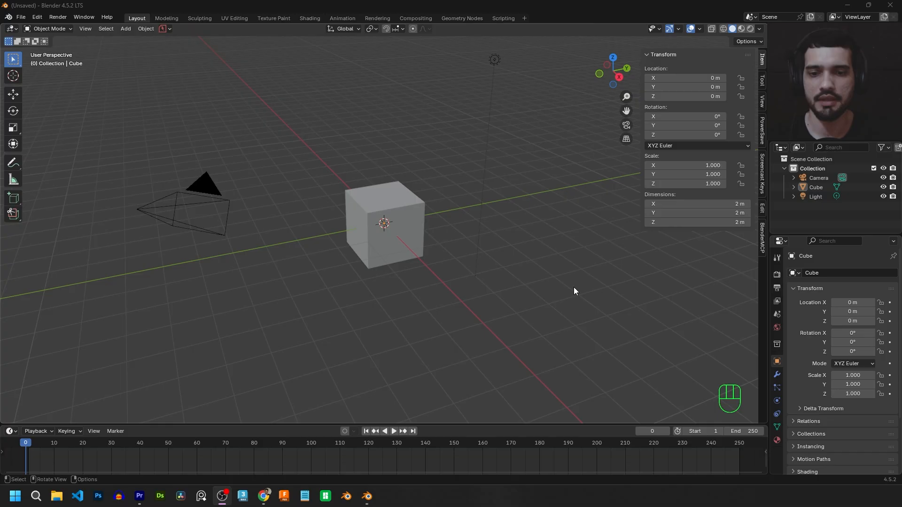
# Select the default camera, cube and light and delete them from the scene.
pyautogui.click(590, 314)
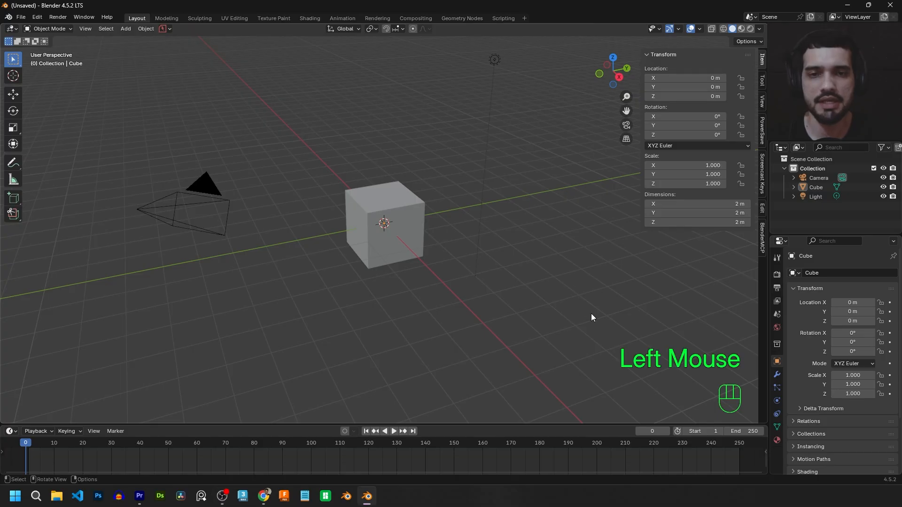
pyautogui.moveTo(591, 314); pyautogui.dragTo(193, 124)
pyautogui.moveTo(531, 279); pyautogui.dragTo(177, 127)
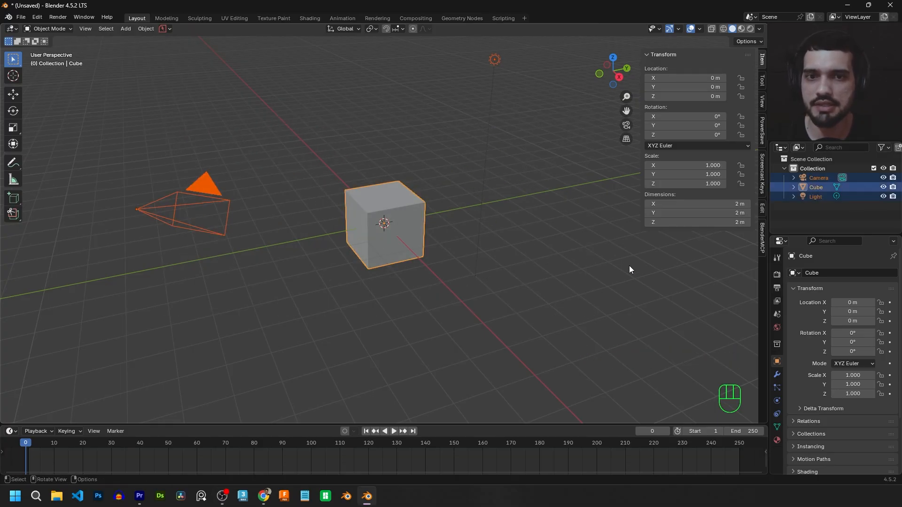
pyautogui.moveTo(615, 274); pyautogui.dragTo(143, 101)
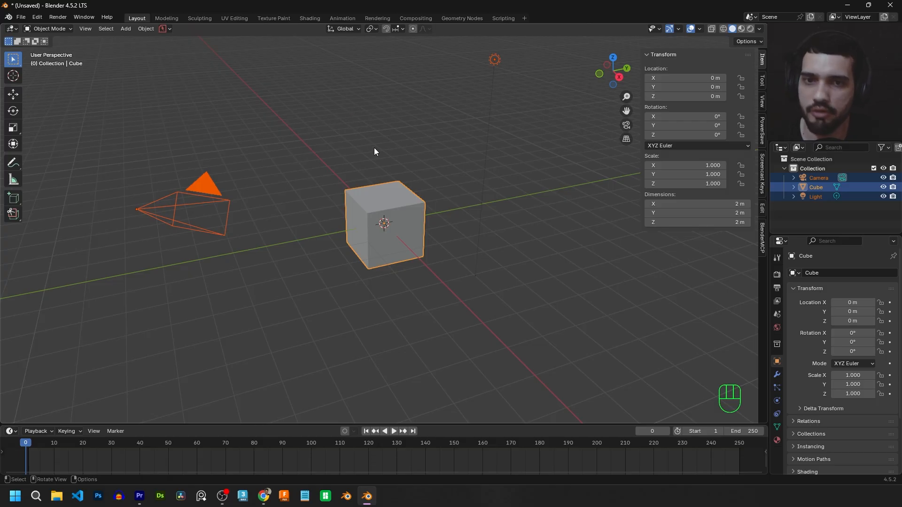
pyautogui.press('Delete')
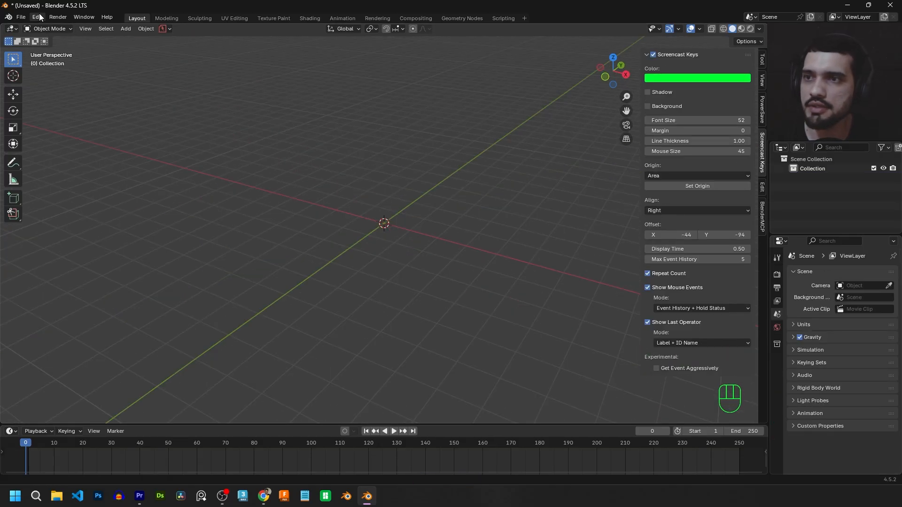
# Check the Undo Steps limit in the System preferences' memory settings and save the preferences.
pyautogui.click(37, 17)
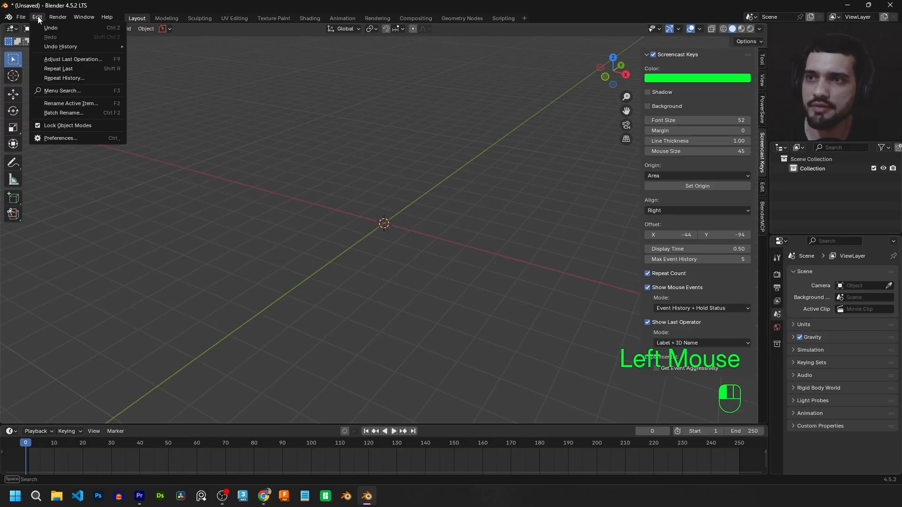
pyautogui.click(69, 137)
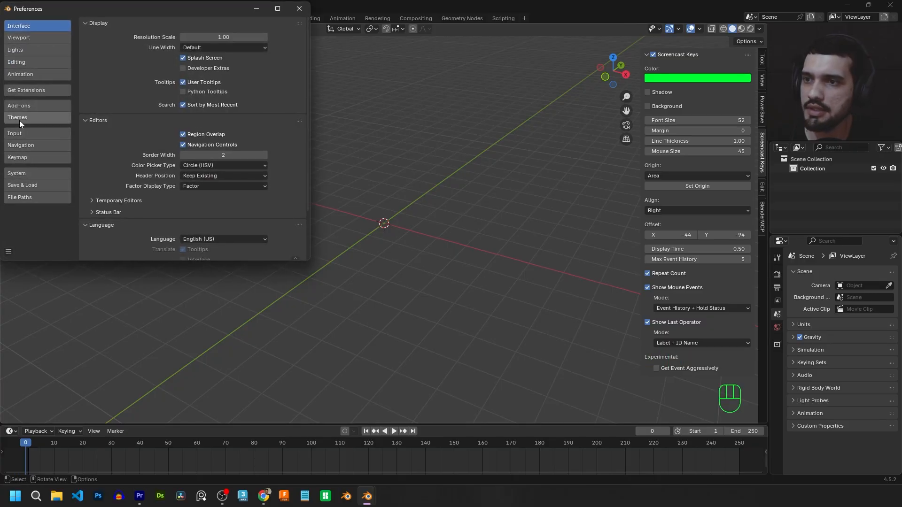
pyautogui.click(22, 174)
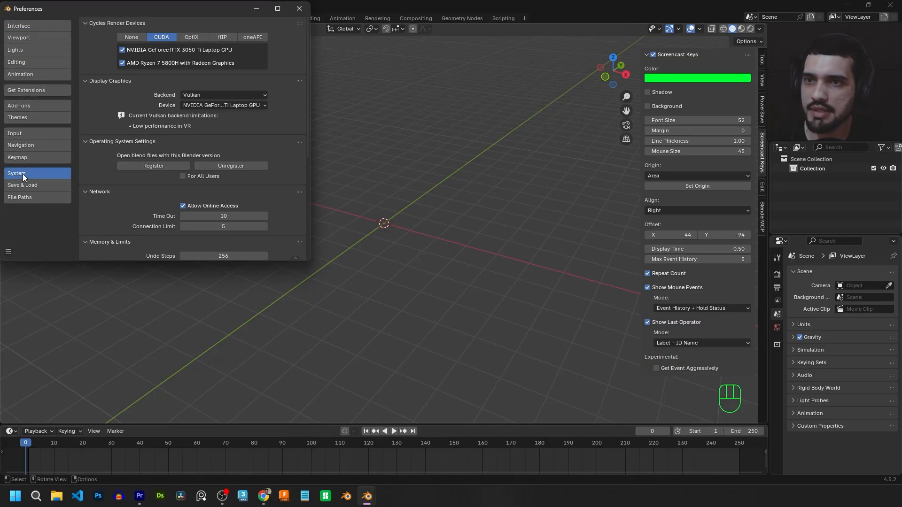
pyautogui.scroll(-6, 284, 155)
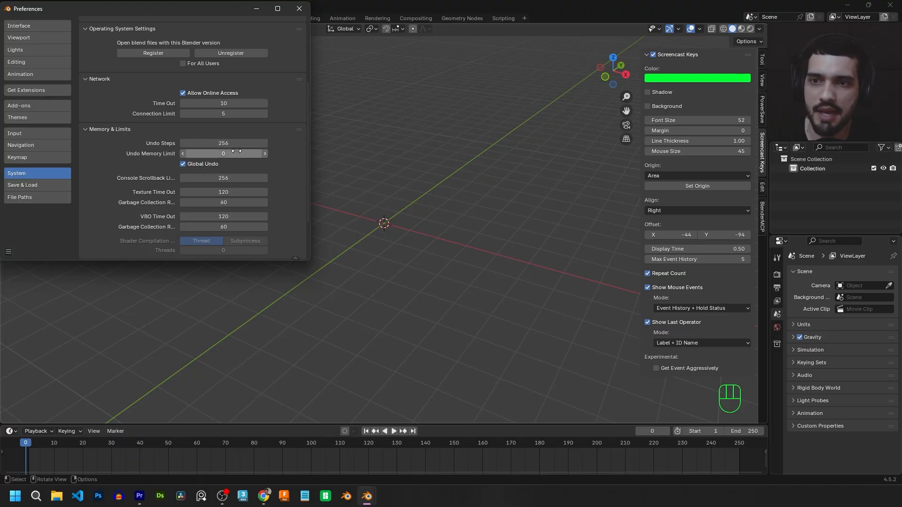
pyautogui.click(230, 145)
pyautogui.moveTo(231, 144); pyautogui.dragTo(200, 143)
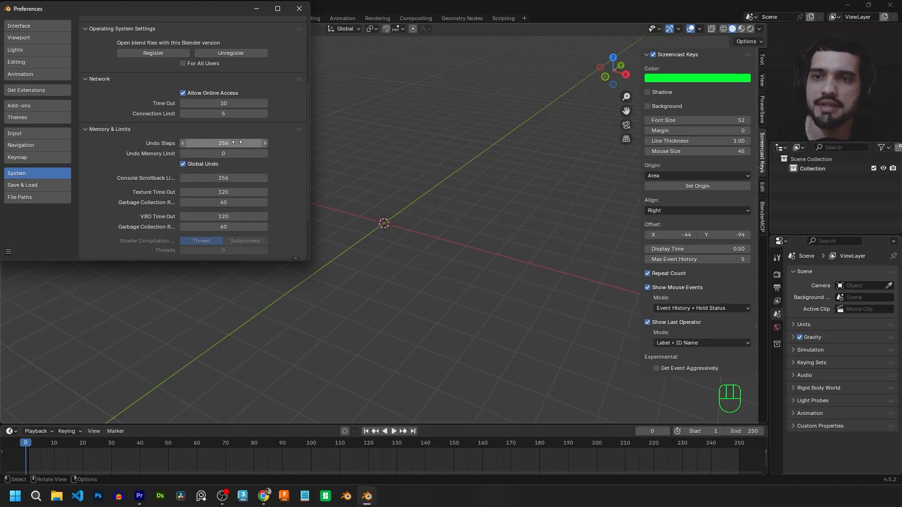
pyautogui.click(9, 252)
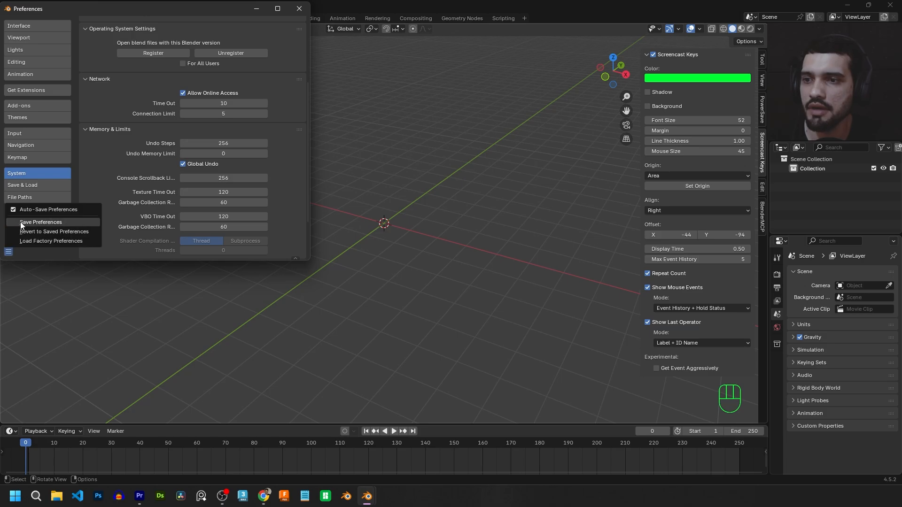
pyautogui.click(40, 223)
pyautogui.click(299, 8)
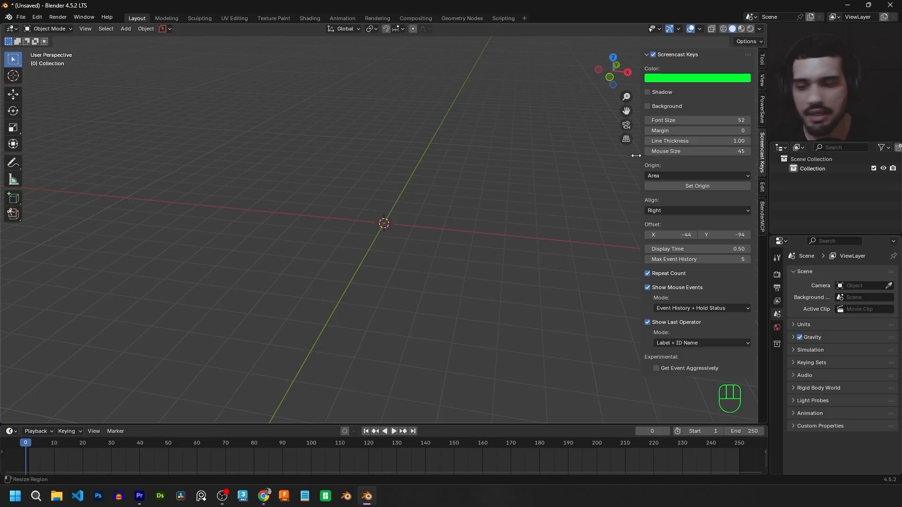
pyautogui.press('n')
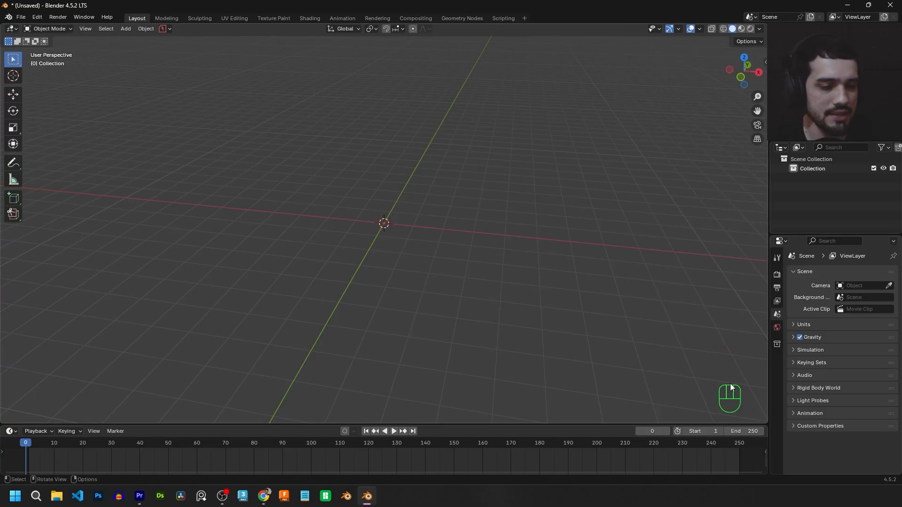
pyautogui.moveTo(731, 382); pyautogui.dragTo(735, 379, button='middle')
pyautogui.click(638, 310)
pyautogui.click(637, 310)
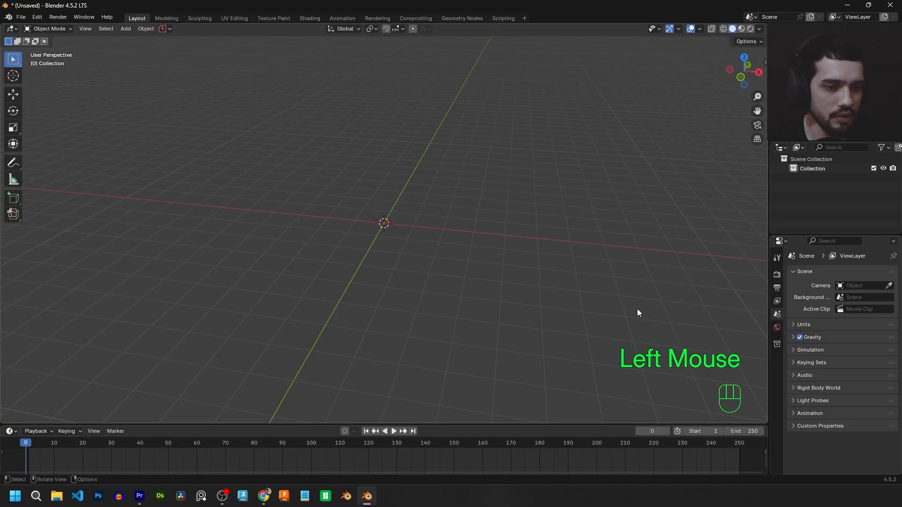
pyautogui.rightClick(638, 310)
pyautogui.click(638, 251)
pyautogui.click(556, 260)
pyautogui.click(556, 260)
pyautogui.press('s')
pyautogui.press('d')
pyautogui.press('f')
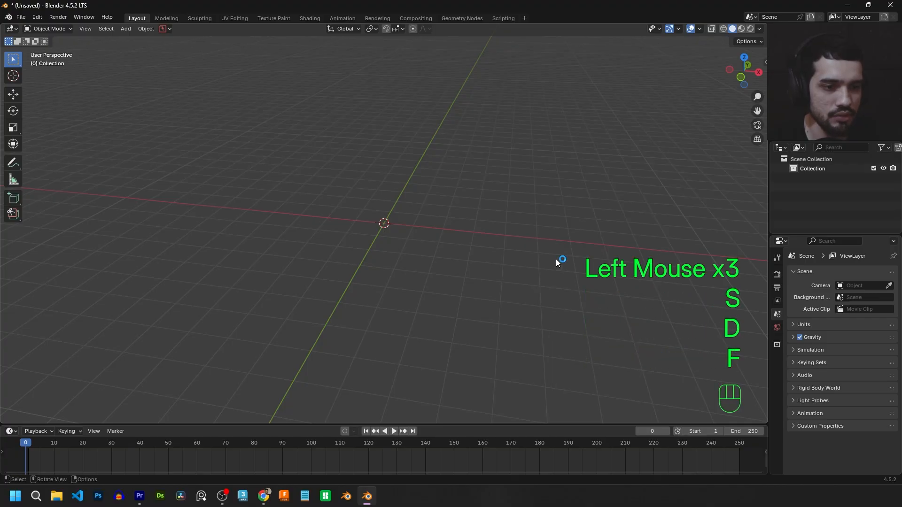
pyautogui.press('s')
pyautogui.press('a')
pyautogui.press('d')
pyautogui.press('f')
pyautogui.press('s')
pyautogui.press('a')
pyautogui.press('f')
pyautogui.press('s')
pyautogui.press('a')
pyautogui.press('c')
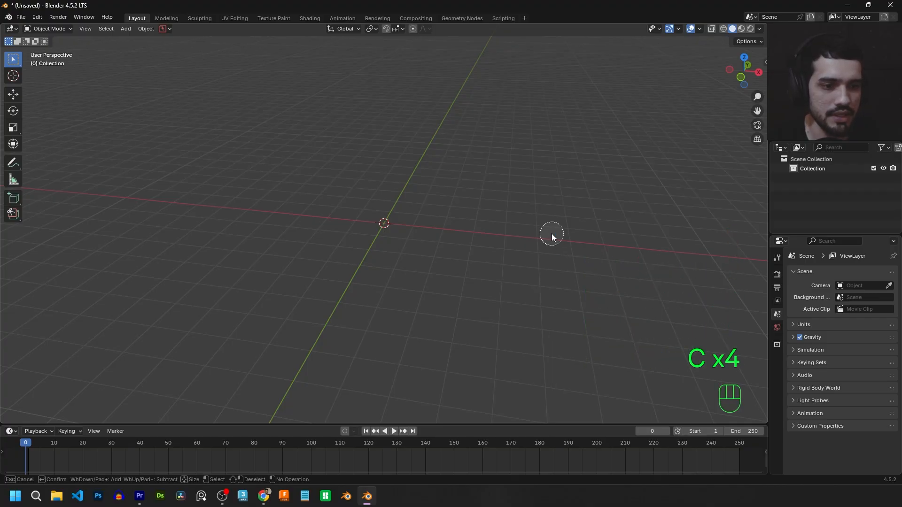
pyautogui.press('c')
pyautogui.press('c')
pyautogui.press('c')
pyautogui.press('Escape')
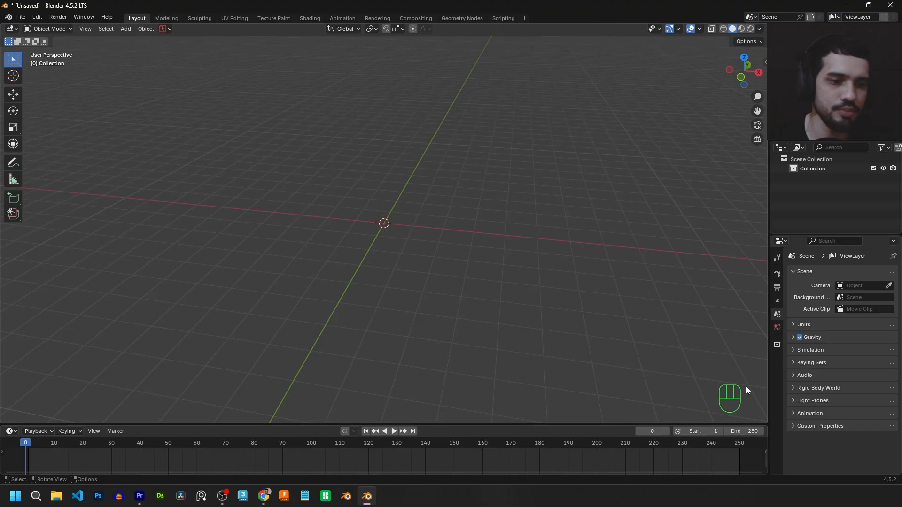
pyautogui.press('v')
pyautogui.press('v')
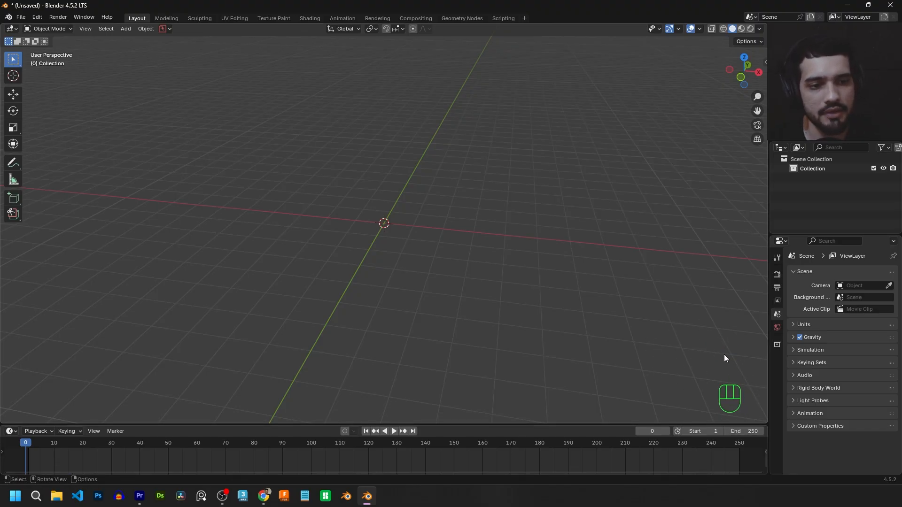
pyautogui.press('a')
pyautogui.click(543, 307)
# Examine the chair reference image from several angles and from the front.
pyautogui.moveTo(394, 232); pyautogui.dragTo(548, 233, button='middle')
pyautogui.scroll(1, 504, 252)
pyautogui.scroll(-3, 504, 253)
pyautogui.scroll(2, 503, 253)
pyautogui.scroll(-1, 503, 252)
pyautogui.scroll(2, 504, 253)
pyautogui.scroll(-1, 504, 252)
pyautogui.scroll(2, 504, 252)
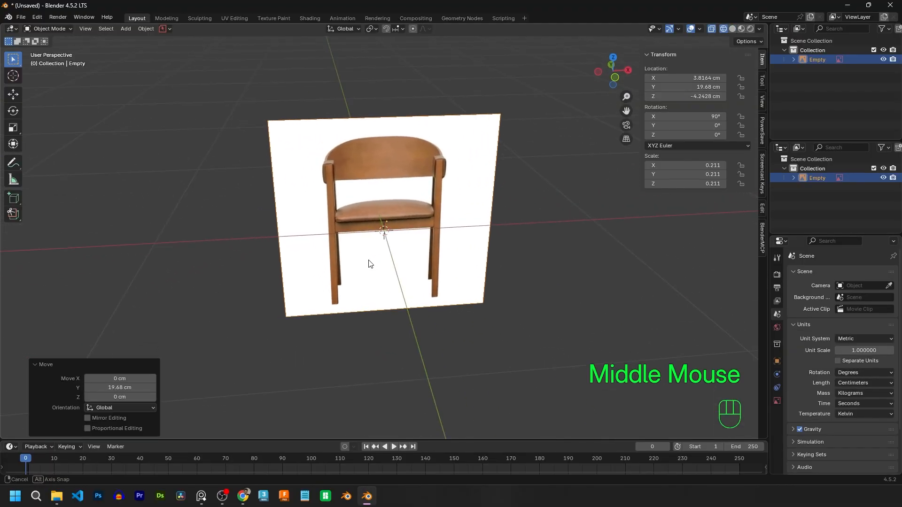
pyautogui.moveTo(427, 211); pyautogui.dragTo(390, 212, button='middle')
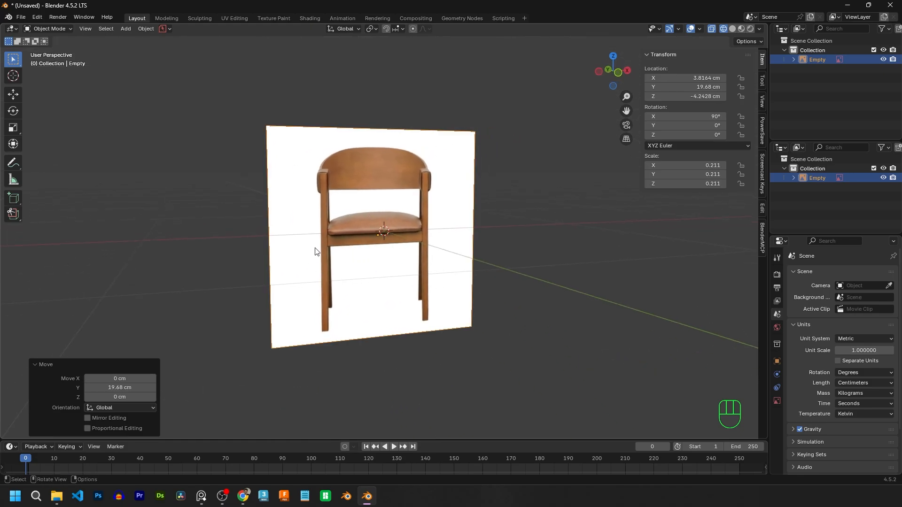
pyautogui.moveTo(347, 254); pyautogui.dragTo(376, 271, button='middle')
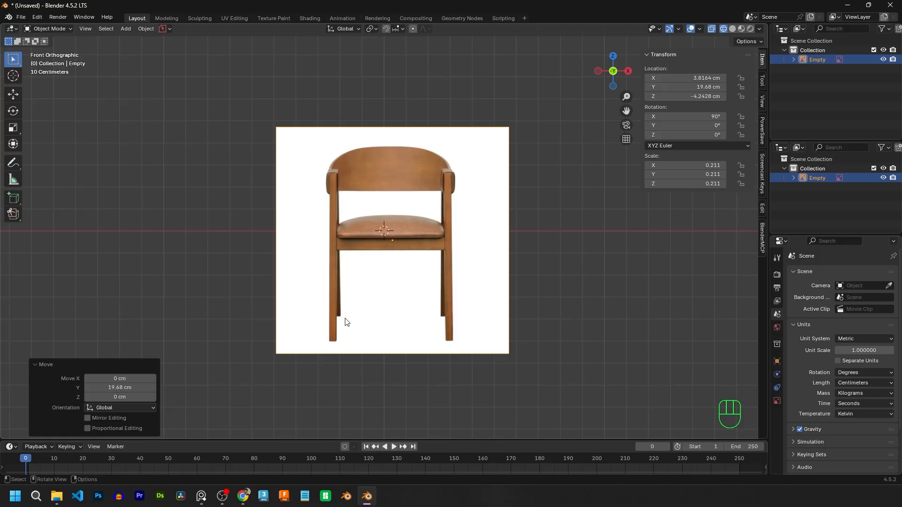
# Add a 77 cm mesh cube at the world origin, over the front chair reference image.
pyautogui.hotkey('shift', 'a')
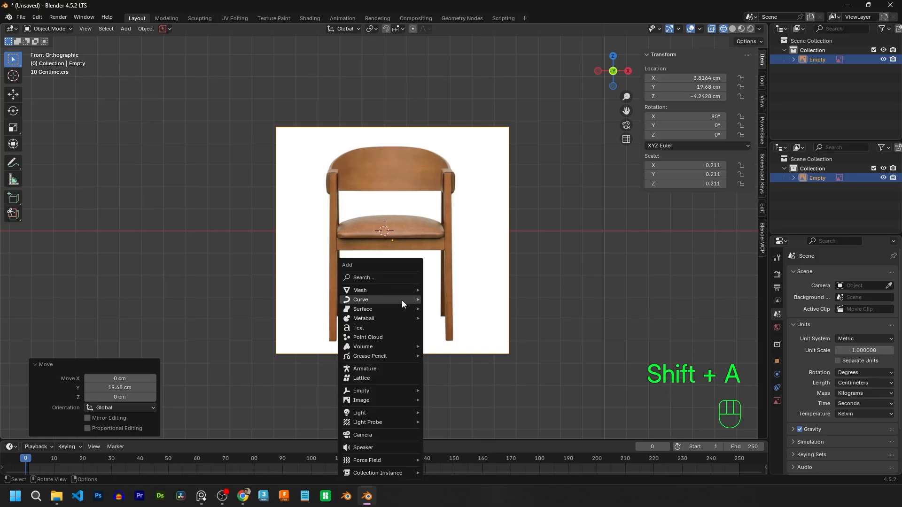
pyautogui.moveTo(402, 302)
pyautogui.click(437, 312)
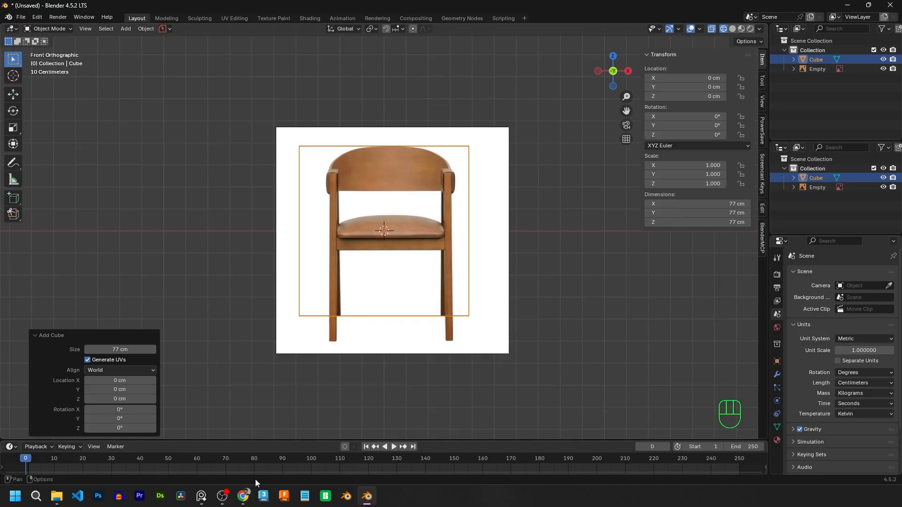
# Switch to the reference image board and examine the chair's dimensioned drawing and its side view.
pyautogui.click(203, 498)
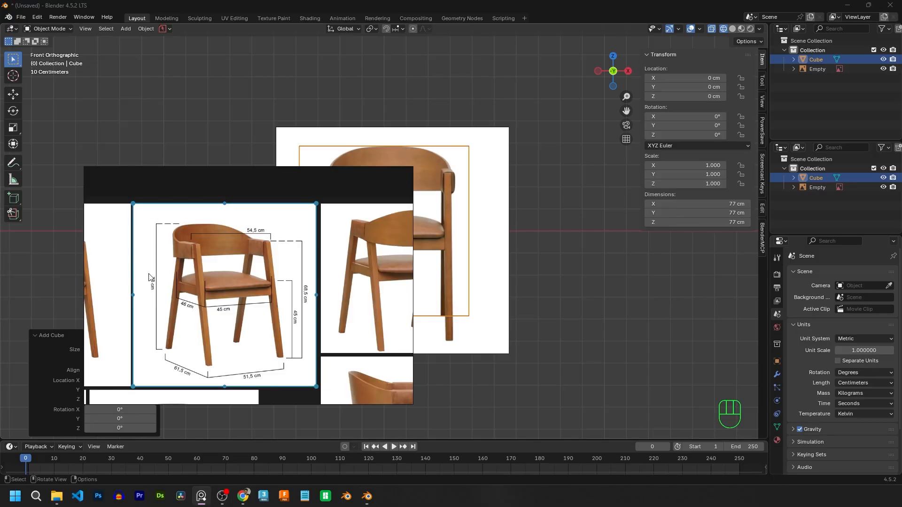
pyautogui.click(240, 181)
pyautogui.moveTo(241, 181); pyautogui.dragTo(231, 182, button='middle')
pyautogui.moveTo(307, 293); pyautogui.dragTo(402, 222, button='middle')
pyautogui.moveTo(270, 267); pyautogui.dragTo(348, 211, button='middle')
pyautogui.moveTo(289, 294); pyautogui.dragTo(329, 231, button='middle')
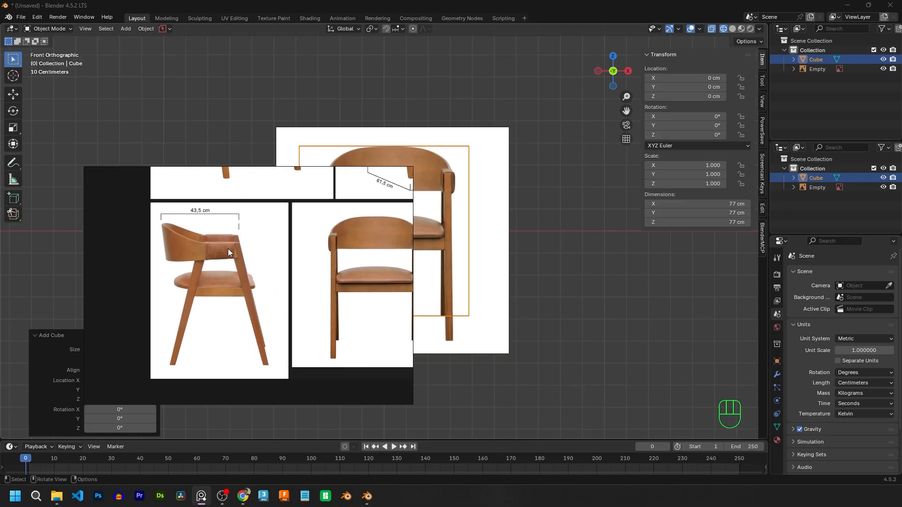
# Delete the cube that overlaps the chair reference image.
pyautogui.moveTo(423, 229); pyautogui.dragTo(486, 238, button='middle')
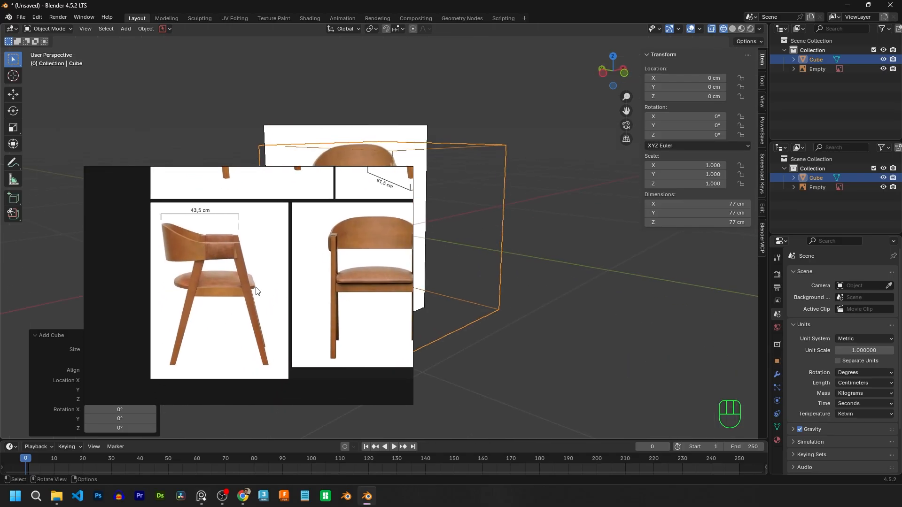
pyautogui.press('Delete')
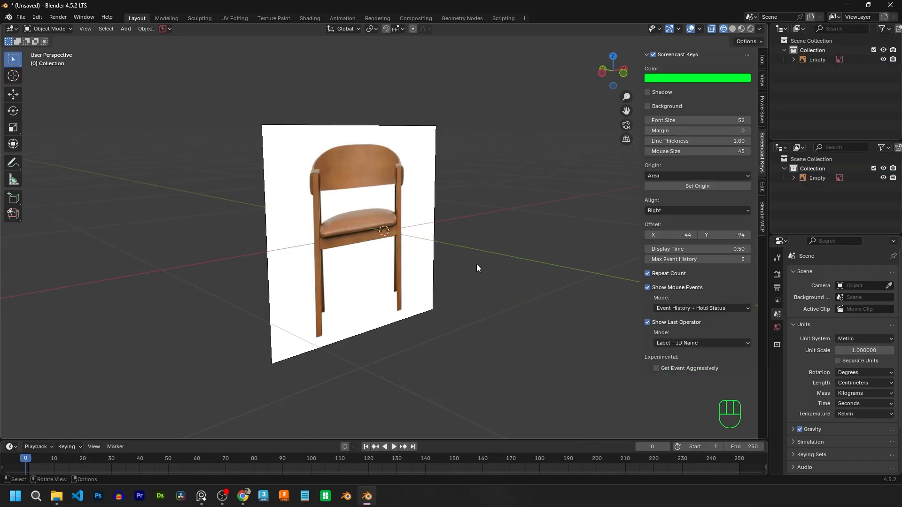
# Set the viewport to the left orthographic view, seeing the front reference image edge-on.
pyautogui.press('KP_3')
pyautogui.press('KP_9')
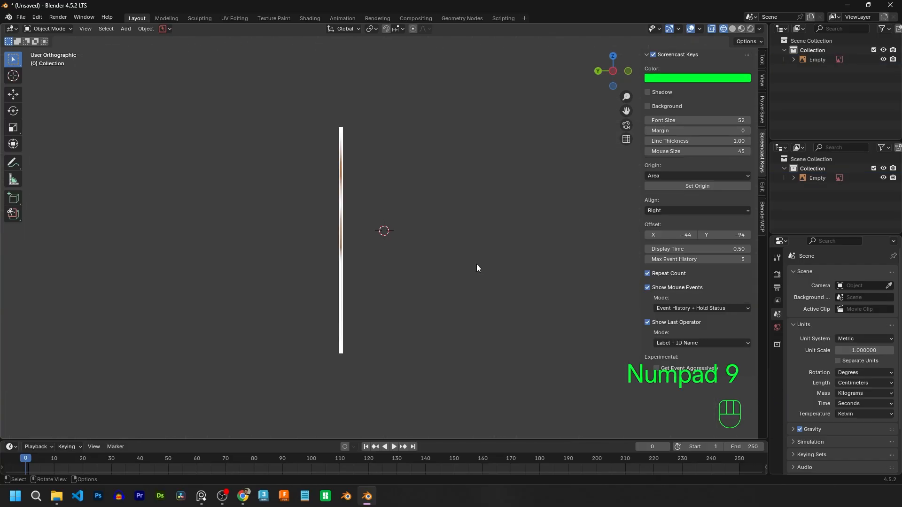
pyautogui.moveTo(405, 252)
pyautogui.mouseDown(button='middle')
pyautogui.moveTo(396, 282)
pyautogui.moveTo(350, 268)
pyautogui.moveTo(388, 258)
pyautogui.mouseUp(button='middle')
pyautogui.press('KP_3')
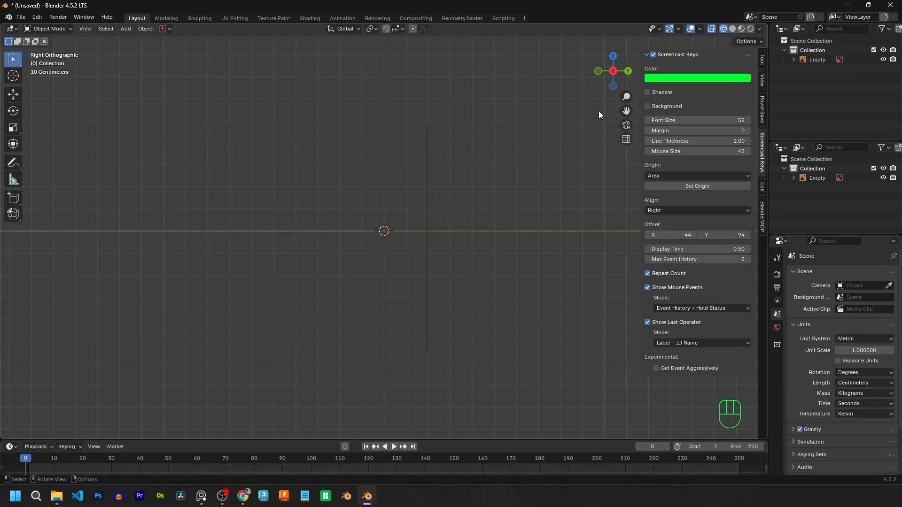
pyautogui.moveTo(612, 76); pyautogui.dragTo(446, 180, button='middle')
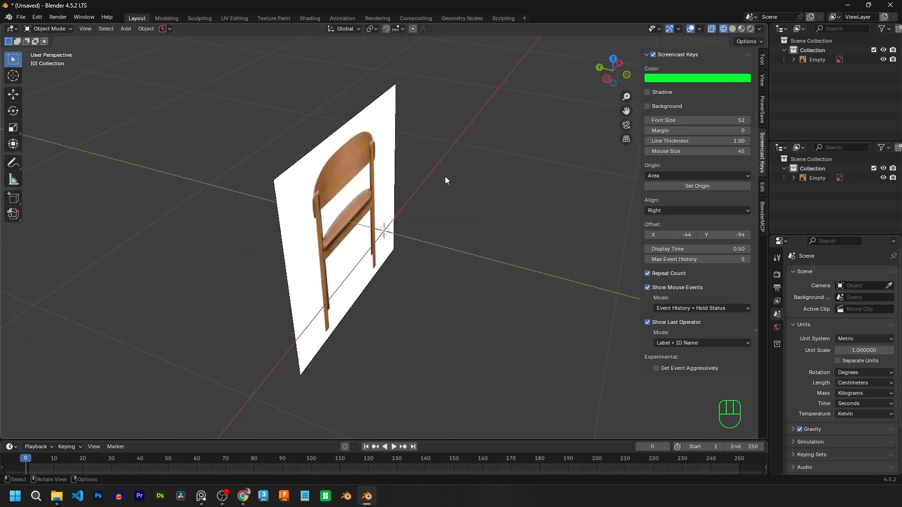
pyautogui.press('KP_3')
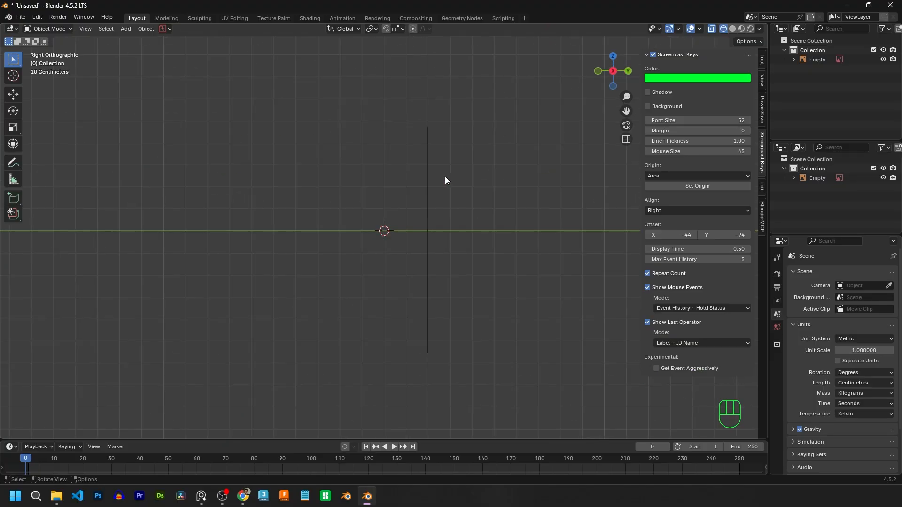
pyautogui.press('KP_9')
pyautogui.moveTo(445, 178); pyautogui.dragTo(582, 169, button='middle')
pyautogui.press('KP_3')
pyautogui.press('KP_9')
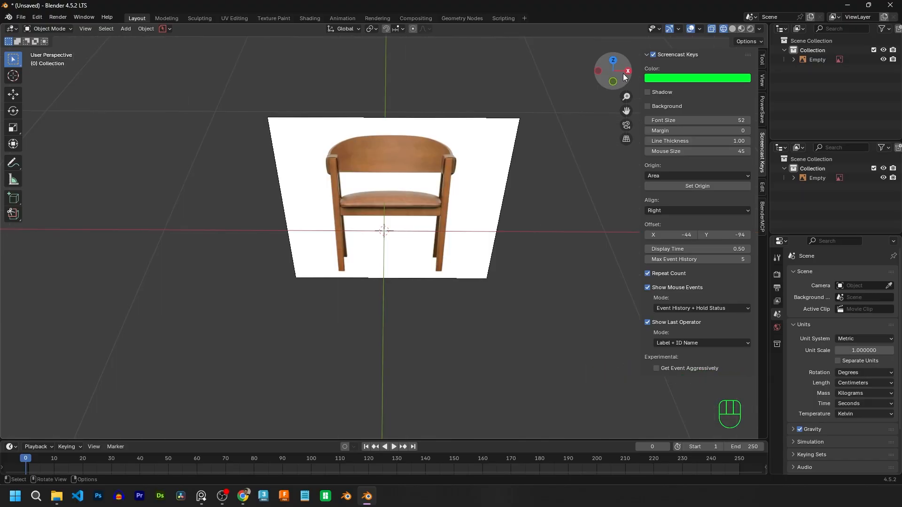
pyautogui.click(598, 72)
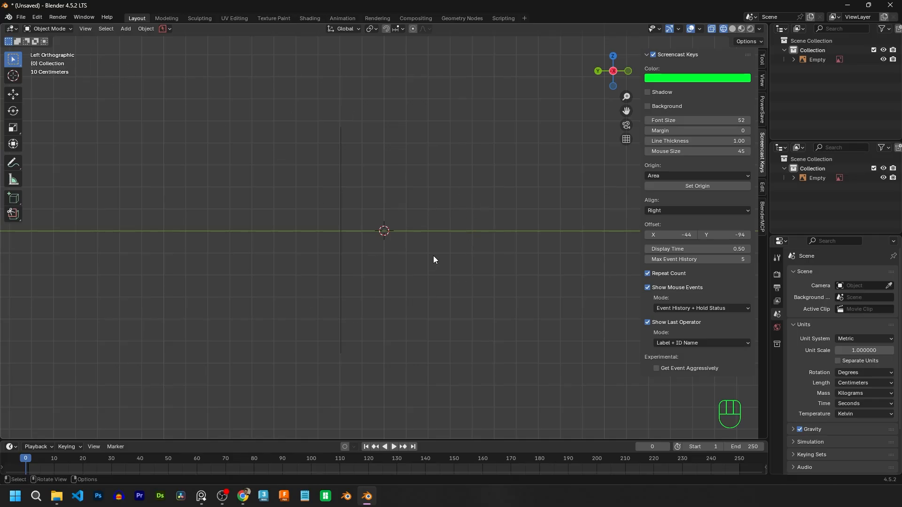
# Add the chair's side-view picture, Screenshot 2025-08-23 142443.png, as a reference image in the left orthographic view.
pyautogui.hotkey('shift', 'a')
pyautogui.moveTo(442, 252)
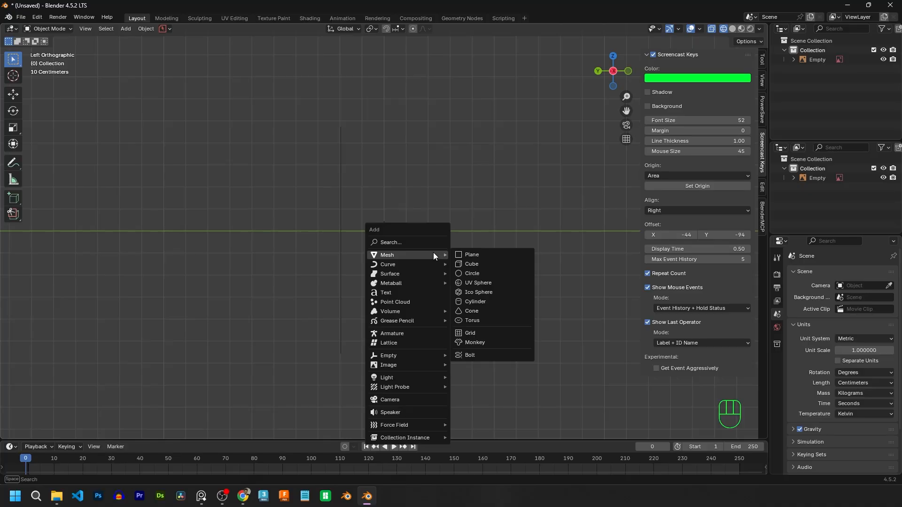
pyautogui.hotkey('shift', 'a')
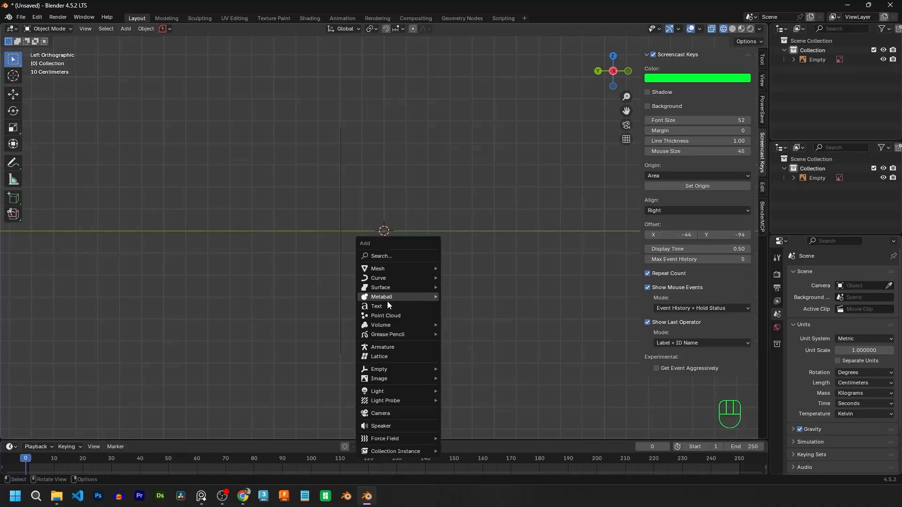
pyautogui.moveTo(376, 378)
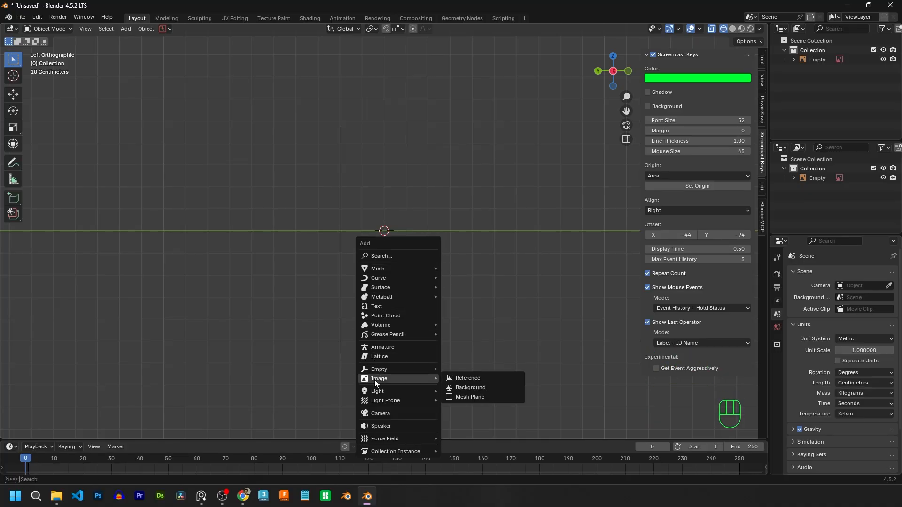
pyautogui.click(473, 379)
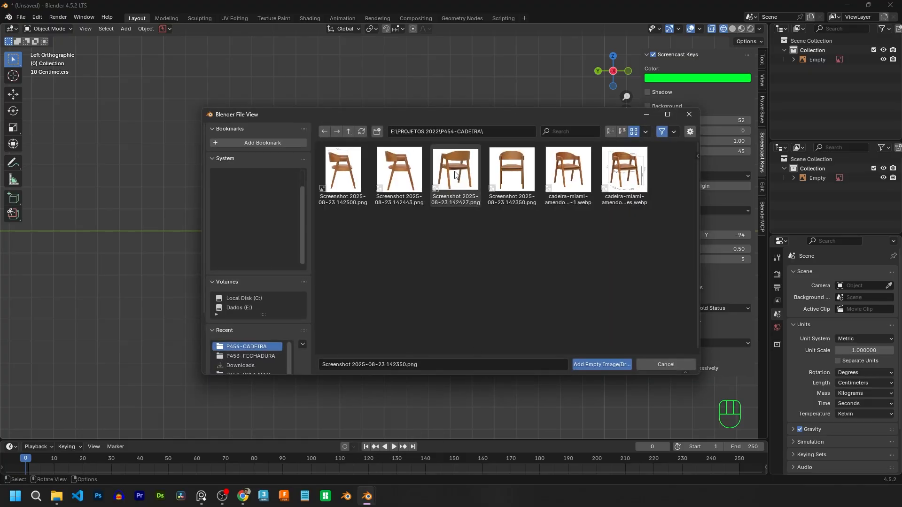
pyautogui.click(398, 176)
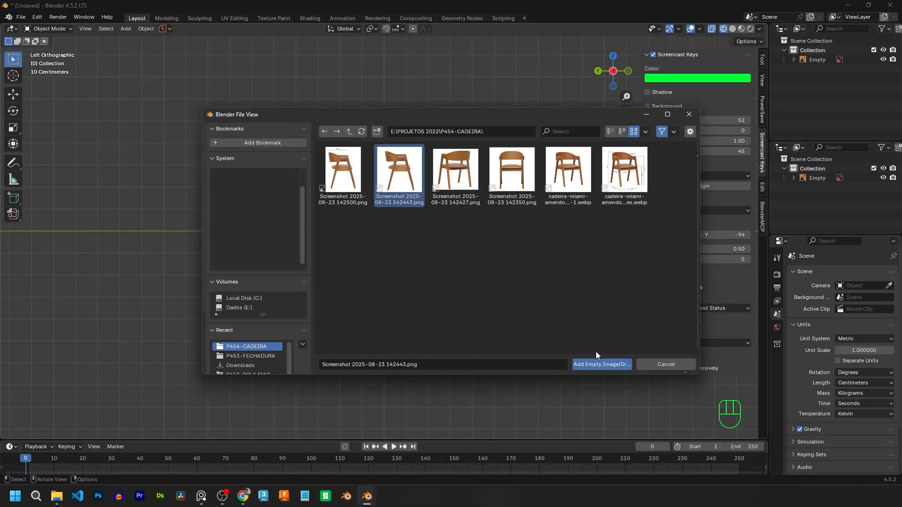
pyautogui.click(601, 364)
pyautogui.scroll(-2, 437, 262)
pyautogui.scroll(-1, 437, 262)
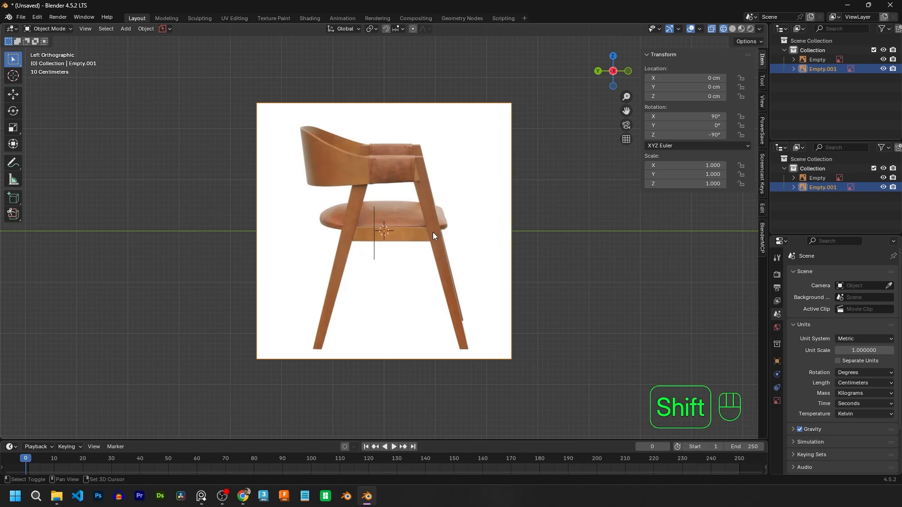
# Add a 77 cm mesh cube at the world origin, over the side reference image.
pyautogui.hotkey('shift', 'a')
pyautogui.moveTo(443, 123)
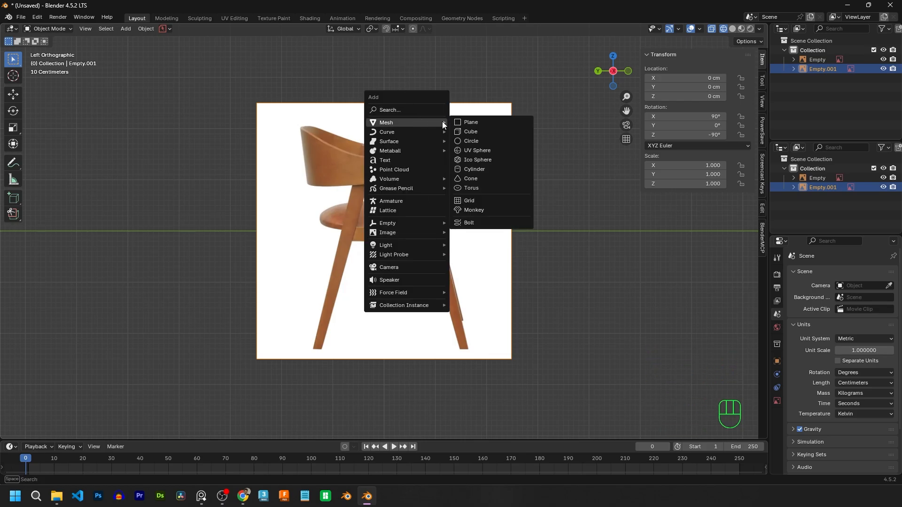
pyautogui.click(477, 131)
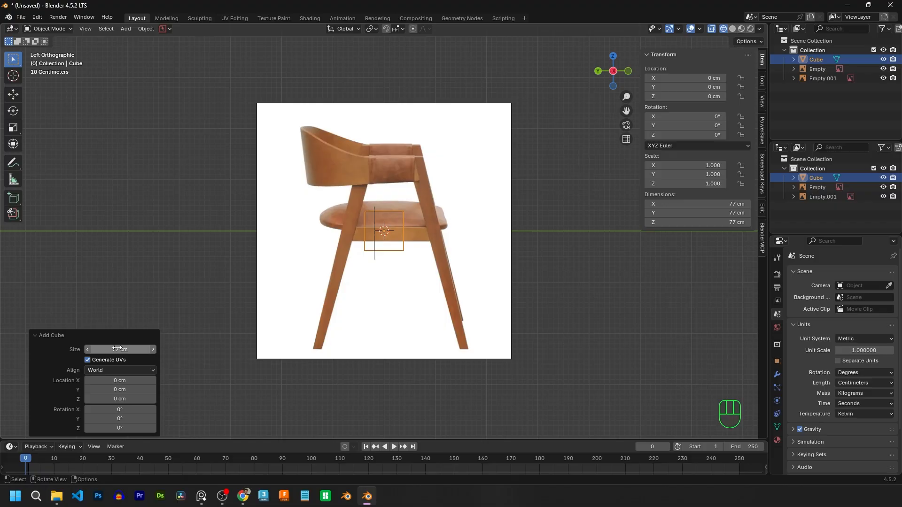
# Scale the side reference image down to about 0.208 so the chair approaches the cube's size.
pyautogui.click(461, 172)
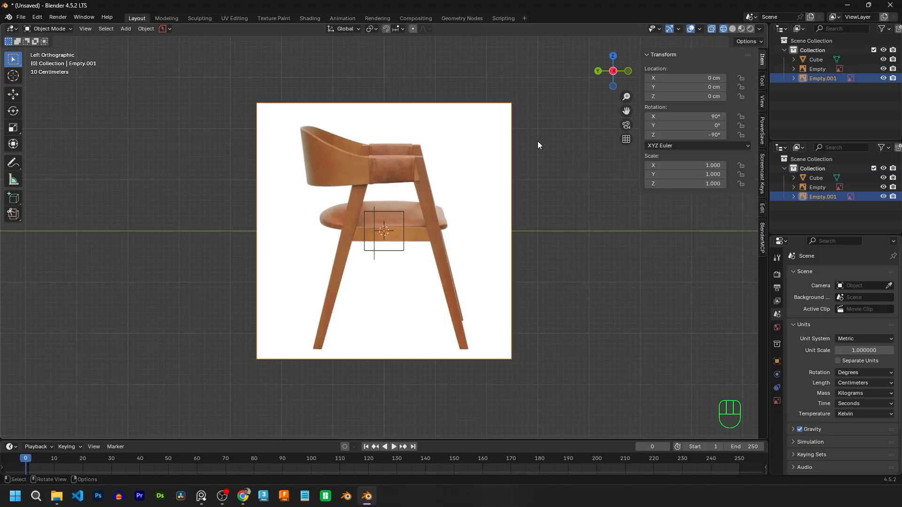
pyautogui.press('s')
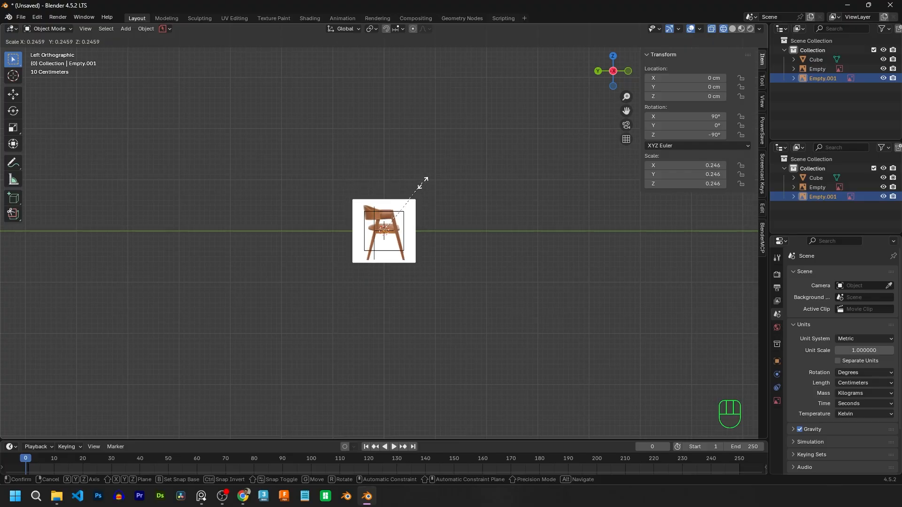
pyautogui.click(419, 187)
pyautogui.scroll(4, 419, 188)
pyautogui.scroll(-2, 523, 225)
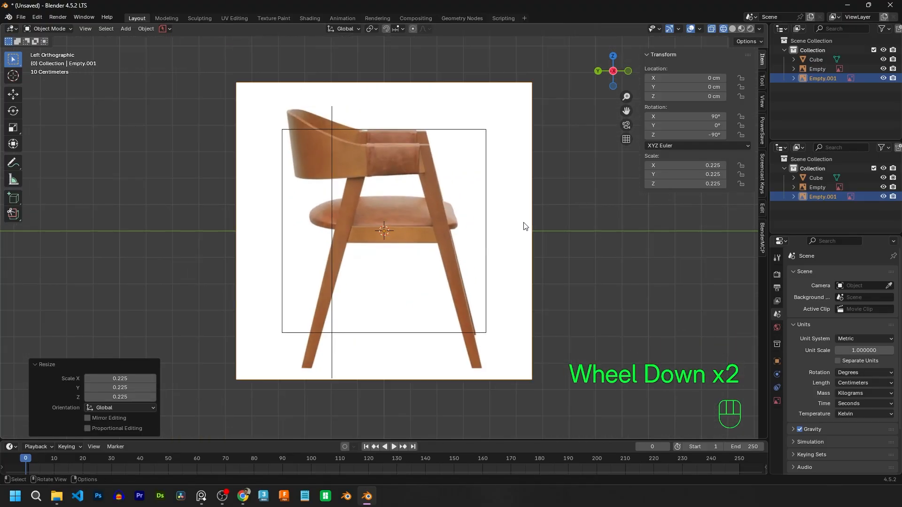
pyautogui.press('s')
pyautogui.click(580, 198)
pyautogui.press('s')
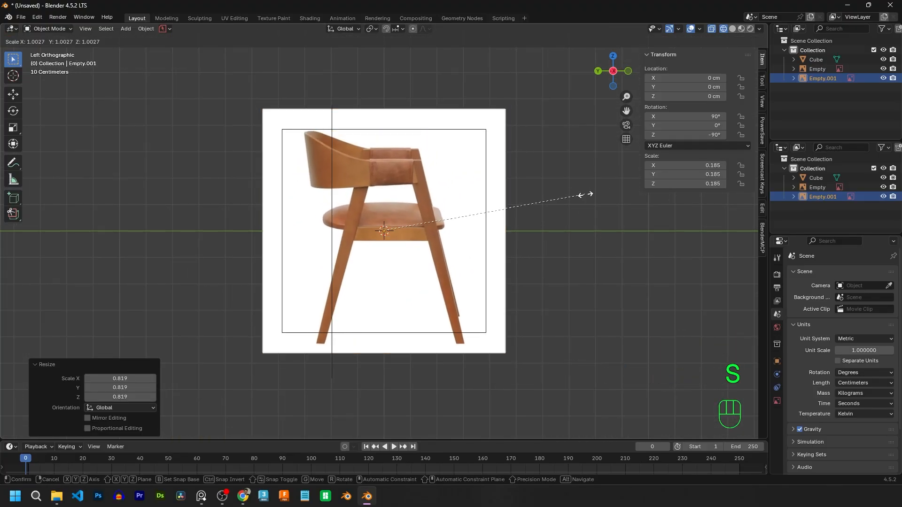
pyautogui.click(615, 186)
# Fine-tune the side reference image against the cube, at scale about 0.202, Y about 0.78 cm and Z about -2.93 cm.
pyautogui.press('g')
pyautogui.press('shift')
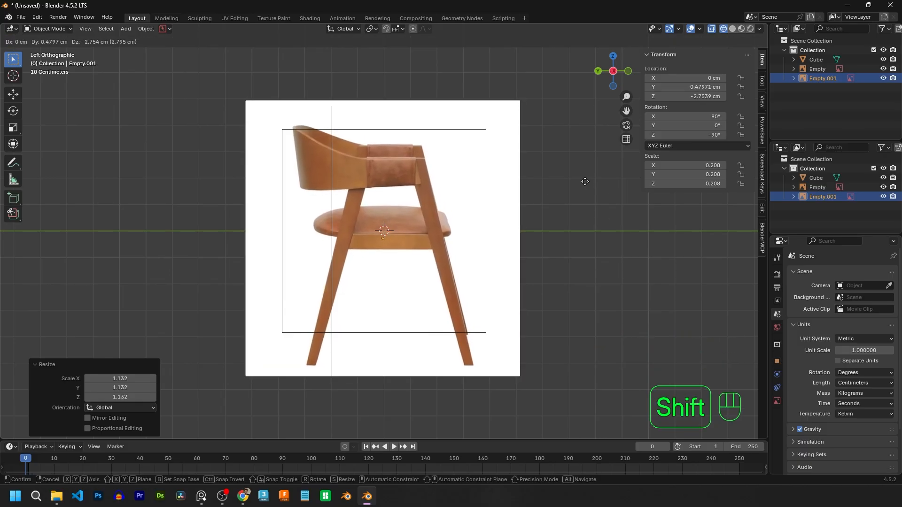
pyautogui.keyDown('shift'); pyautogui.click(557, 202); pyautogui.keyUp('shift')
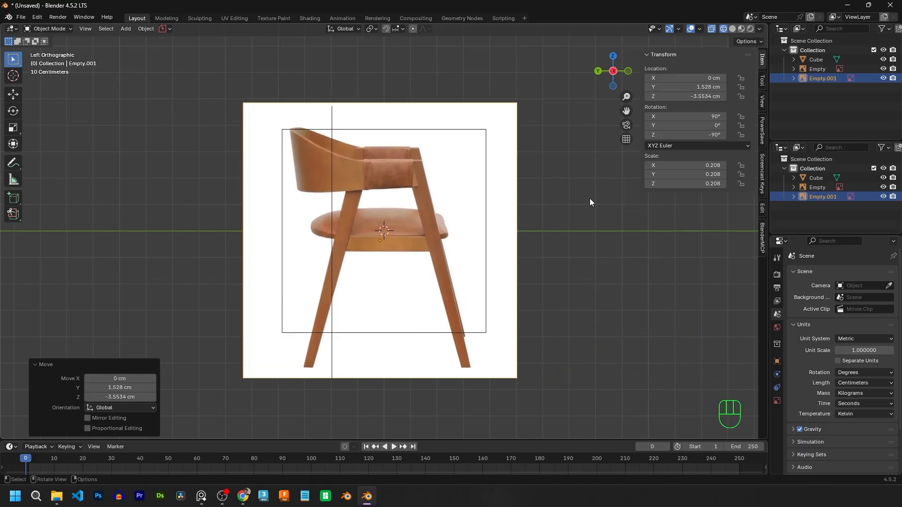
pyautogui.press('s')
pyautogui.press('shift')
pyautogui.press('Escape')
pyautogui.press('s')
pyautogui.click(548, 198)
pyautogui.press('g')
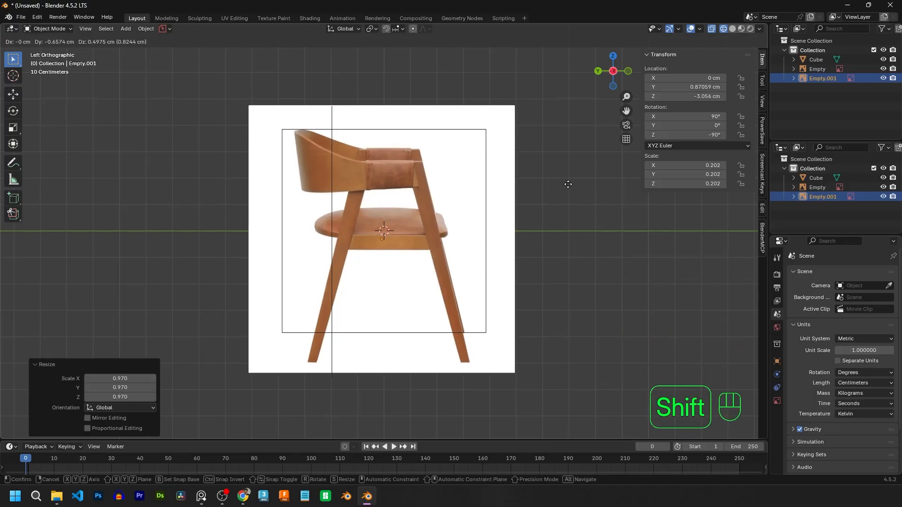
pyautogui.keyDown('shift'); pyautogui.click(566, 184); pyautogui.keyUp('shift')
# Move the front reference image back along the Y axis to about 39.6 cm.
pyautogui.moveTo(334, 121); pyautogui.dragTo(368, 159, button='middle')
pyautogui.scroll(-2, 375, 235)
pyautogui.click(373, 234)
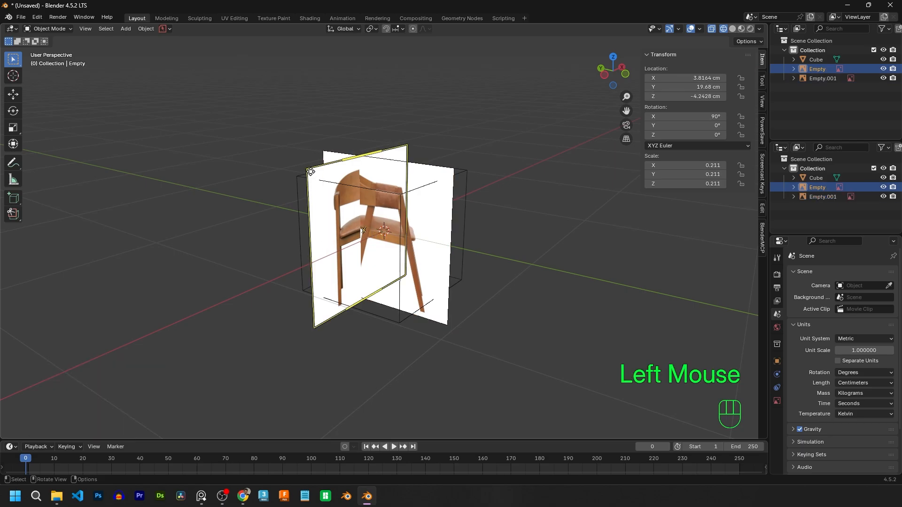
pyautogui.press('g')
pyautogui.press('y')
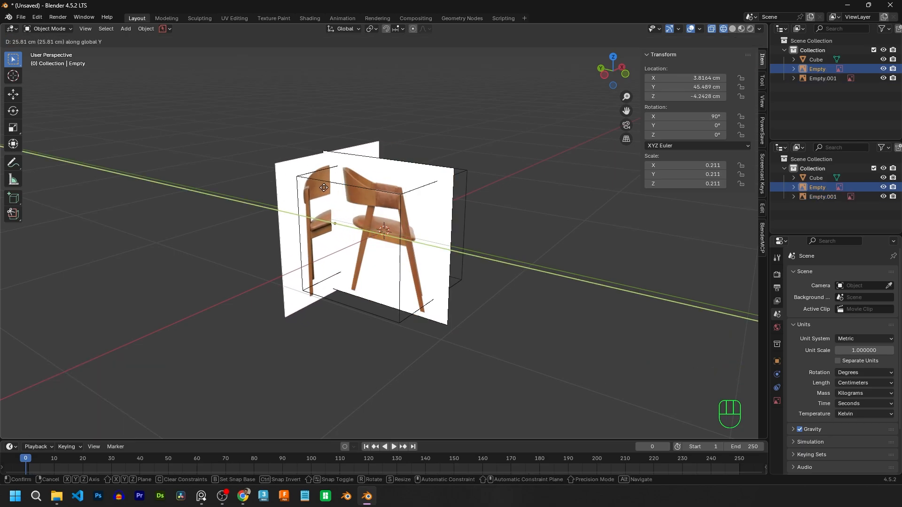
pyautogui.click(331, 188)
pyautogui.click(442, 181)
pyautogui.moveTo(463, 179)
pyautogui.mouseDown(button='middle')
pyautogui.moveTo(429, 200)
pyautogui.moveTo(448, 184)
pyautogui.mouseUp(button='middle')
pyautogui.press('g')
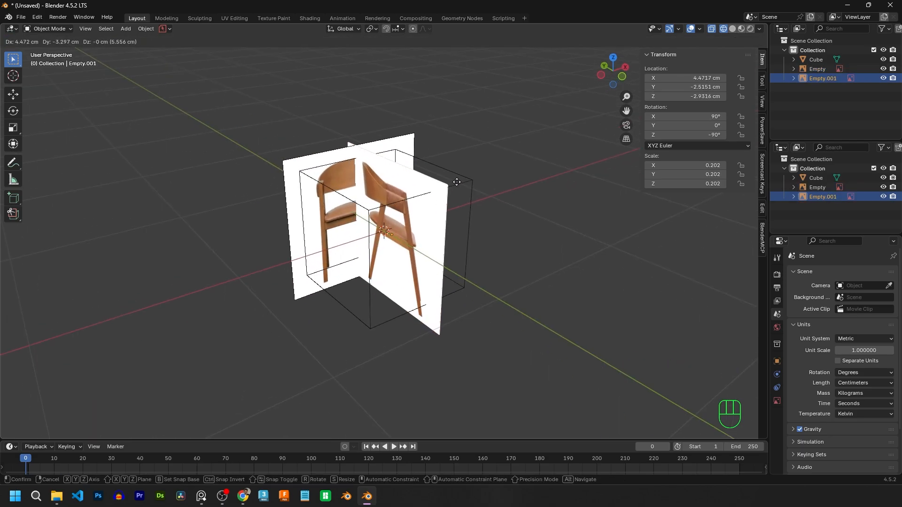
pyautogui.press('x')
pyautogui.press('Escape')
pyautogui.click(406, 180)
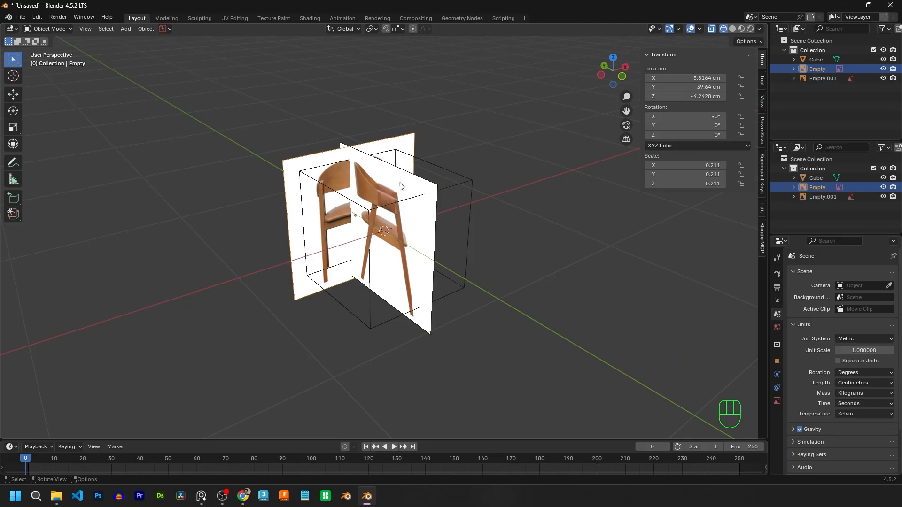
# Move the side reference image along the positive X axis, away from the centre of the cube.
pyautogui.click(426, 181)
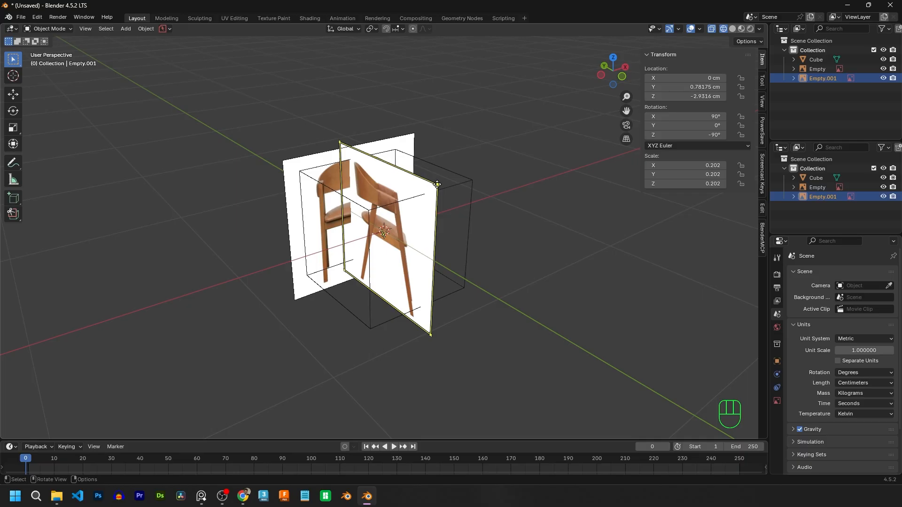
pyautogui.press('g')
pyautogui.press('x')
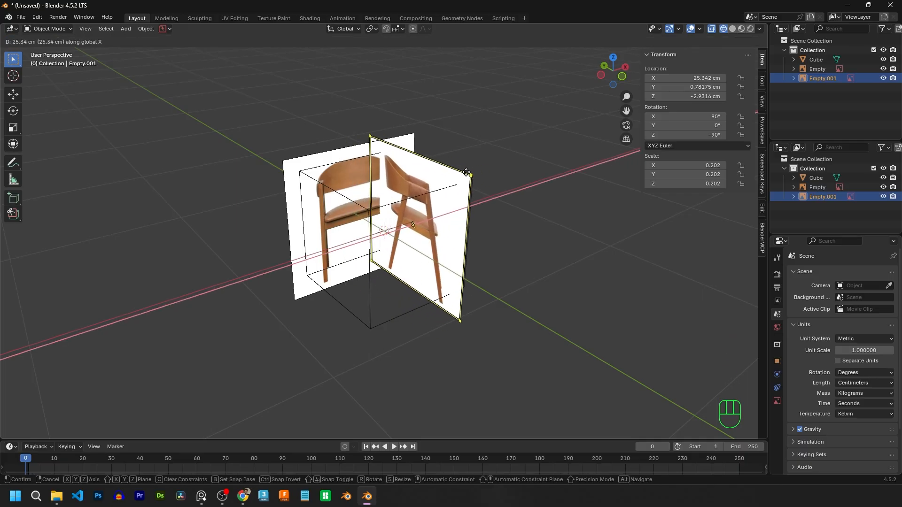
pyautogui.click(493, 142)
# In edit mode, move the cube's lower front vertices to the outer corner of the front leg's foot, about Y -32.4 cm, Z -49.5 cm.
pyautogui.moveTo(492, 142); pyautogui.dragTo(395, 203, button='middle')
pyautogui.scroll(3, 441, 192)
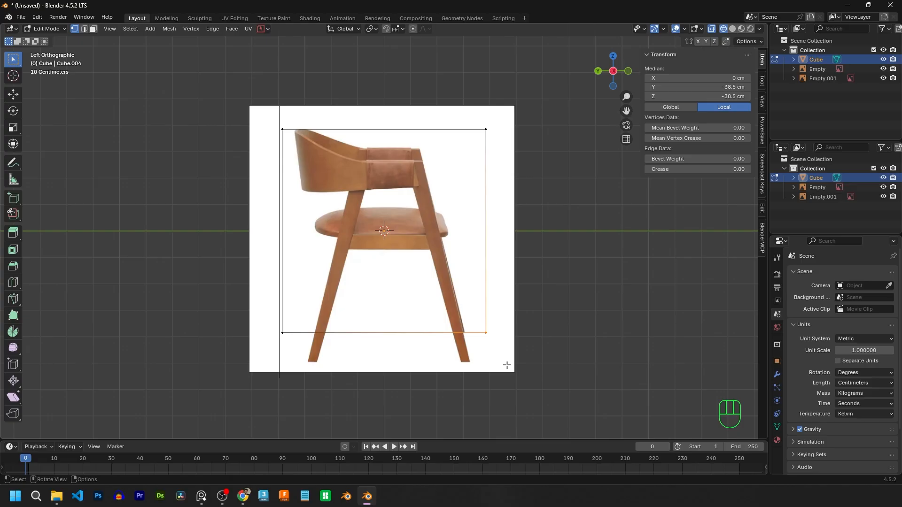
pyautogui.press('g')
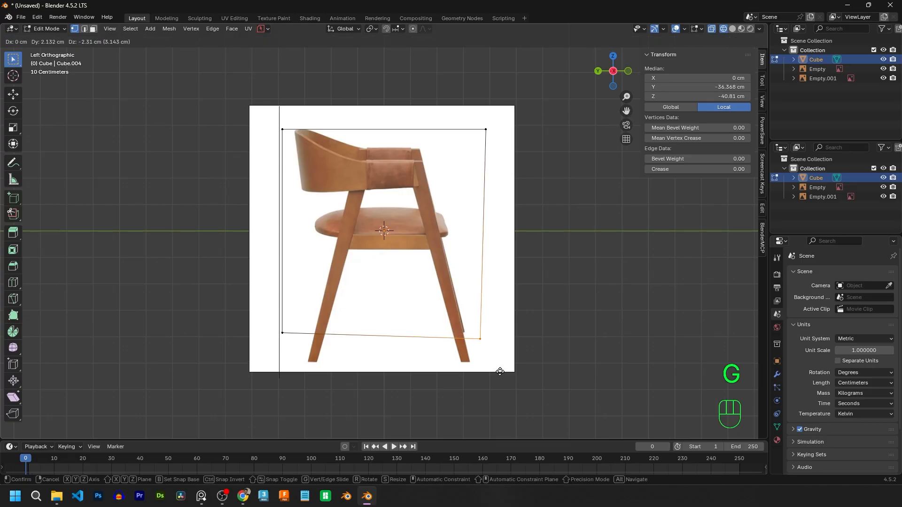
pyautogui.press('shift')
pyautogui.keyDown('shift'); pyautogui.click(421, 154); pyautogui.keyUp('shift')
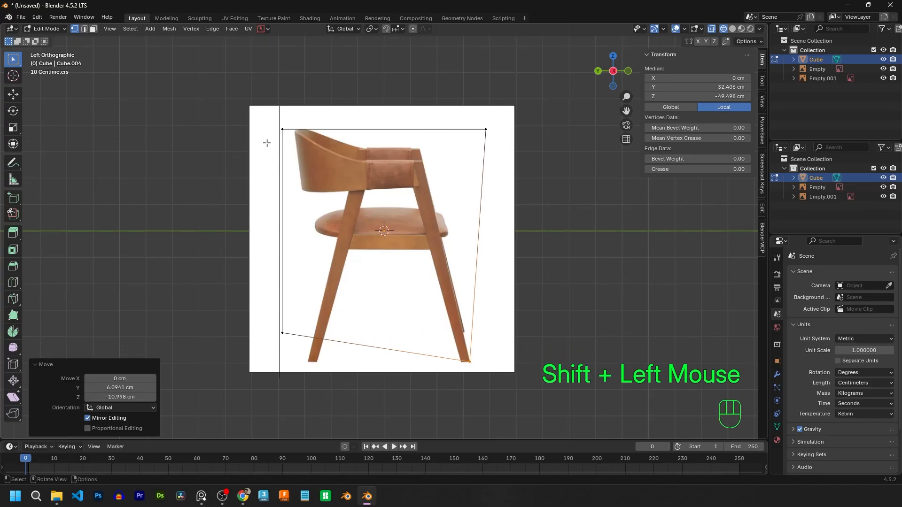
# Move the cube's lower rear vertices to the inner corner of the front leg's foot, about Y -29.2 cm, Z -49.5 cm.
pyautogui.click(265, 312)
pyautogui.press('g')
pyautogui.press('shift')
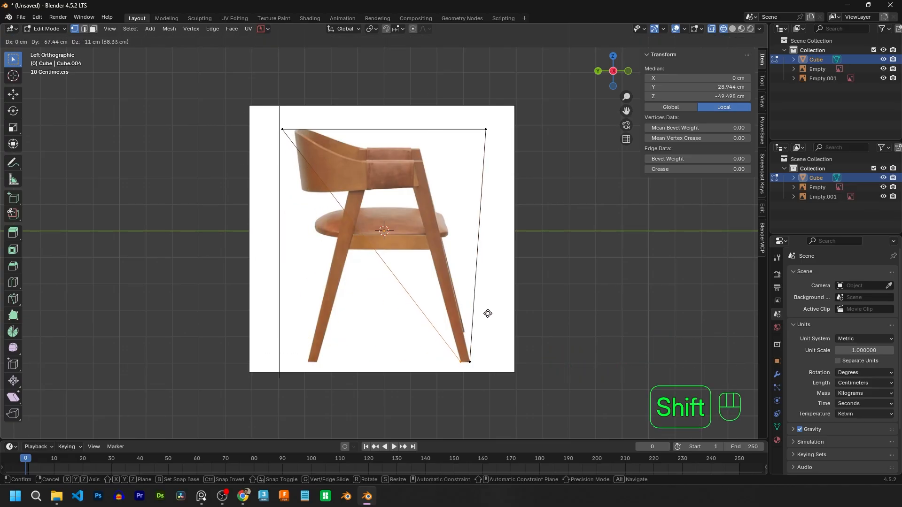
pyautogui.click(493, 314)
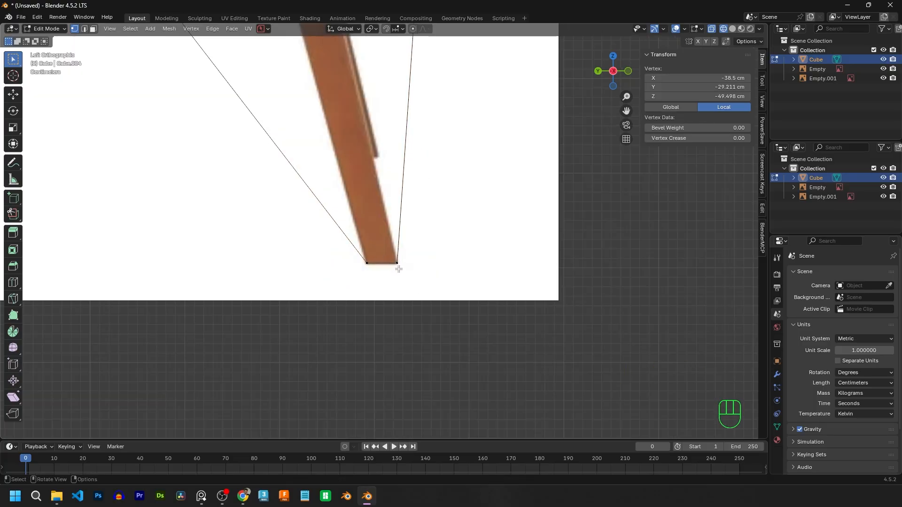
# Inspect the cube's moved bottom vertices in perspective with vertex selection, picking a single vertex and then clearing the selection.
pyautogui.moveTo(371, 256); pyautogui.dragTo(365, 286, button='middle')
pyautogui.scroll(-2, 570, 280)
pyautogui.click(300, 294)
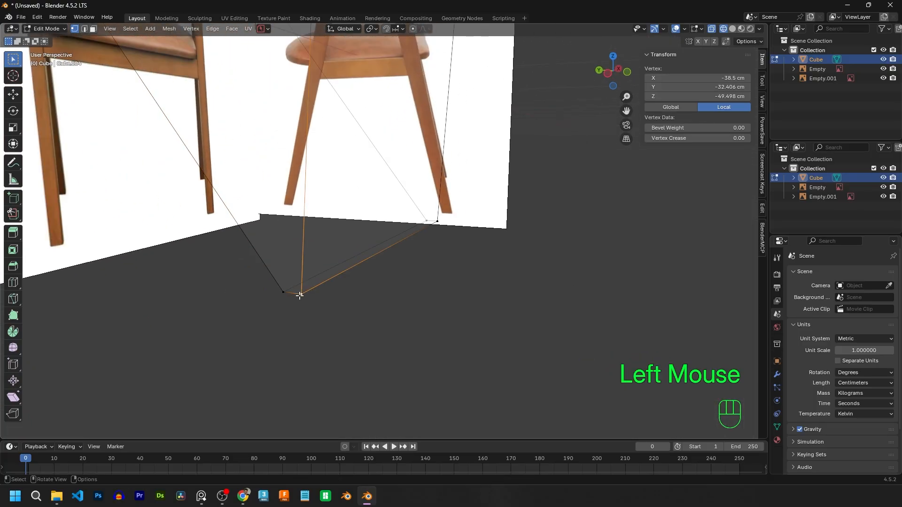
pyautogui.keyDown('shift'); pyautogui.moveTo(306, 298); pyautogui.dragTo(374, 306, button='middle'); pyautogui.keyUp('shift')
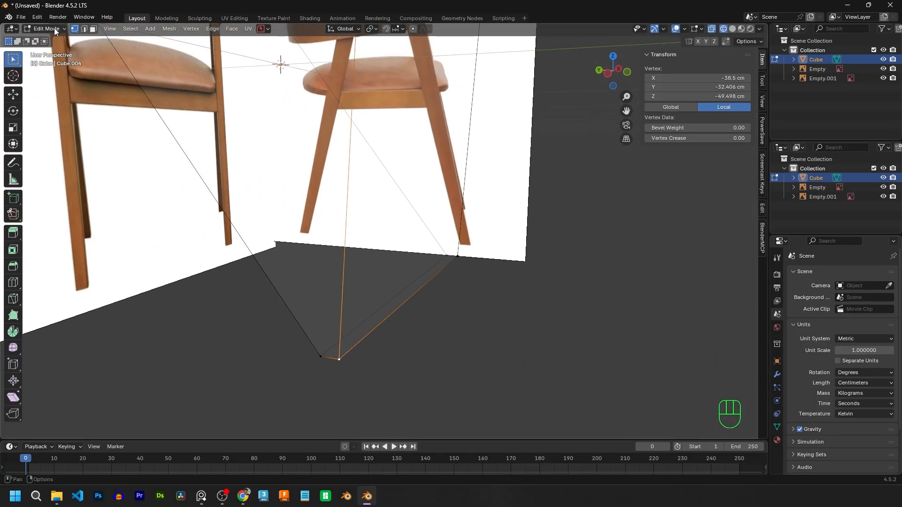
pyautogui.click(74, 28)
pyautogui.click(319, 360)
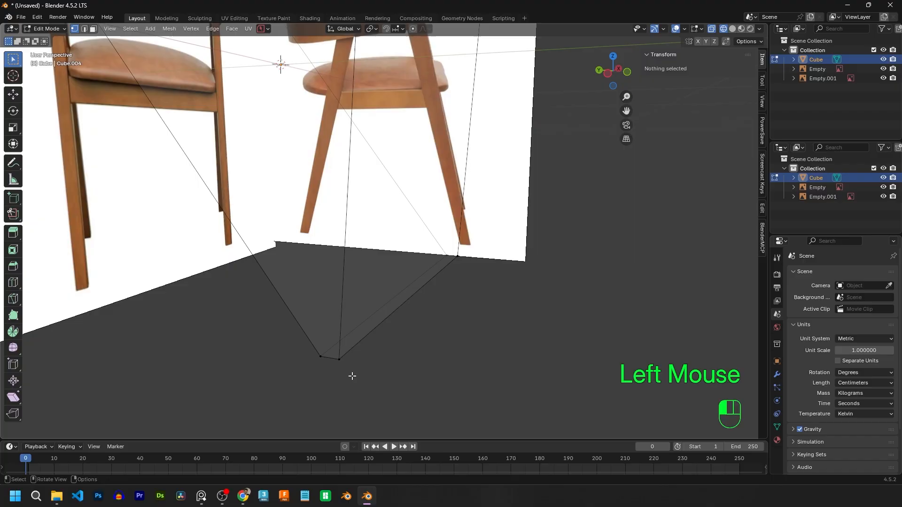
pyautogui.moveTo(353, 376); pyautogui.dragTo(376, 380)
pyautogui.click(379, 386)
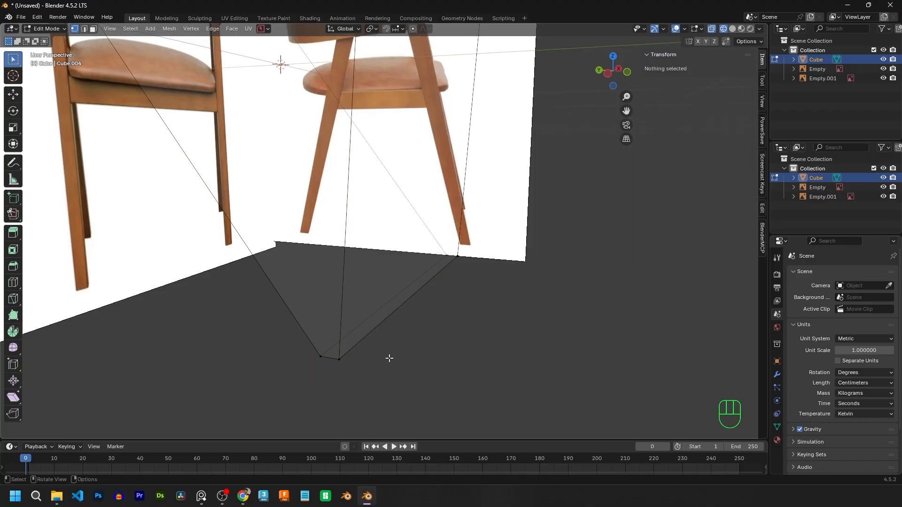
# From the left orthographic view, nudge the front bottom vertices precisely onto the outer corner of the front leg's foot.
pyautogui.press('KP_3')
pyautogui.press('KP_9')
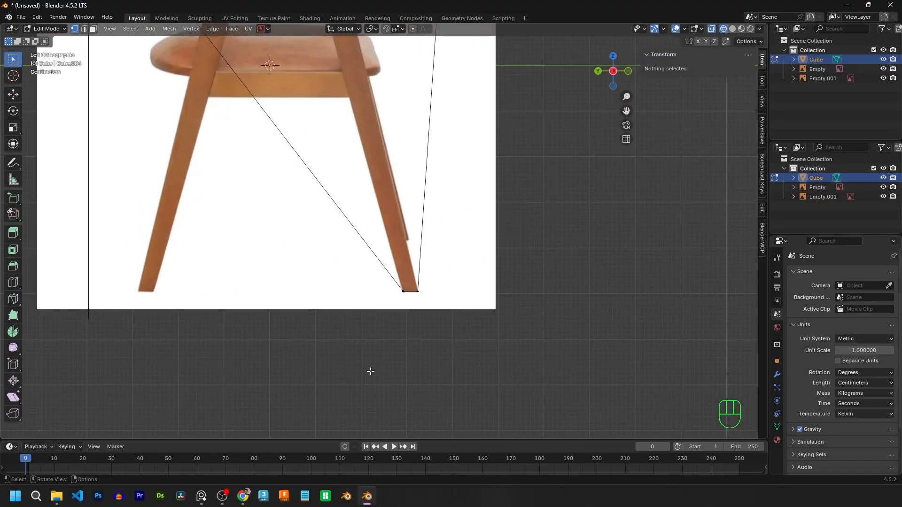
pyautogui.scroll(2, 468, 327)
pyautogui.click(344, 310)
pyautogui.press('g')
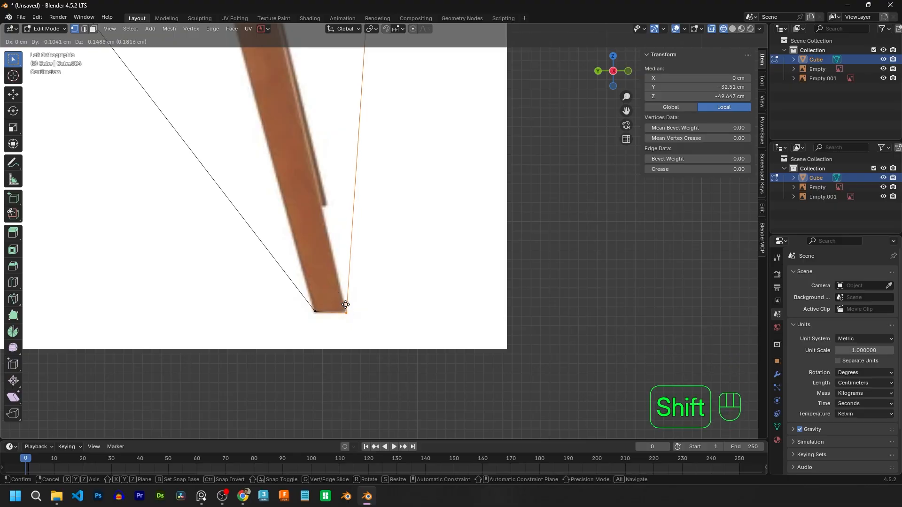
pyautogui.keyDown('shift'); pyautogui.click(339, 299); pyautogui.keyUp('shift')
# Finish nudging the front bottom vertices onto the foot's outer corner, and box-select the pair of inner bottom vertices.
pyautogui.click(261, 267)
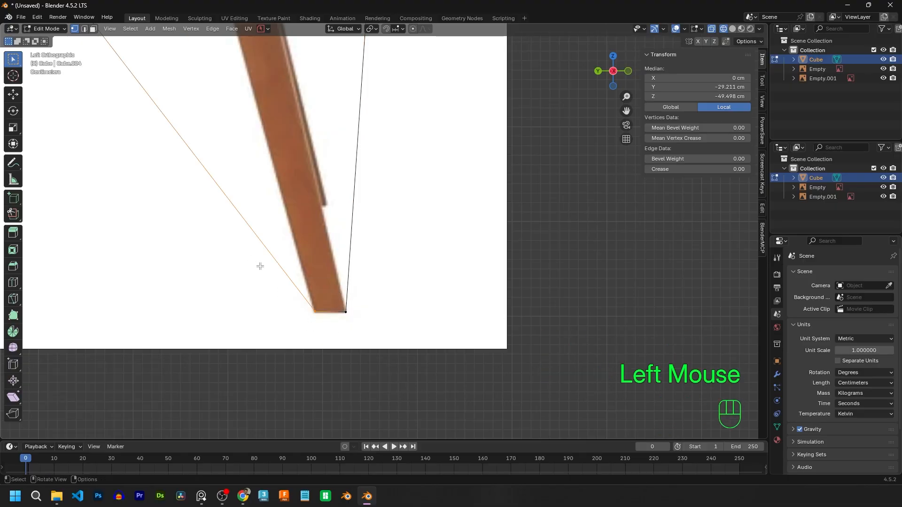
pyautogui.click(267, 255)
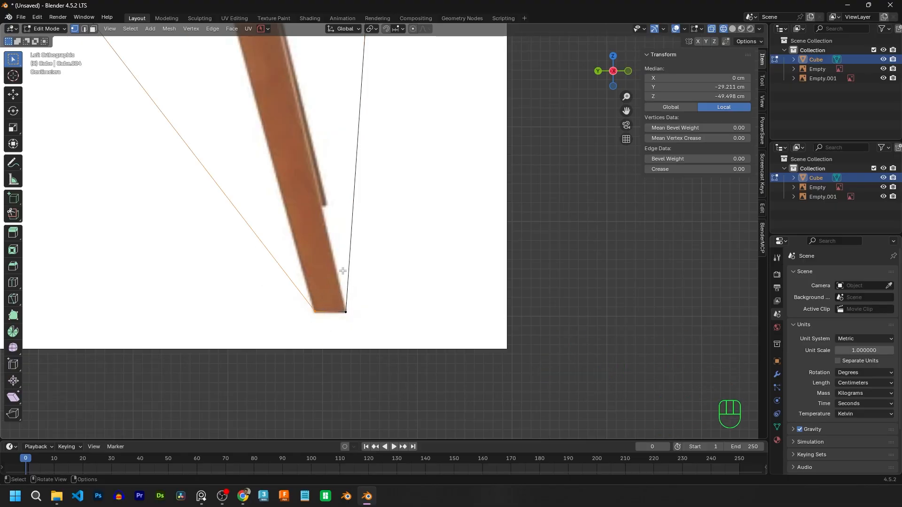
pyautogui.scroll(-4, 410, 315)
pyautogui.scroll(2, 371, 202)
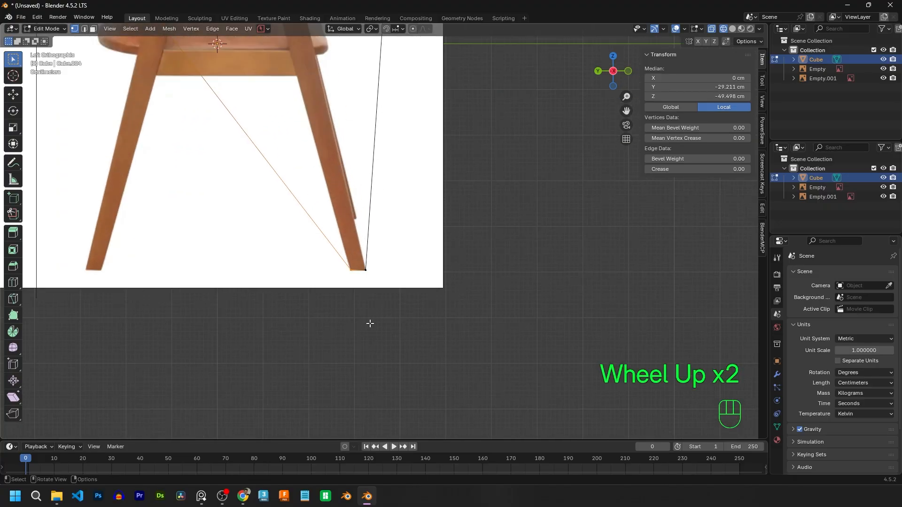
pyautogui.moveTo(355, 282); pyautogui.dragTo(306, 234)
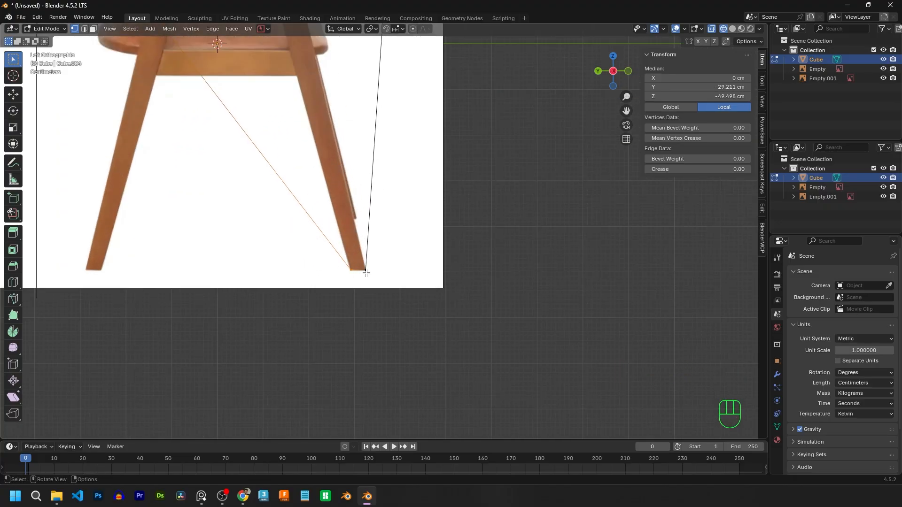
pyautogui.moveTo(357, 281); pyautogui.dragTo(327, 259)
# Pick each inner bottom vertex singly in perspective, then box-select both from the left orthographic view and check the selection from the front.
pyautogui.moveTo(367, 286); pyautogui.dragTo(410, 309, button='middle')
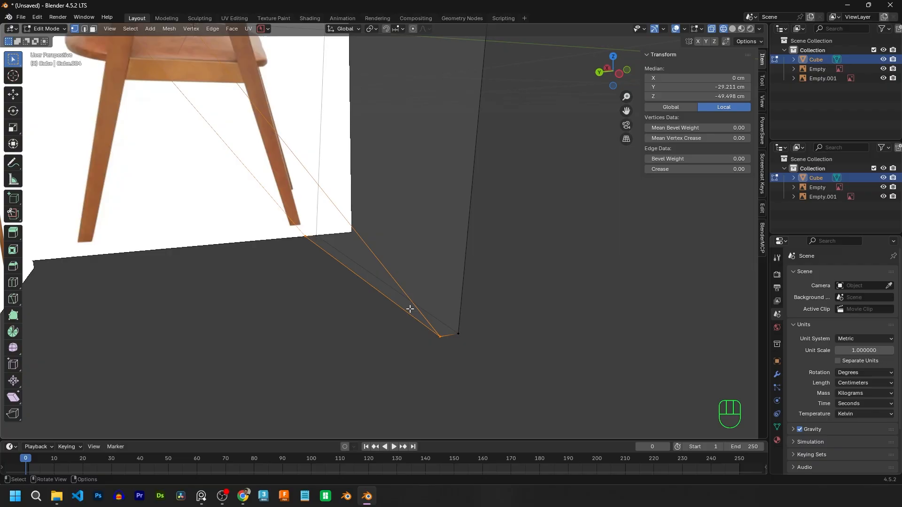
pyautogui.click(440, 336)
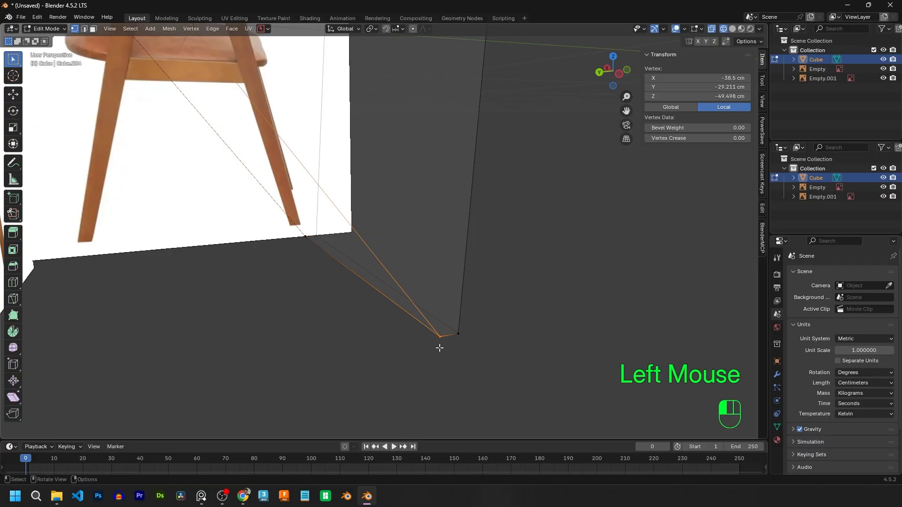
pyautogui.click(305, 243)
pyautogui.press('KP_3')
pyautogui.press('KP_9')
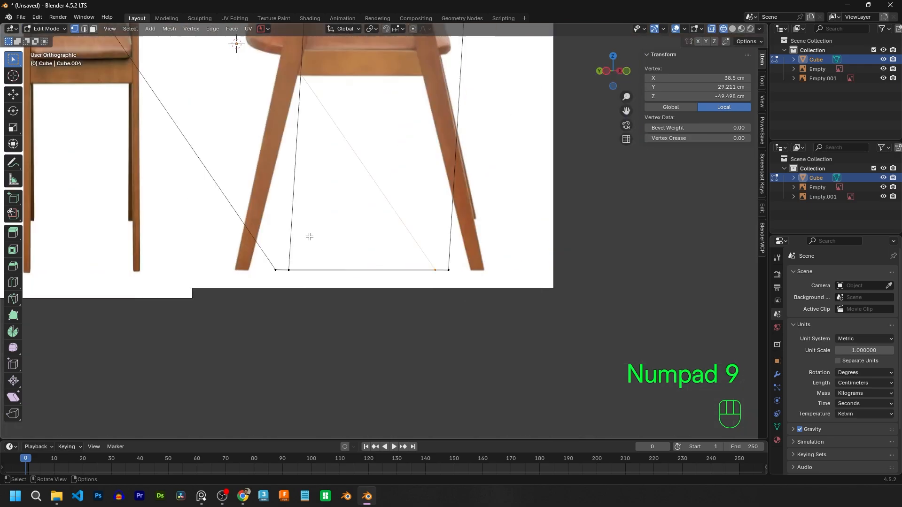
pyautogui.moveTo(354, 281); pyautogui.dragTo(161, 100)
pyautogui.moveTo(324, 229); pyautogui.dragTo(357, 242, button='middle')
pyautogui.press('KP_1')
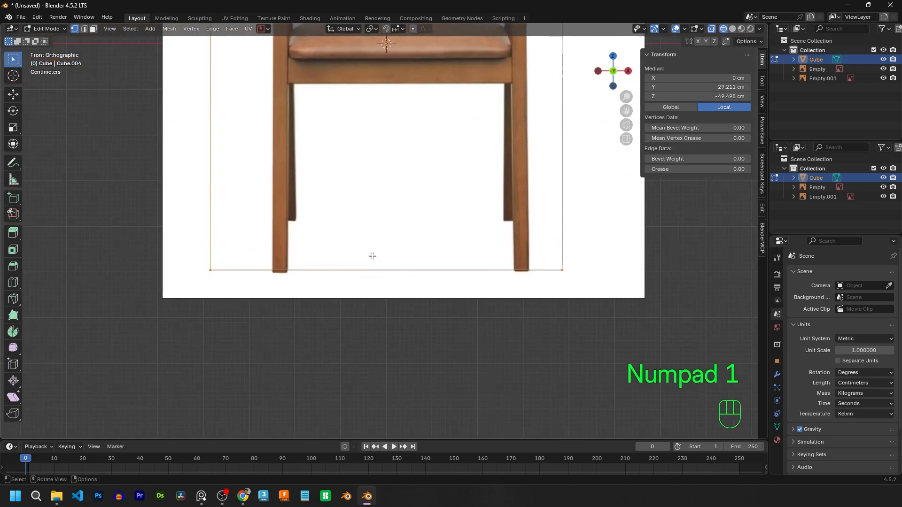
pyautogui.press('KP_3')
pyautogui.press('KP_9')
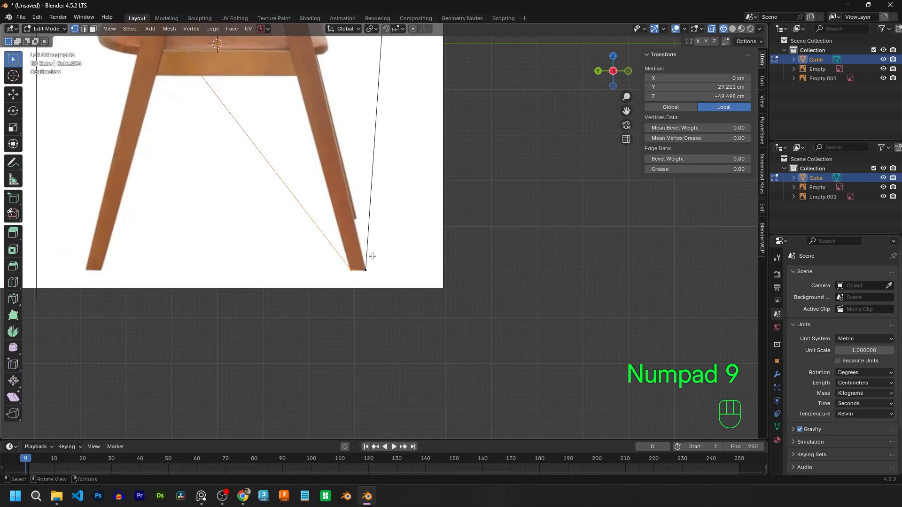
# Pick a single inner bottom vertex from the left view, inspect it by orbiting, and return to box-select both inner vertices.
pyautogui.click(359, 278)
pyautogui.click(348, 275)
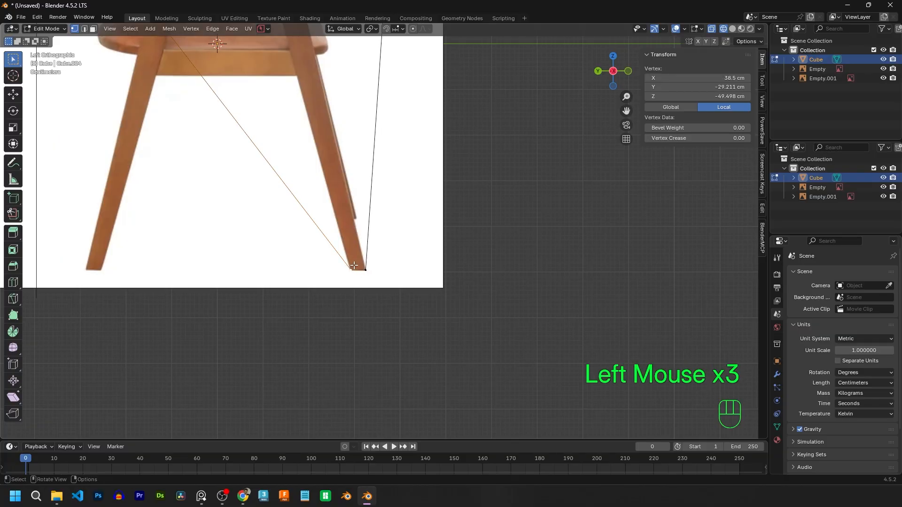
pyautogui.click(357, 268)
pyautogui.click(361, 268)
pyautogui.moveTo(362, 269); pyautogui.dragTo(382, 283, button='middle')
pyautogui.press('KP_3')
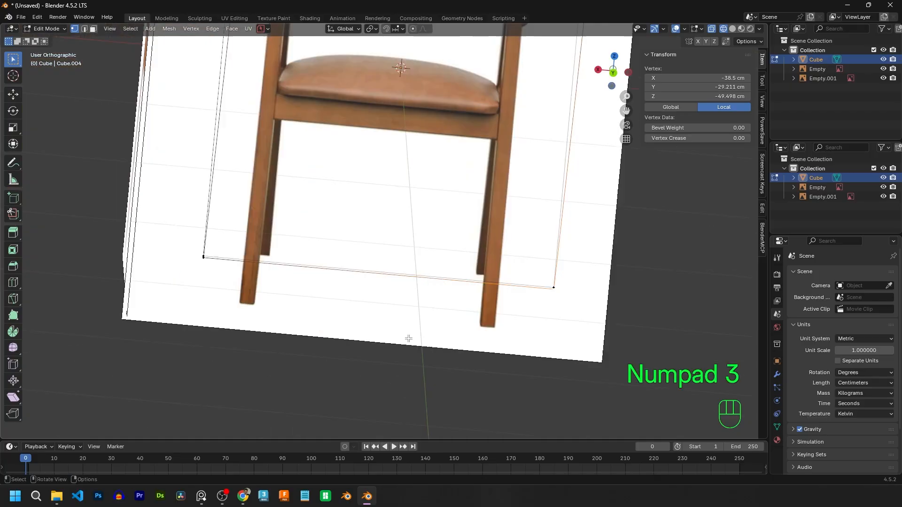
pyautogui.press('KP_9')
pyautogui.moveTo(351, 282); pyautogui.dragTo(322, 243)
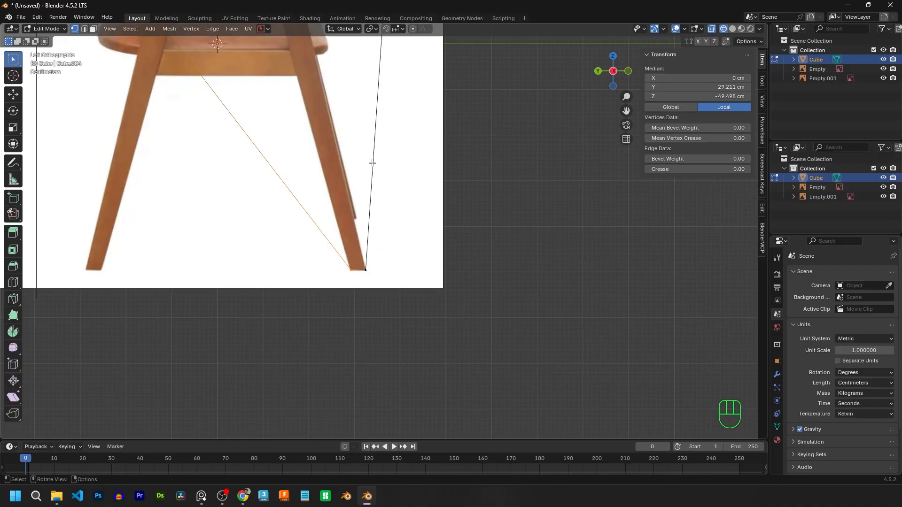
# Apply wireframe shading and box-select both inner bottom vertices of the front leg's foot from the left view.
pyautogui.press('z')
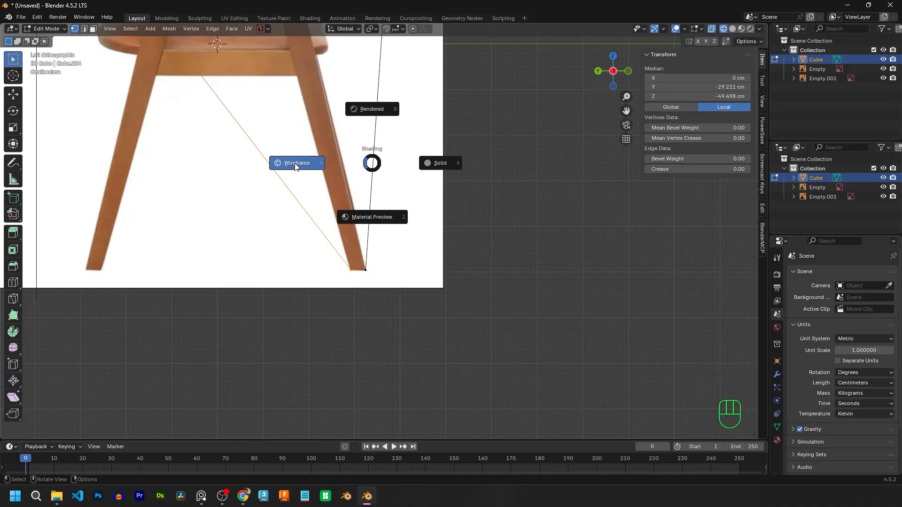
pyautogui.click(295, 166)
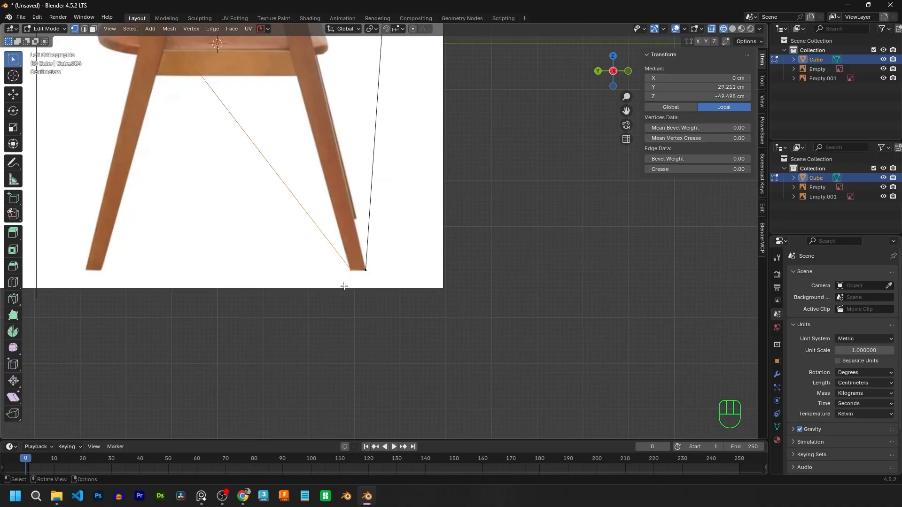
pyautogui.moveTo(359, 292)
pyautogui.mouseDown()
pyautogui.moveTo(312, 234)
pyautogui.moveTo(326, 226)
pyautogui.mouseUp()
pyautogui.scroll(2, 324, 230)
pyautogui.click(268, 238)
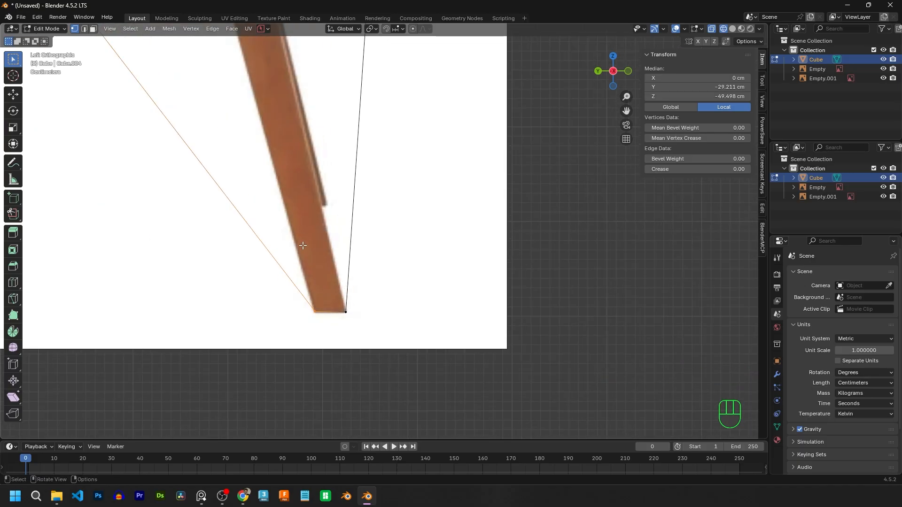
pyautogui.press('g')
pyautogui.press('z')
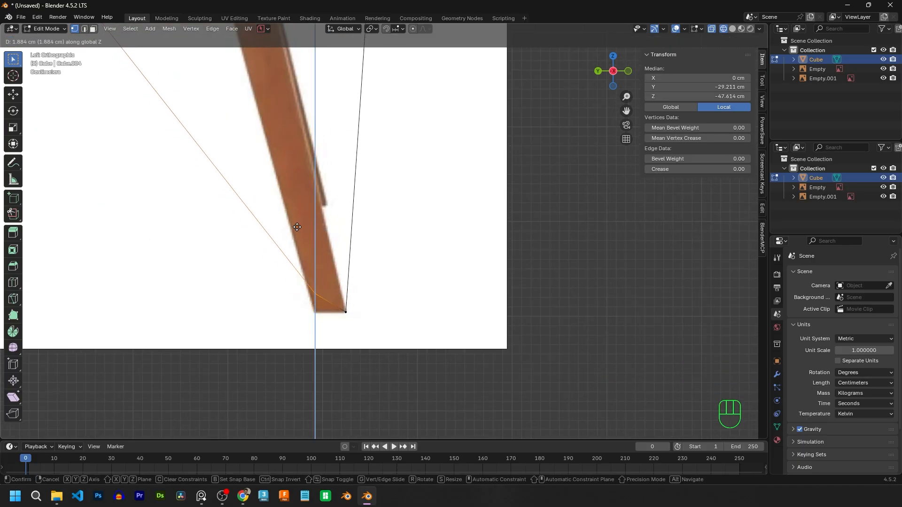
pyautogui.press('ctrl')
pyautogui.press('Escape')
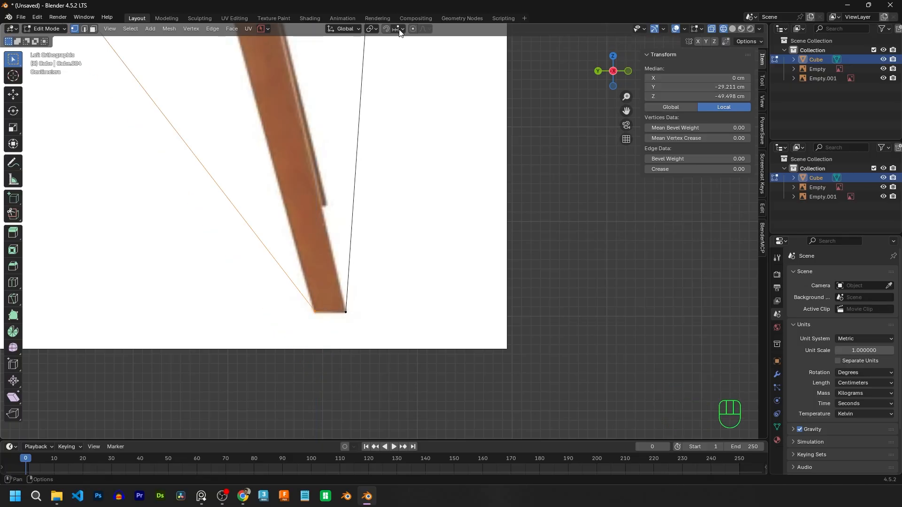
pyautogui.press('g')
pyautogui.press('z')
pyautogui.press('ctrl')
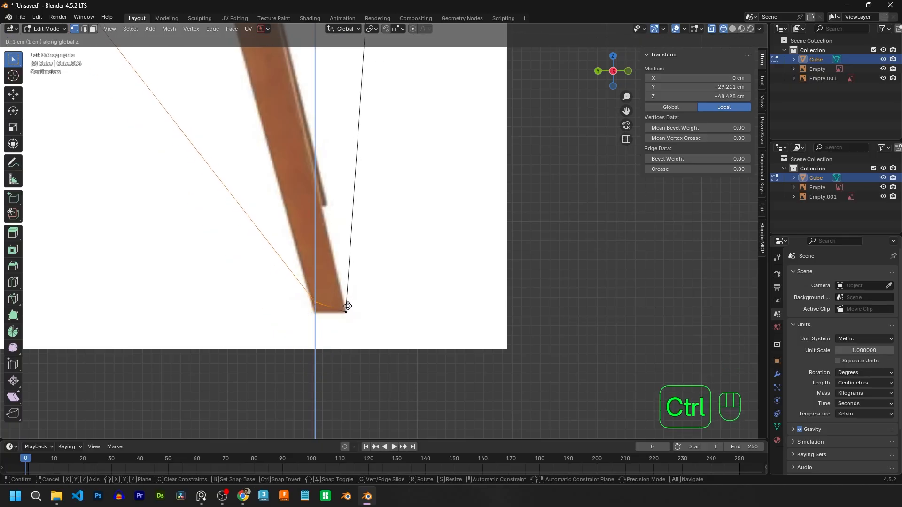
pyautogui.press('ctrl')
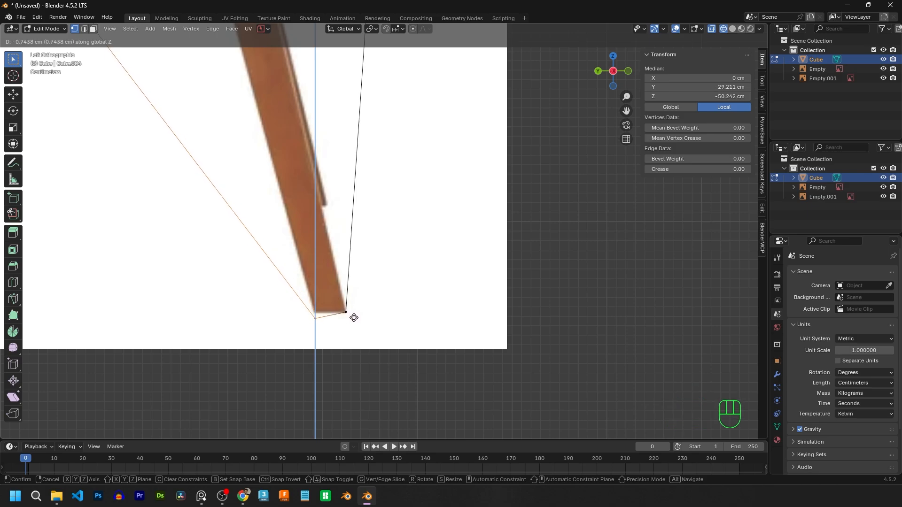
pyautogui.press('Escape')
# Set the snap target to Vertex.
pyautogui.click(397, 27)
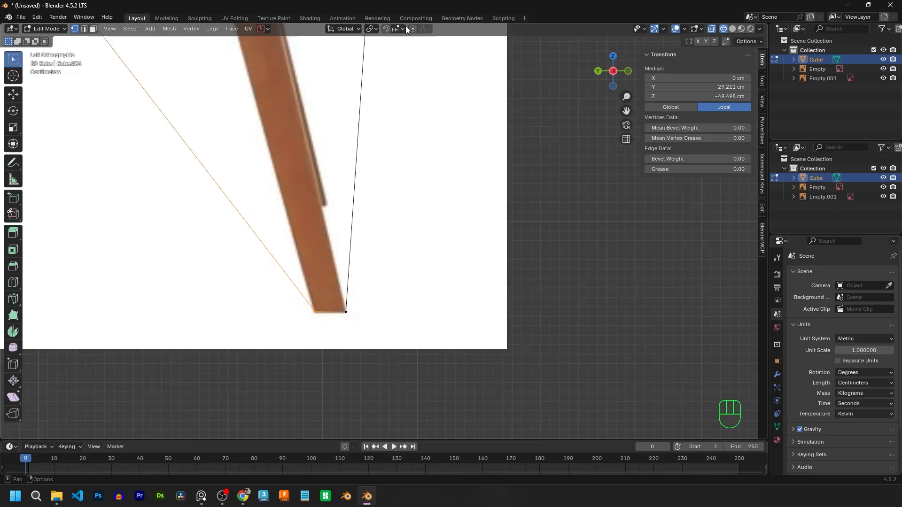
pyautogui.click(403, 27)
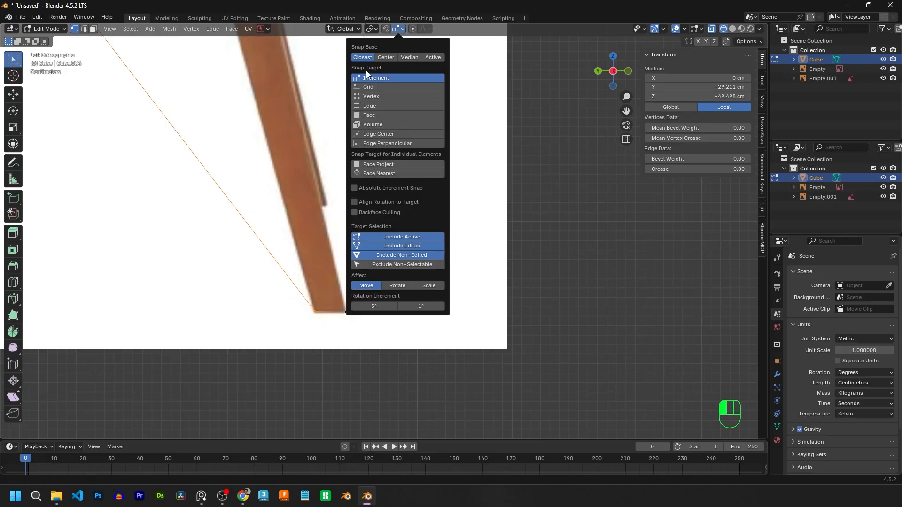
pyautogui.click(364, 97)
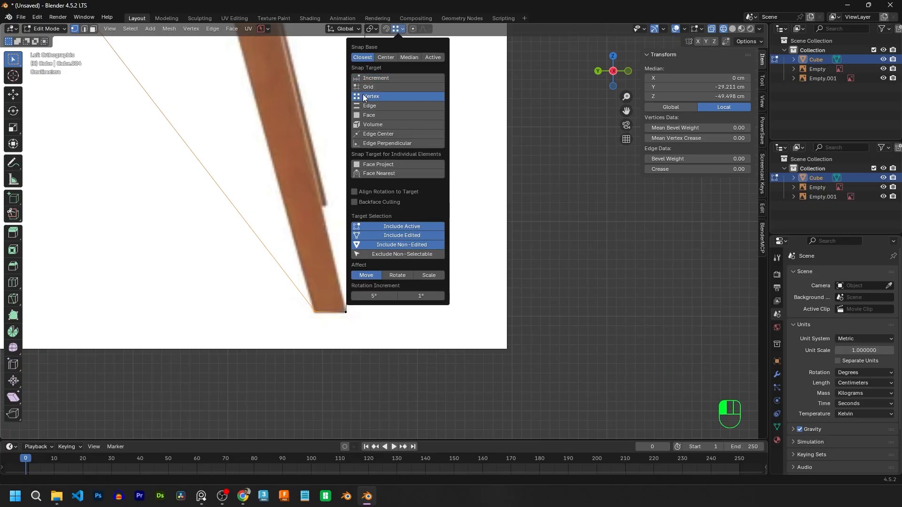
# Move the inner bottom vertices along Z only, snapping them to the height of the foot's outer corner vertices.
pyautogui.moveTo(323, 345); pyautogui.dragTo(285, 266)
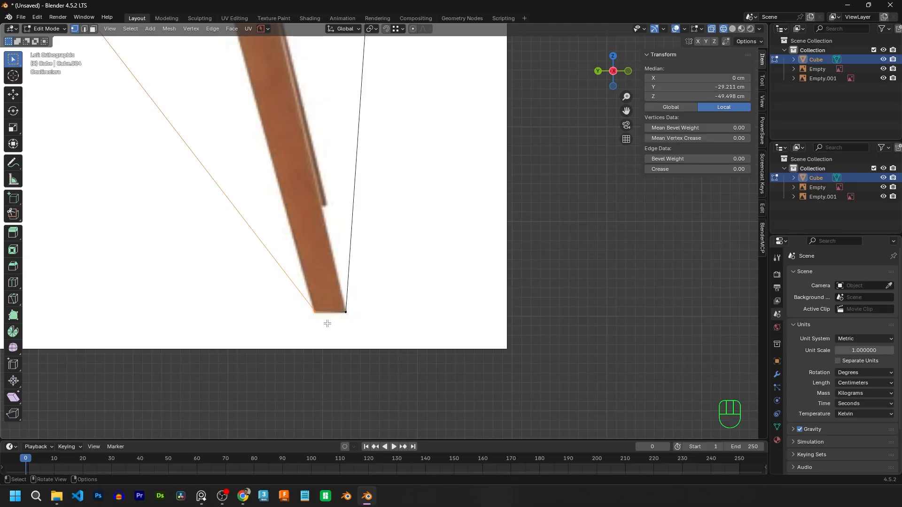
pyautogui.moveTo(328, 323); pyautogui.dragTo(282, 254)
pyautogui.press('g')
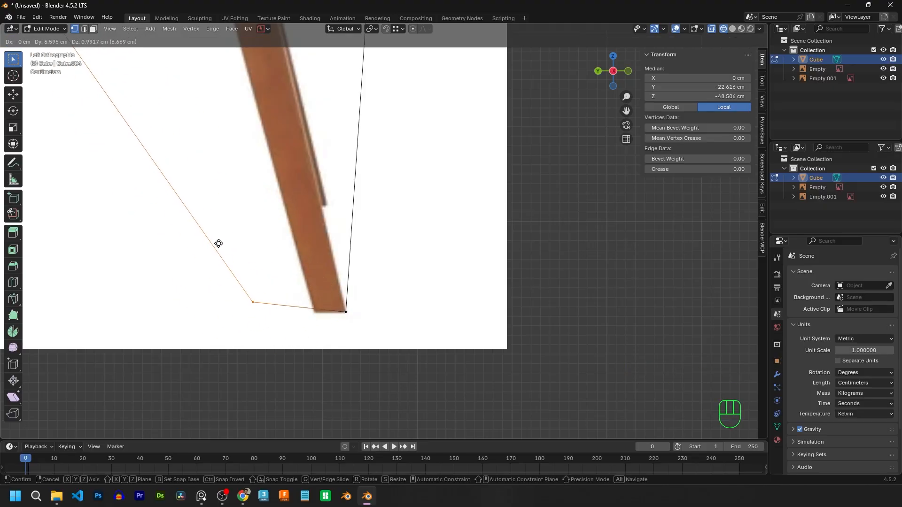
pyautogui.press('z')
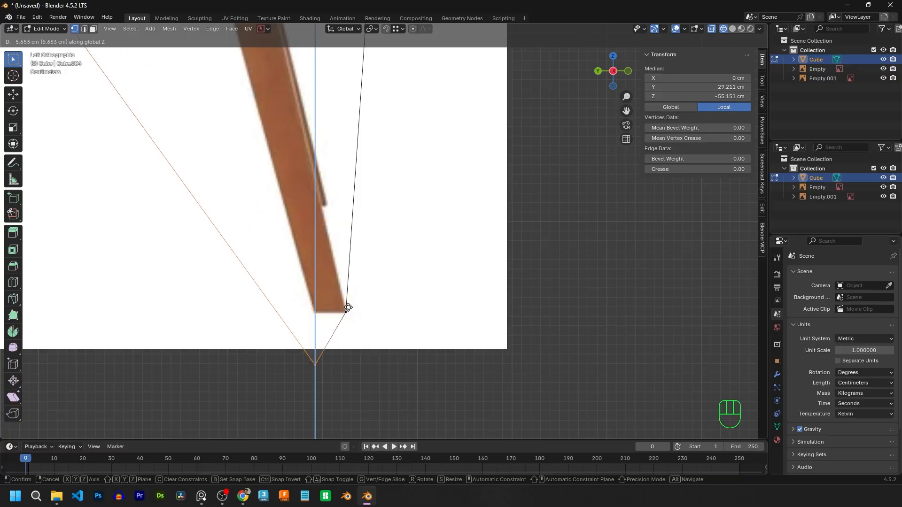
pyautogui.press('ctrl')
pyautogui.press('ctrl')
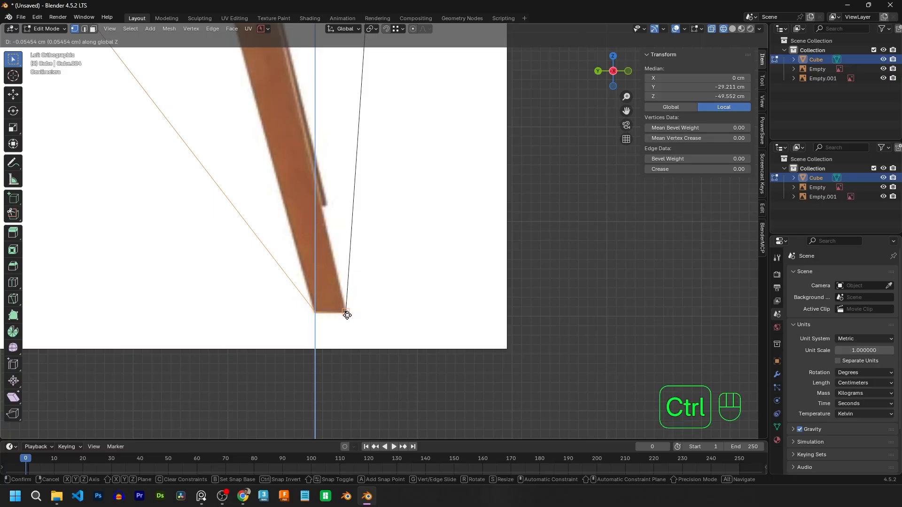
pyautogui.keyDown('ctrl'); pyautogui.click(347, 314); pyautogui.keyUp('ctrl')
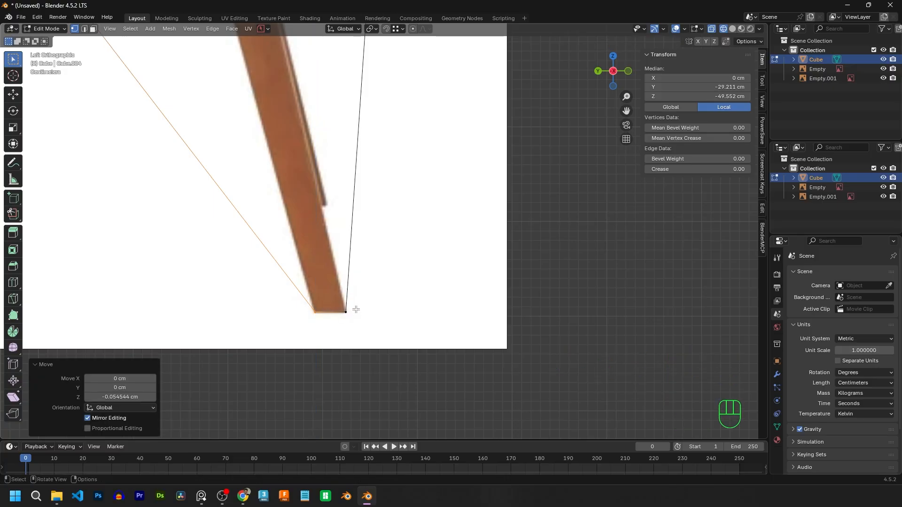
# Move the cube's upper front vertices to the outer top corner of the front leg, about Y -14.5 cm, Z 26.5 cm.
pyautogui.moveTo(374, 80); pyautogui.dragTo(407, 106)
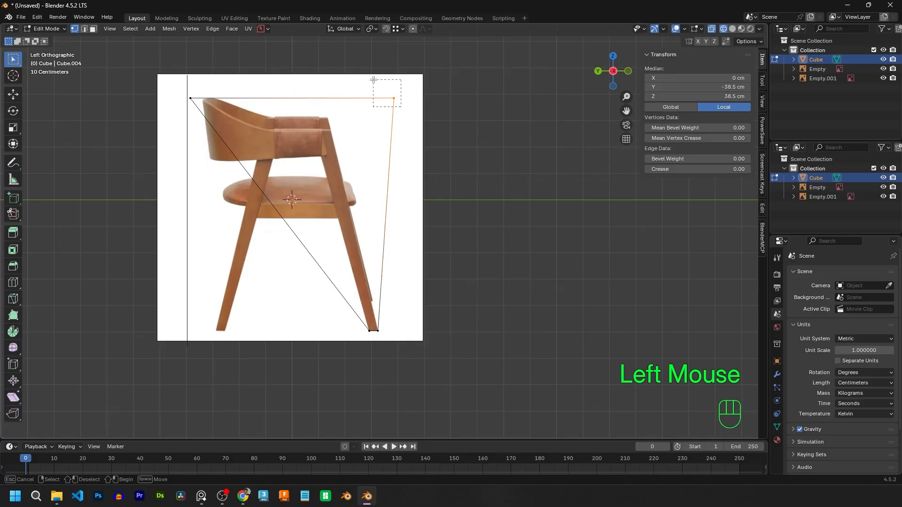
pyautogui.press('g')
pyautogui.press('shift')
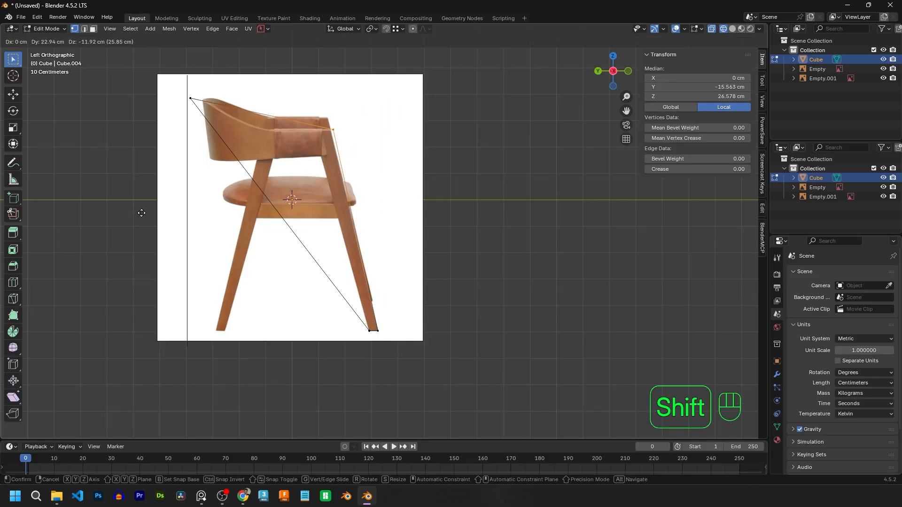
pyautogui.keyDown('shift'); pyautogui.click(115, 215); pyautogui.keyUp('shift')
pyautogui.scroll(4, 341, 81)
pyautogui.scroll(1, 342, 80)
pyautogui.keyDown('shift'); pyautogui.moveTo(342, 80); pyautogui.dragTo(429, 237, button='middle'); pyautogui.keyUp('shift')
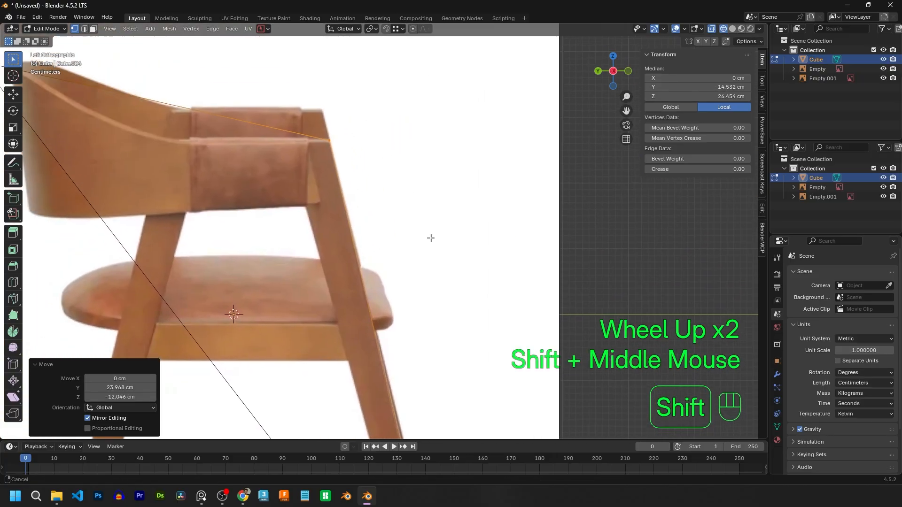
pyautogui.scroll(2, 316, 86)
pyautogui.keyDown('shift'); pyautogui.moveTo(316, 86); pyautogui.dragTo(459, 277, button='middle'); pyautogui.keyUp('shift')
pyautogui.press('g')
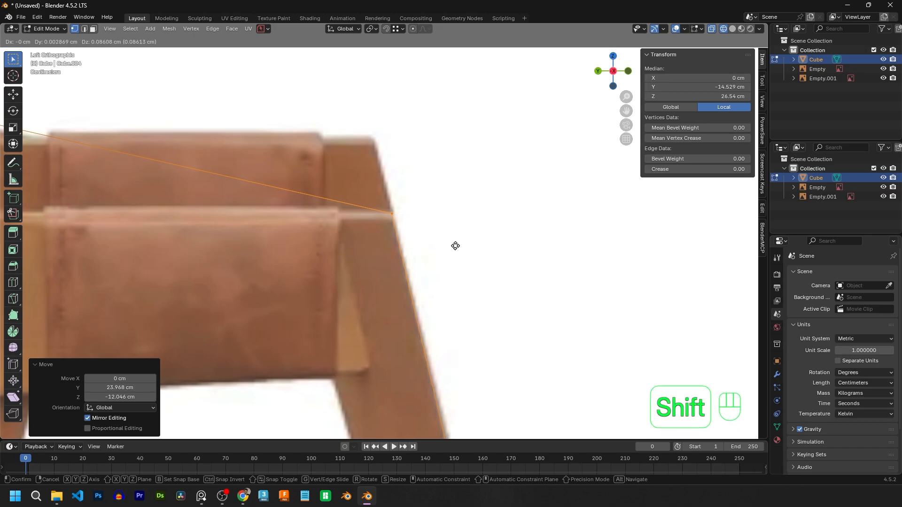
pyautogui.keyDown('shift'); pyautogui.click(456, 249); pyautogui.keyUp('shift')
# Move the cube's upper rear vertices to the inner top corner of the front leg, about Y -8.2 cm, Z 26.4 cm, and check the shape in perspective.
pyautogui.scroll(-2, 456, 250)
pyautogui.keyDown('shift'); pyautogui.moveTo(226, 216); pyautogui.dragTo(281, 121, button='middle'); pyautogui.keyUp('shift')
pyautogui.click(149, 78)
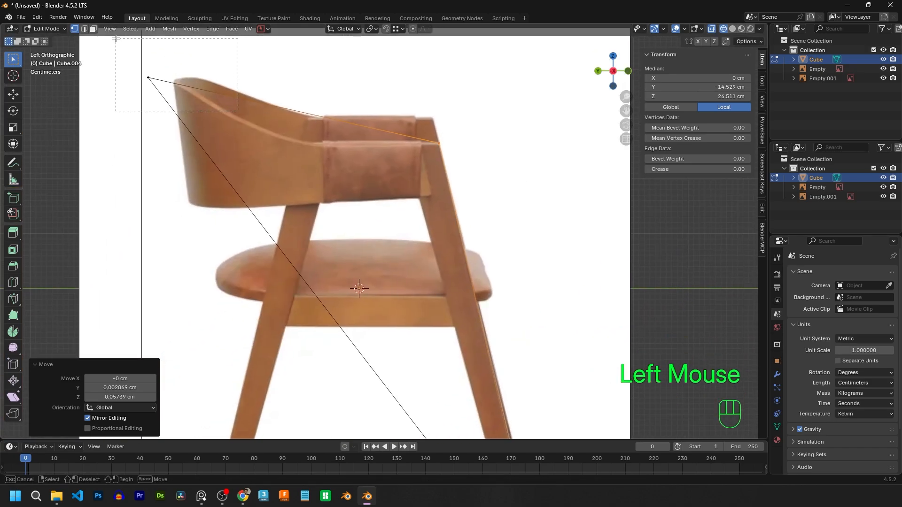
pyautogui.press('g')
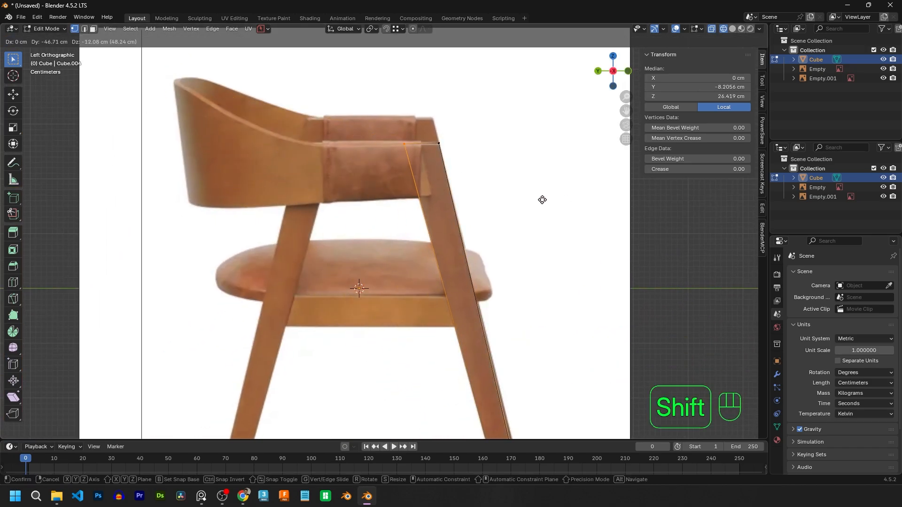
pyautogui.keyDown('shift'); pyautogui.click(542, 200); pyautogui.keyUp('shift')
pyautogui.scroll(-3, 450, 207)
pyautogui.moveTo(449, 207); pyautogui.dragTo(380, 244, button='middle')
pyautogui.scroll(2, 380, 244)
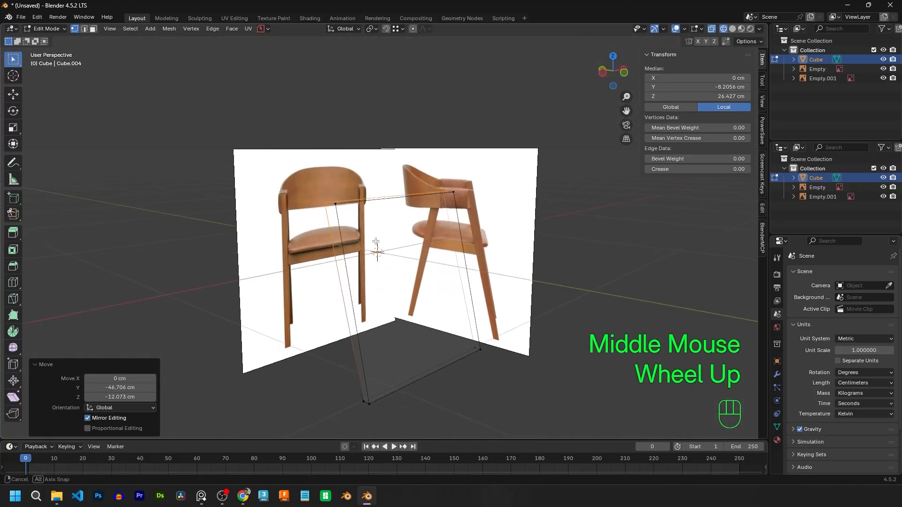
pyautogui.press('KP_3')
pyautogui.press('KP_9')
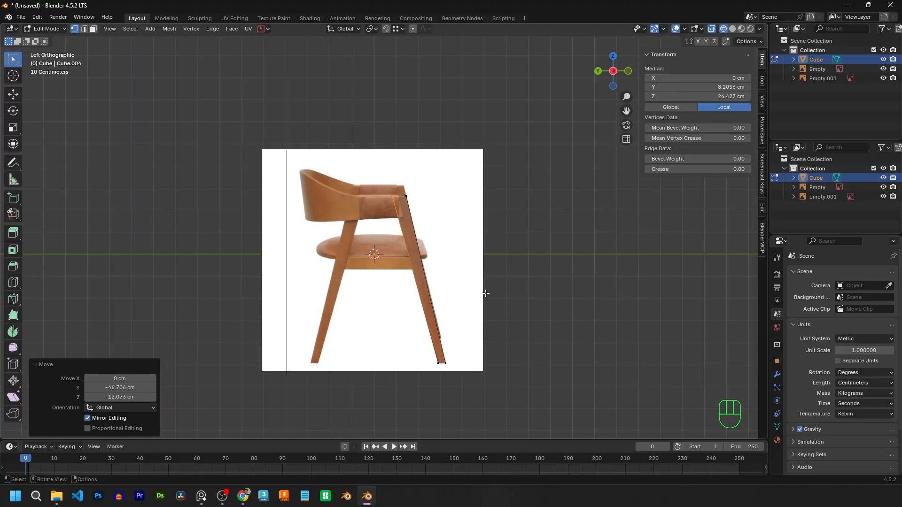
# Leave Edit Mode and, in front view, raise the front reference image about 0.47 cm along Z so its feet meet the cube's bottom edge.
pyautogui.press('KP_1')
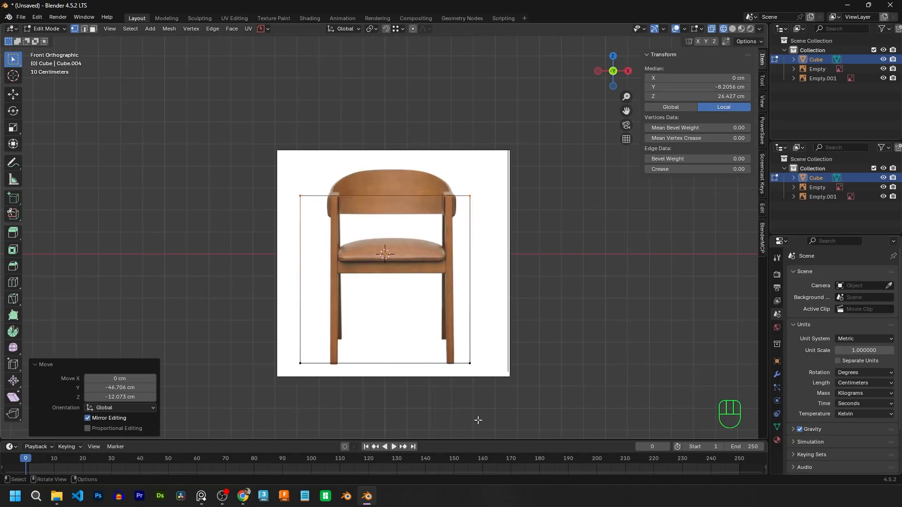
pyautogui.press('Tab')
pyautogui.scroll(3, 327, 176)
pyautogui.keyDown('shift'); pyautogui.moveTo(327, 176); pyautogui.dragTo(373, 157, button='middle'); pyautogui.keyUp('shift')
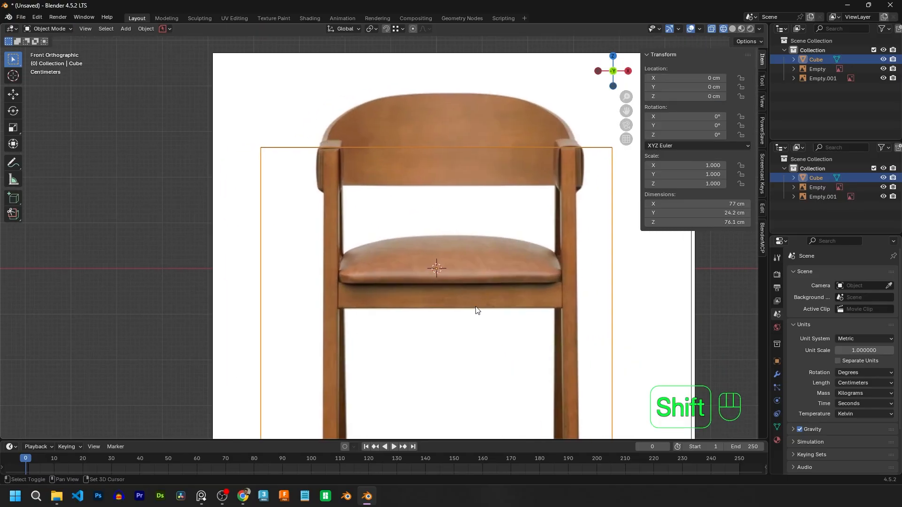
pyautogui.keyDown('shift'); pyautogui.moveTo(476, 310); pyautogui.dragTo(467, 101, button='middle'); pyautogui.keyUp('shift')
pyautogui.keyDown('shift'); pyautogui.scroll(2, 447, 233); pyautogui.keyUp('shift')
pyautogui.keyDown('shift'); pyautogui.moveTo(447, 234); pyautogui.dragTo(403, 216, button='middle'); pyautogui.keyUp('shift')
pyautogui.scroll(-2, 367, 242)
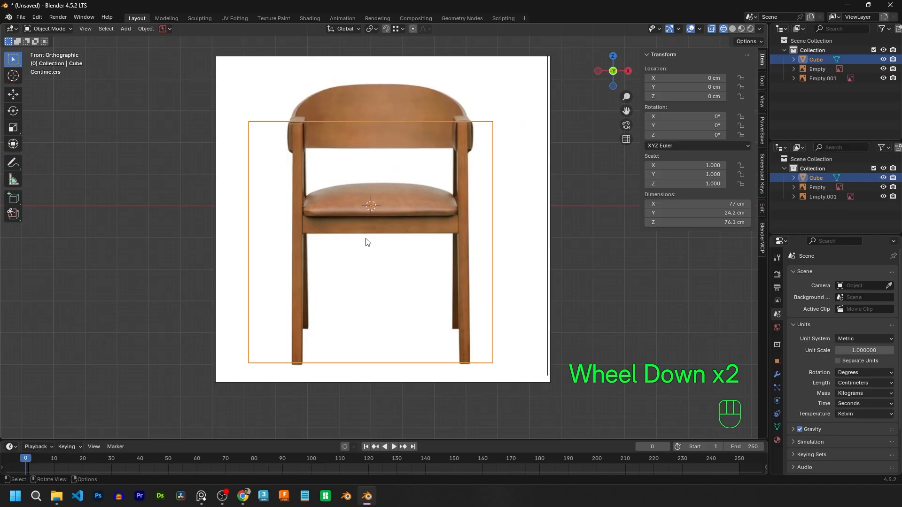
pyautogui.click(367, 242)
pyautogui.click(424, 99)
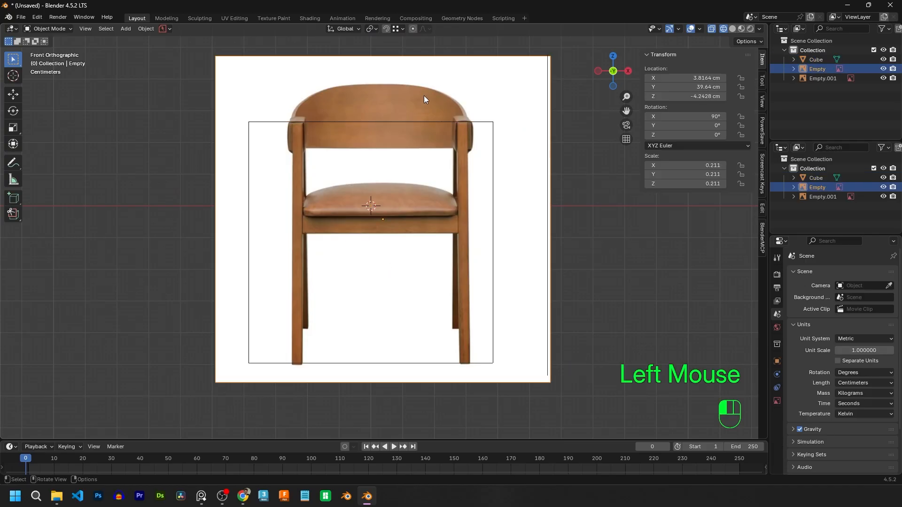
pyautogui.press('g')
pyautogui.press('z')
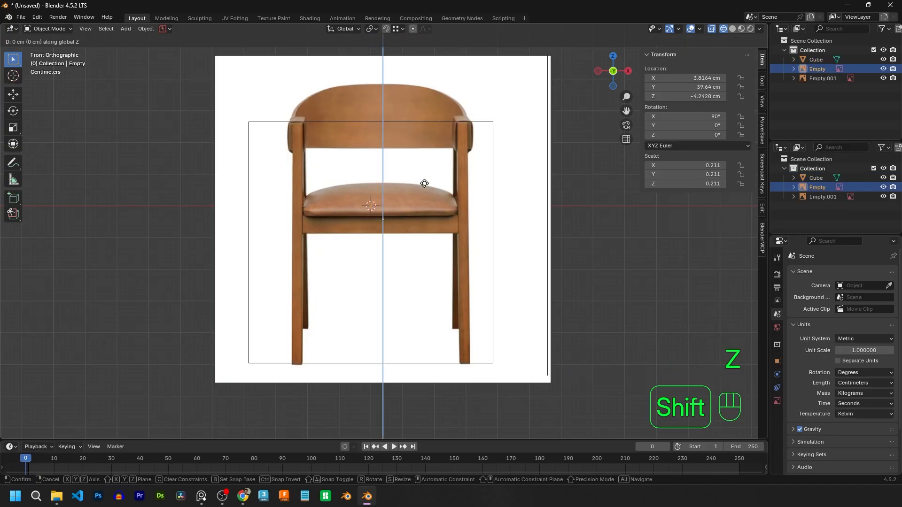
pyautogui.click(424, 183)
pyautogui.click(409, 96)
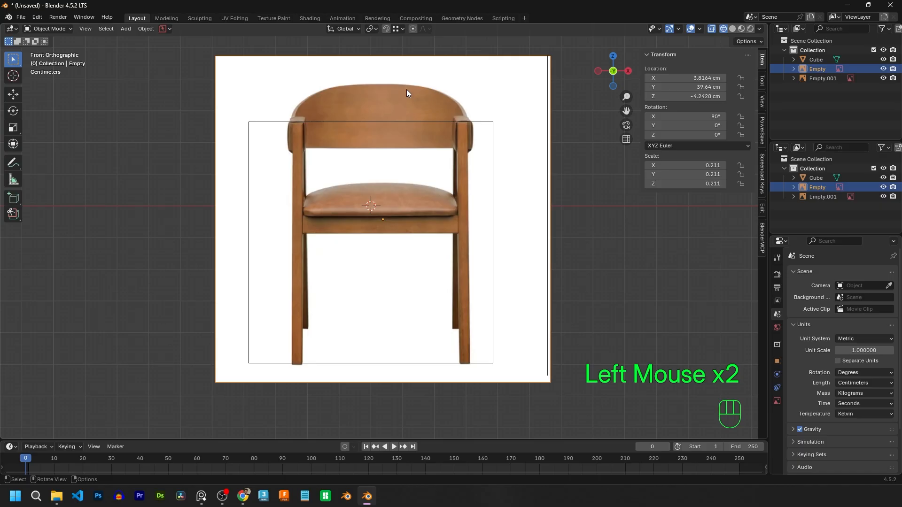
pyautogui.press('g')
pyautogui.press('z')
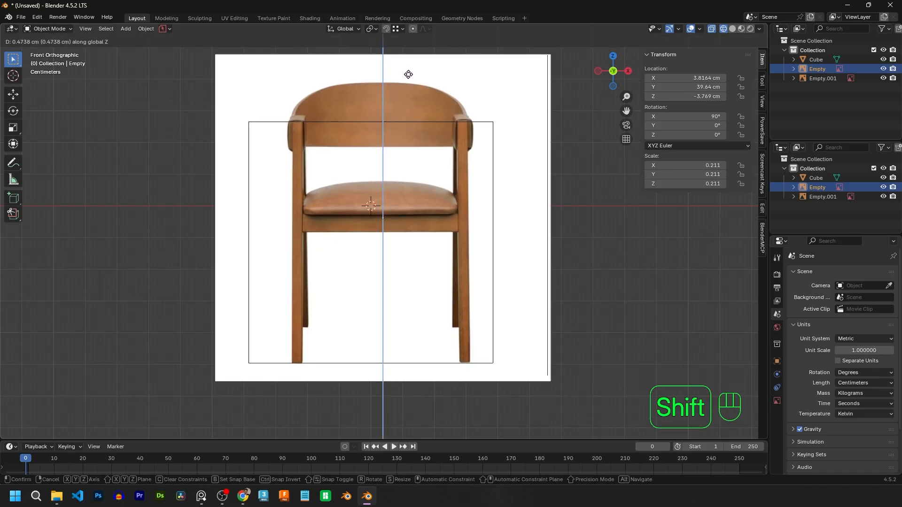
pyautogui.keyDown('shift'); pyautogui.click(405, 79); pyautogui.keyUp('shift')
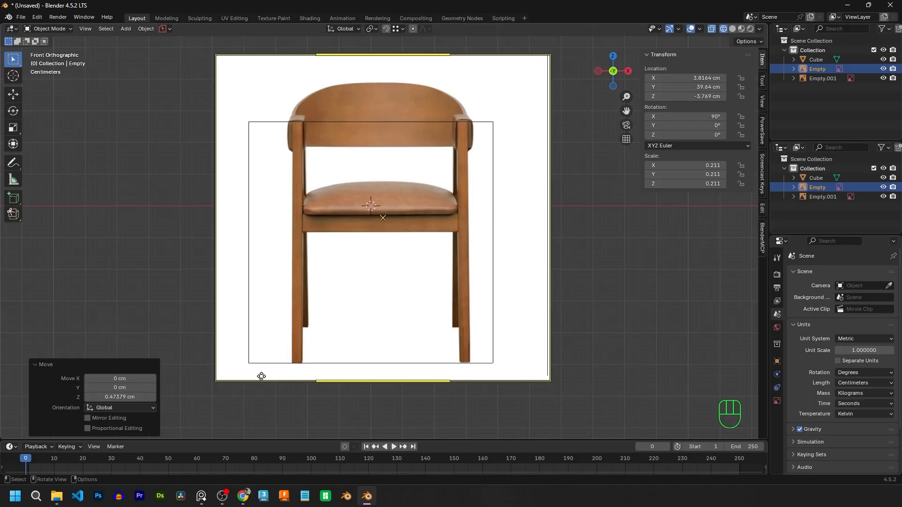
# Move the cube's outer vertices on the -X side along X to the leg's outer edge, about X -24.8 cm.
pyautogui.click(249, 281)
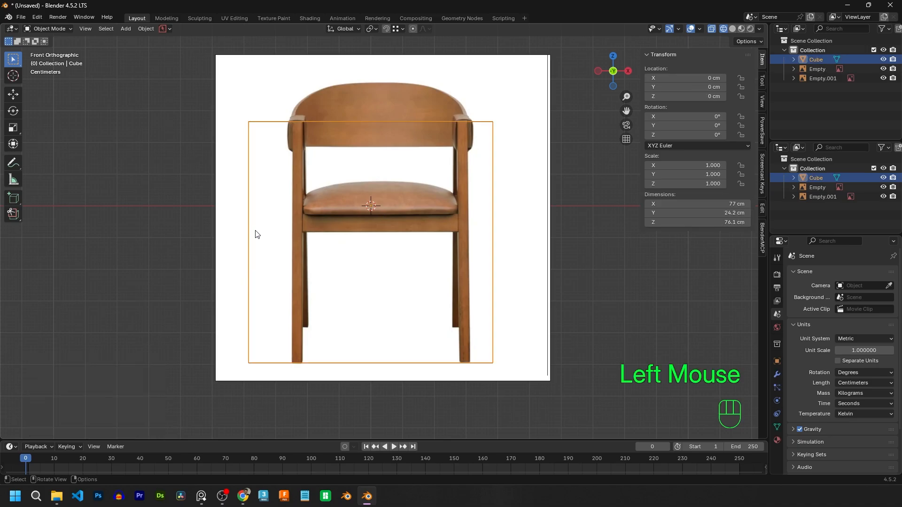
pyautogui.press('Tab')
pyautogui.click(253, 367)
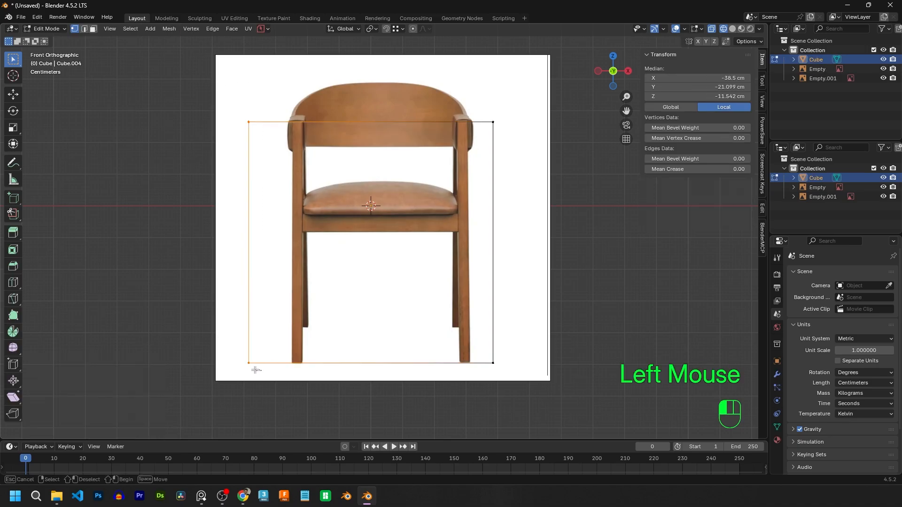
pyautogui.press('g')
pyautogui.press('z')
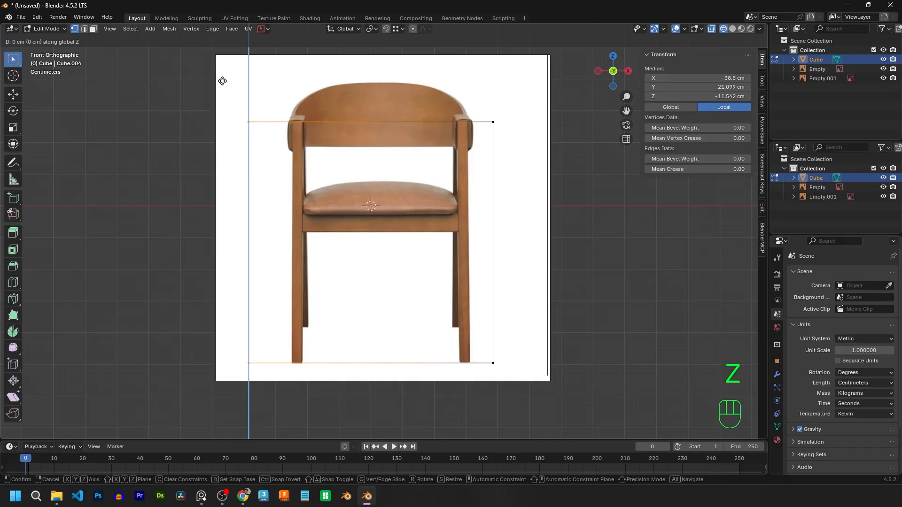
pyautogui.press('x')
pyautogui.press('shift')
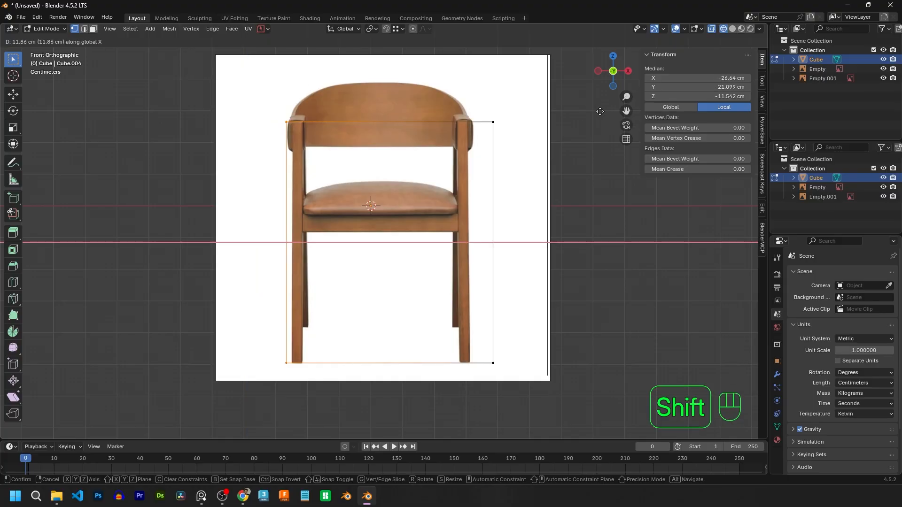
pyautogui.keyDown('shift'); pyautogui.click(658, 116); pyautogui.keyUp('shift')
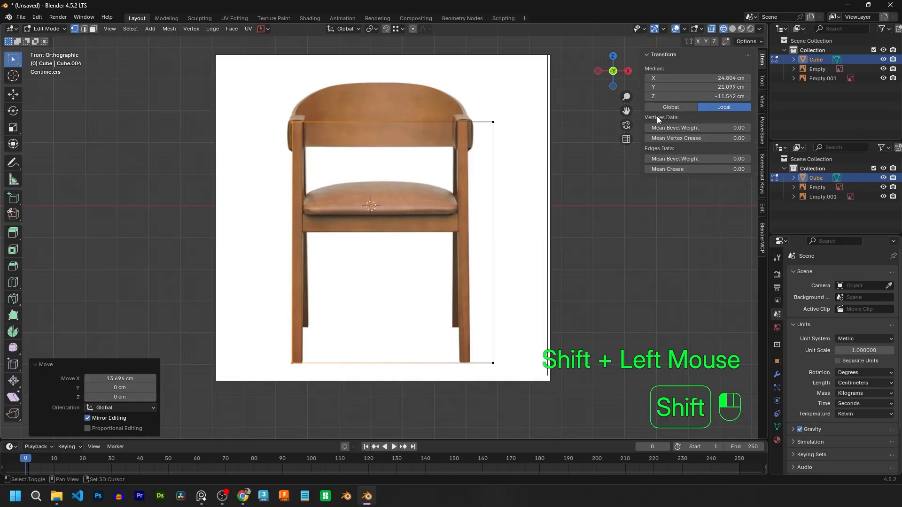
# Move the cube's +X side vertices along X to the leg's inner edge, about X -21.6 cm, and return to Object Mode in side view.
pyautogui.moveTo(514, 381); pyautogui.dragTo(476, 76)
pyautogui.press('g')
pyautogui.press('z')
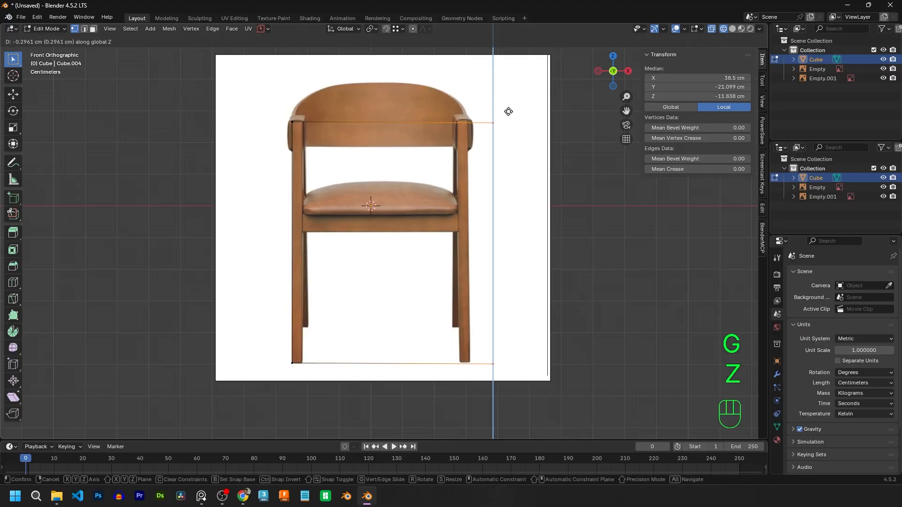
pyautogui.press('x')
pyautogui.press('shift')
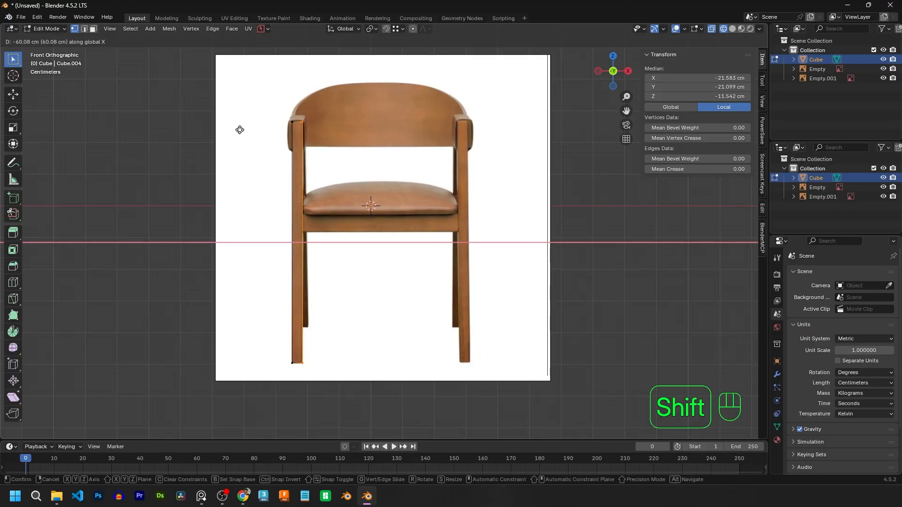
pyautogui.click(239, 129)
pyautogui.moveTo(239, 130); pyautogui.dragTo(454, 162, button='middle')
pyautogui.press('Tab')
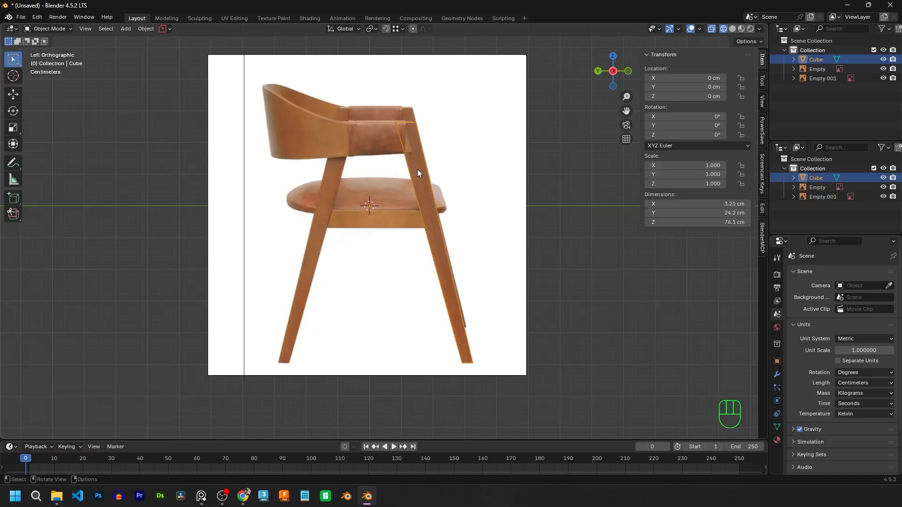
# Duplicate the front leg in place and mirror the copy across its local Y axis.
pyautogui.hotkey('shift', 'd')
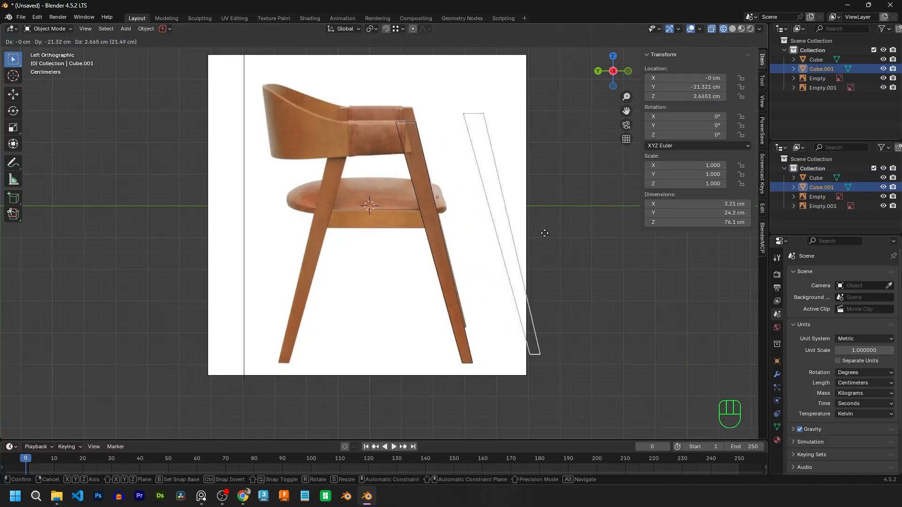
pyautogui.press('Escape')
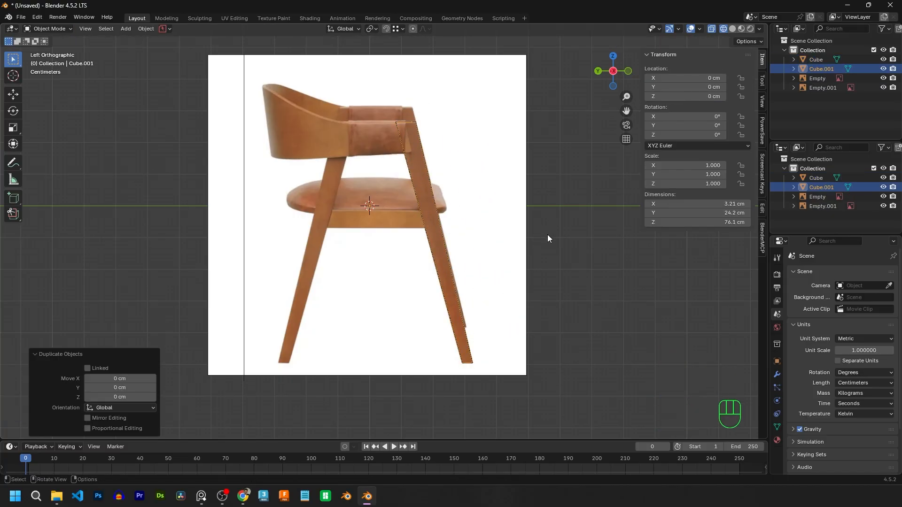
pyautogui.click(145, 29)
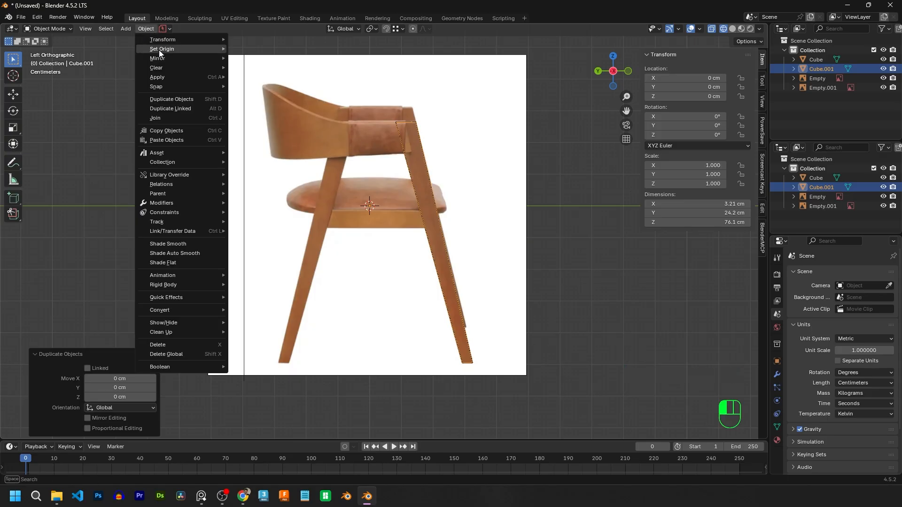
pyautogui.moveTo(159, 58)
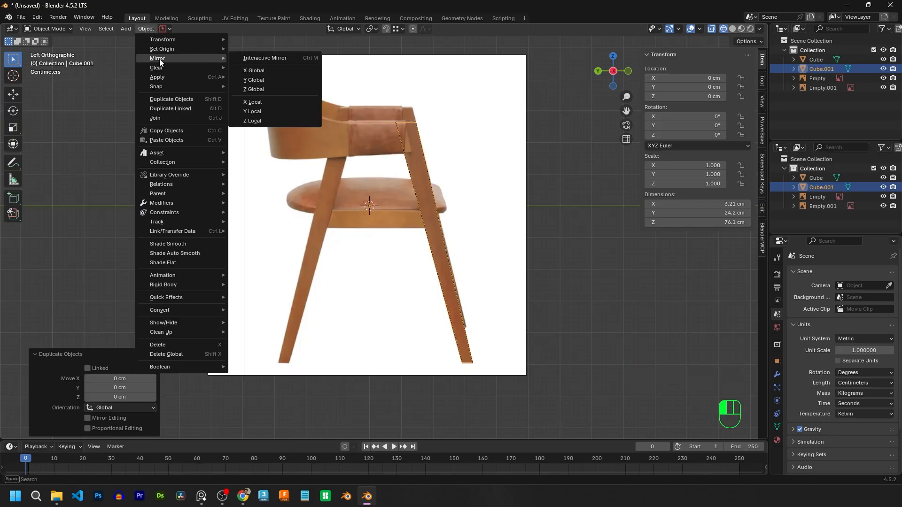
pyautogui.click(258, 112)
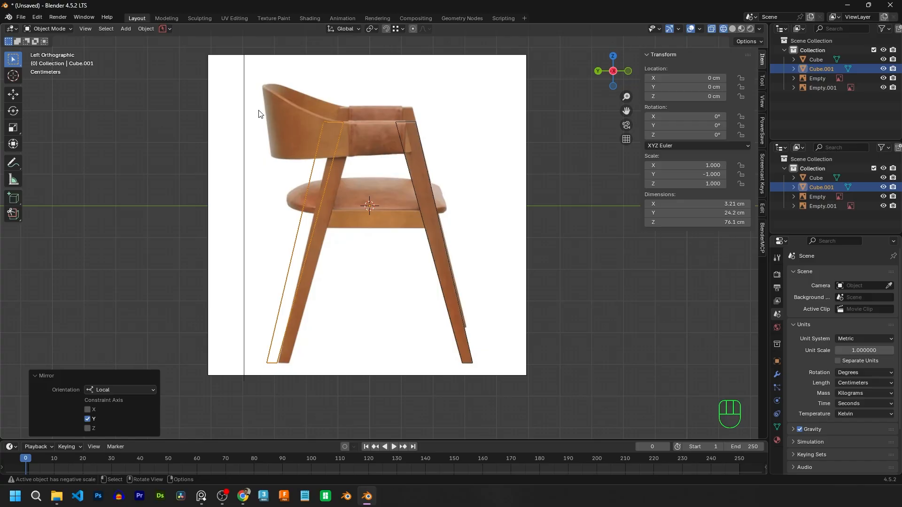
# Move the mirrored leg about -3.94 cm along Y onto the rear leg in the side reference.
pyautogui.press('g')
pyautogui.press('y')
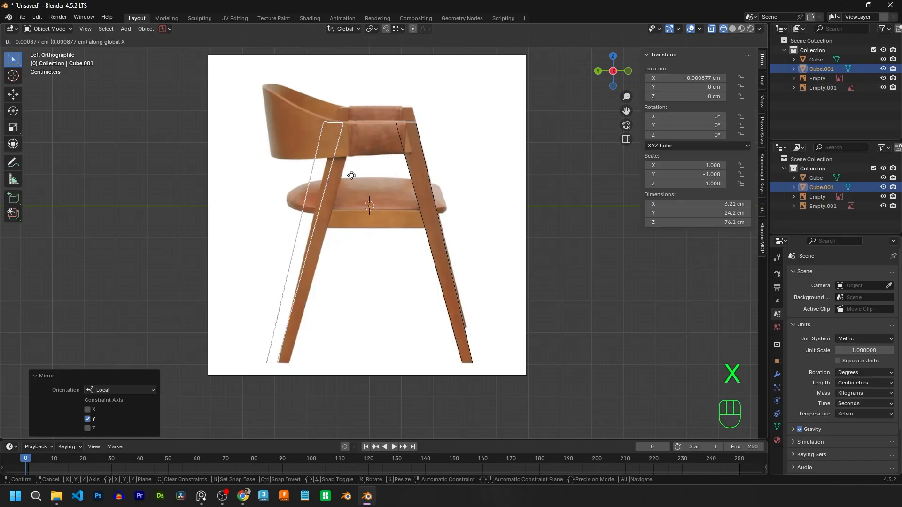
pyautogui.press('shift')
pyautogui.click(399, 186)
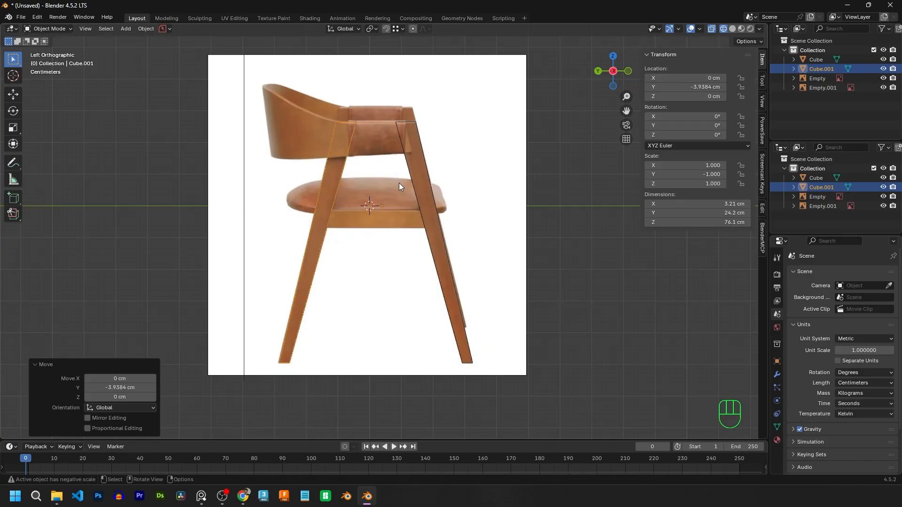
# Select both legs and duplicate them about 52.2 cm along X onto the opposite side of the chair, checking the result in perspective.
pyautogui.moveTo(453, 165); pyautogui.dragTo(323, 203, button='middle')
pyautogui.press('KP_1')
pyautogui.scroll(2, 378, 163)
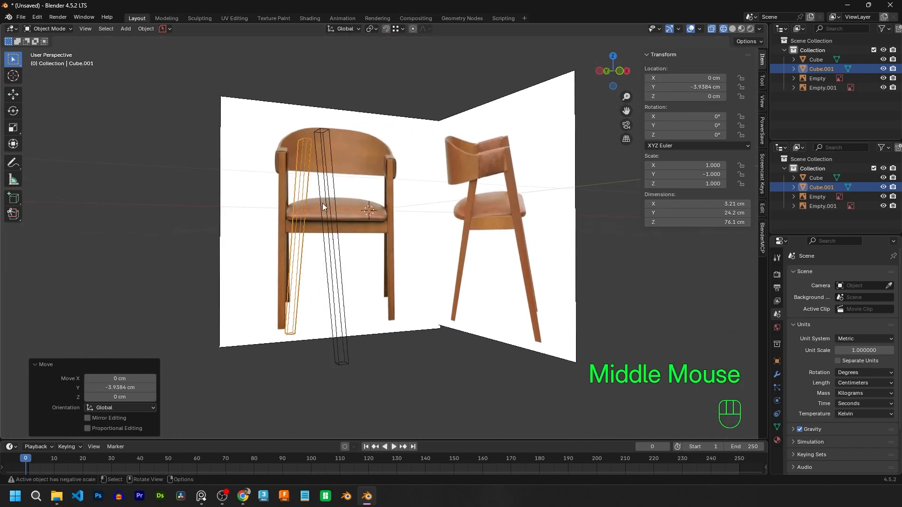
pyautogui.keyDown('shift'); pyautogui.click(321, 140); pyautogui.keyUp('shift')
pyautogui.press('KP_1')
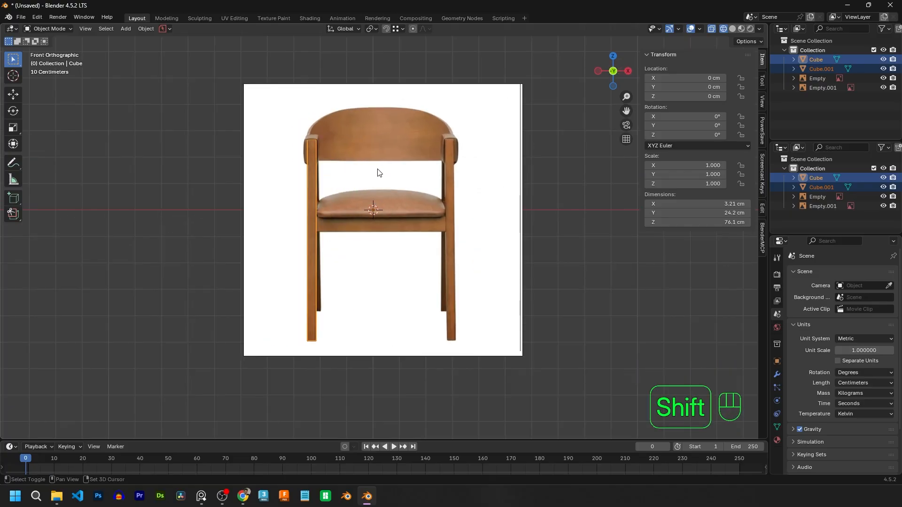
pyautogui.hotkey('shift', 'd')
pyautogui.press('x')
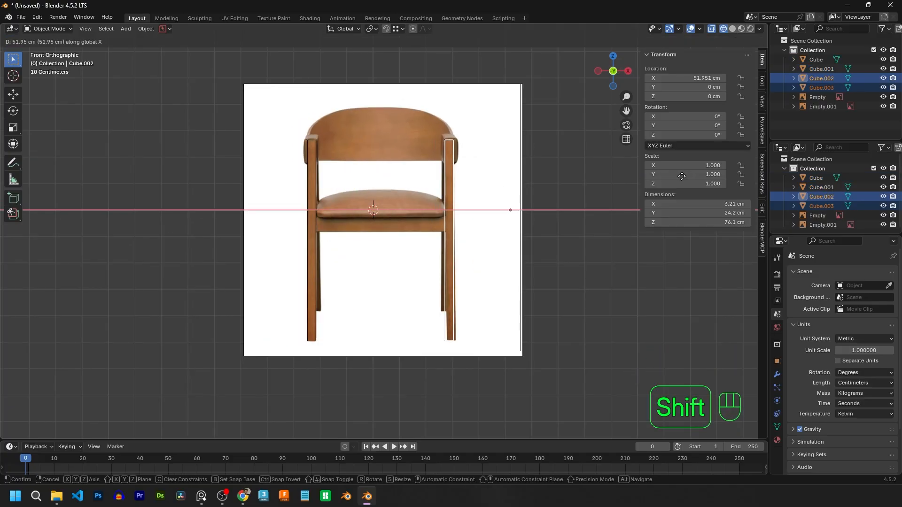
pyautogui.click(685, 176)
pyautogui.moveTo(685, 175); pyautogui.dragTo(348, 264, button='middle')
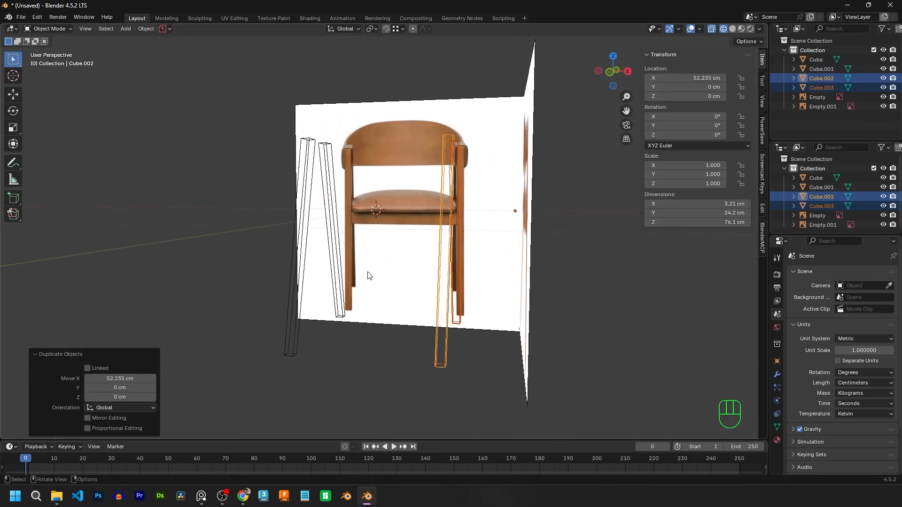
pyautogui.moveTo(376, 199); pyautogui.dragTo(458, 159, button='middle')
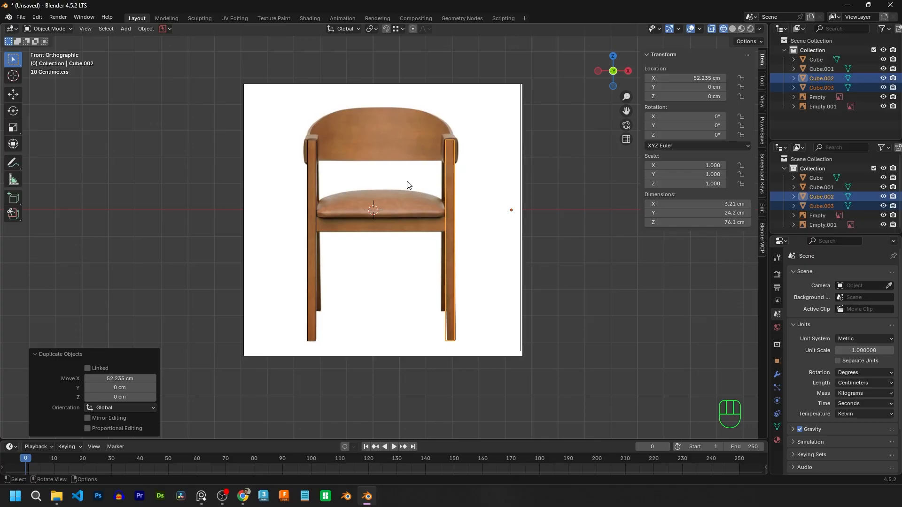
# Add a cube in side view, scale it to about 8 cm, and place it at the front leg's upper end, about Y -9.5 cm, Z 22.2 cm.
pyautogui.press('KP_3')
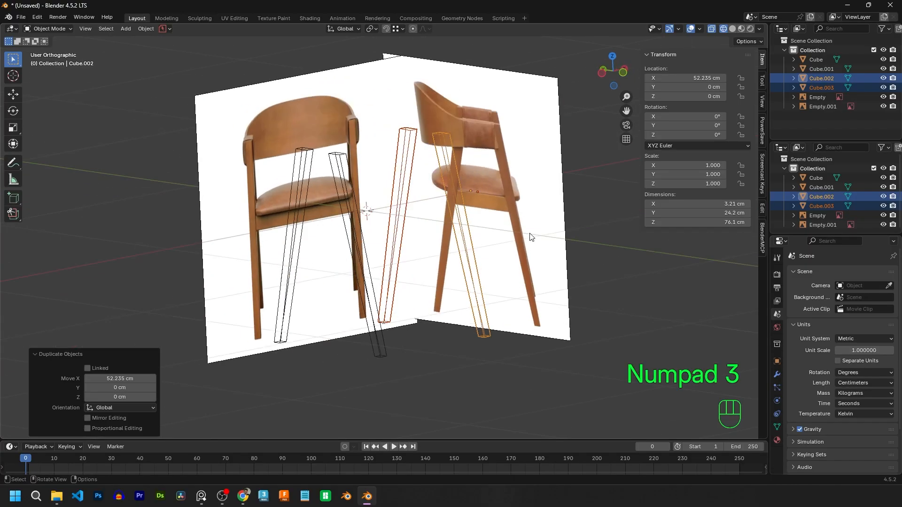
pyautogui.press('KP_9')
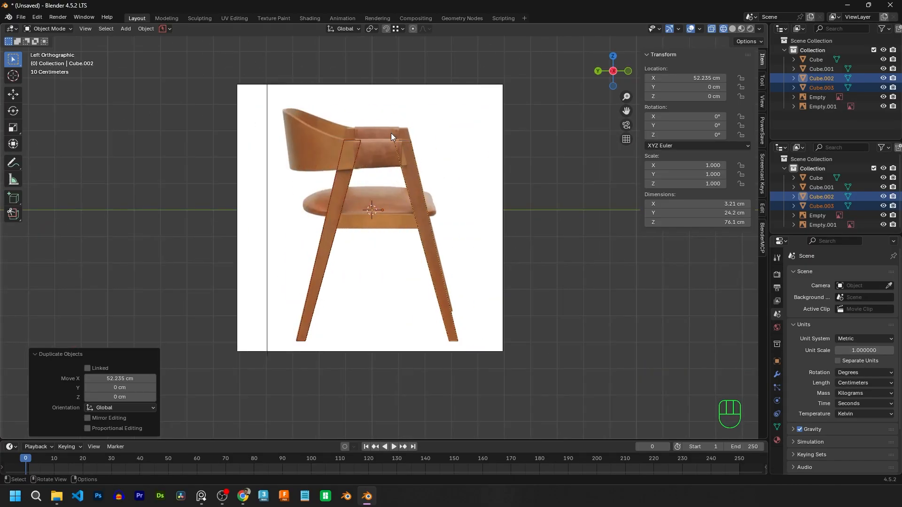
pyautogui.keyDown('shift'); pyautogui.moveTo(343, 136); pyautogui.dragTo(404, 216, button='middle'); pyautogui.keyUp('shift')
pyautogui.scroll(3, 399, 174)
pyautogui.scroll(-2, 404, 216)
pyautogui.click(616, 291)
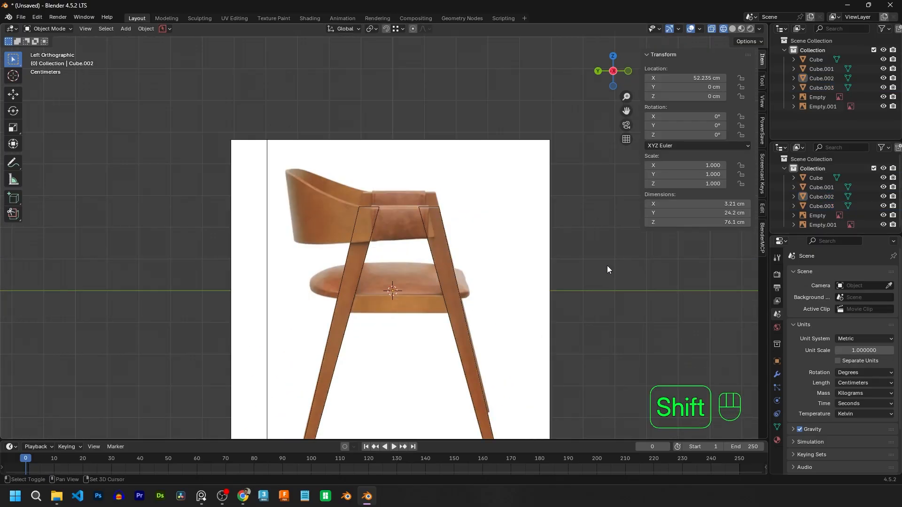
pyautogui.hotkey('shift', 'a')
pyautogui.moveTo(602, 266)
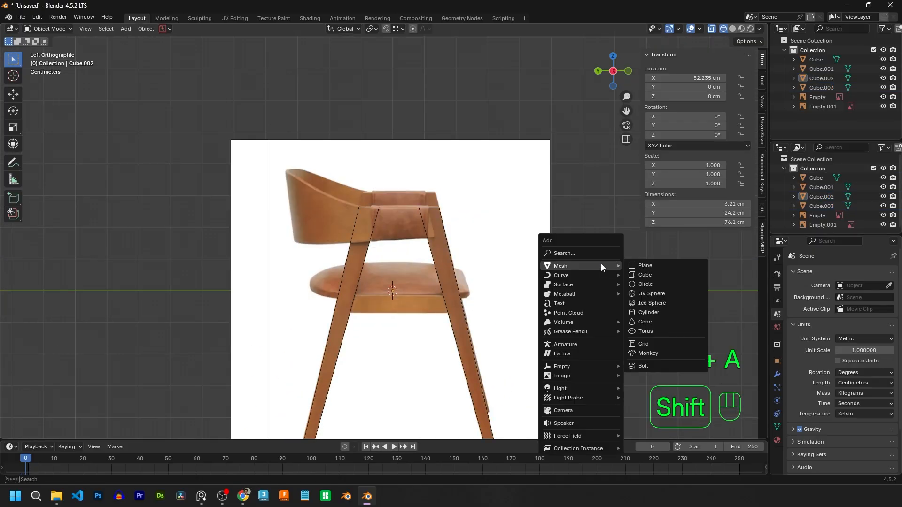
pyautogui.click(650, 274)
pyautogui.press('s')
pyautogui.click(414, 274)
pyautogui.press('g')
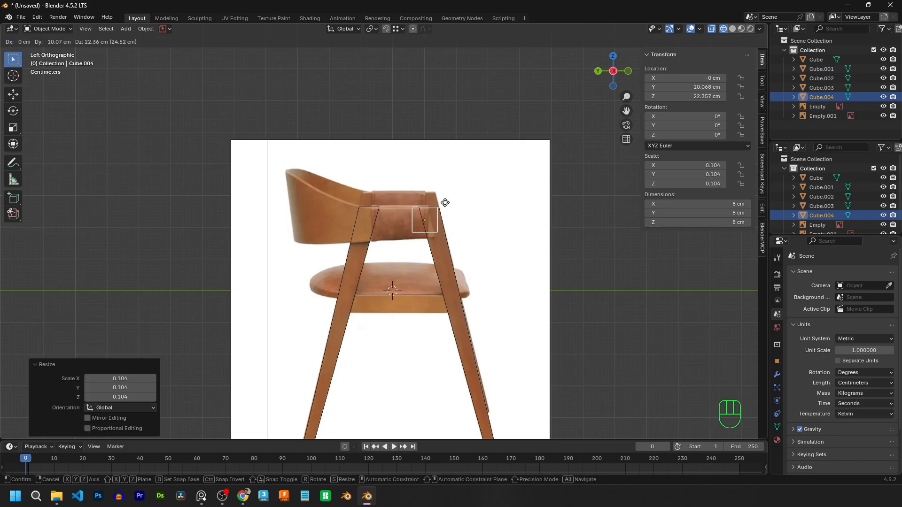
pyautogui.click(444, 204)
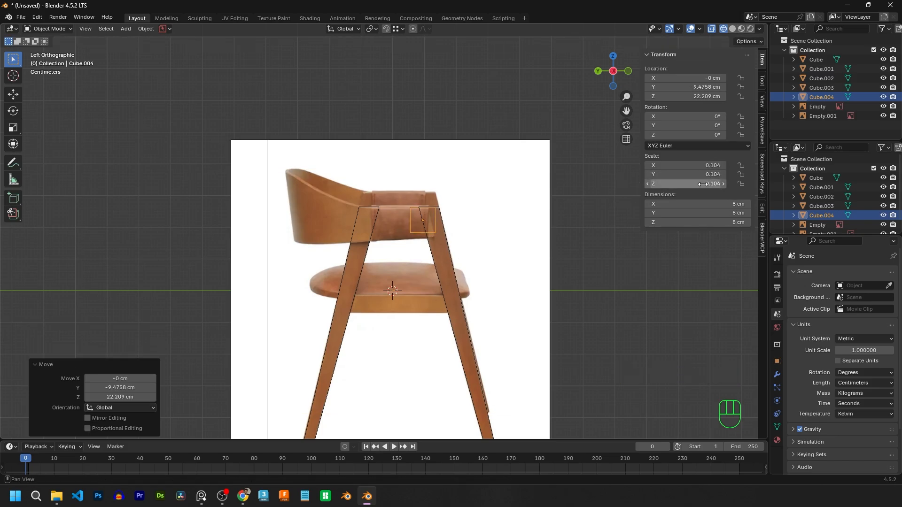
# Try setting the small cube's X, Y and Z scale directly to 1, and undo the change.
pyautogui.moveTo(708, 165); pyautogui.dragTo(708, 184)
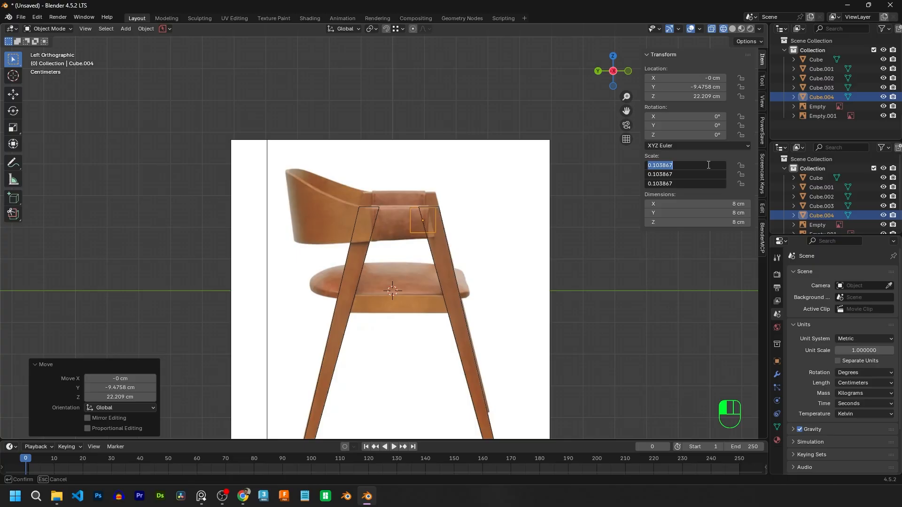
pyautogui.write('1')
pyautogui.press('Return')
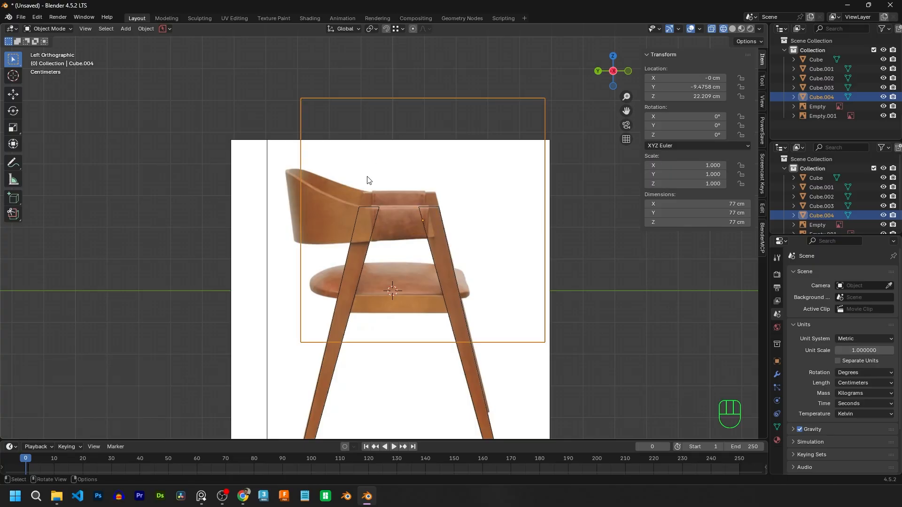
pyautogui.hotkey('ctrl', 'z')
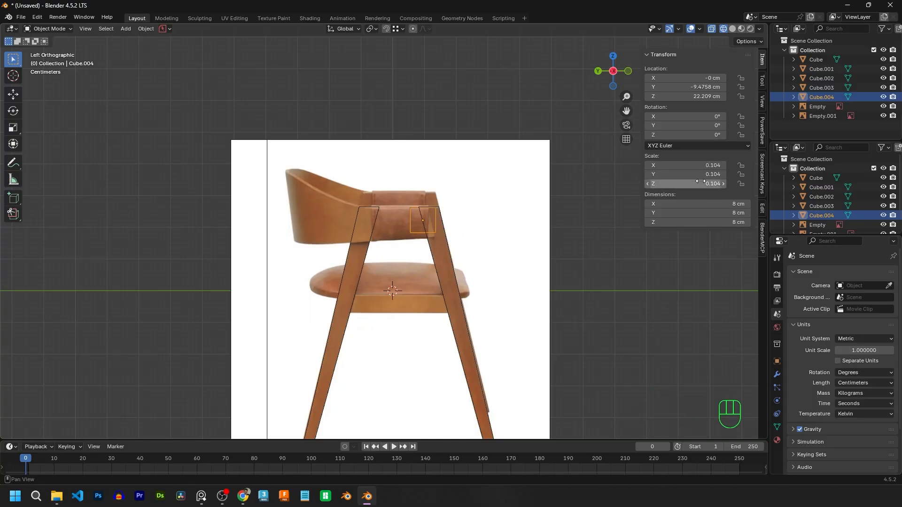
# Apply the scale of the small cube at the front leg's upper end.
pyautogui.press('shift')
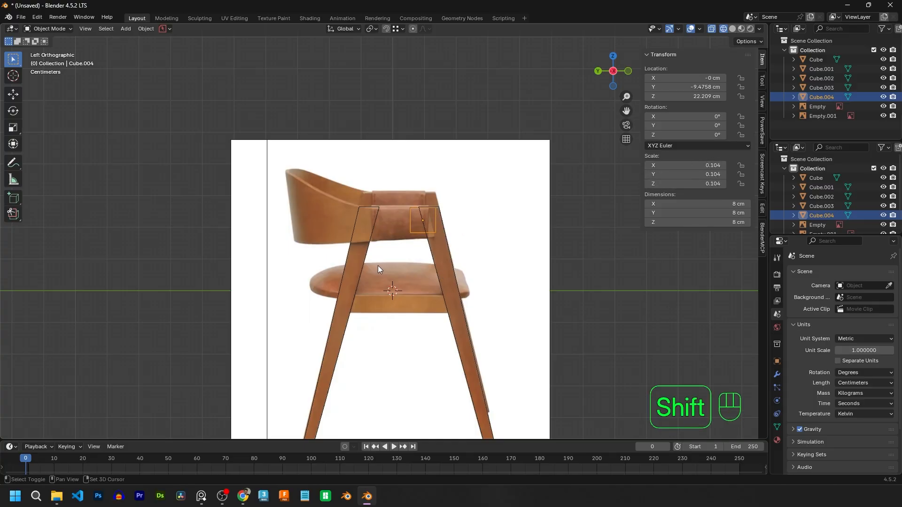
pyautogui.hotkey('shift', 'a')
pyautogui.press('Escape')
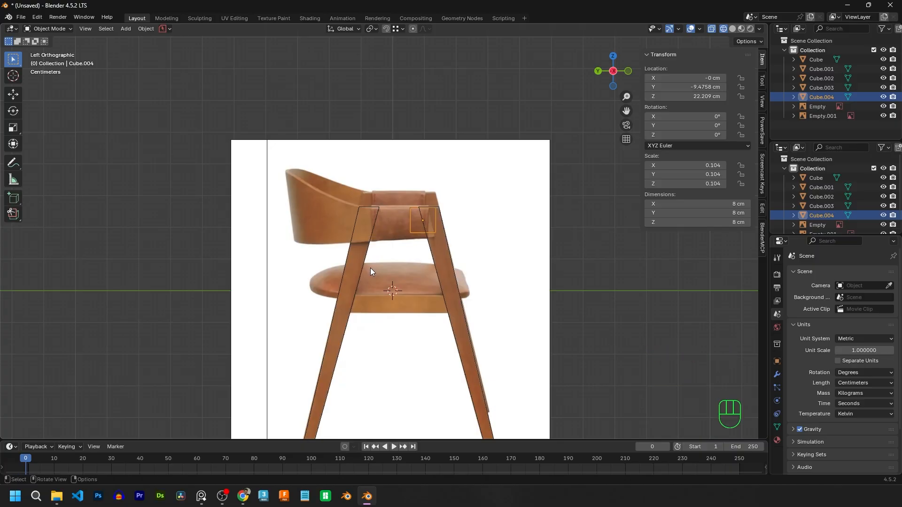
pyautogui.hotkey('ctrl', 'a')
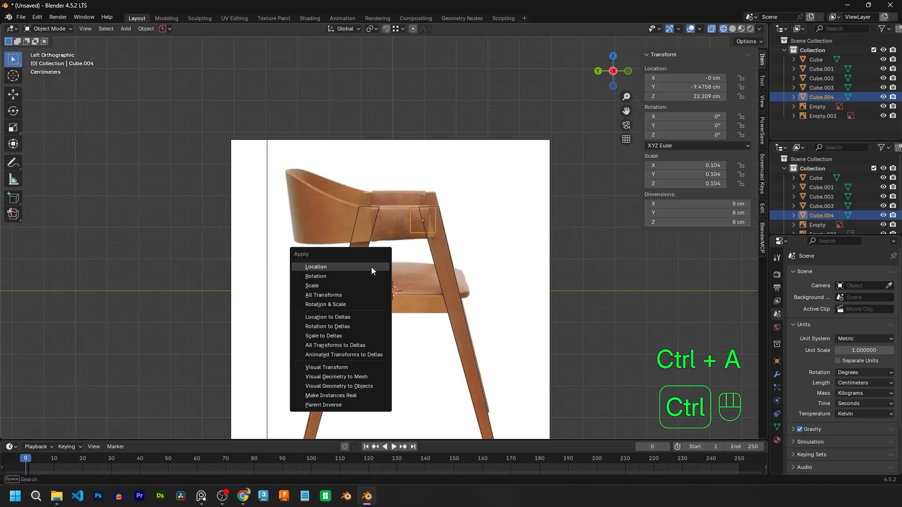
pyautogui.click(306, 286)
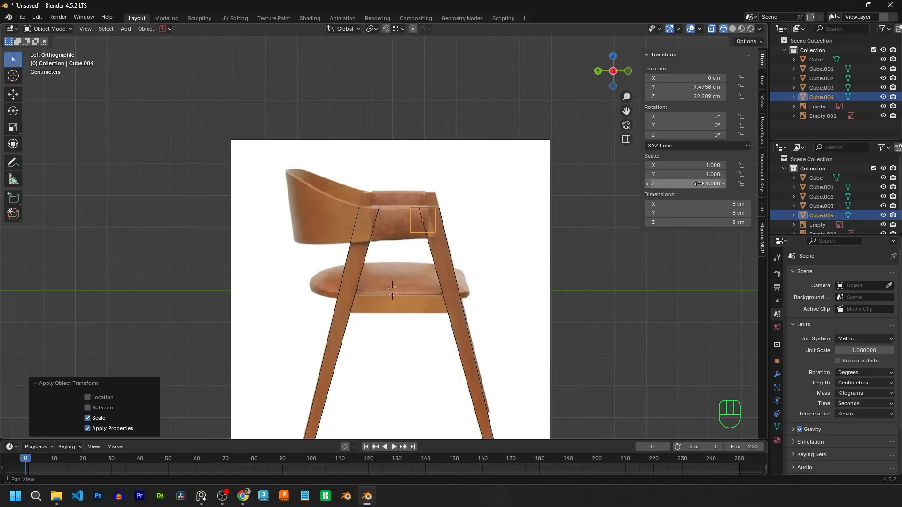
# Edit the cube's mesh, pulling its upper front vertices about -5 cm along Y and 5 cm up in Z.
pyautogui.press('Tab')
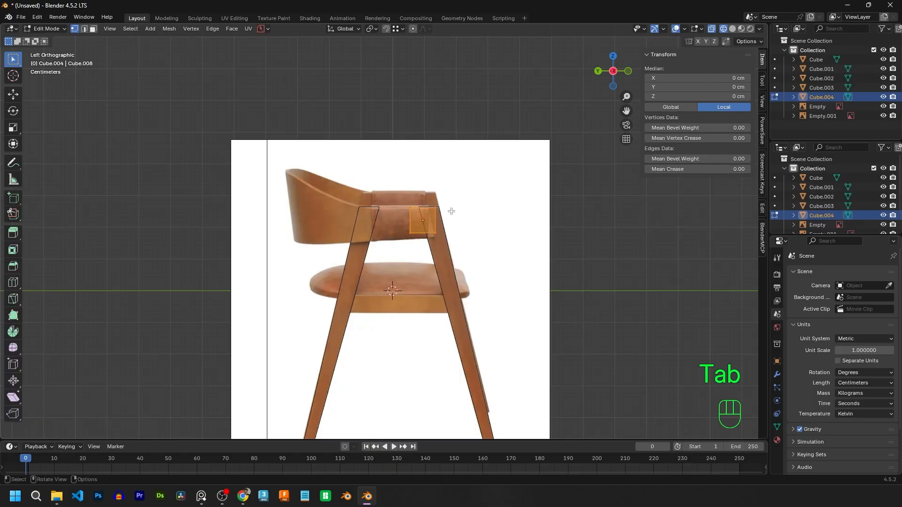
pyautogui.press('Tab')
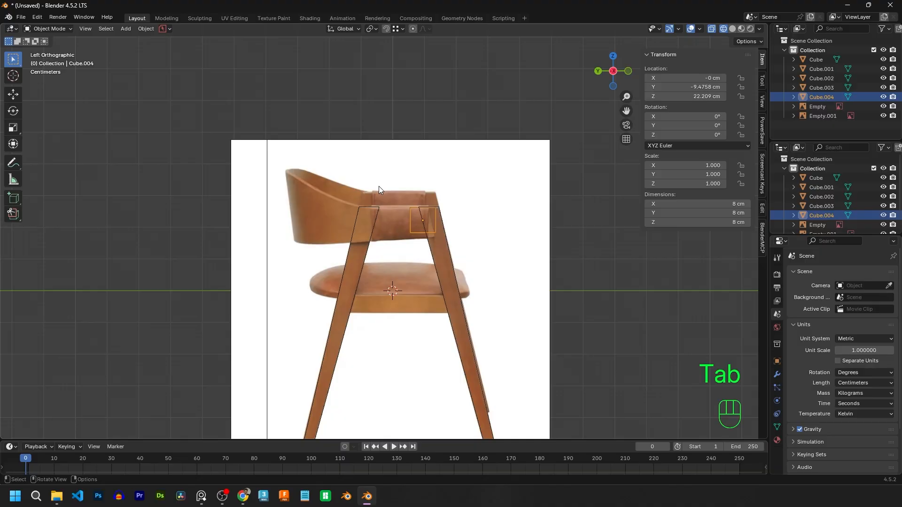
pyautogui.press('Tab')
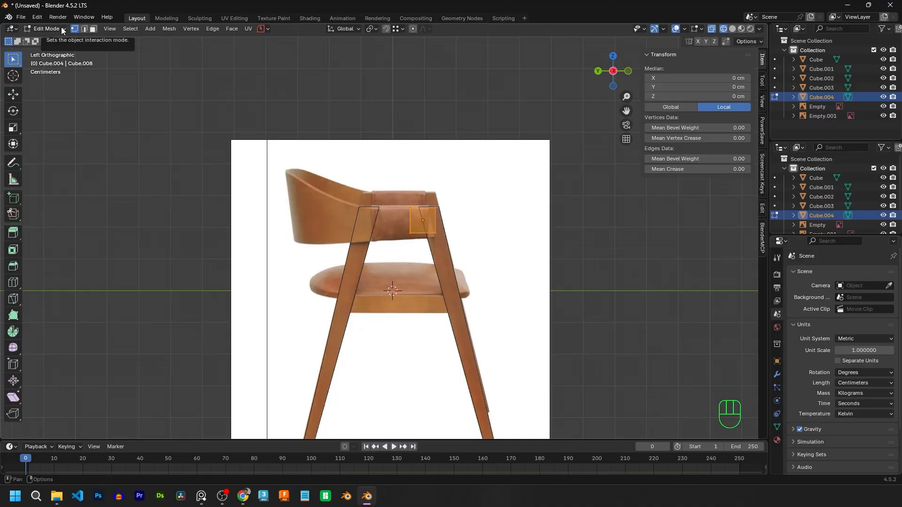
pyautogui.click(437, 207)
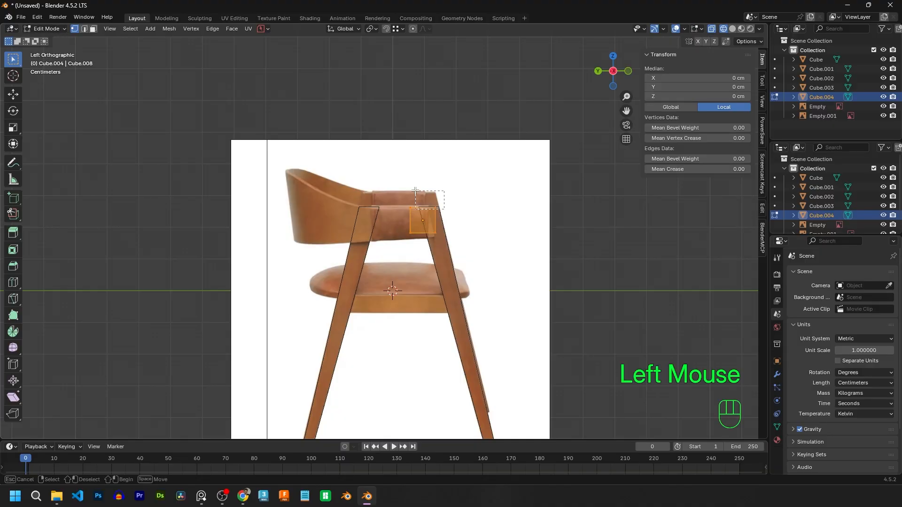
pyautogui.press('g')
pyautogui.click(481, 201)
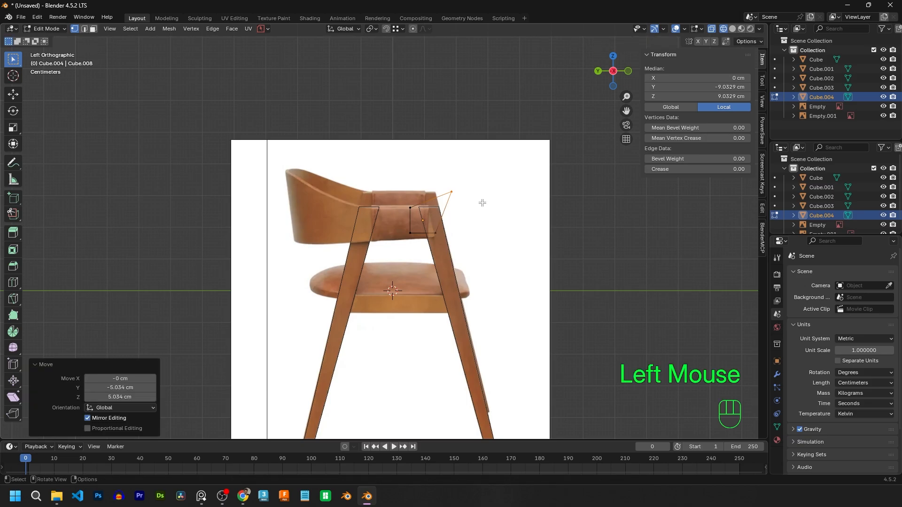
pyautogui.press('Tab')
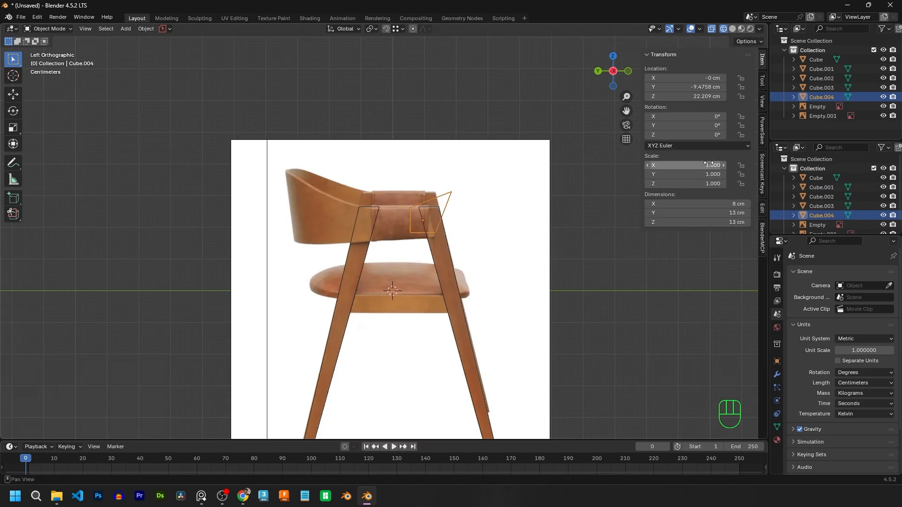
pyautogui.press('Tab')
pyautogui.scroll(5, 440, 174)
pyautogui.keyDown('shift'); pyautogui.moveTo(559, 144); pyautogui.dragTo(472, 195, button='middle'); pyautogui.keyUp('shift')
pyautogui.press('Tab')
pyautogui.press('Tab')
pyautogui.press('Tab')
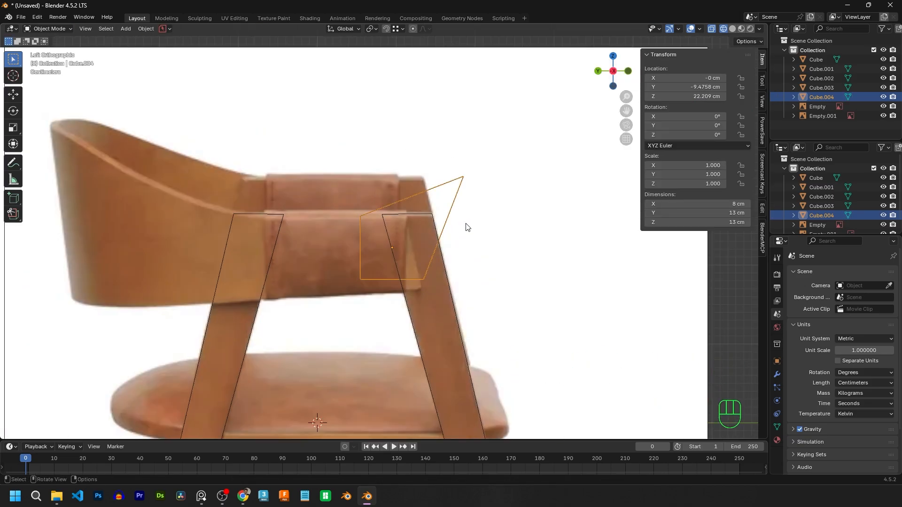
pyautogui.press('Tab')
pyautogui.press('Tab')
pyautogui.press('Tab')
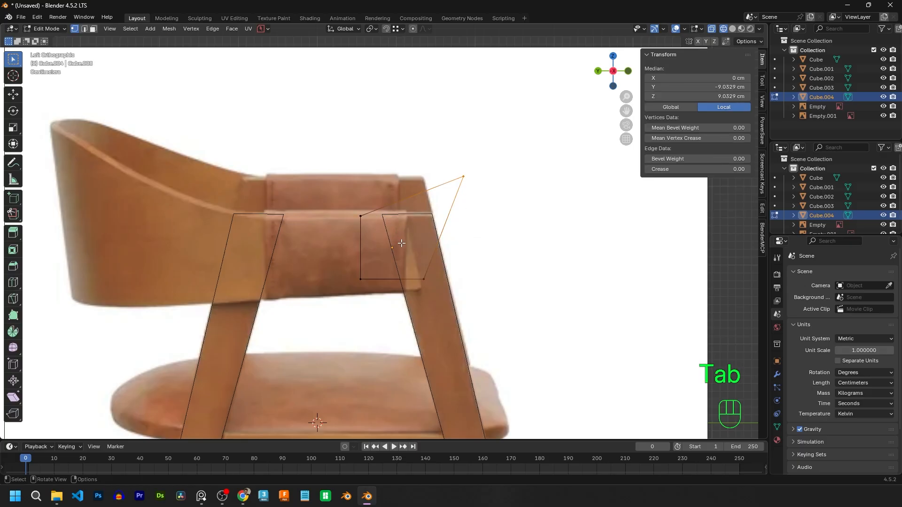
pyautogui.press('Tab')
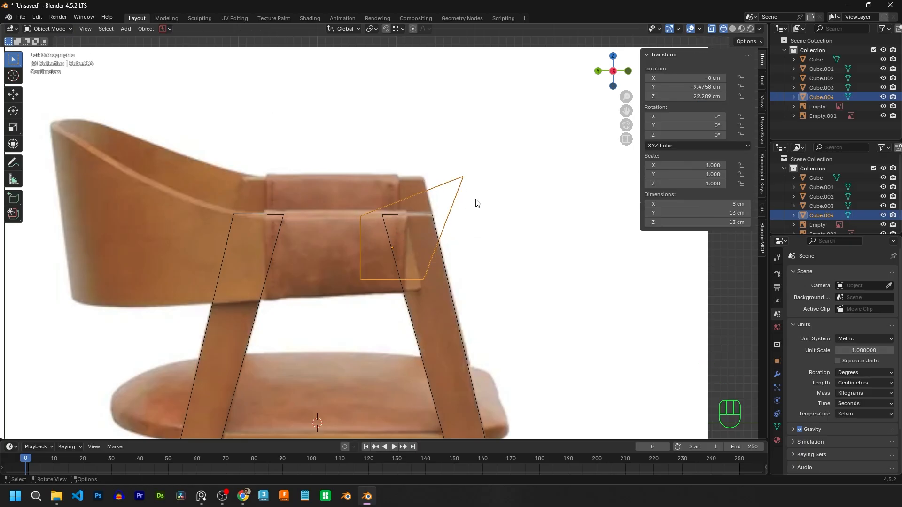
# In Edit Mode, move the cube's upper front vertices about 7.46 cm in Y and -4.75 cm in Z onto the armrest's upper front corner.
pyautogui.press('Tab')
pyautogui.press('Tab')
pyautogui.press('Tab')
pyautogui.moveTo(492, 189); pyautogui.dragTo(443, 140)
pyautogui.press('g')
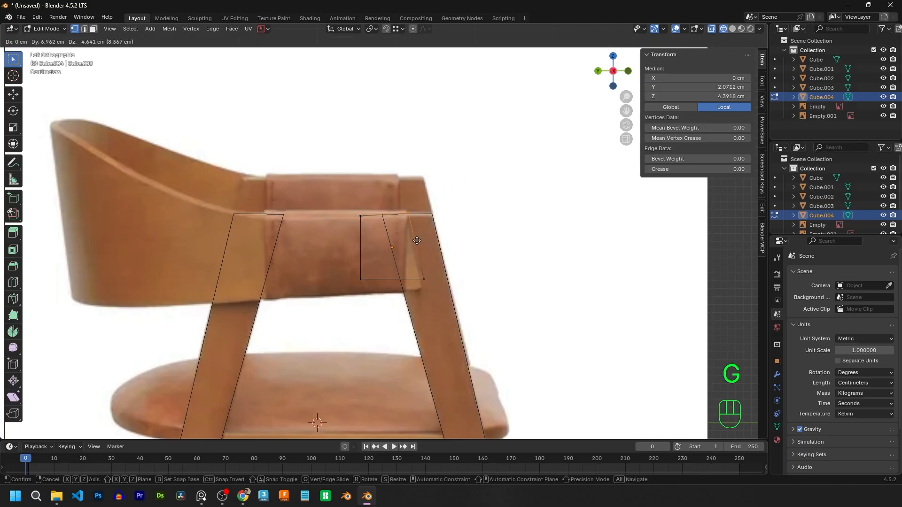
pyautogui.keyDown('shift'); pyautogui.click(425, 236); pyautogui.keyUp('shift')
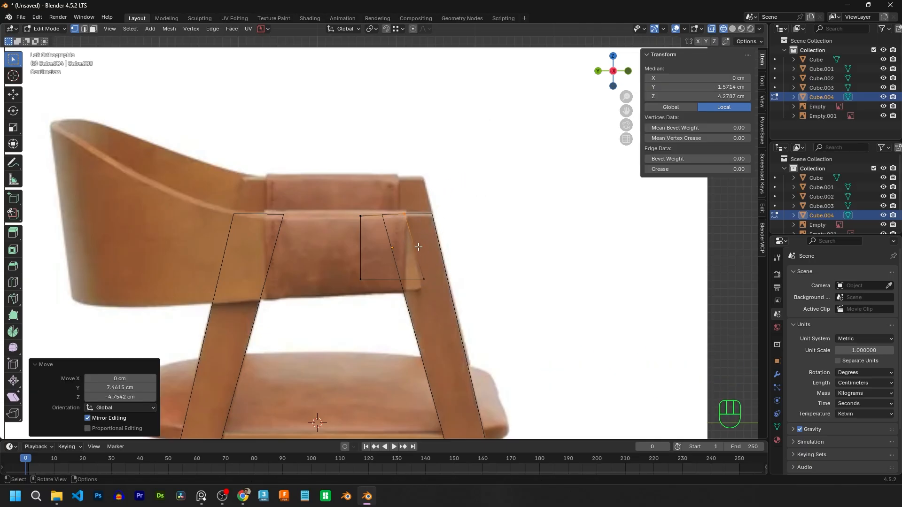
# Move the upper front vertices along Z, snapping them to the height of the front leg's top edge.
pyautogui.scroll(3, 413, 227)
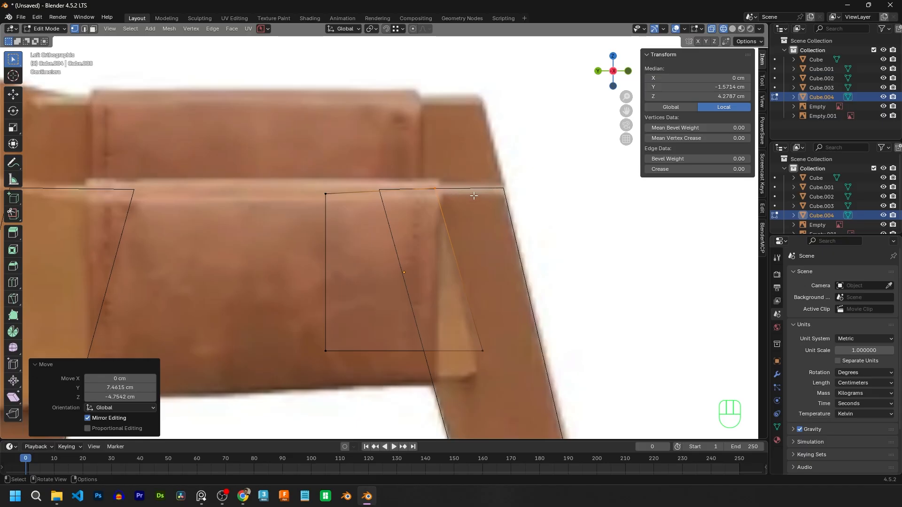
pyautogui.scroll(-2, 471, 200)
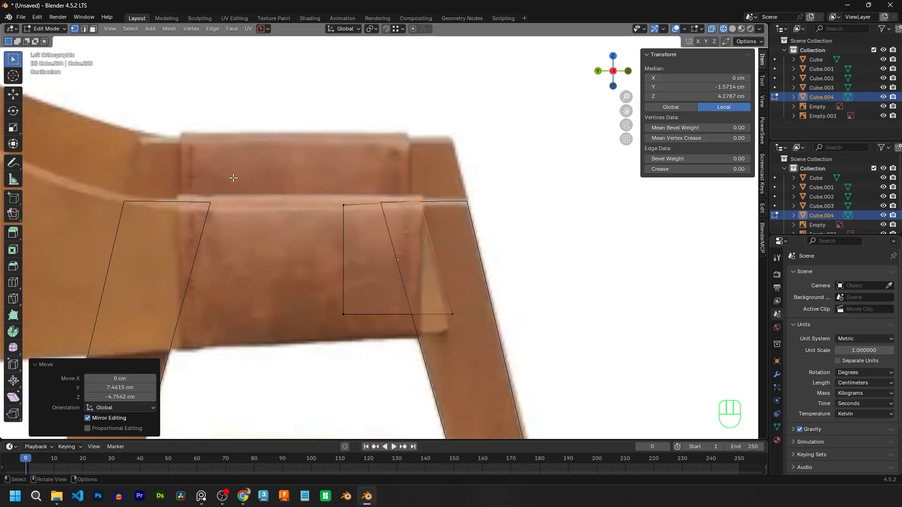
pyautogui.click(447, 193)
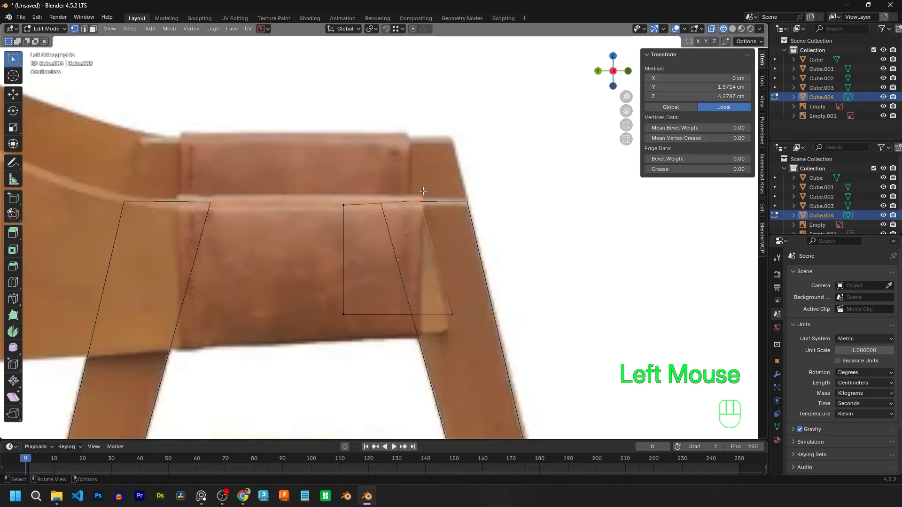
pyautogui.press('g')
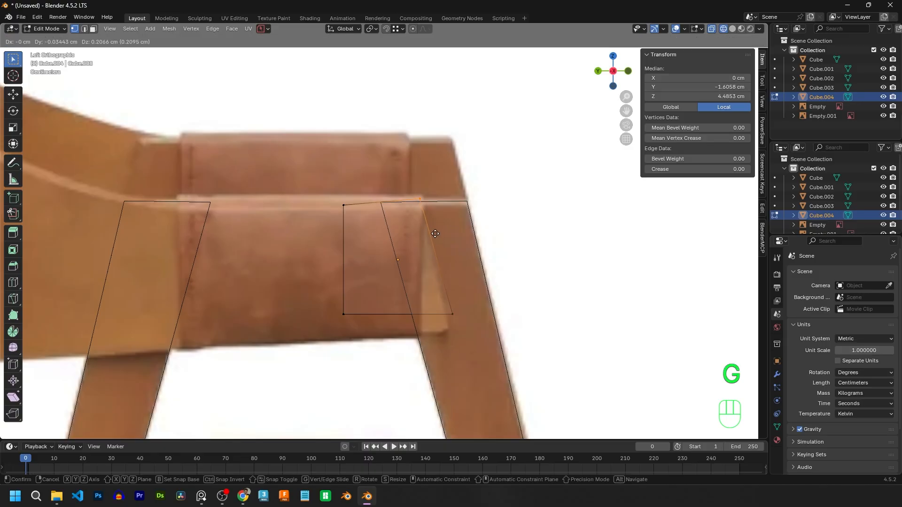
pyautogui.press('z')
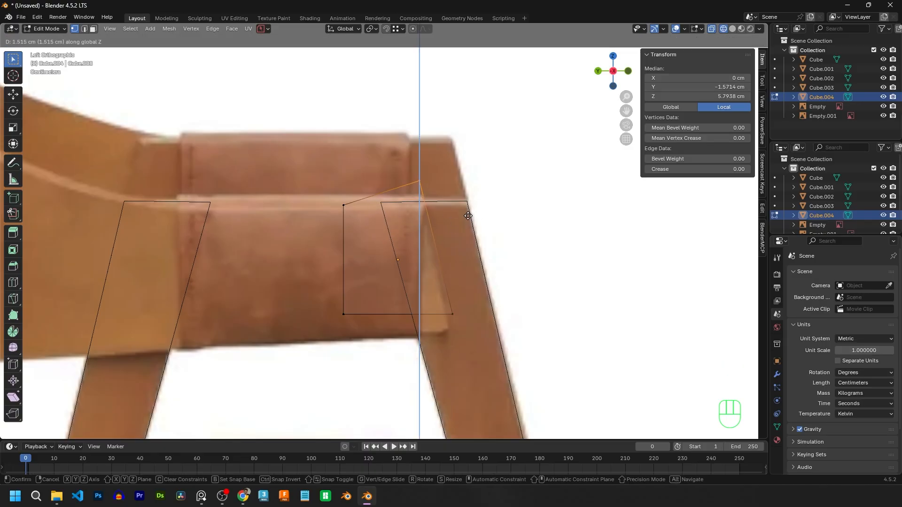
pyautogui.press('ctrl')
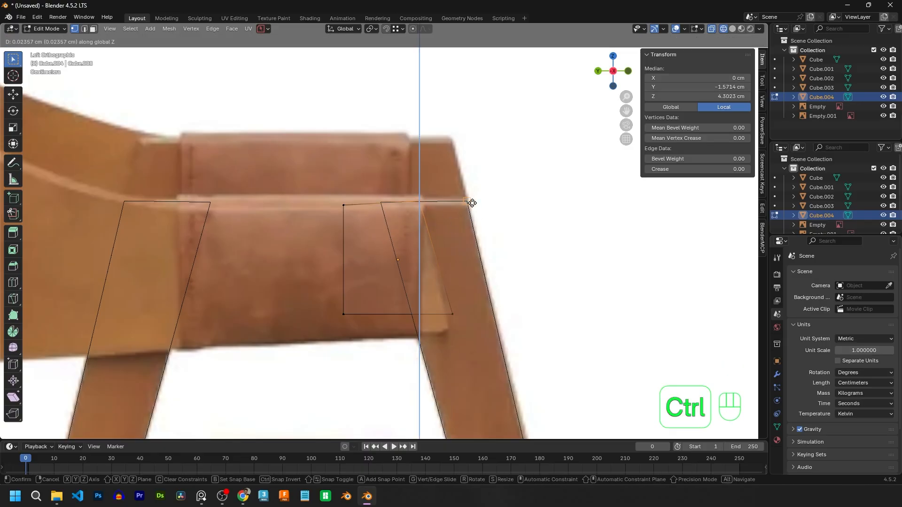
pyautogui.keyDown('ctrl'); pyautogui.click(472, 203); pyautogui.keyUp('ctrl')
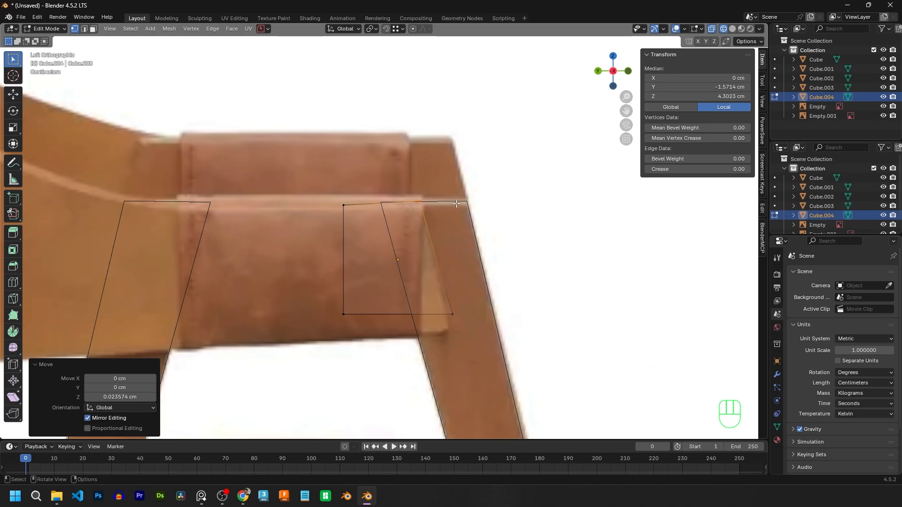
# Select the cube's upper rear vertices and snap them onto the rear leg's top outer corner.
pyautogui.moveTo(323, 189); pyautogui.dragTo(363, 217)
pyautogui.moveTo(309, 187); pyautogui.dragTo(361, 218)
pyautogui.press('g')
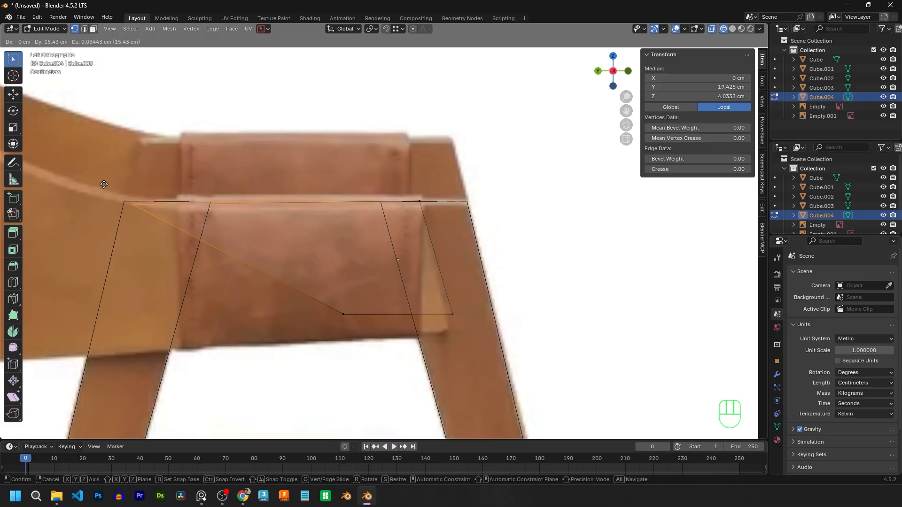
pyautogui.press('ctrl')
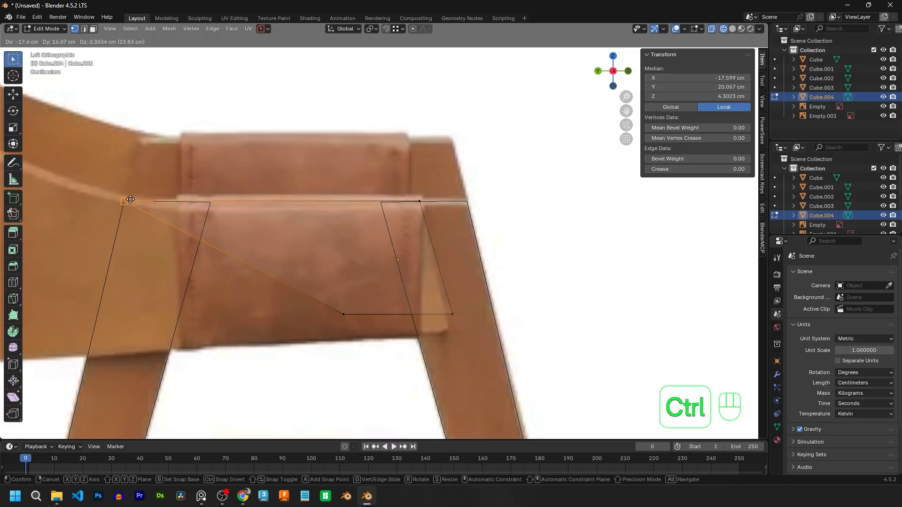
pyautogui.keyDown('ctrl'); pyautogui.click(126, 204); pyautogui.keyUp('ctrl')
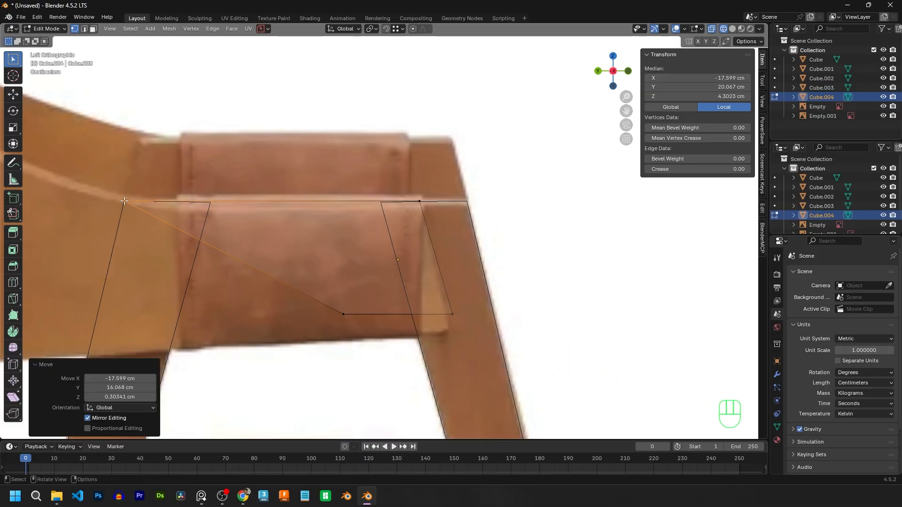
# Move the lower rear vertices onto the rear leg's outer edge, level with the backrest's lower edge in the side reference.
pyautogui.click(344, 314)
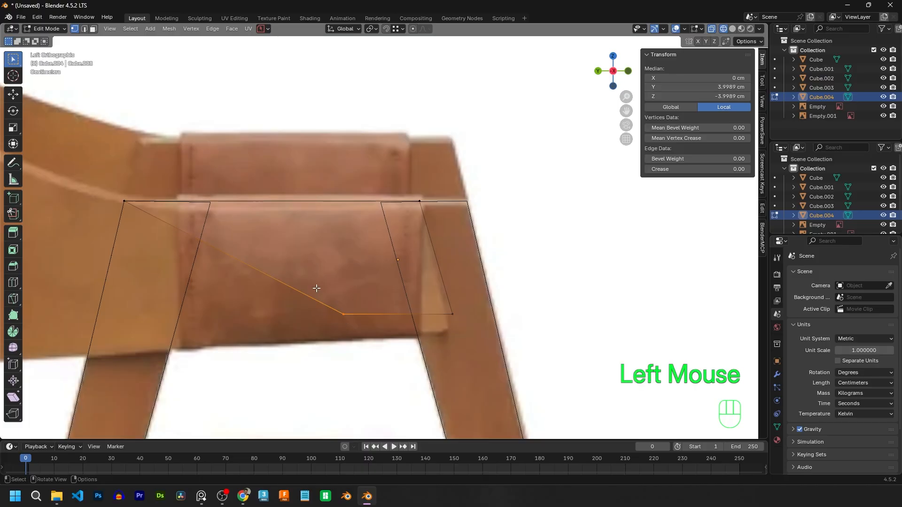
pyautogui.keyDown('shift'); pyautogui.moveTo(366, 272); pyautogui.dragTo(459, 186, button='middle'); pyautogui.keyUp('shift')
pyautogui.press('g')
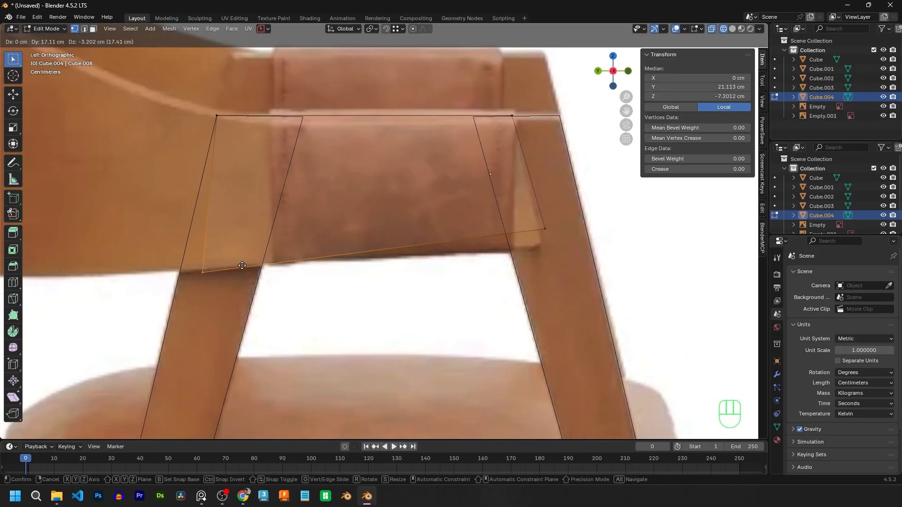
pyautogui.keyDown('shift'); pyautogui.click(217, 262); pyautogui.keyUp('shift')
# Move the lower front vertices about 0.04 cm in Y and -1.36 cm in Z onto the armrest's lower front corner.
pyautogui.click(545, 229)
pyautogui.press('g')
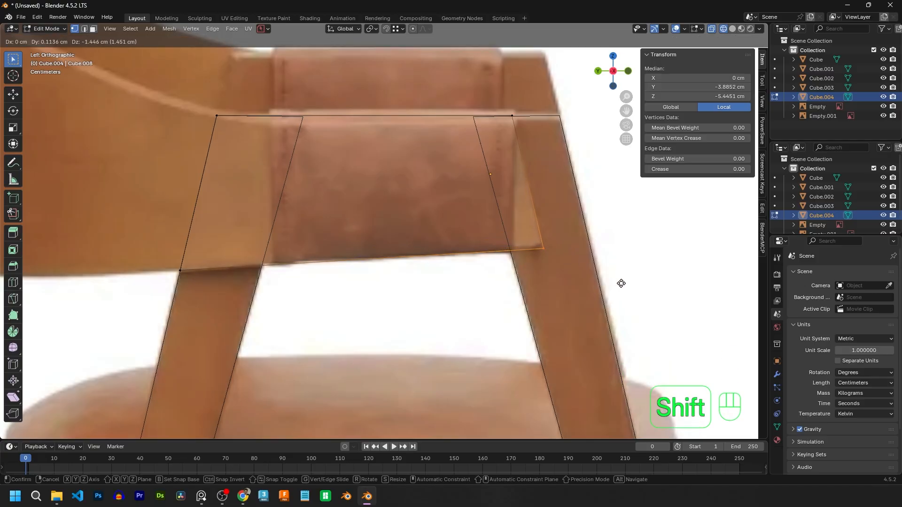
pyautogui.keyDown('shift'); pyautogui.click(629, 272); pyautogui.keyUp('shift')
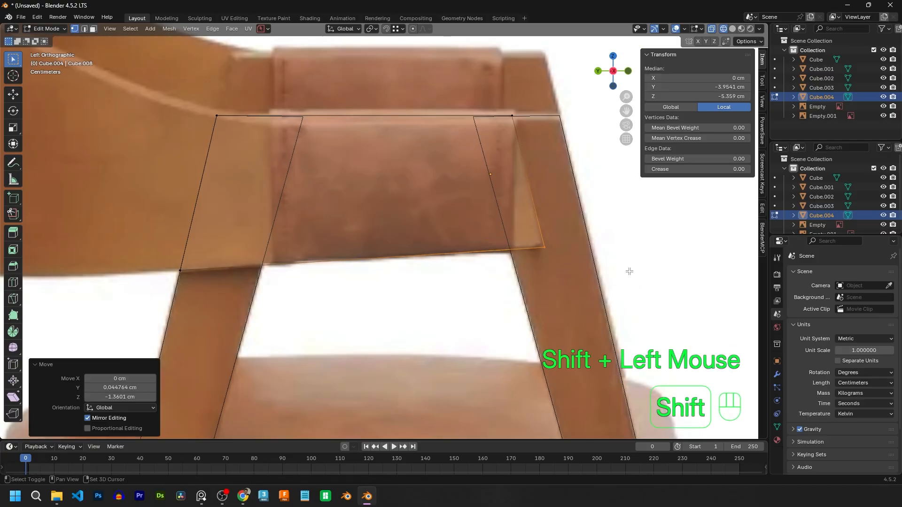
# Fine-tune the lower rear and lower front corners along the armrest's lower edge, leaving both lower front vertices selected.
pyautogui.moveTo(179, 292); pyautogui.dragTo(164, 262)
pyautogui.press('g')
pyautogui.press('g')
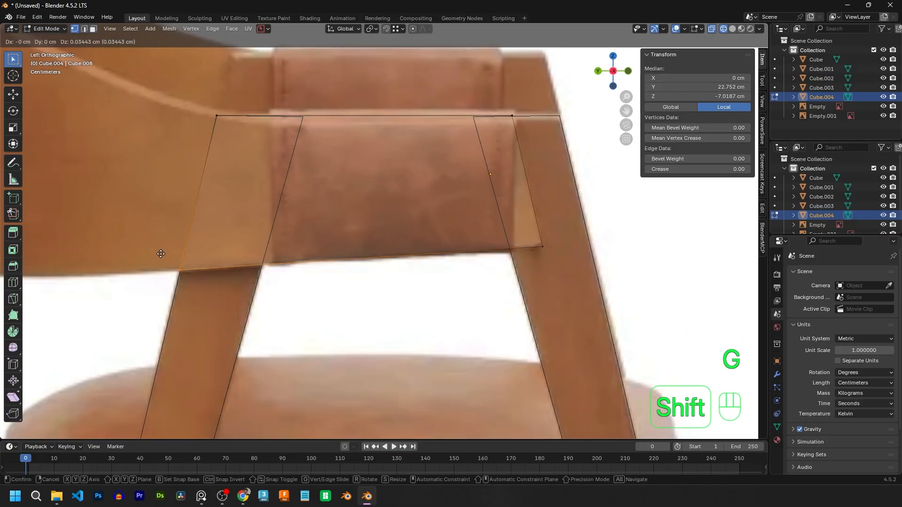
pyautogui.keyDown('shift'); pyautogui.click(635, 272); pyautogui.keyUp('shift')
pyautogui.click(544, 247)
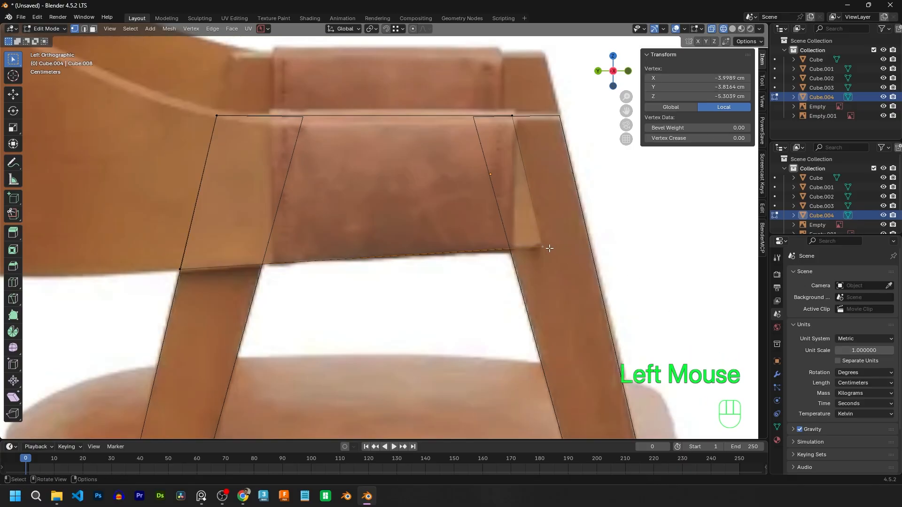
pyautogui.click(540, 245)
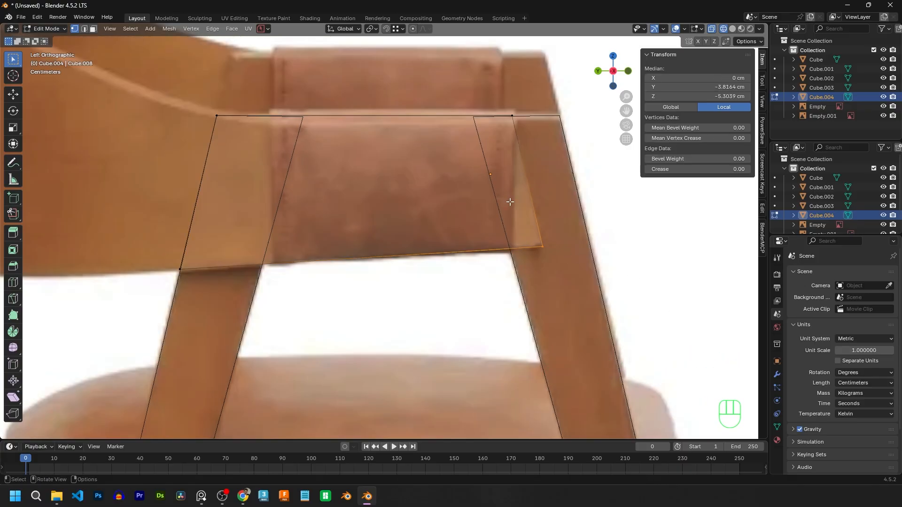
# Edit the four legs together and snap the front legs' inner top vertices about 0.084 cm up along Z, level with their outer top corners.
pyautogui.press('Tab')
pyautogui.press('Tab')
pyautogui.press('Tab')
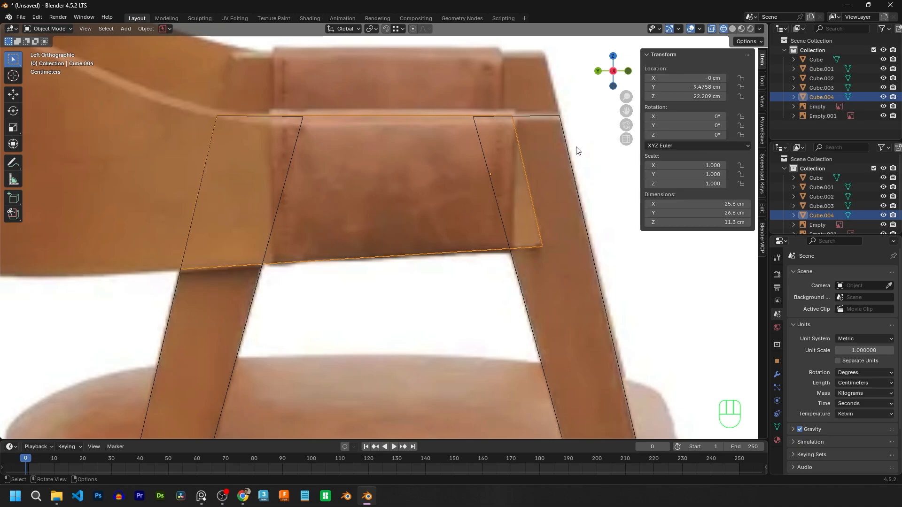
pyautogui.moveTo(576, 147); pyautogui.dragTo(523, 88)
pyautogui.keyDown('shift'); pyautogui.moveTo(258, 306); pyautogui.dragTo(168, 342); pyautogui.keyUp('shift')
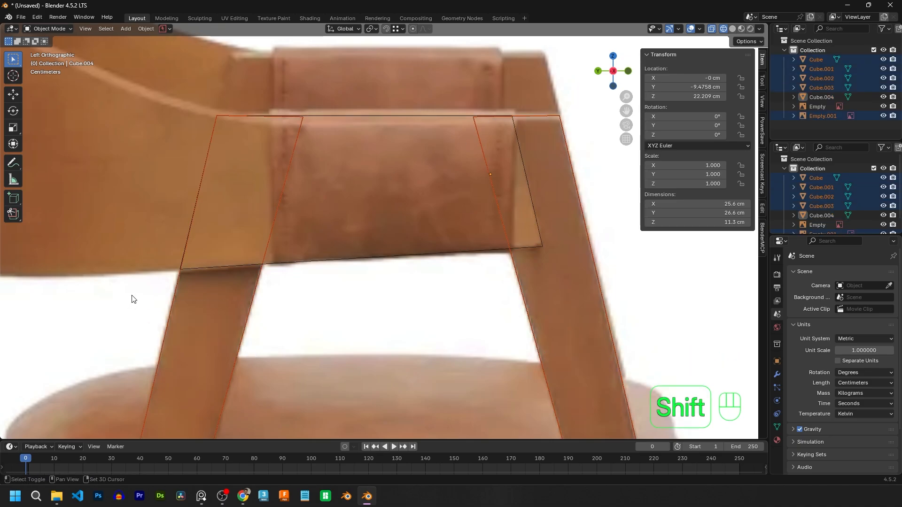
pyautogui.press('Tab')
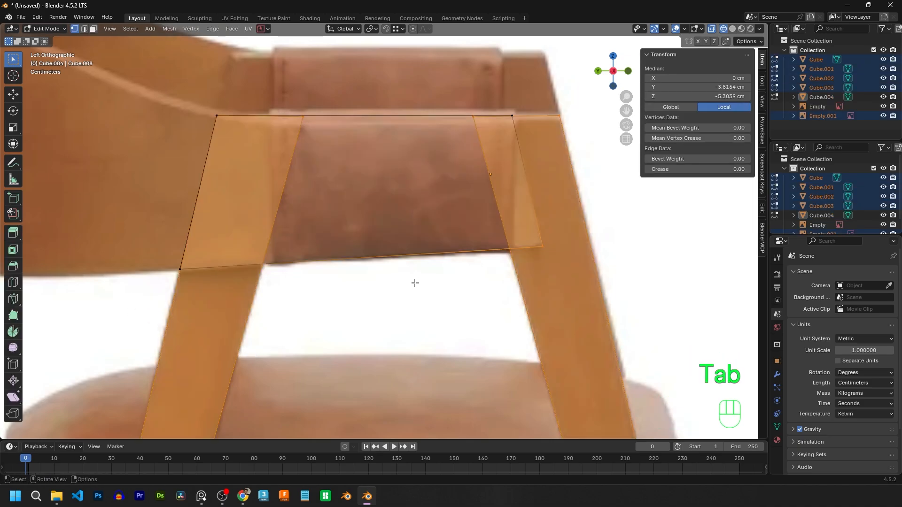
pyautogui.moveTo(481, 158); pyautogui.dragTo(414, 56)
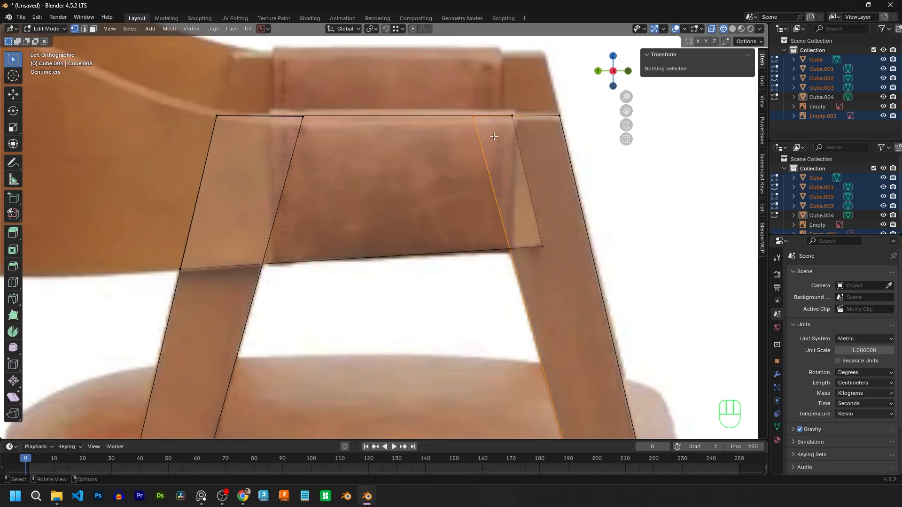
pyautogui.press('g')
pyautogui.press('z')
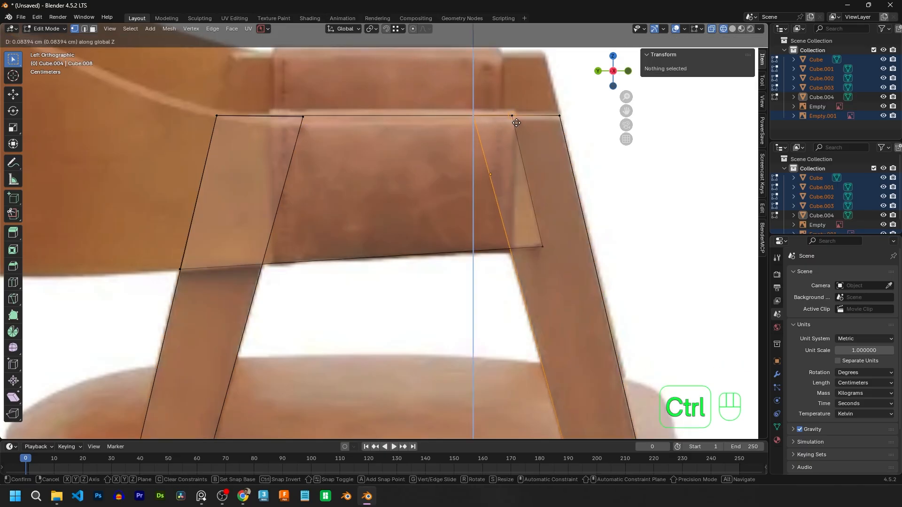
pyautogui.keyDown('ctrl'); pyautogui.click(494, 137); pyautogui.keyUp('ctrl')
# Snap the rear legs' inner top vertices along Z to the same height as the other leg tops and leave Edit Mode.
pyautogui.click(289, 151)
pyautogui.press('g')
pyautogui.press('z')
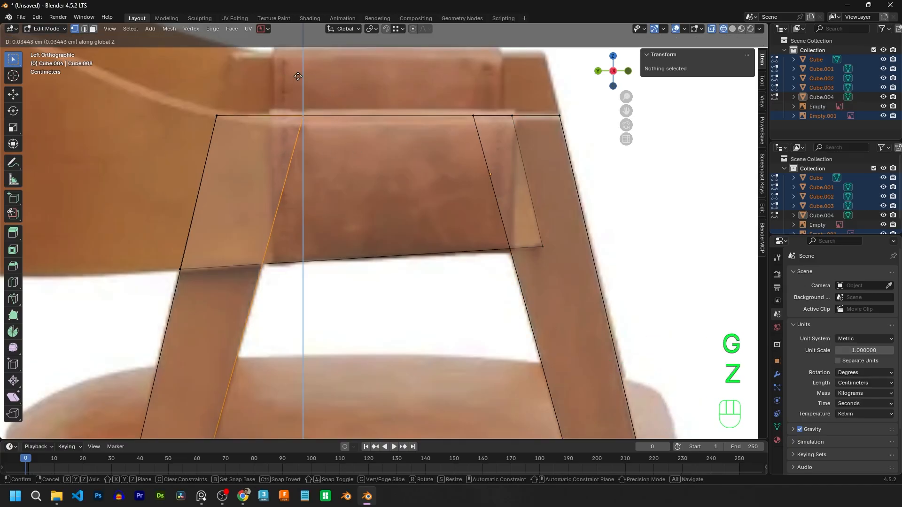
pyautogui.keyDown('ctrl'); pyautogui.click(477, 119); pyautogui.keyUp('ctrl')
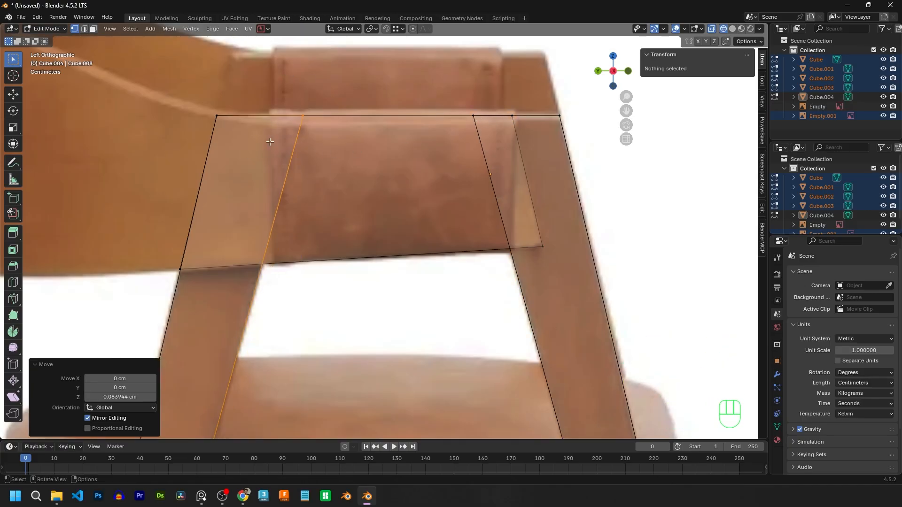
pyautogui.click(235, 126)
pyautogui.press('Tab')
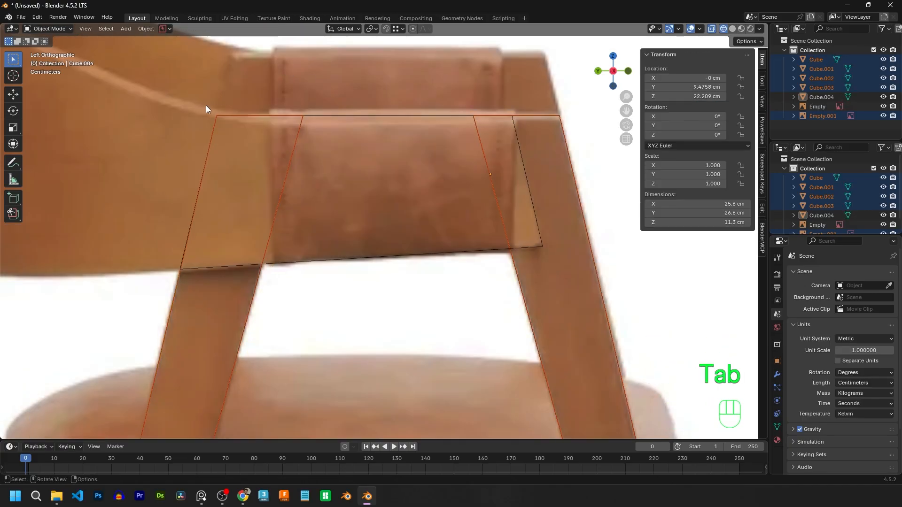
# Move the armrest panel's upper rear vertices 17.599 cm along X, snapping them in line with the panel's other vertices.
pyautogui.click(588, 161)
pyautogui.scroll(-2, 585, 160)
pyautogui.scroll(-1, 585, 159)
pyautogui.moveTo(585, 160); pyautogui.dragTo(432, 225, button='middle')
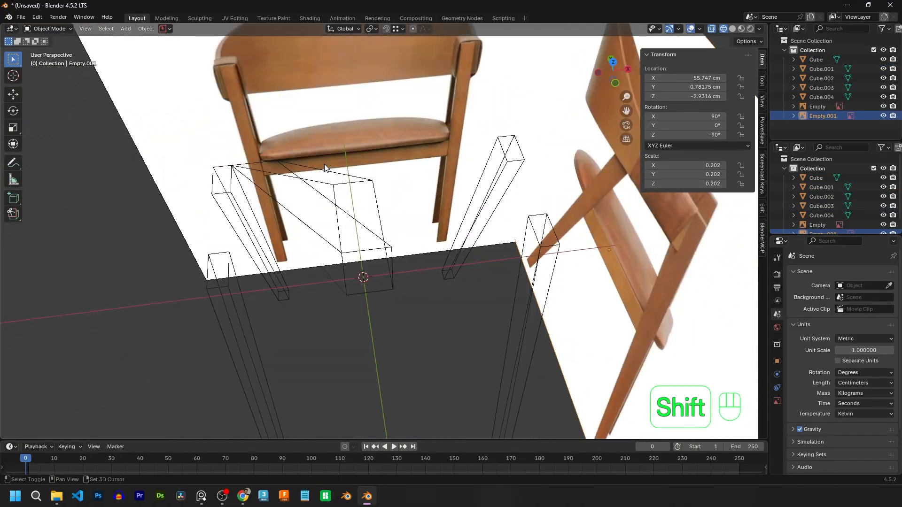
pyautogui.keyDown('shift'); pyautogui.moveTo(366, 165); pyautogui.dragTo(430, 148, button='middle'); pyautogui.keyUp('shift')
pyautogui.click(334, 155)
pyautogui.press('Tab')
pyautogui.click(360, 146)
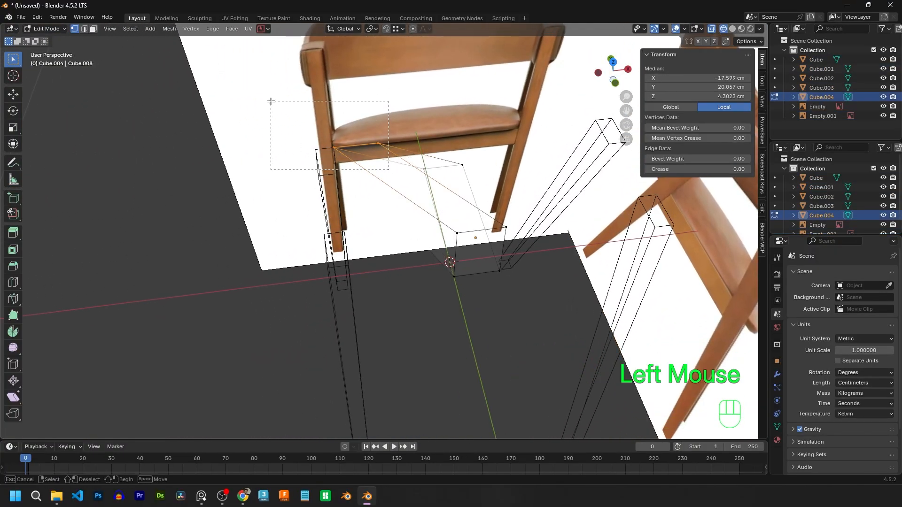
pyautogui.press('KP_7')
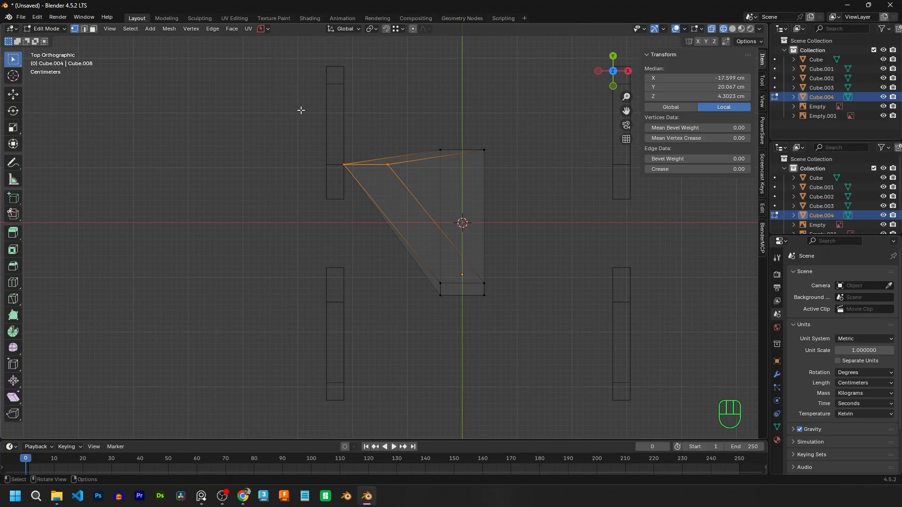
pyautogui.press('g')
pyautogui.press('x')
pyautogui.keyDown('ctrl'); pyautogui.click(485, 151); pyautogui.keyUp('ctrl')
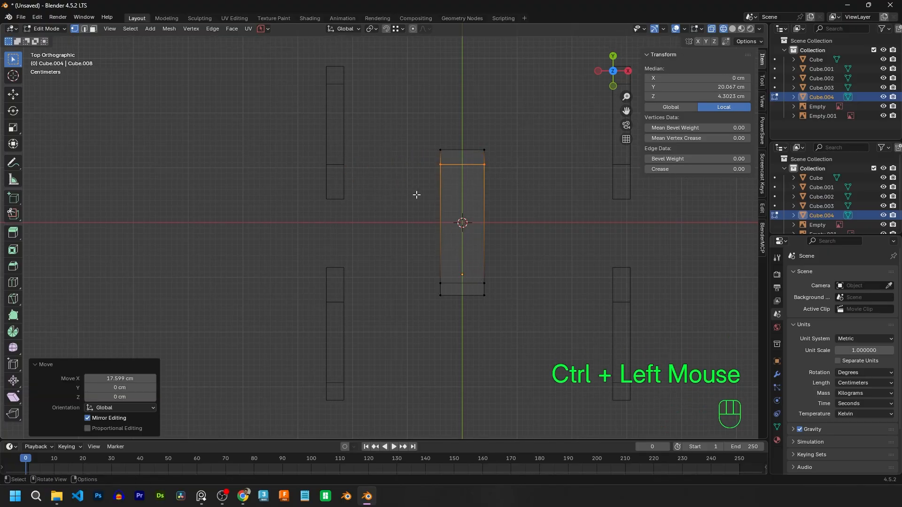
# Examine the straightened armrest panel from the front, side and perspective views against the reference images.
pyautogui.press('KP_1')
pyautogui.press('KP_7')
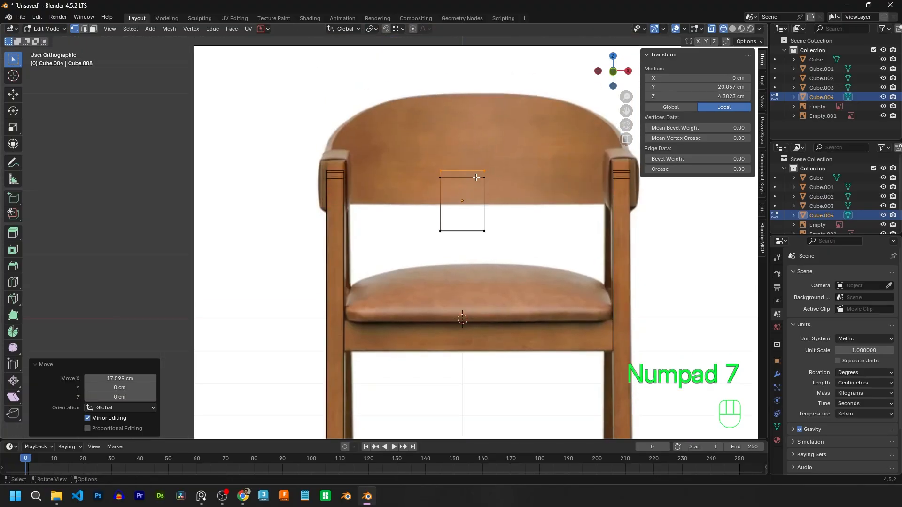
pyautogui.press('KP_3')
pyautogui.moveTo(476, 177); pyautogui.dragTo(324, 180, button='middle')
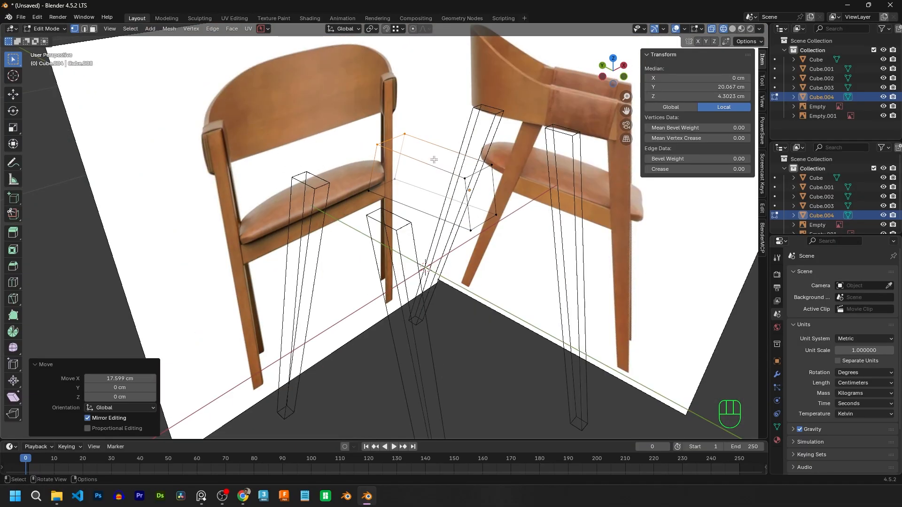
pyautogui.press('KP_7')
pyautogui.press('KP_3')
pyautogui.press('KP_2')
pyautogui.press('KP_9')
pyautogui.press('KP_1')
pyautogui.press('KP_7')
pyautogui.press('KP_3')
pyautogui.press('KP_9')
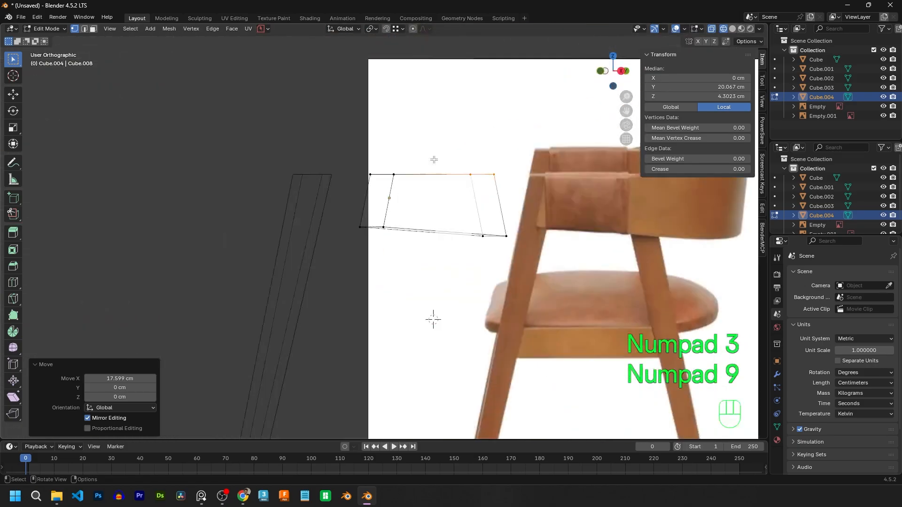
pyautogui.press('KP_7')
pyautogui.press('KP_1')
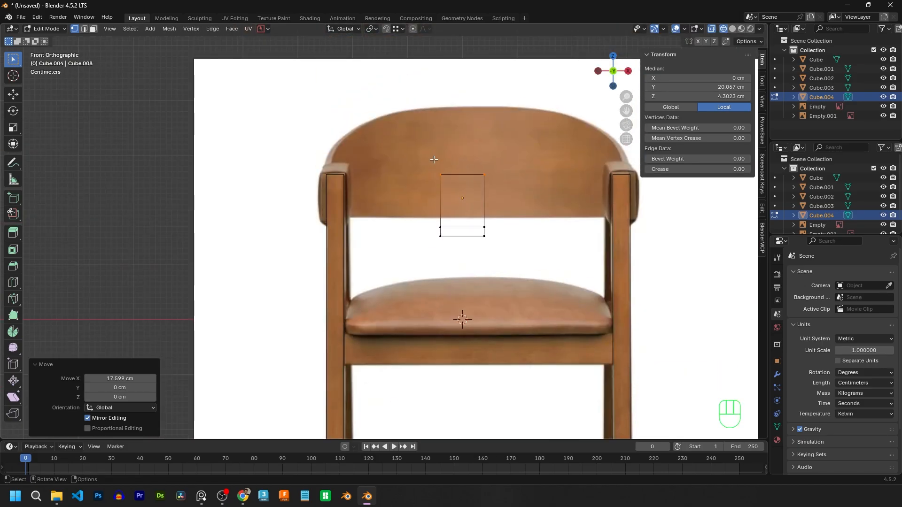
# Move the panel's negative-X side vertices about -22 cm along X to the armrest's outer edge in the front reference.
pyautogui.press('KP_7')
pyautogui.press('KP_1')
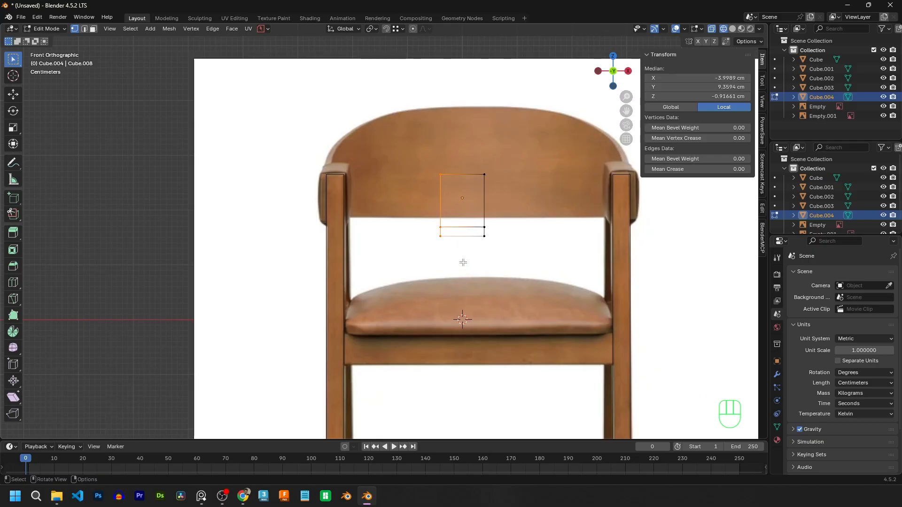
pyautogui.moveTo(463, 262); pyautogui.dragTo(399, 78)
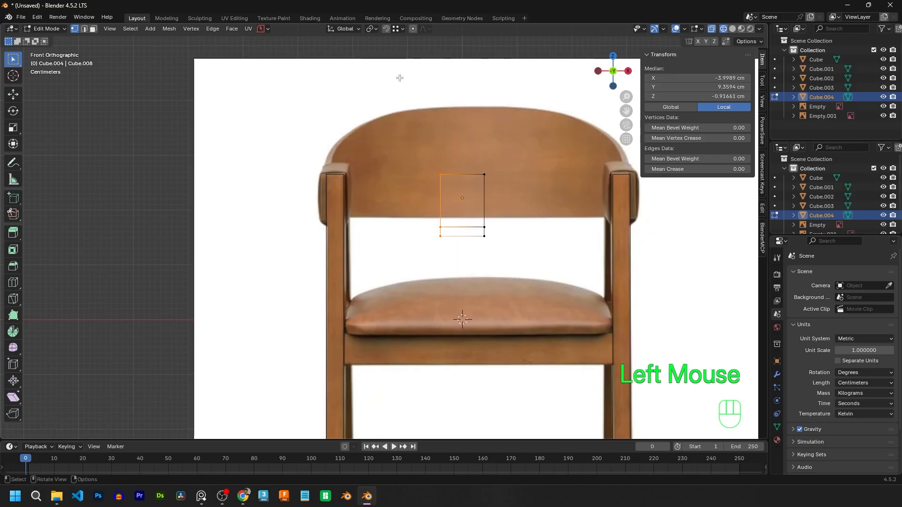
pyautogui.moveTo(442, 245); pyautogui.dragTo(420, 124)
pyautogui.press('g')
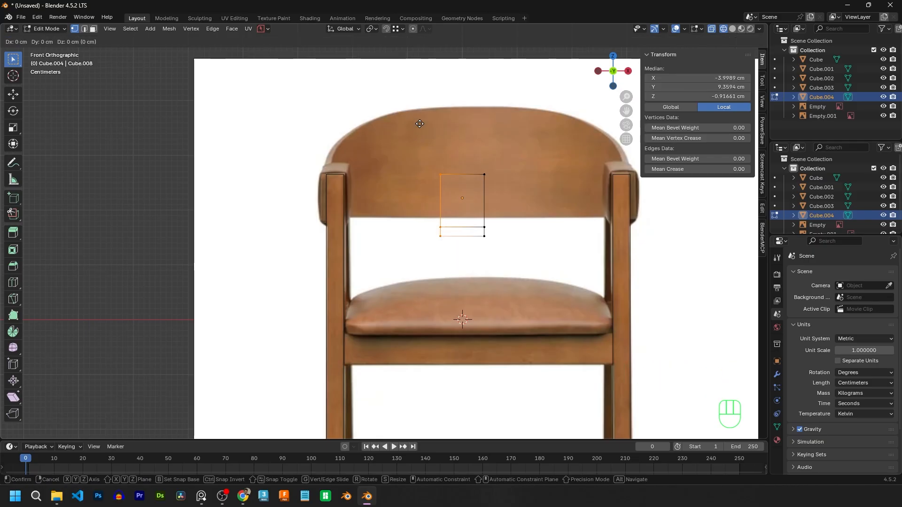
pyautogui.press('x')
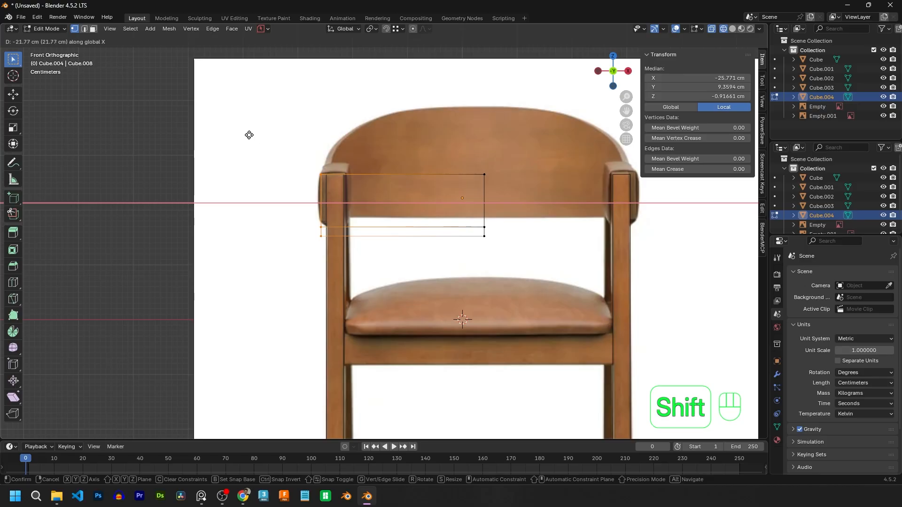
pyautogui.keyDown('shift'); pyautogui.click(240, 136); pyautogui.keyUp('shift')
# Snap the panel's opposite side vertices -28.803 cm along X onto the leg's outer face and leave Edit Mode.
pyautogui.moveTo(506, 254); pyautogui.dragTo(465, 152)
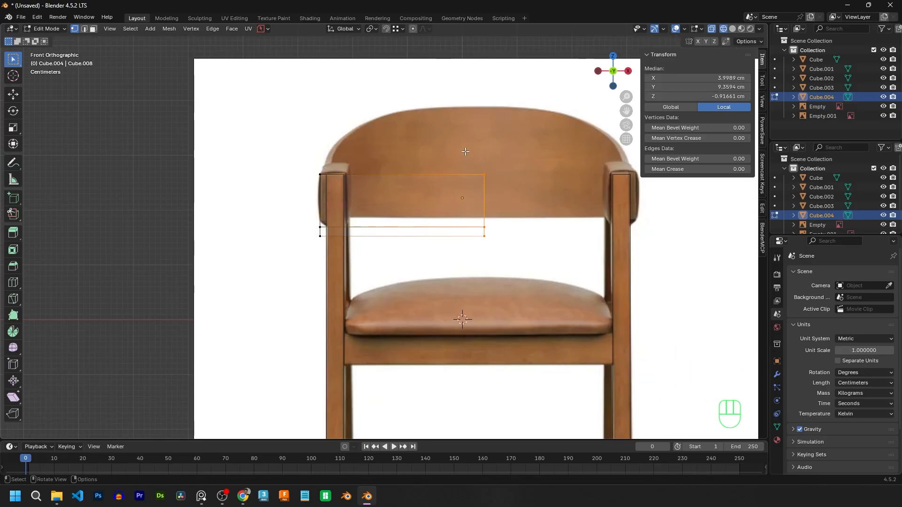
pyautogui.press('g')
pyautogui.press('x')
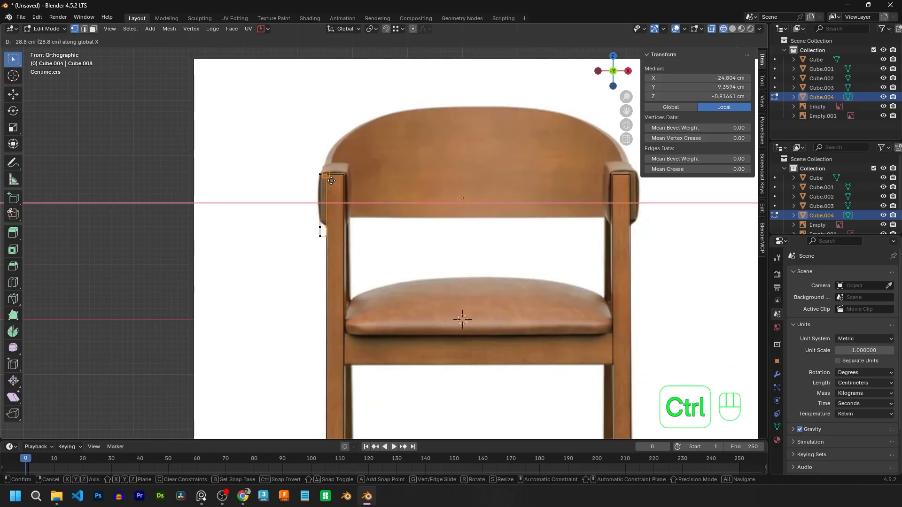
pyautogui.keyDown('ctrl'); pyautogui.click(332, 181); pyautogui.keyUp('ctrl')
pyautogui.keyDown('shift'); pyautogui.moveTo(322, 227); pyautogui.dragTo(501, 192, button='middle'); pyautogui.keyUp('shift')
pyautogui.scroll(3, 502, 192)
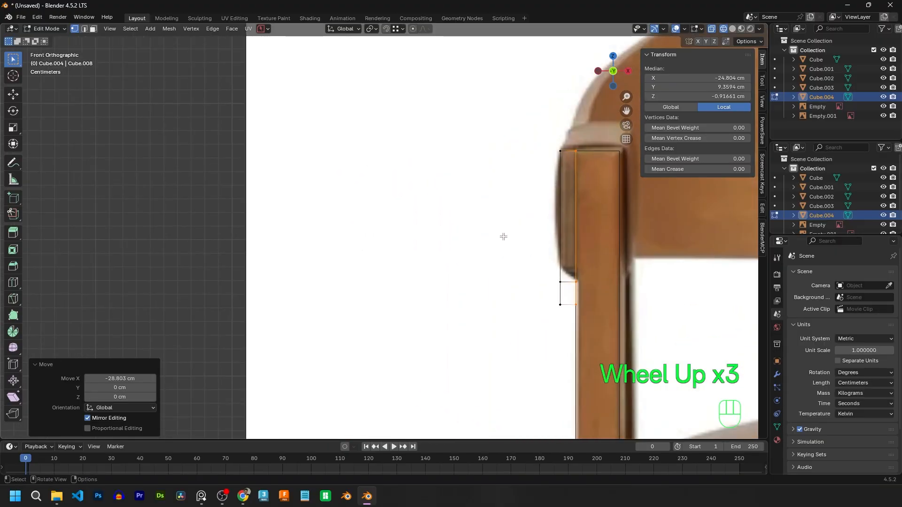
pyautogui.moveTo(503, 237); pyautogui.dragTo(453, 136, button='middle')
pyautogui.scroll(-3, 546, 221)
pyautogui.press('Tab')
# Duplicate the armrest panel and snap the copy along X onto the opposite legs' outer face, at X 56.589 cm.
pyautogui.keyDown('shift'); pyautogui.moveTo(548, 103); pyautogui.dragTo(401, 137, button='middle'); pyautogui.keyUp('shift')
pyautogui.moveTo(339, 206); pyautogui.dragTo(294, 230, button='middle')
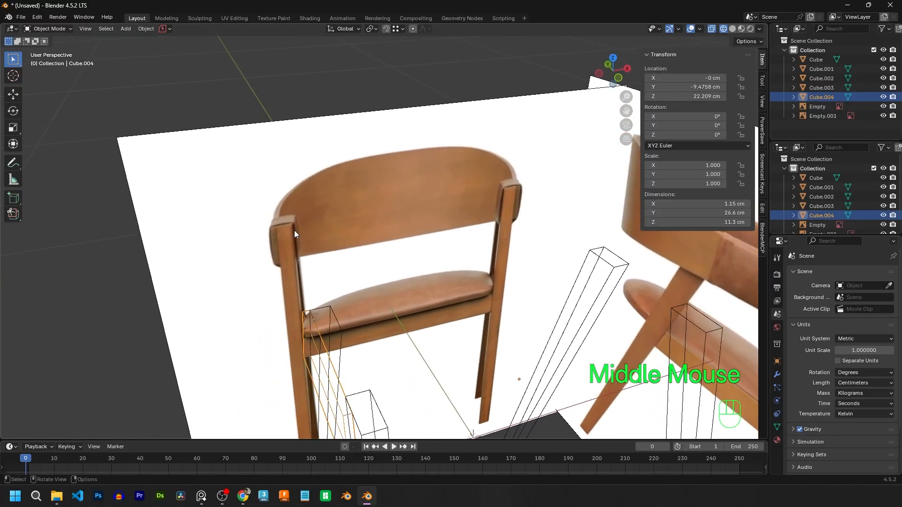
pyautogui.scroll(-2, 529, 180)
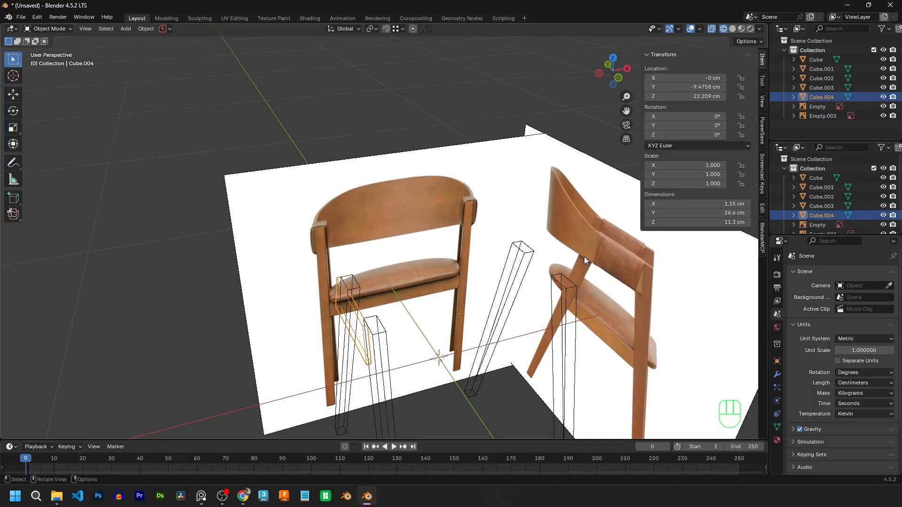
pyautogui.moveTo(567, 302); pyautogui.dragTo(402, 239, button='middle')
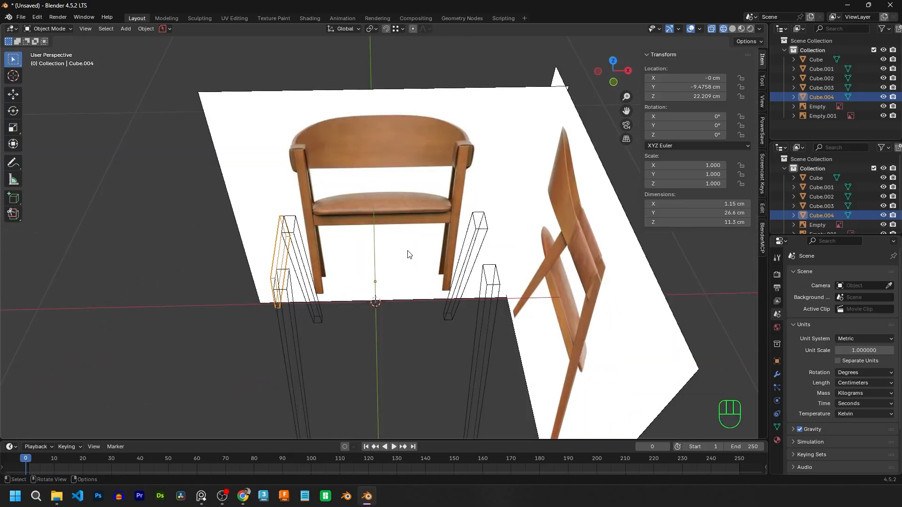
pyautogui.hotkey('shift', 'd')
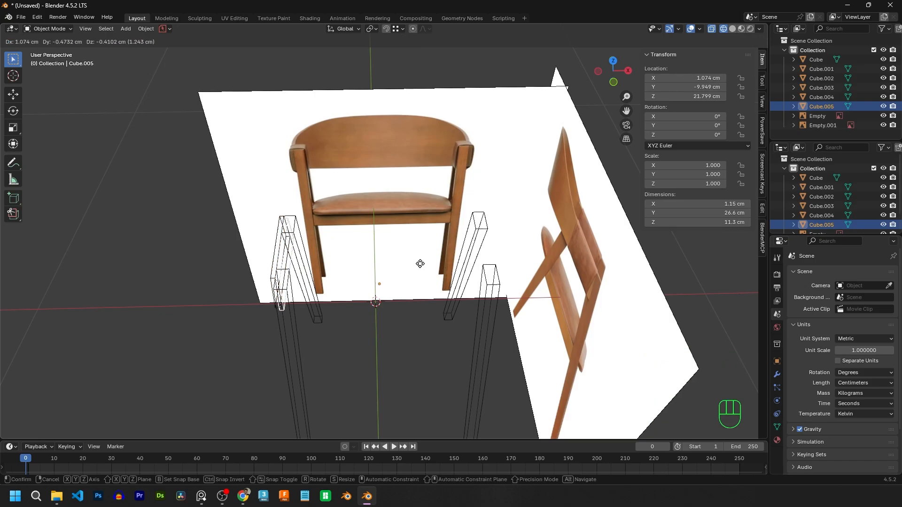
pyautogui.press('Escape')
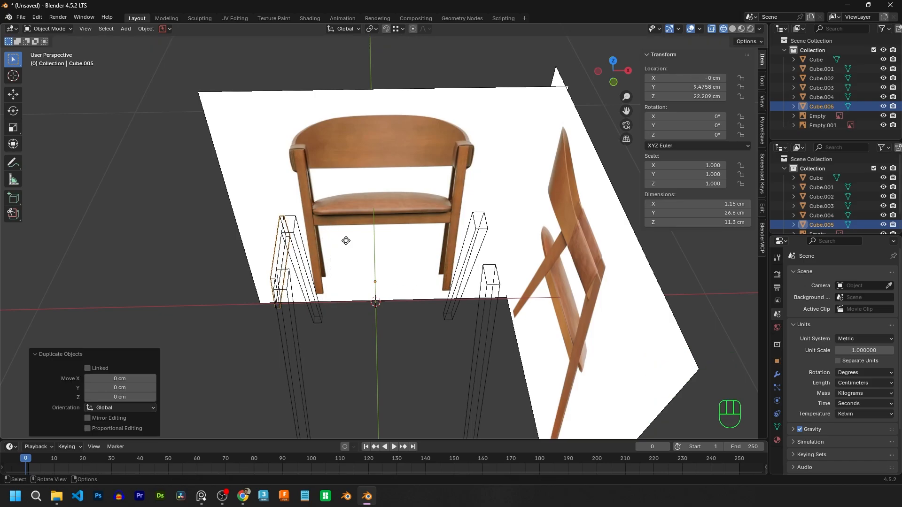
pyautogui.press('g')
pyautogui.press('x')
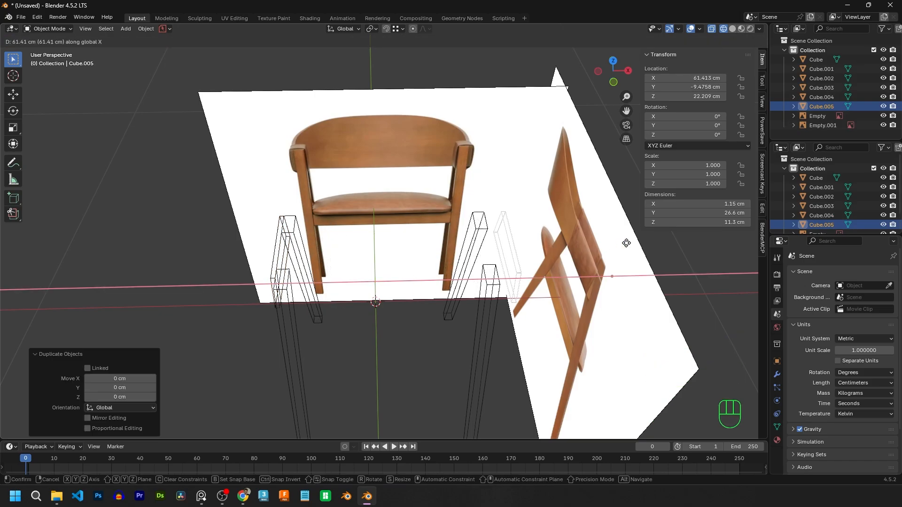
pyautogui.click(626, 243)
pyautogui.press('g')
pyautogui.press('x')
pyautogui.keyDown('ctrl'); pyautogui.click(507, 226); pyautogui.keyUp('ctrl')
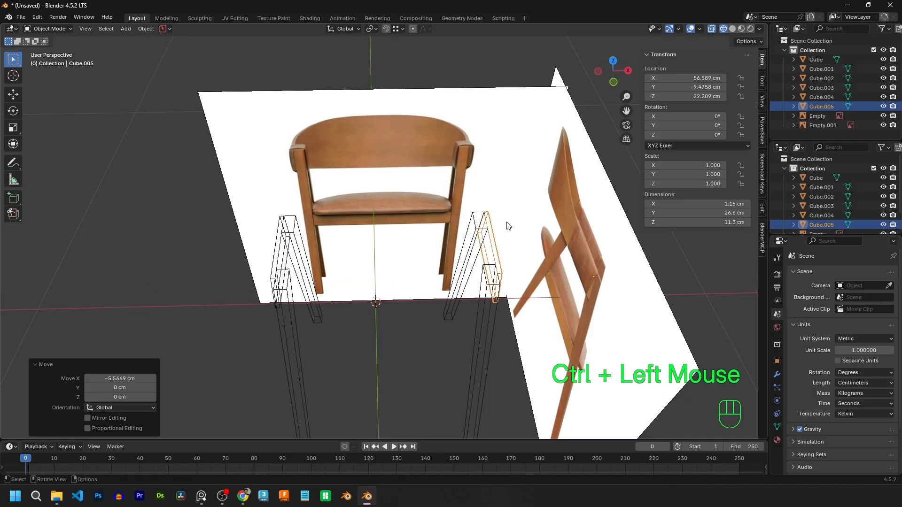
# Join the duplicated armrest panel and the original panel into one object.
pyautogui.moveTo(502, 261); pyautogui.dragTo(464, 216, button='middle')
pyautogui.keyDown('shift'); pyautogui.click(281, 237); pyautogui.keyUp('shift')
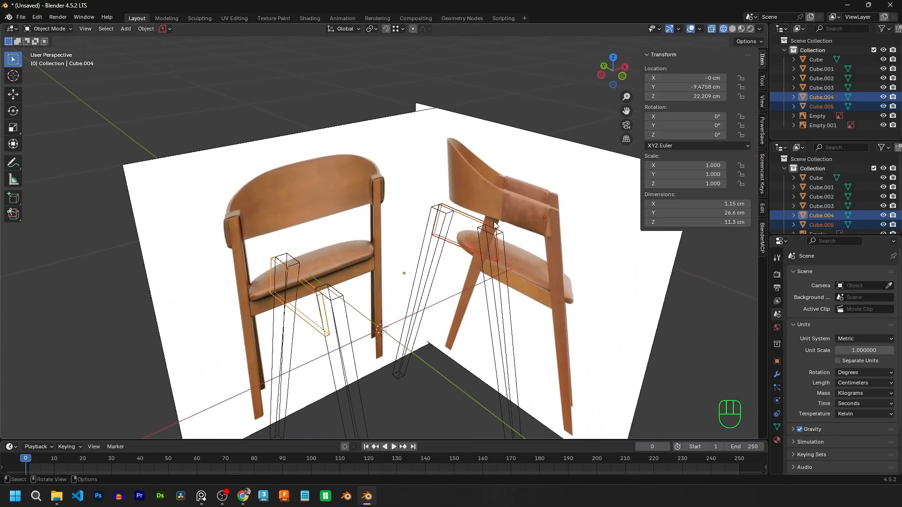
pyautogui.hotkey('ctrl', 'j')
pyautogui.press('Tab')
pyautogui.press('Tab')
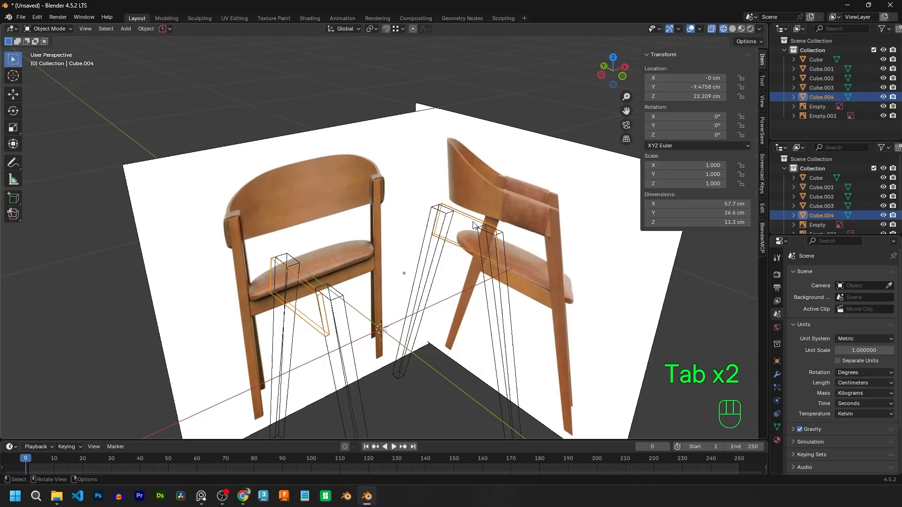
pyautogui.doubleClick(475, 224)
pyautogui.press('Tab')
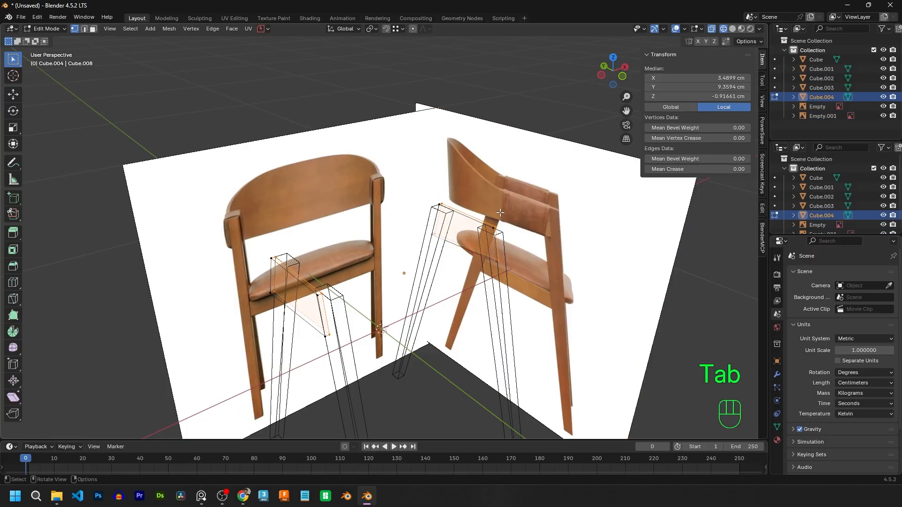
pyautogui.press('Tab')
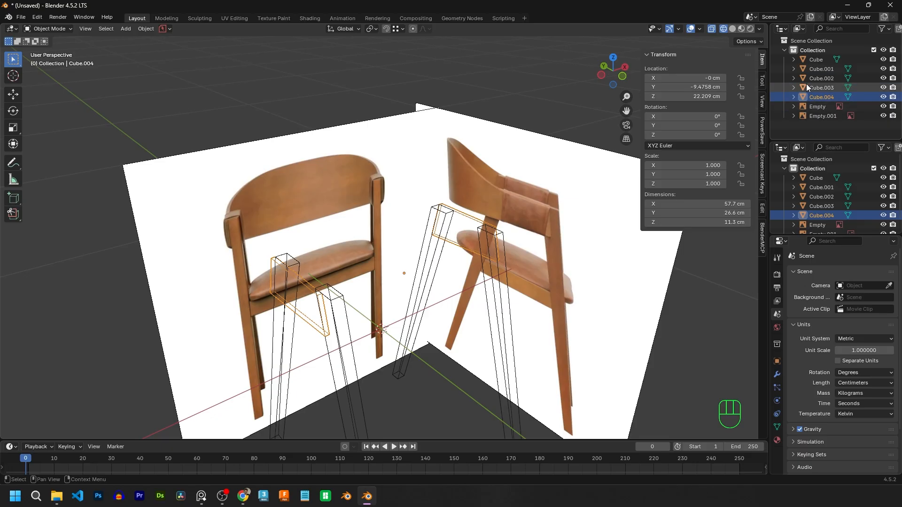
pyautogui.hotkey('ctrl', 'z')
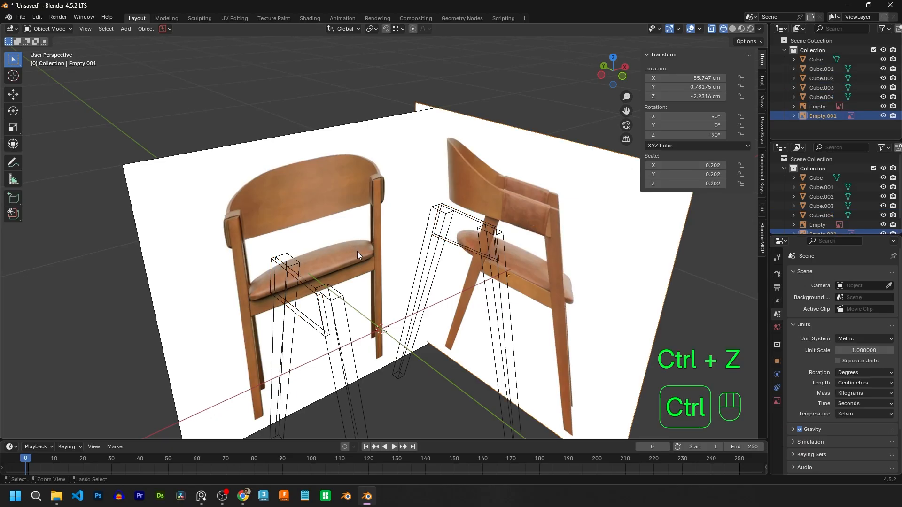
# Undo the join so the two armrest panels are separate objects again.
pyautogui.hotkey('ctrl', 'z')
pyautogui.hotkey('ctrl', 'z')
pyautogui.hotkey('ctrl', 'z')
pyautogui.hotkey('ctrl', 'z')
pyautogui.hotkey('ctrl', 'z')
pyautogui.hotkey('ctrl', 'z')
pyautogui.hotkey('ctrl', 'z')
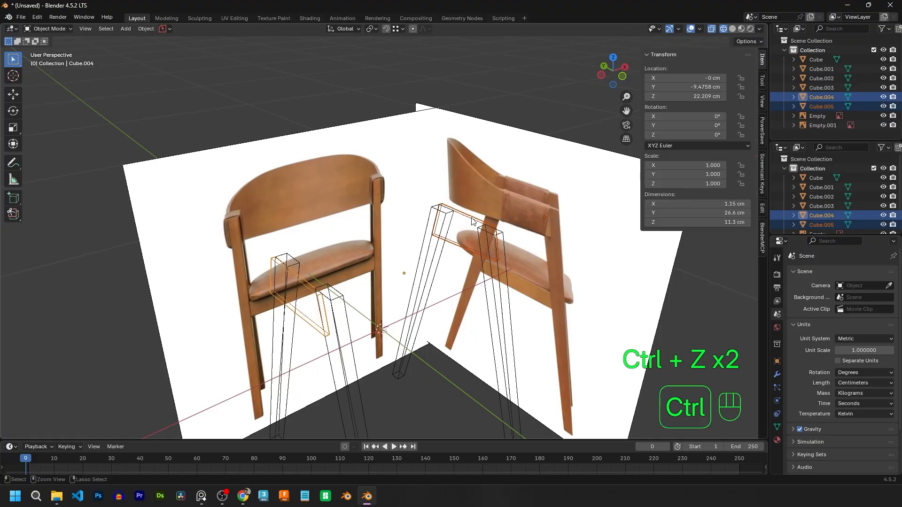
# Join the two armrest side panels into one object, with the panel at X 0 cm as the active object.
pyautogui.click(473, 221)
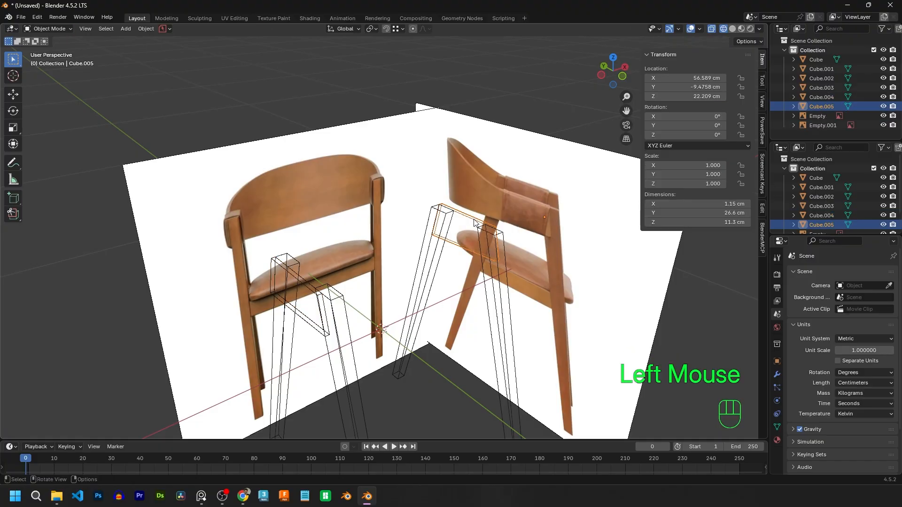
pyautogui.click(299, 281)
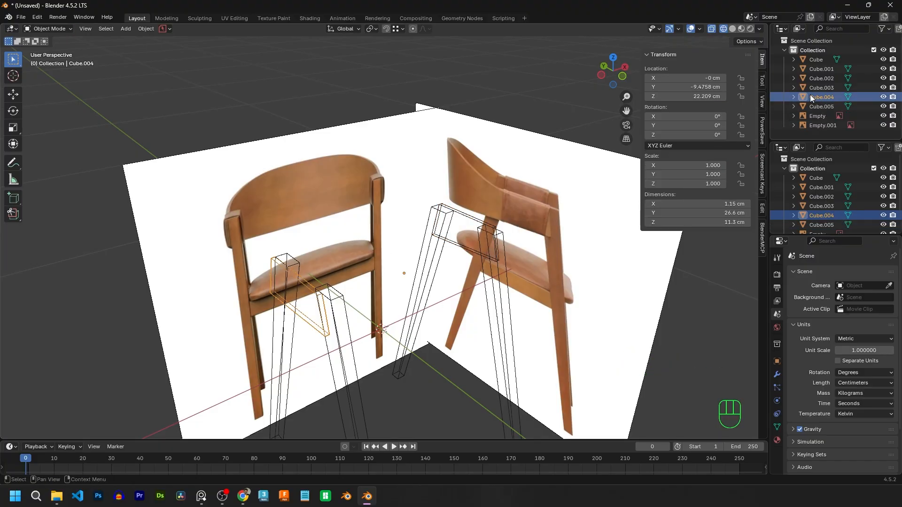
pyautogui.click(475, 220)
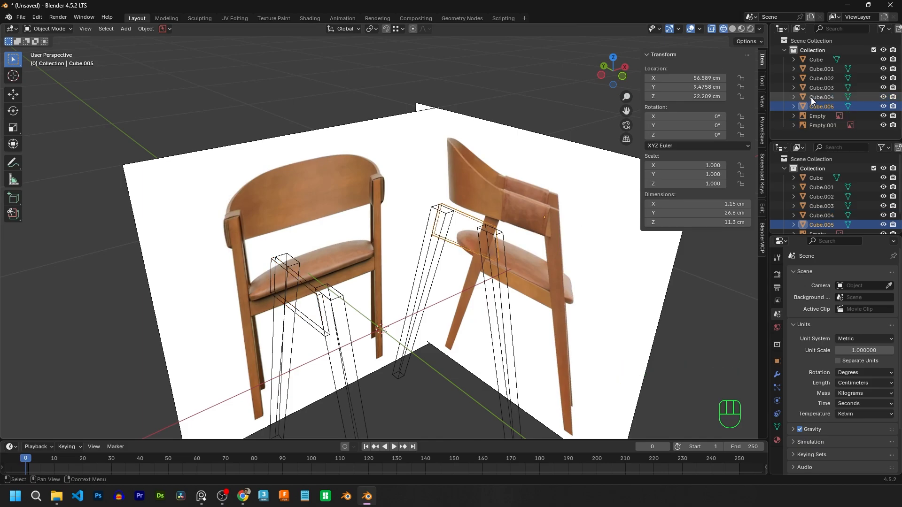
pyautogui.keyDown('shift'); pyautogui.click(301, 282); pyautogui.keyUp('shift')
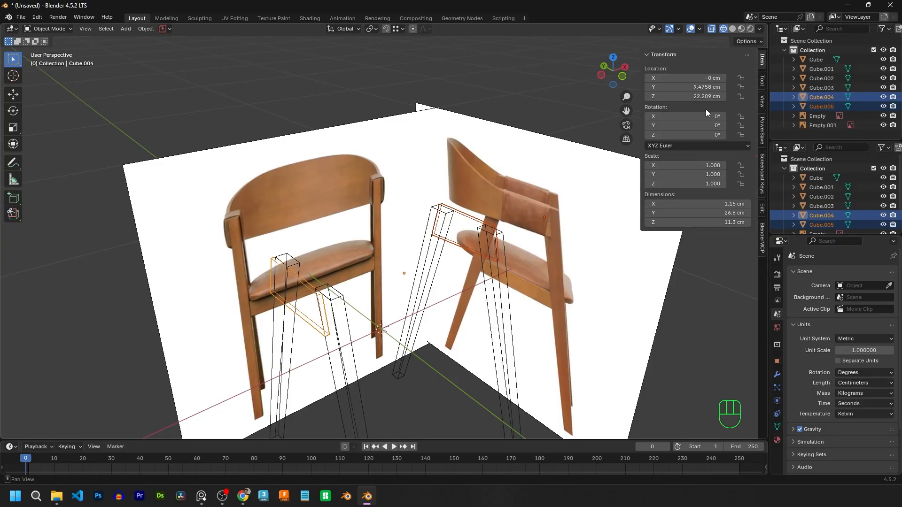
pyautogui.hotkey('ctrl', 'j')
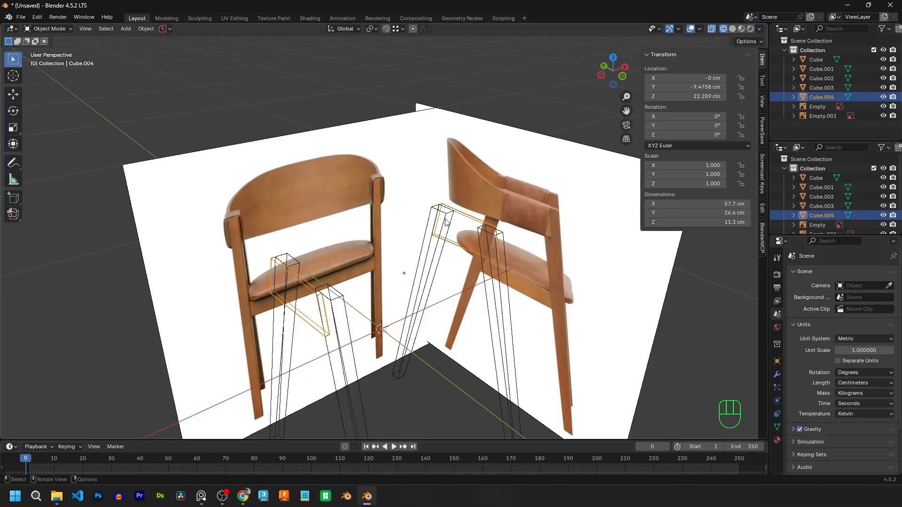
pyautogui.click(476, 215)
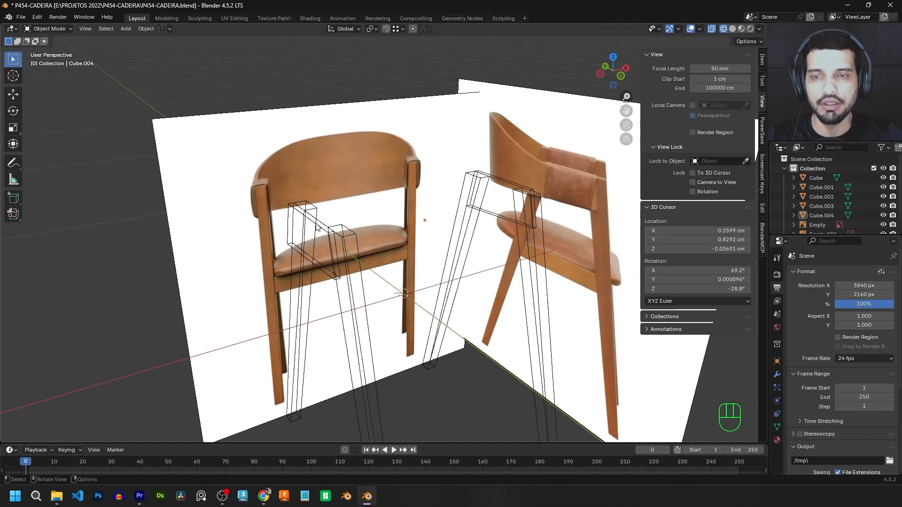
# In Edit Mode, delete the rear end faces of both armrest panels.
pyautogui.click(317, 229)
pyautogui.moveTo(335, 227); pyautogui.dragTo(398, 259, button='middle')
pyautogui.moveTo(480, 177); pyautogui.dragTo(535, 197, button='middle')
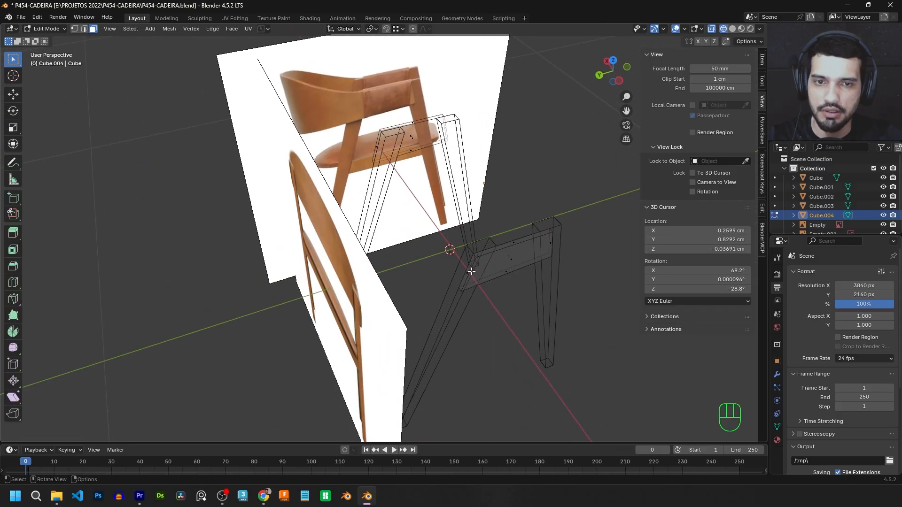
pyautogui.click(467, 272)
pyautogui.keyDown('shift'); pyautogui.click(376, 146); pyautogui.keyUp('shift')
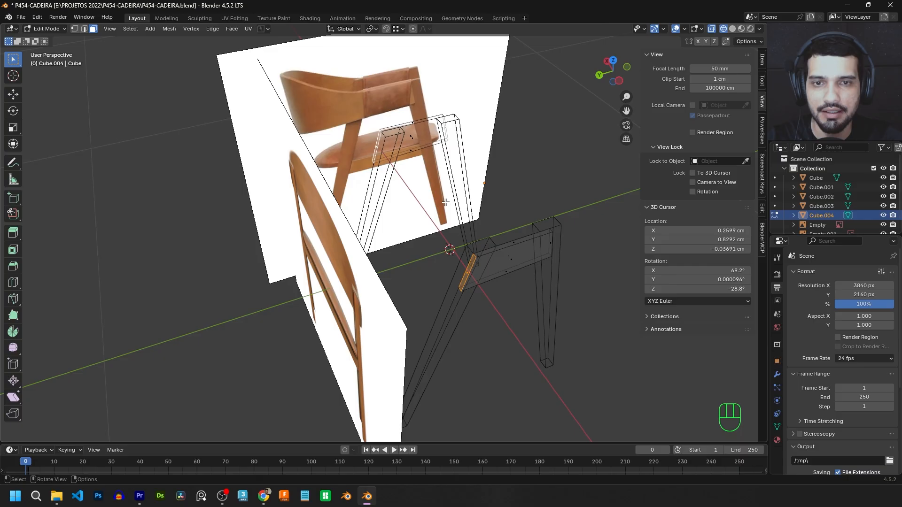
pyautogui.moveTo(445, 202); pyautogui.dragTo(438, 177, button='middle')
pyautogui.press('x')
pyautogui.click(407, 177)
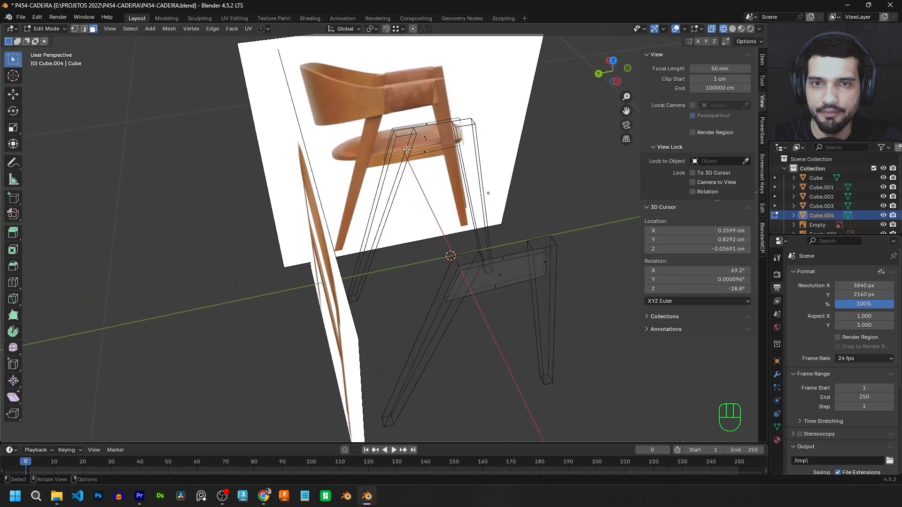
# Bridge the open rear edge loops of the two armrest panels to form the backrest.
pyautogui.moveTo(427, 210); pyautogui.dragTo(522, 214, button='middle')
pyautogui.moveTo(525, 179); pyautogui.dragTo(530, 184, button='middle')
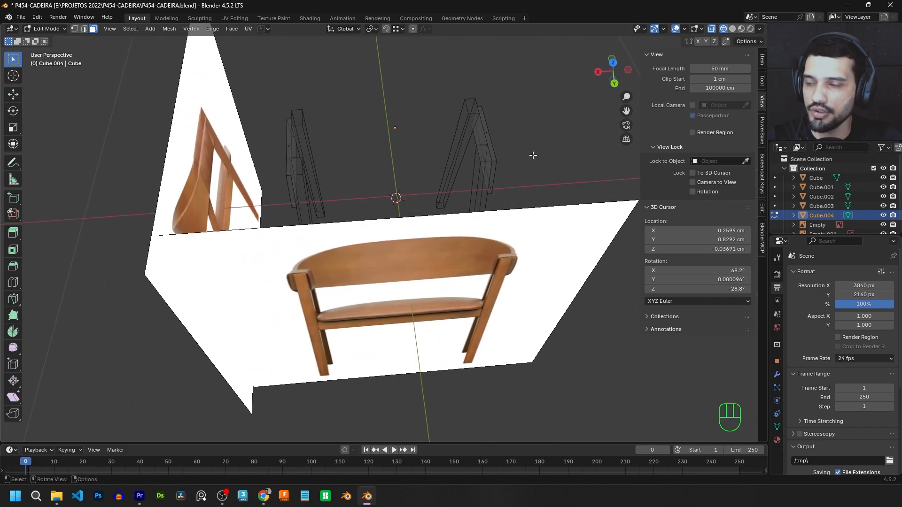
pyautogui.press('2')
pyautogui.click(289, 186)
pyautogui.click(289, 186)
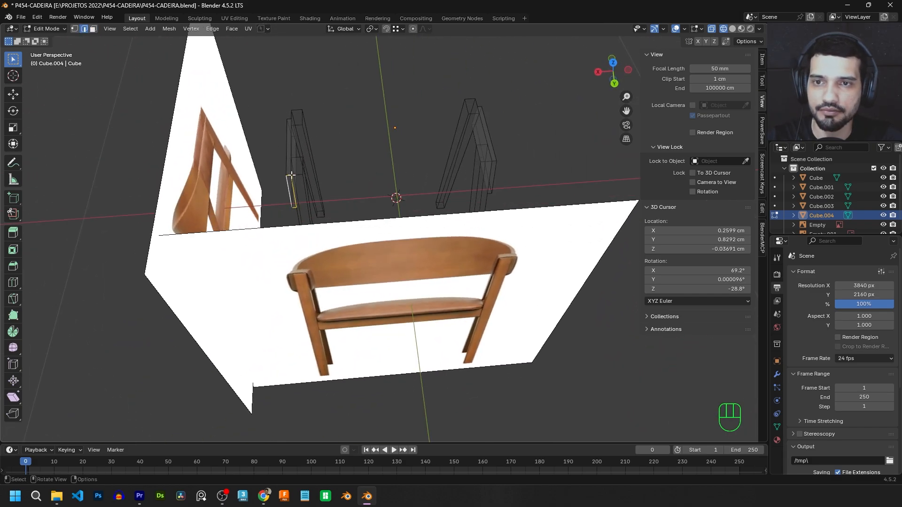
pyautogui.press('shift')
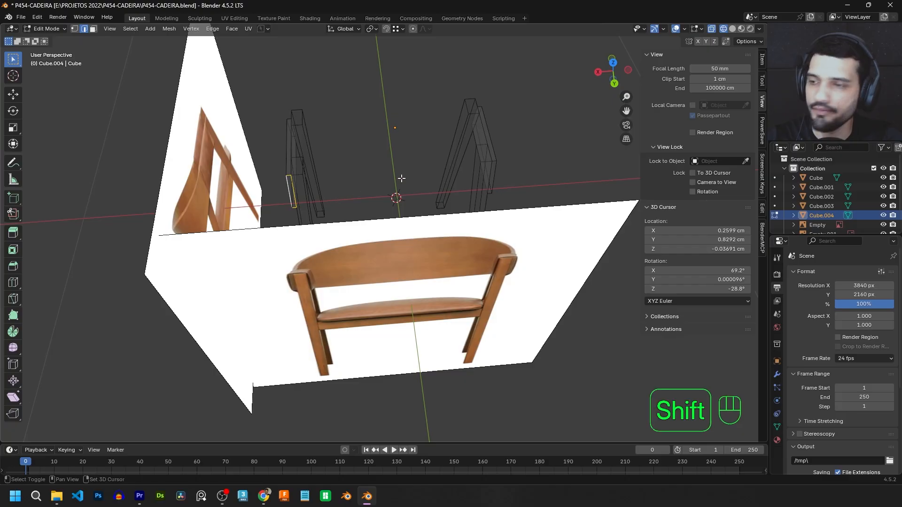
pyautogui.keyDown('shift'); pyautogui.doubleClick(494, 171); pyautogui.keyUp('shift')
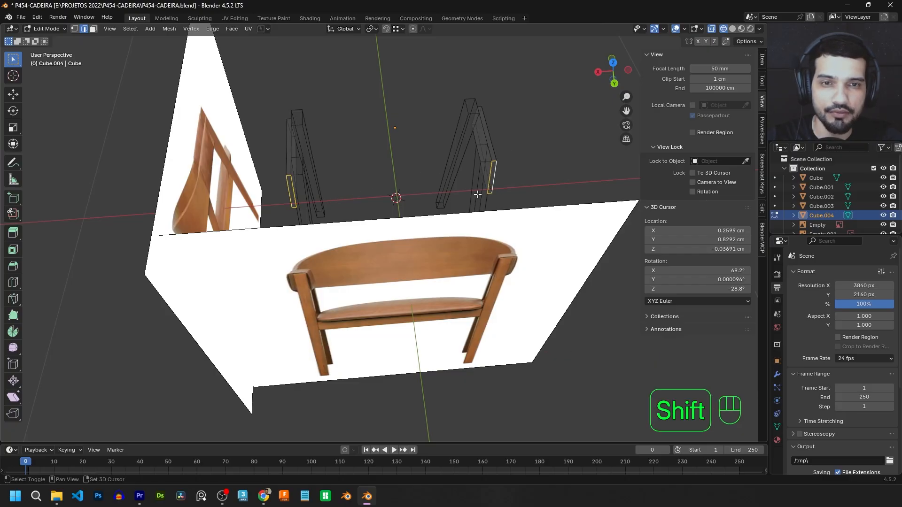
pyautogui.moveTo(521, 147); pyautogui.dragTo(498, 126, button='middle')
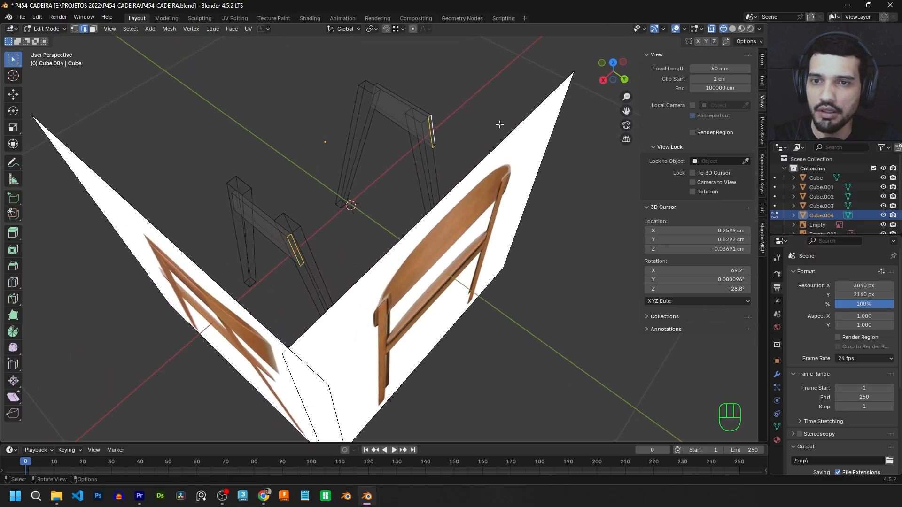
pyautogui.press('ctrl')
pyautogui.hotkey('ctrl', 'e')
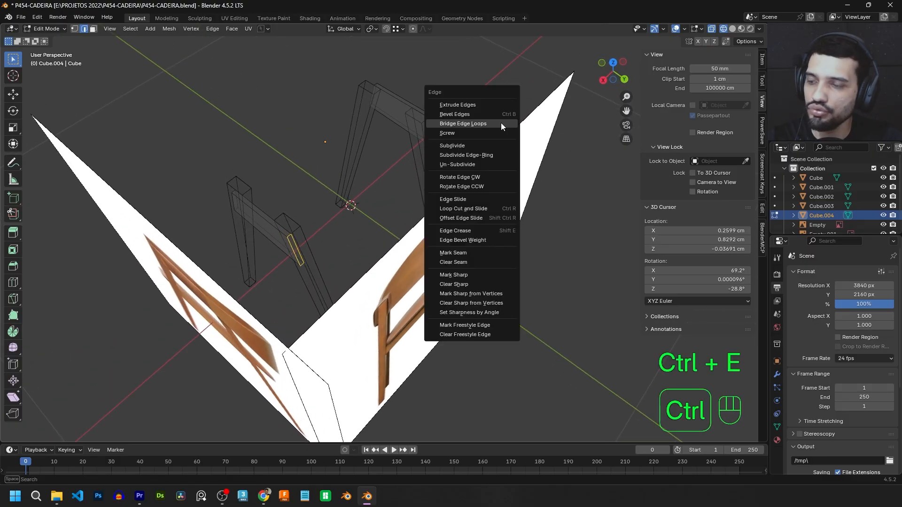
pyautogui.click(477, 123)
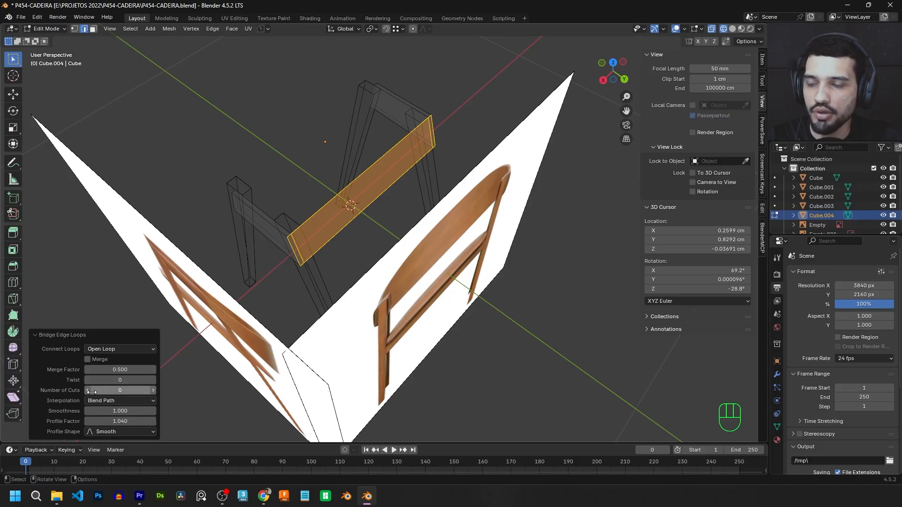
# Set the bridge to 64 cuts with a profile factor of 0.120 and compare the backrest with the side reference.
pyautogui.moveTo(85, 392); pyautogui.dragTo(96, 391)
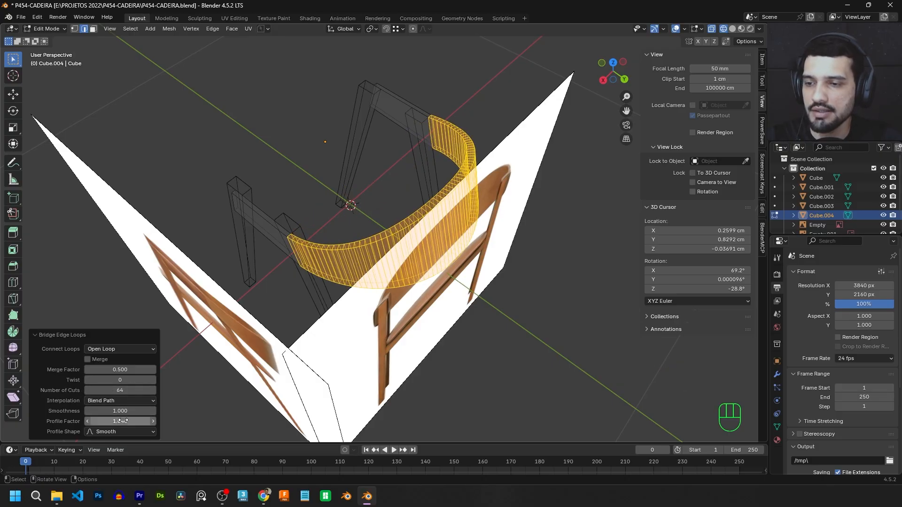
pyautogui.moveTo(128, 421); pyautogui.dragTo(94, 422)
pyautogui.moveTo(264, 210); pyautogui.dragTo(268, 183, button='middle')
pyautogui.press('KP_3')
pyautogui.press('KP_9')
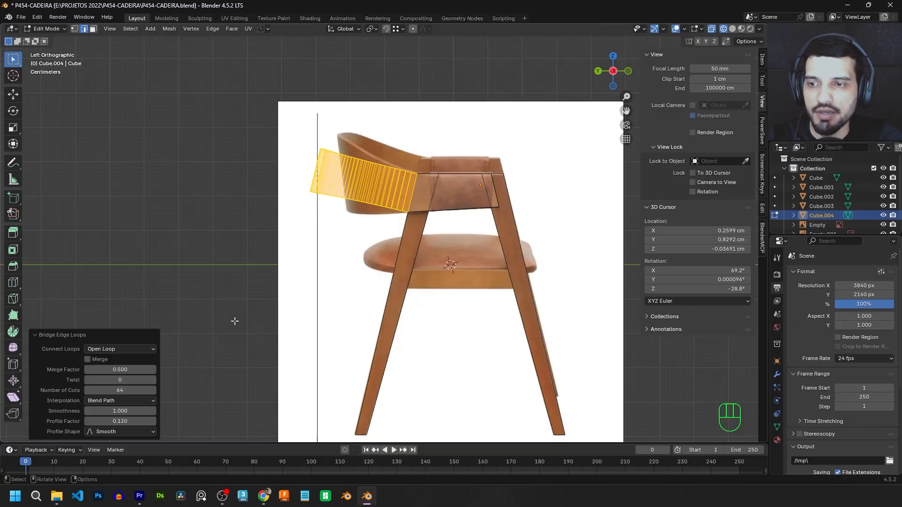
pyautogui.scroll(2, 451, 120)
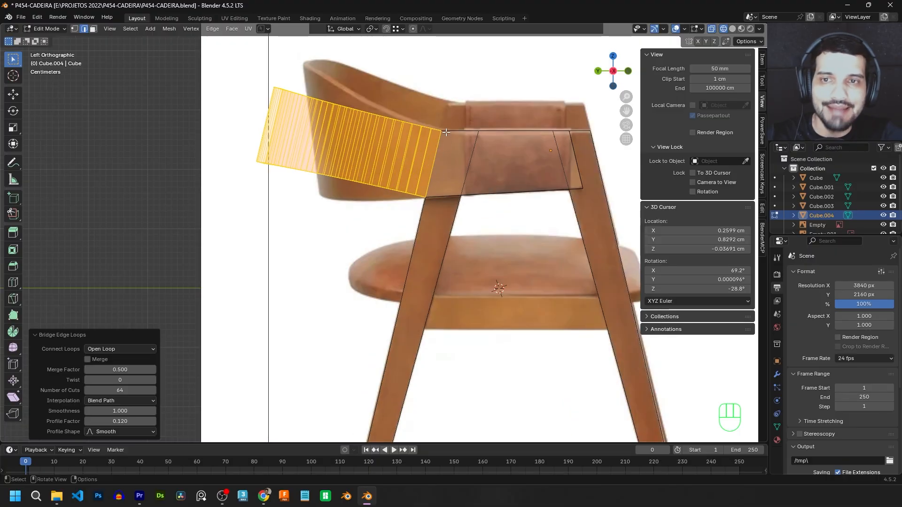
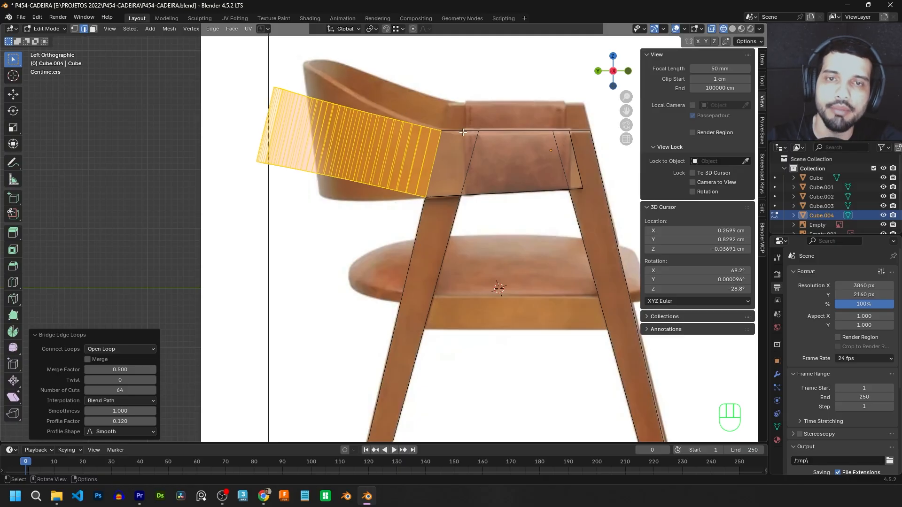
pyautogui.press('Tab')
pyautogui.press('Tab')
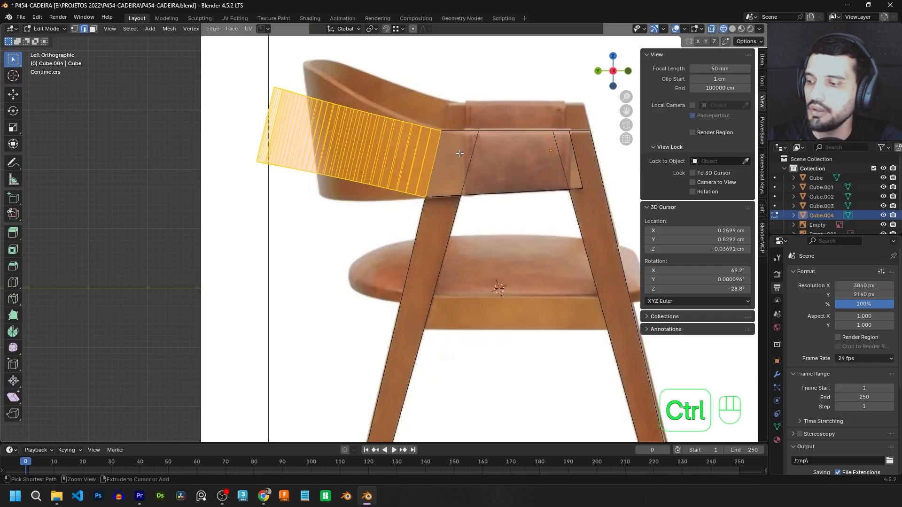
# Undo the backrest bridge and the deletion of the panels' rear end faces.
pyautogui.hotkey('ctrl', 'z')
pyautogui.hotkey('ctrl', 'z')
pyautogui.hotkey('ctrl', 'z')
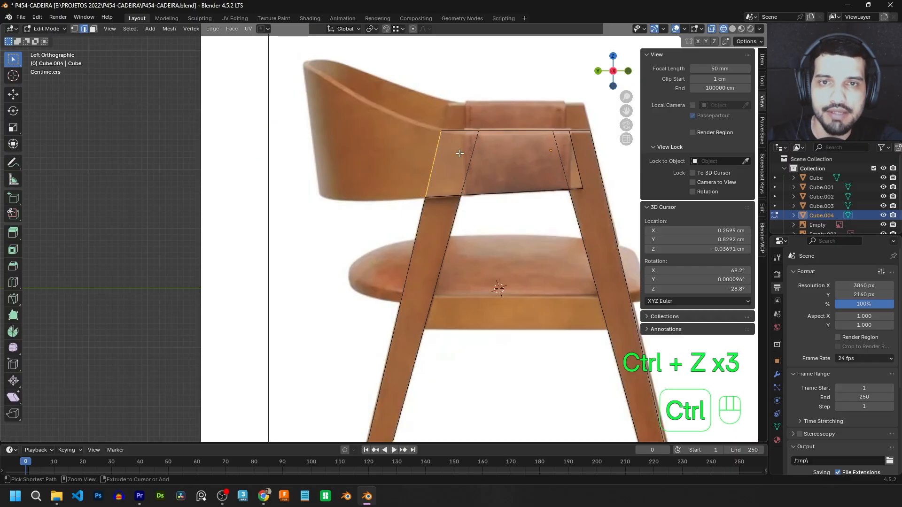
pyautogui.moveTo(460, 153); pyautogui.dragTo(489, 228, button='middle')
pyautogui.hotkey('ctrl', 'z')
pyautogui.hotkey('ctrl', 'z')
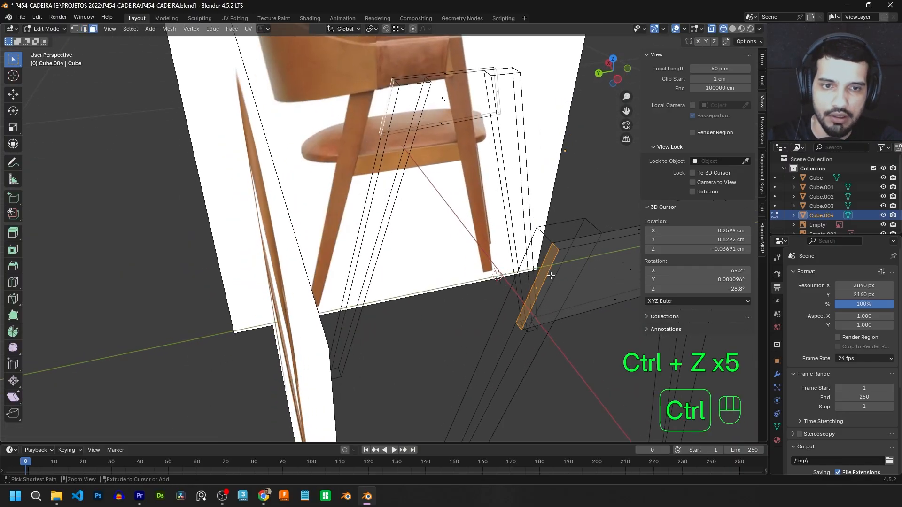
# Snap the panels' lower rear vertices -2.6444 cm along Y, directly below the upper rear corners in the side view.
pyautogui.moveTo(523, 256); pyautogui.dragTo(547, 256, button='middle')
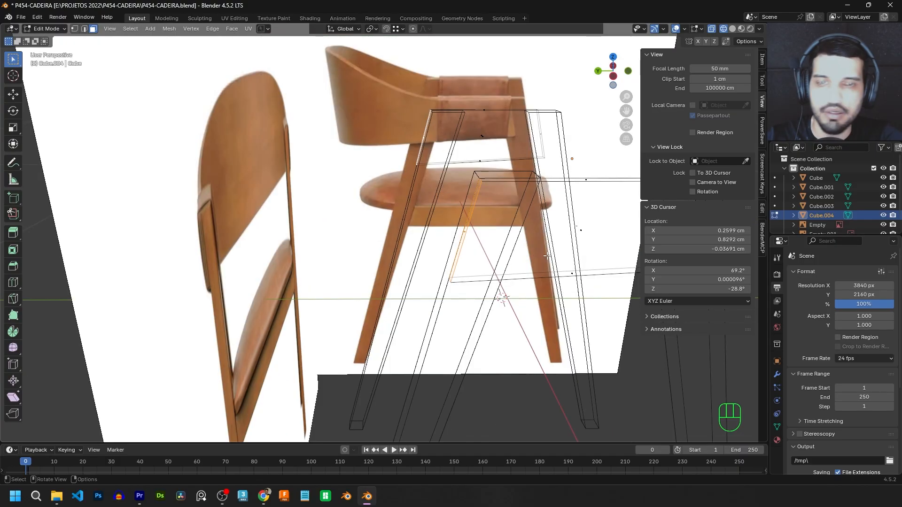
pyautogui.press('KP_3')
pyautogui.press('KP_9')
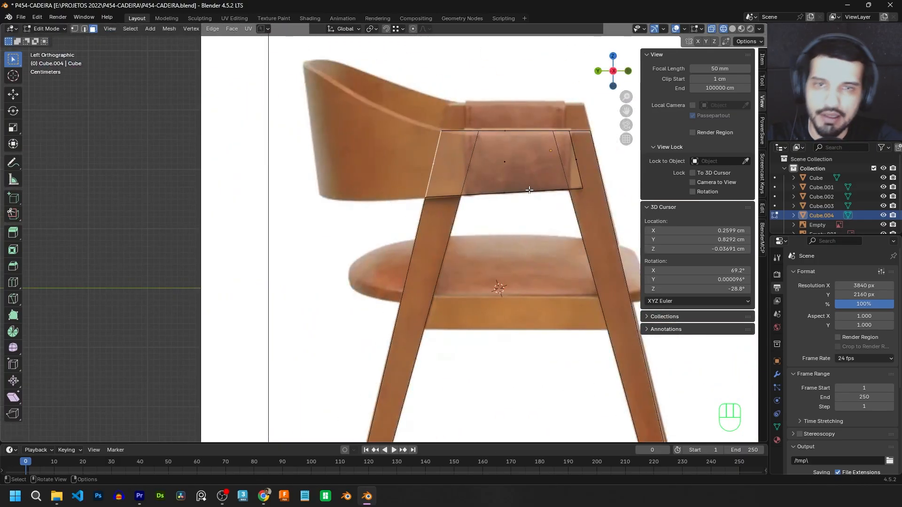
pyautogui.press('1')
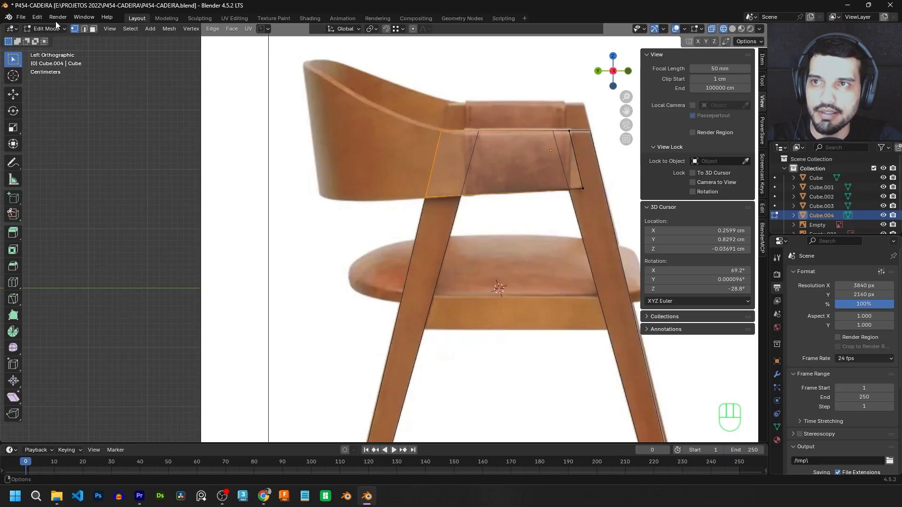
pyautogui.click(392, 181)
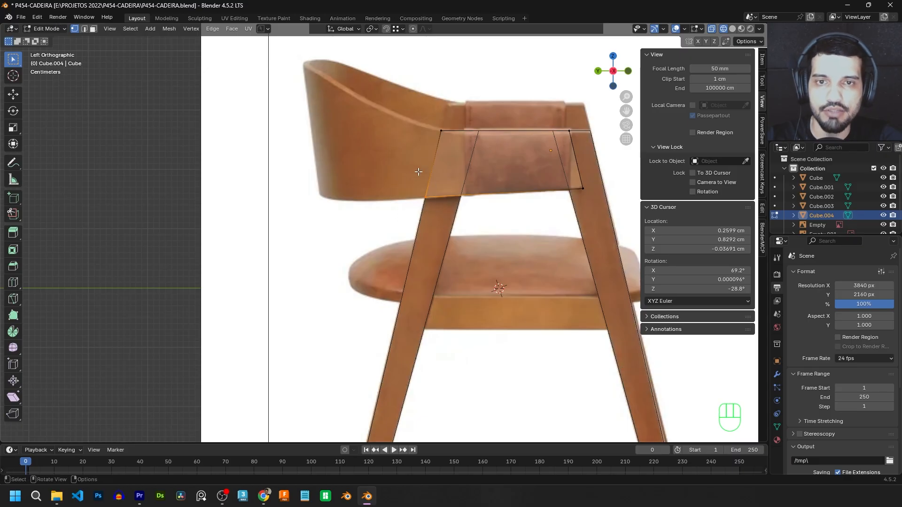
pyautogui.moveTo(448, 210); pyautogui.dragTo(401, 178)
pyautogui.moveTo(447, 210); pyautogui.dragTo(393, 169)
pyautogui.press('g')
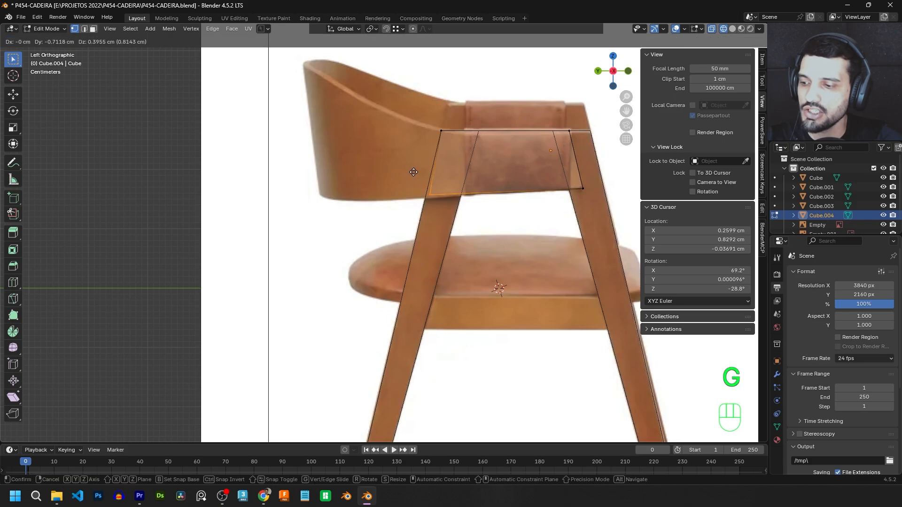
pyautogui.press('y')
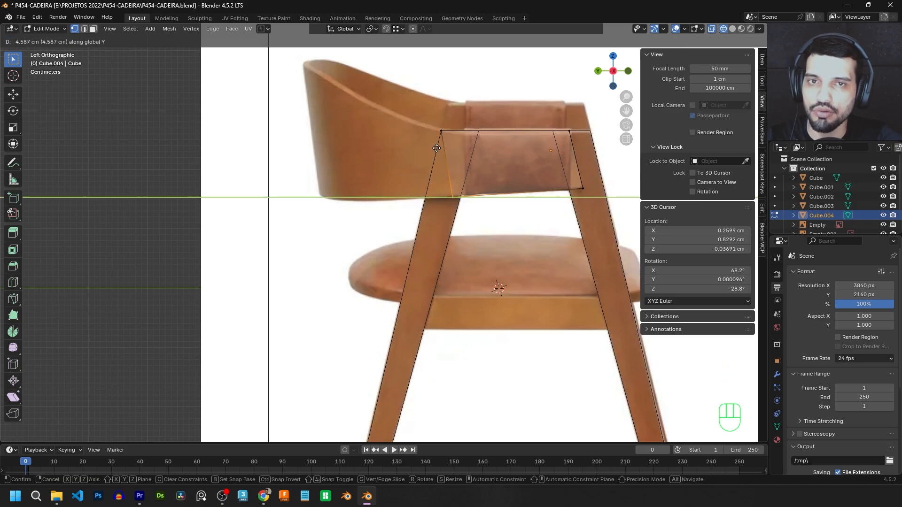
pyautogui.press('ctrl')
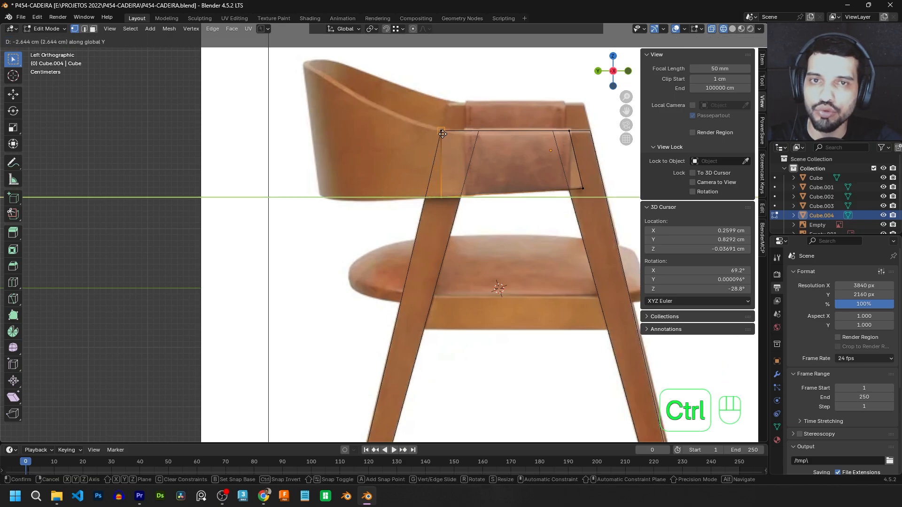
pyautogui.keyDown('ctrl'); pyautogui.click(440, 135); pyautogui.keyUp('ctrl')
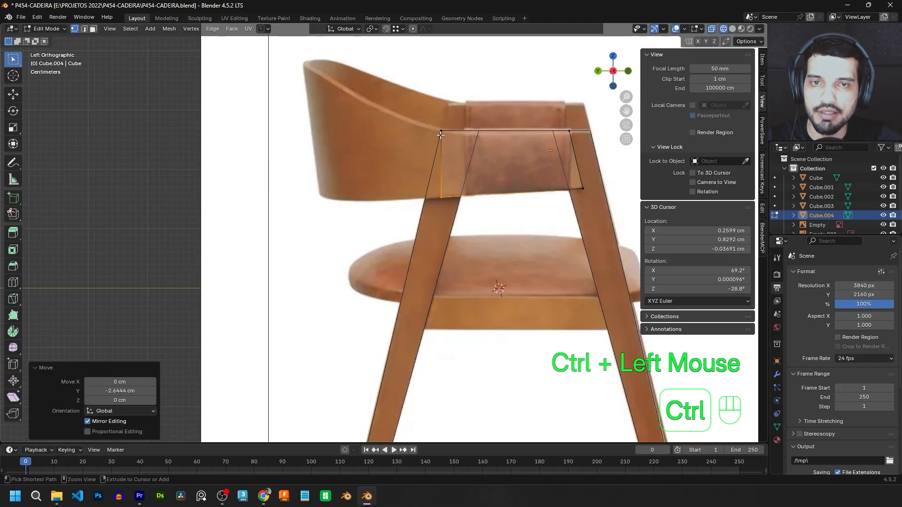
# Delete the rear end faces of both armrest panels.
pyautogui.press('Tab')
pyautogui.moveTo(458, 175); pyautogui.dragTo(435, 179, button='middle')
pyautogui.press('Tab')
pyautogui.scroll(-2, 469, 189)
pyautogui.press('3')
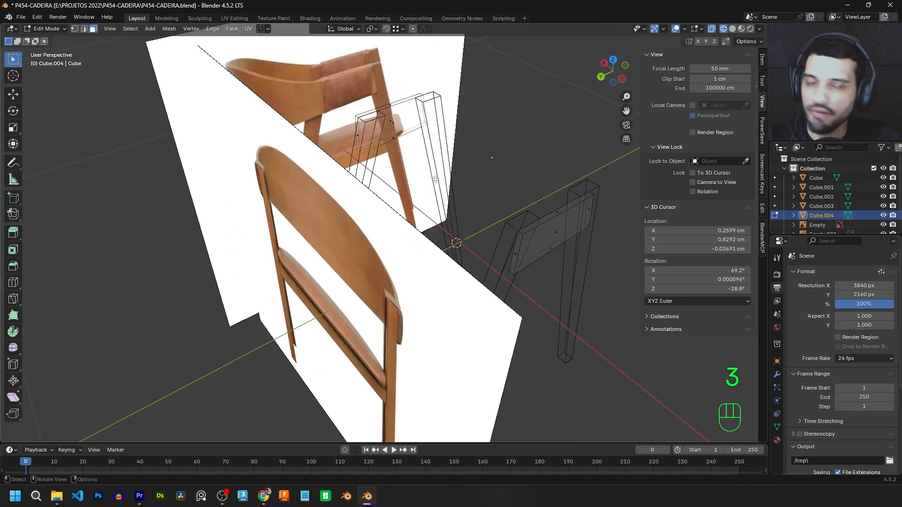
pyautogui.click(520, 252)
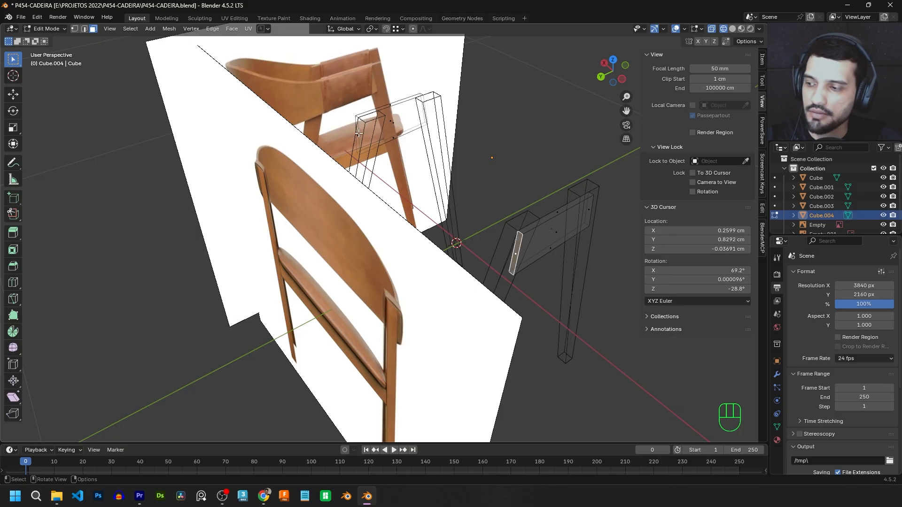
pyautogui.keyDown('shift'); pyautogui.click(359, 134); pyautogui.keyUp('shift')
pyautogui.press('x')
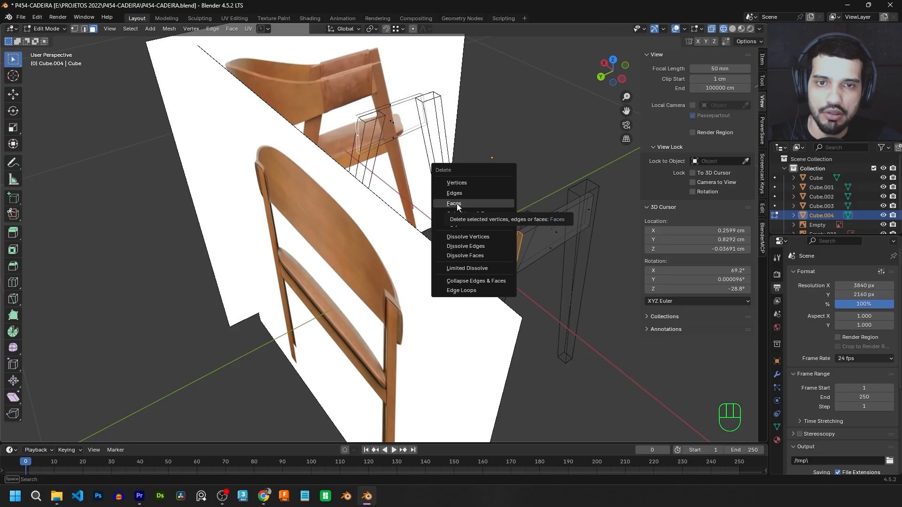
pyautogui.click(455, 204)
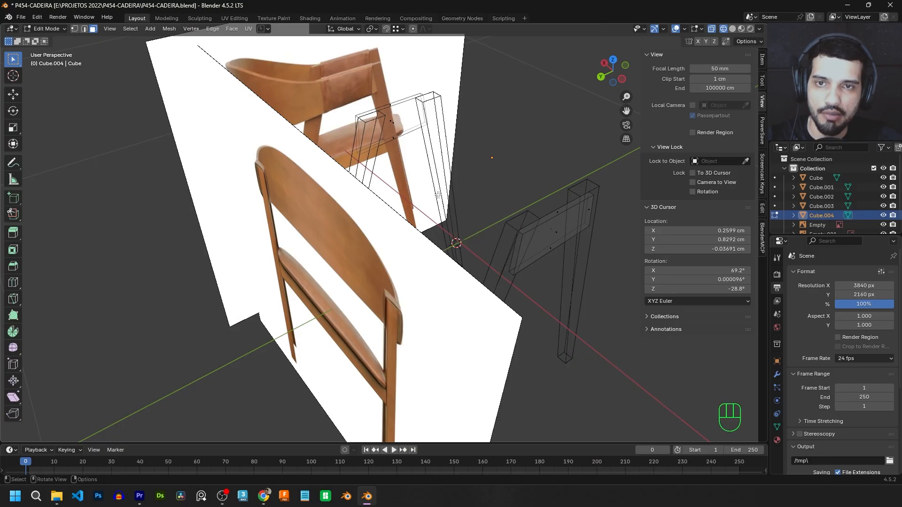
# Bridge the open rear edge loops of the two armrest panels with 64 cuts to form the curved backrest.
pyautogui.doubleClick(355, 135)
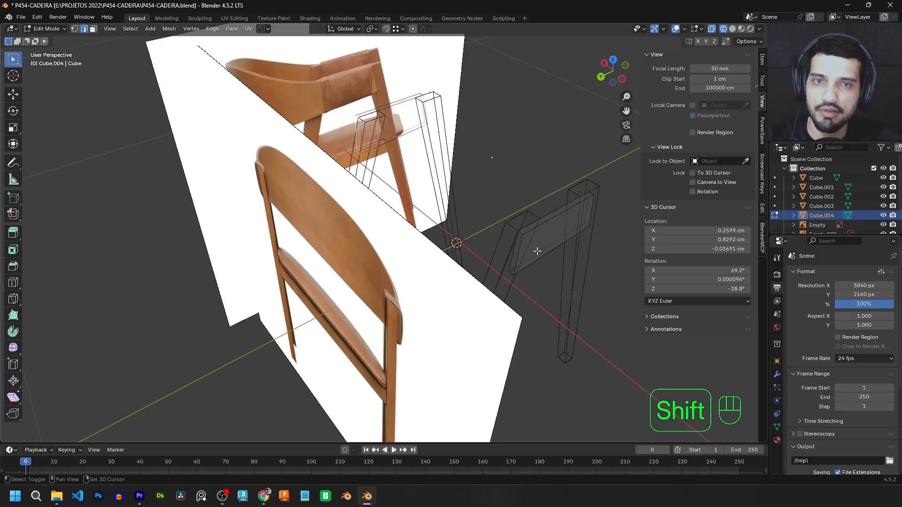
pyautogui.keyDown('shift'); pyautogui.doubleClick(515, 252); pyautogui.keyUp('shift')
pyautogui.moveTo(515, 252)
pyautogui.mouseDown(button='middle')
pyautogui.moveTo(487, 201)
pyautogui.moveTo(514, 238)
pyautogui.mouseUp(button='middle')
pyautogui.hotkey('ctrl', 'e')
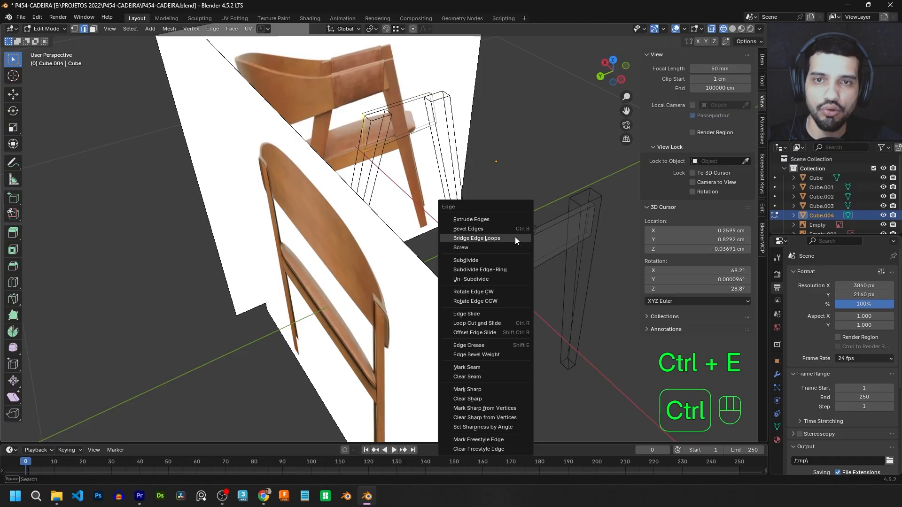
pyautogui.click(479, 238)
pyautogui.moveTo(478, 238); pyautogui.dragTo(456, 185, button='middle')
pyautogui.press('KP_9')
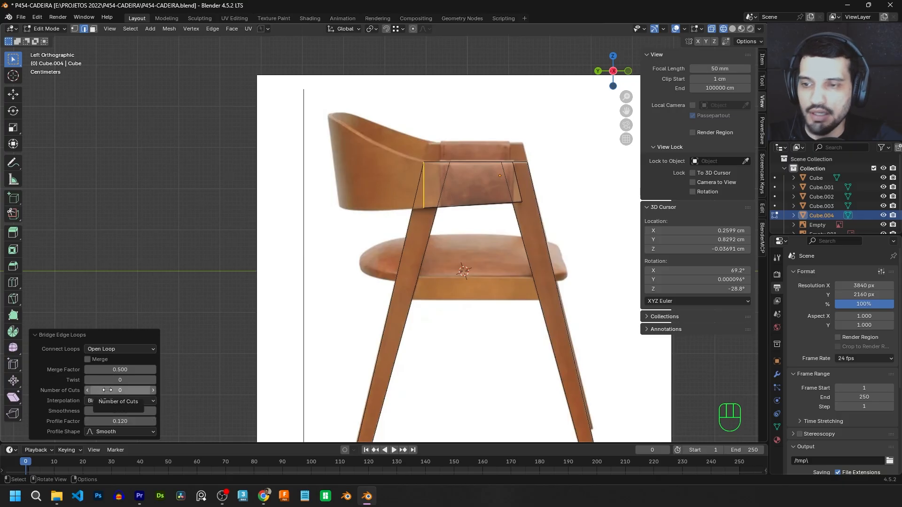
pyautogui.moveTo(107, 390); pyautogui.dragTo(150, 391)
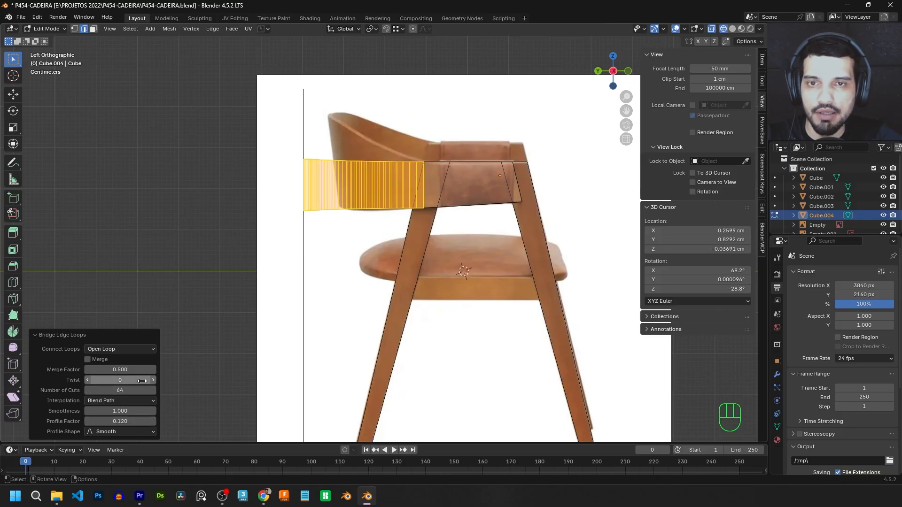
# Set the backrest bridge's smoothness to 0.720 and profile factor to 0.150 to match its depth to the side reference.
pyautogui.moveTo(358, 187); pyautogui.dragTo(397, 233, button='middle')
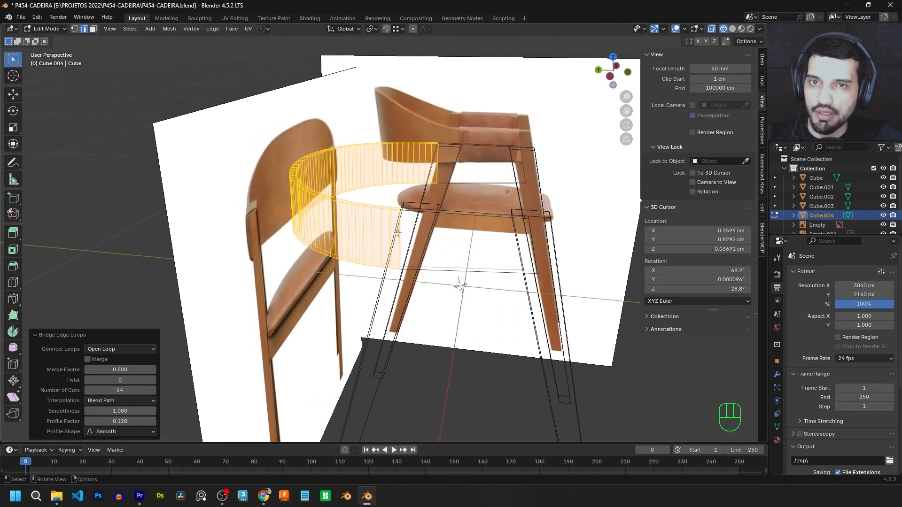
pyautogui.moveTo(314, 177); pyautogui.dragTo(399, 173, button='middle')
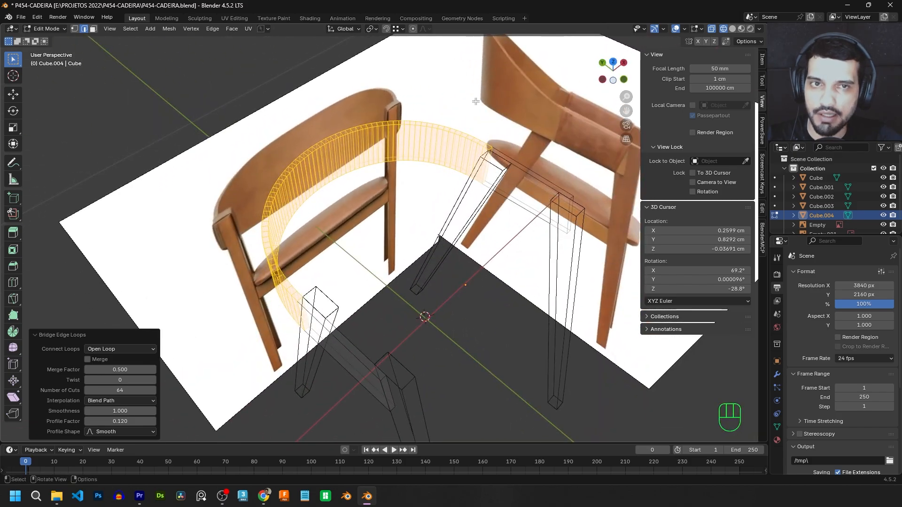
pyautogui.scroll(-2, 425, 170)
pyautogui.moveTo(420, 202); pyautogui.dragTo(413, 195, button='middle')
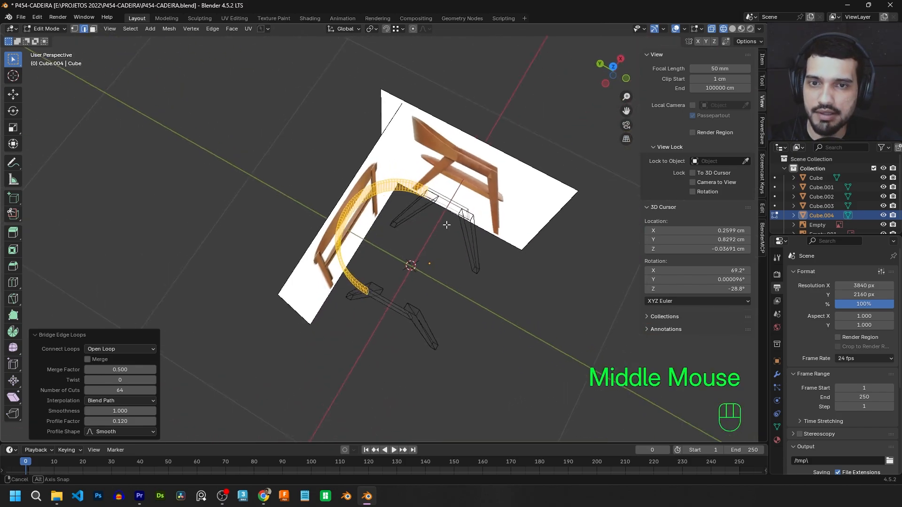
pyautogui.press('KP_3')
pyautogui.press('KP_9')
pyautogui.scroll(2, 409, 185)
pyautogui.scroll(1, 409, 186)
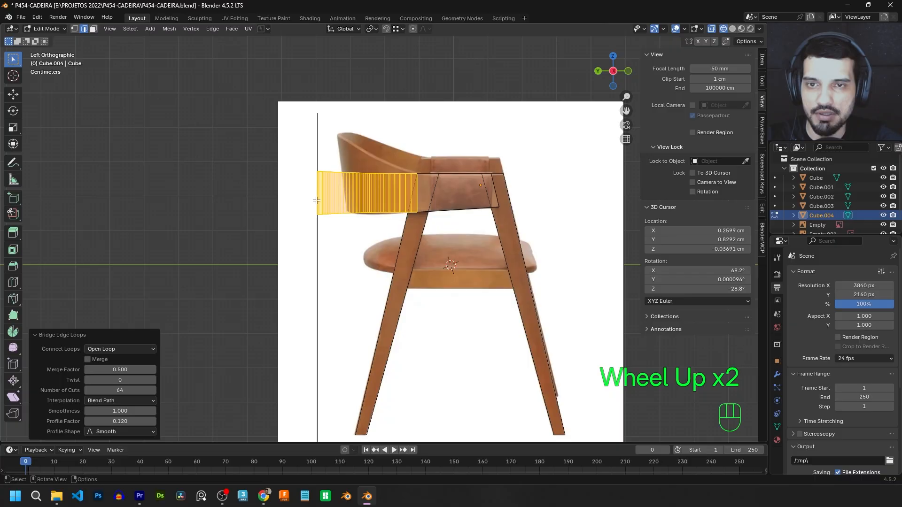
pyautogui.moveTo(120, 411); pyautogui.dragTo(115, 411)
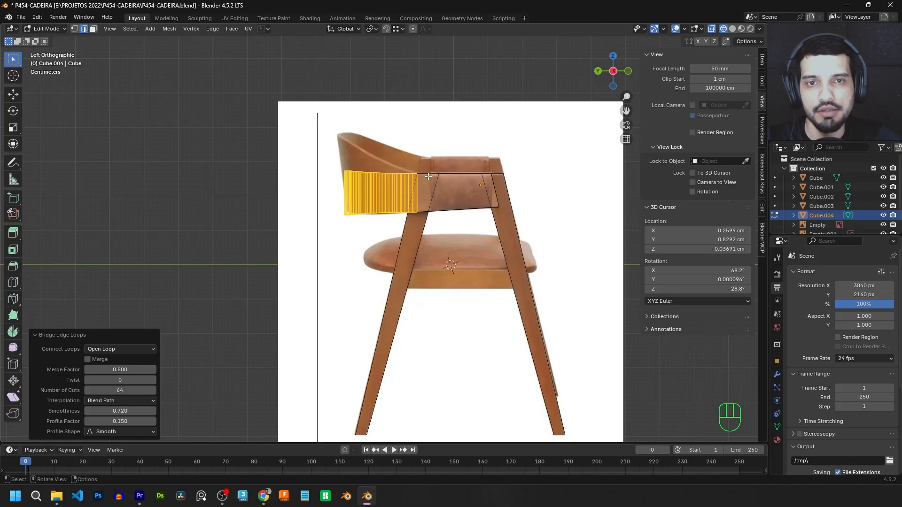
pyautogui.scroll(2, 448, 169)
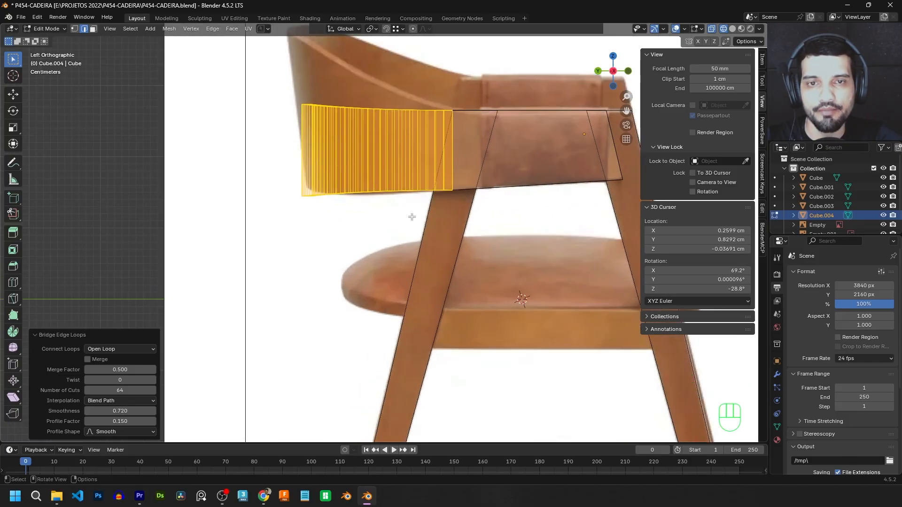
pyautogui.scroll(-3, 411, 217)
pyautogui.moveTo(411, 217); pyautogui.dragTo(369, 190, button='middle')
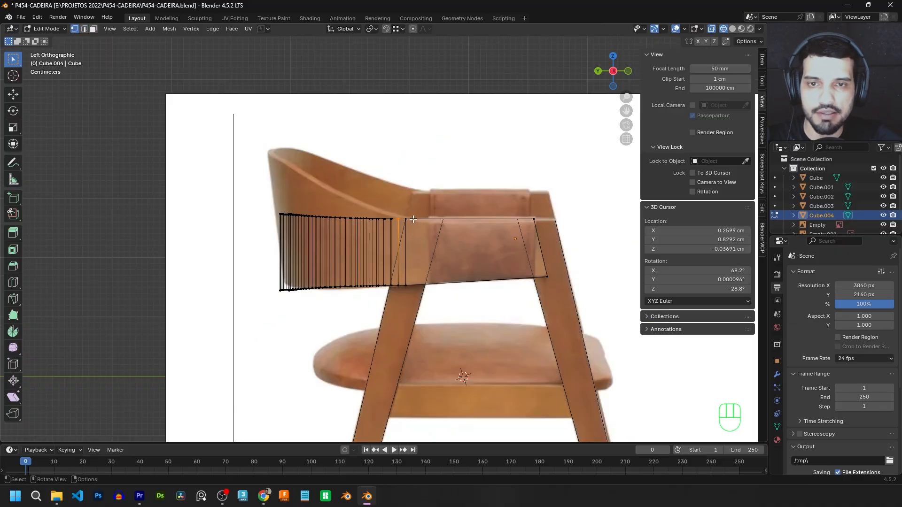
# Raise the first two sets of backrest top-edge vertices behind the armrest along Z, following the curve in the side reference.
pyautogui.moveTo(395, 223); pyautogui.dragTo(401, 205)
pyautogui.scroll(3, 400, 206)
pyautogui.scroll(1, 413, 193)
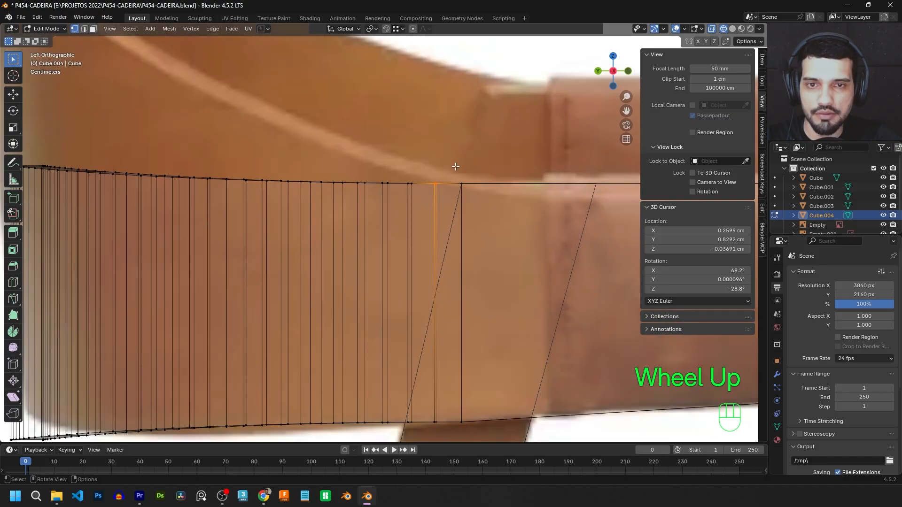
pyautogui.moveTo(423, 187)
pyautogui.keyDown('shift'); pyautogui.mouseDown(button='middle')
pyautogui.moveTo(430, 181)
pyautogui.moveTo(412, 180)
pyautogui.mouseUp(button='middle'); pyautogui.keyUp('shift')
pyautogui.scroll(3, 435, 177)
pyautogui.press('g')
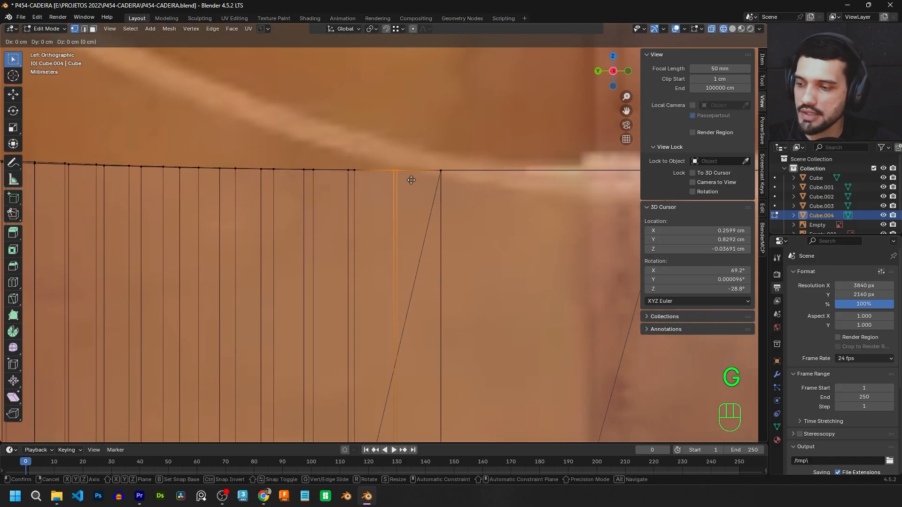
pyautogui.press('z')
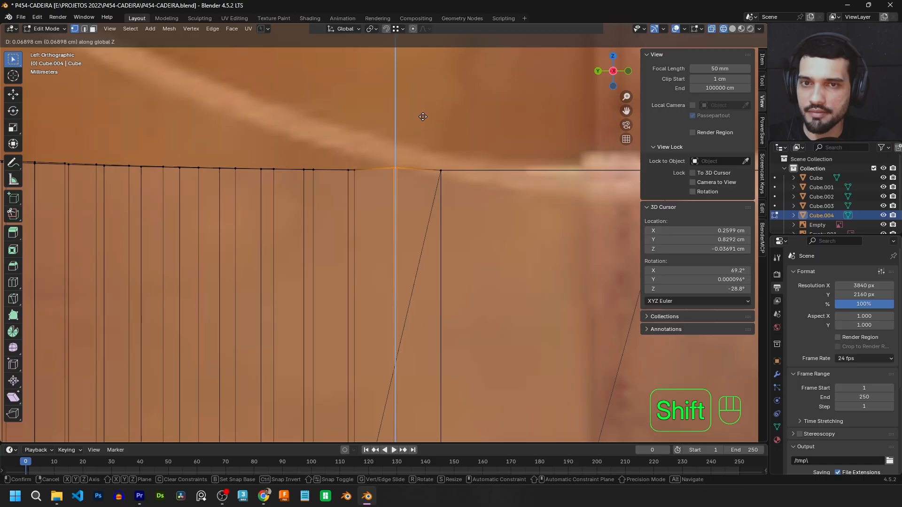
pyautogui.keyDown('shift'); pyautogui.click(423, 112); pyautogui.keyUp('shift')
pyautogui.moveTo(360, 191); pyautogui.dragTo(346, 176)
pyautogui.press('g')
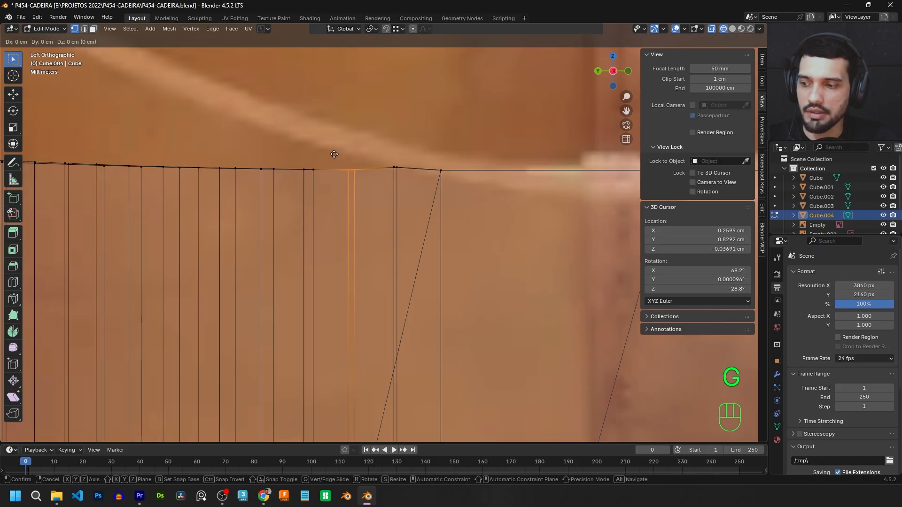
pyautogui.press('z')
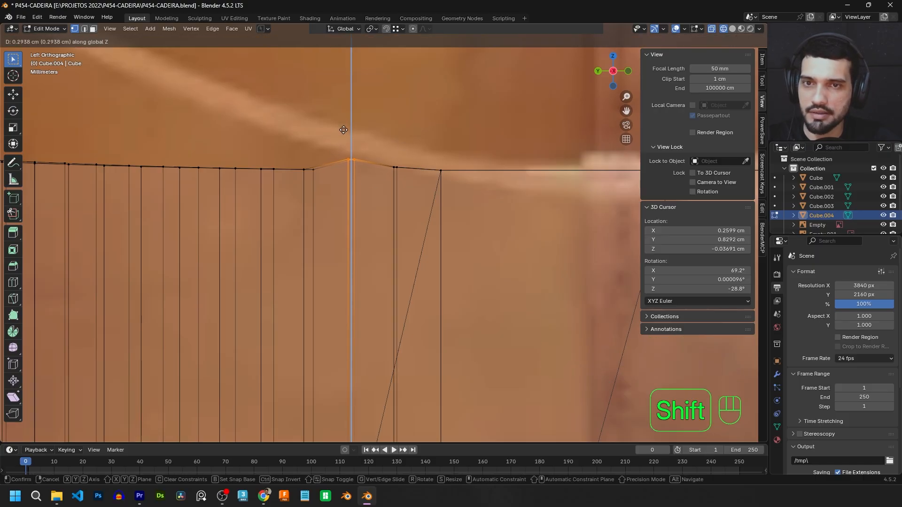
pyautogui.keyDown('shift'); pyautogui.click(345, 121); pyautogui.keyUp('shift')
# Raise the next backrest top-edge vertices along Z toward the reference curve, moving the last set 0.92992 cm.
pyautogui.click(304, 169)
pyautogui.press('g')
pyautogui.press('z')
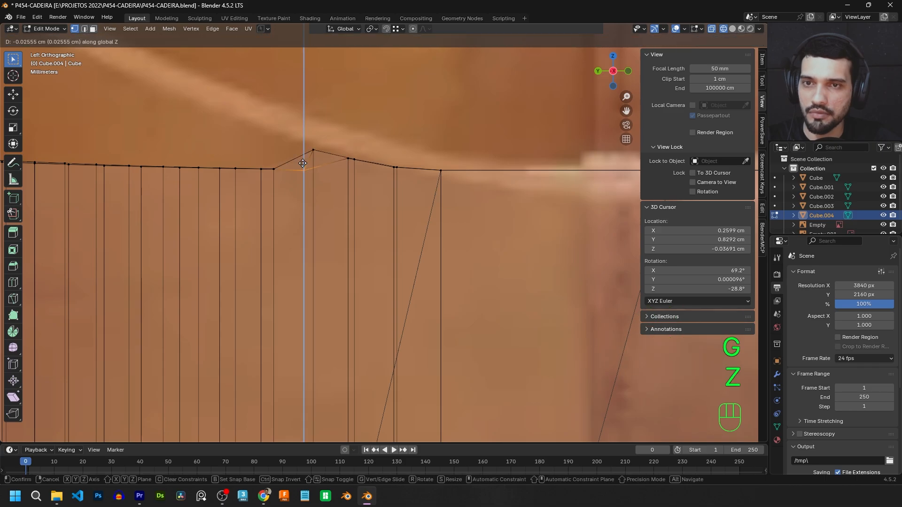
pyautogui.keyDown('shift'); pyautogui.click(300, 113); pyautogui.keyUp('shift')
pyautogui.moveTo(280, 176); pyautogui.dragTo(273, 165)
pyautogui.moveTo(273, 164); pyautogui.dragTo(270, 161)
# Fine-tune the raised top-edge vertices nearest the armrest along Z, nudging them up 0.009242 cm and 0.007427 cm.
pyautogui.moveTo(550, 182); pyautogui.dragTo(532, 162)
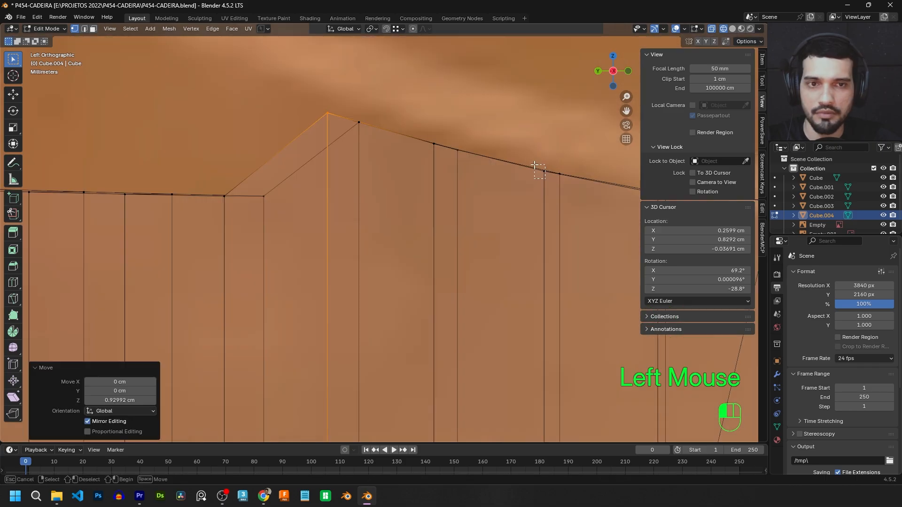
pyautogui.press('g')
pyautogui.press('z')
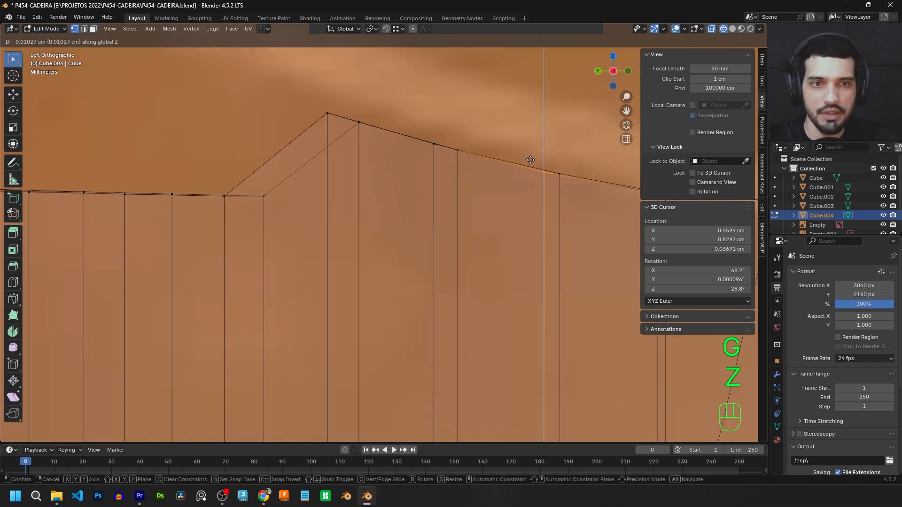
pyautogui.keyDown('shift'); pyautogui.click(533, 141); pyautogui.keyUp('shift')
pyautogui.keyDown('shift'); pyautogui.moveTo(533, 141); pyautogui.dragTo(463, 153, button='middle'); pyautogui.keyUp('shift')
pyautogui.scroll(2, 462, 153)
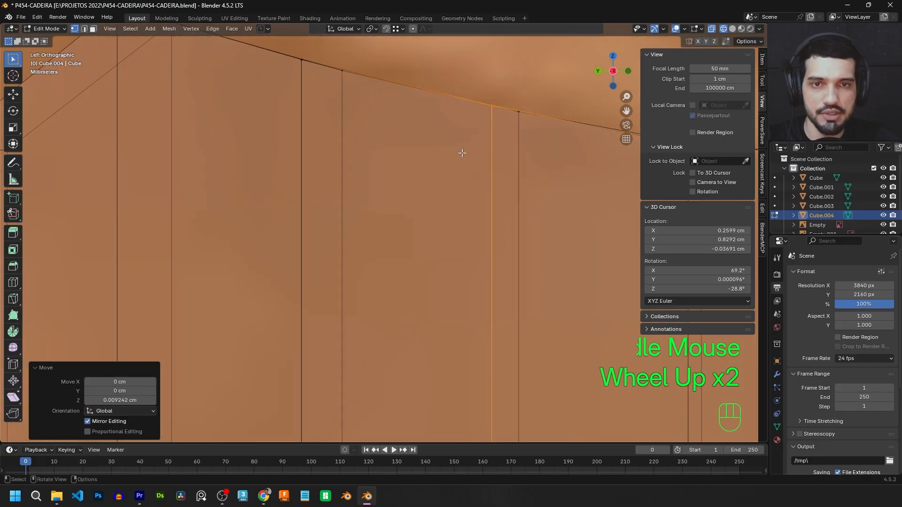
pyautogui.keyDown('shift'); pyautogui.moveTo(559, 147); pyautogui.dragTo(336, 159, button='middle'); pyautogui.keyUp('shift')
pyautogui.moveTo(477, 168); pyautogui.dragTo(453, 142)
pyautogui.press('g')
pyautogui.press('z')
pyautogui.keyDown('shift'); pyautogui.click(448, 133); pyautogui.keyUp('shift')
# Examine the partly raised top edge of the backrest in solid shading from a perspective view.
pyautogui.scroll(-4, 386, 156)
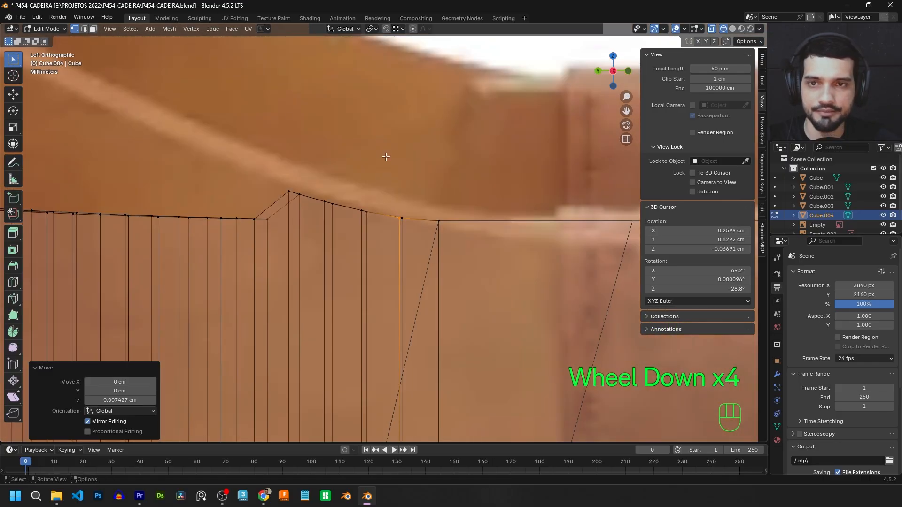
pyautogui.scroll(-6, 386, 156)
pyautogui.moveTo(386, 156)
pyautogui.mouseDown(button='middle')
pyautogui.moveTo(324, 188)
pyautogui.moveTo(426, 192)
pyautogui.mouseUp(button='middle')
pyautogui.scroll(-2, 324, 188)
pyautogui.press('z')
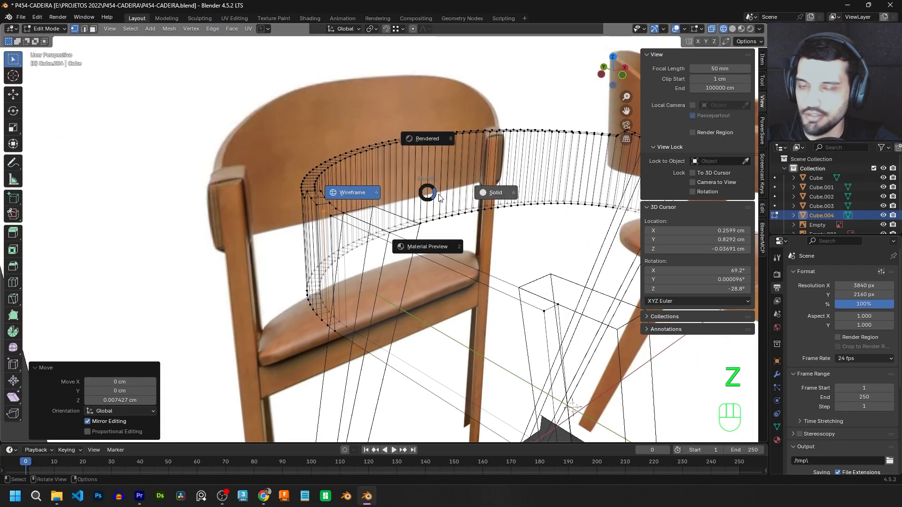
pyautogui.click(496, 192)
pyautogui.scroll(2, 422, 225)
pyautogui.moveTo(421, 235)
pyautogui.keyDown('shift'); pyautogui.mouseDown(button='middle')
pyautogui.moveTo(421, 224)
pyautogui.moveTo(357, 240)
pyautogui.moveTo(439, 244)
pyautogui.mouseUp(button='middle'); pyautogui.keyUp('shift')
pyautogui.scroll(2, 421, 225)
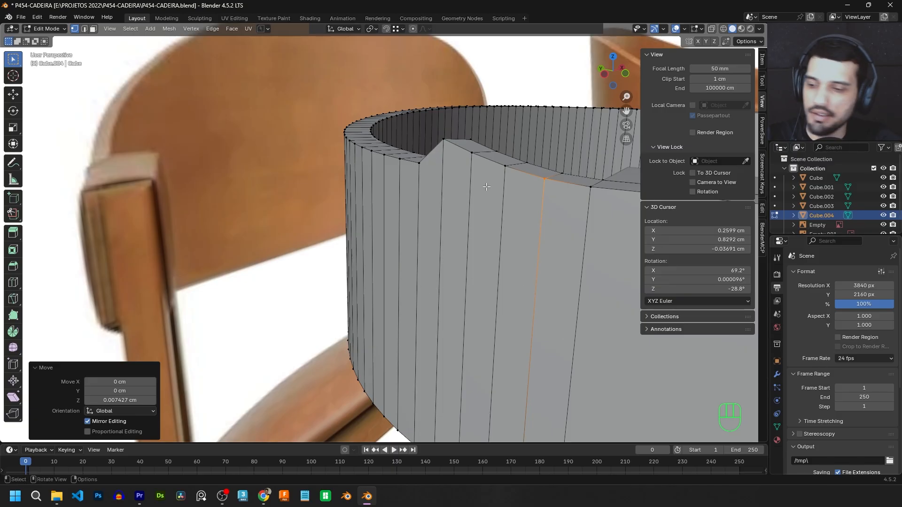
# Return to the wireframe left side view and raise the lower top-edge vertex beside the step toward the reference curve along Z.
pyautogui.press('ctrl+KP_3')
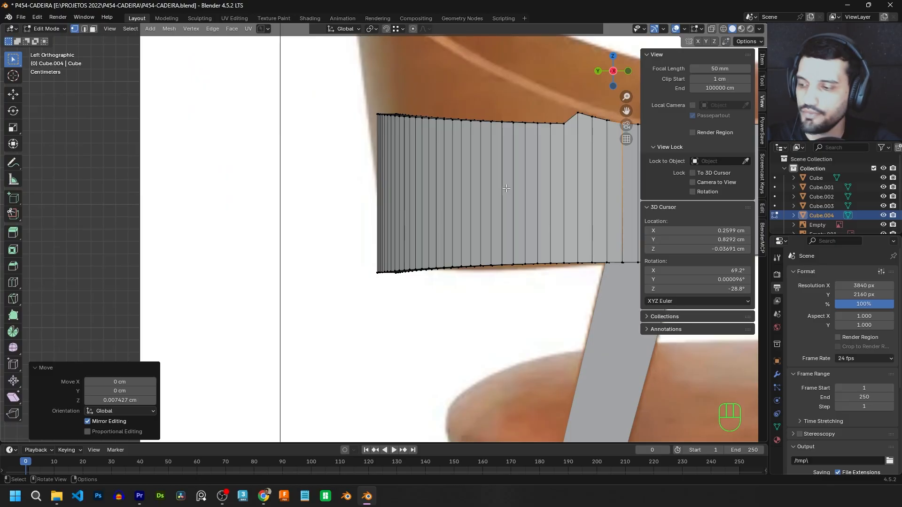
pyautogui.press('z')
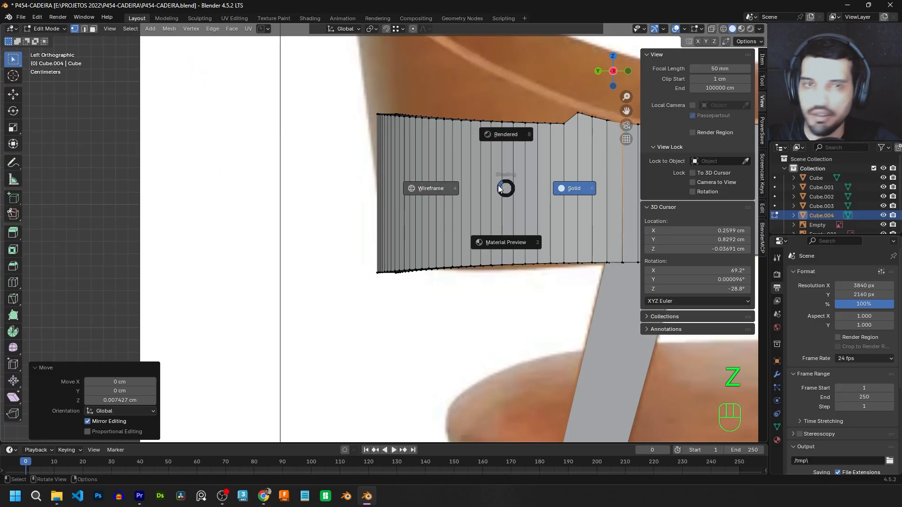
pyautogui.click(424, 188)
pyautogui.moveTo(571, 63)
pyautogui.keyDown('shift'); pyautogui.mouseDown(button='middle')
pyautogui.moveTo(420, 84)
pyautogui.moveTo(257, 262)
pyautogui.mouseUp(button='middle'); pyautogui.keyUp('shift')
pyautogui.scroll(6, 420, 83)
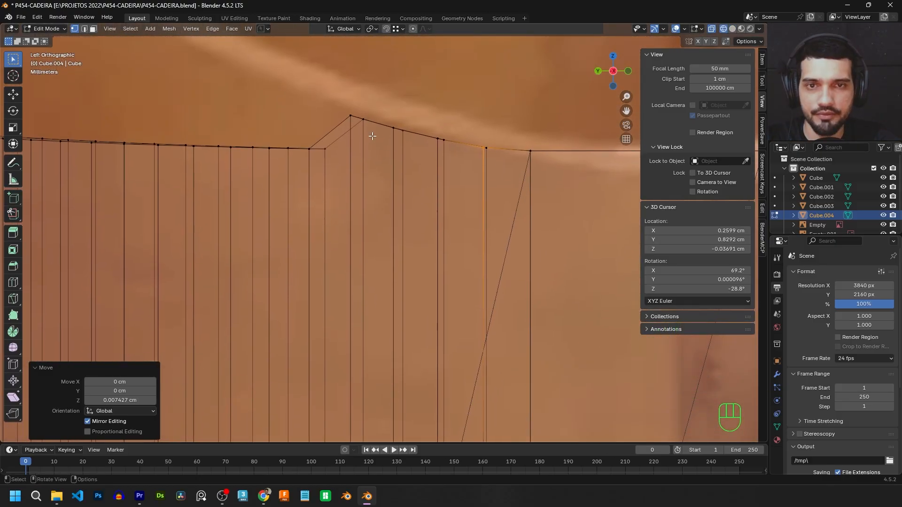
pyautogui.scroll(3, 377, 128)
pyautogui.keyDown('shift'); pyautogui.moveTo(376, 128); pyautogui.dragTo(440, 273, button='middle'); pyautogui.keyUp('shift')
pyautogui.click(349, 239)
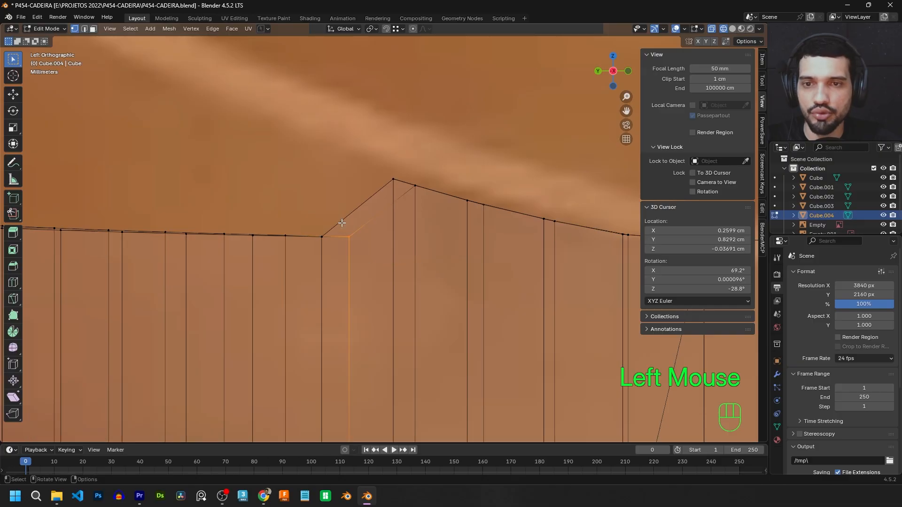
pyautogui.press('g')
pyautogui.press('z')
pyautogui.click(378, 87)
# Adjust further backrest top-edge vertices along Z to smooth the reference curve, moving the last set -0.019509 cm.
pyautogui.scroll(9, 378, 188)
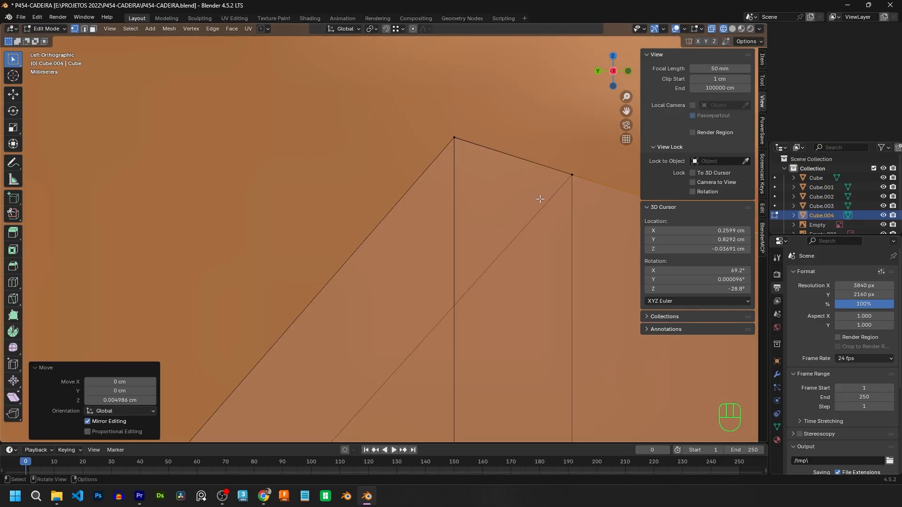
pyautogui.click(464, 207)
pyautogui.press('g')
pyautogui.press('z')
pyautogui.click(459, 226)
pyautogui.press('g')
pyautogui.press('z')
pyautogui.click(389, 129)
pyautogui.scroll(-6, 422, 187)
pyautogui.click(470, 236)
pyautogui.press('g')
pyautogui.press('z')
pyautogui.click(463, 227)
pyautogui.scroll(-8, 463, 227)
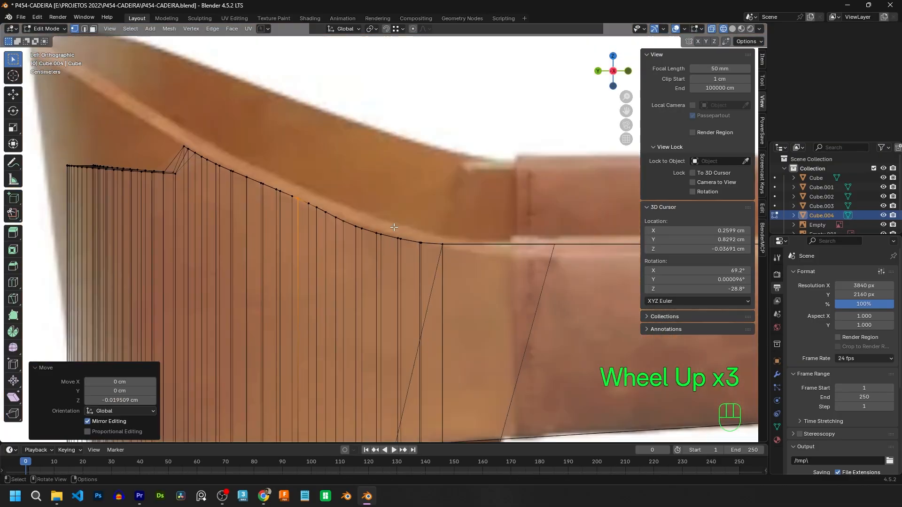
# Switch to Object Mode, deselect the backrest, and examine its shape in solid shading from a perspective view.
pyautogui.moveTo(377, 135); pyautogui.dragTo(369, 174, button='middle')
pyautogui.keyDown('shift'); pyautogui.moveTo(369, 175); pyautogui.dragTo(347, 221, button='middle'); pyautogui.keyUp('shift')
pyautogui.scroll(2, 331, 229)
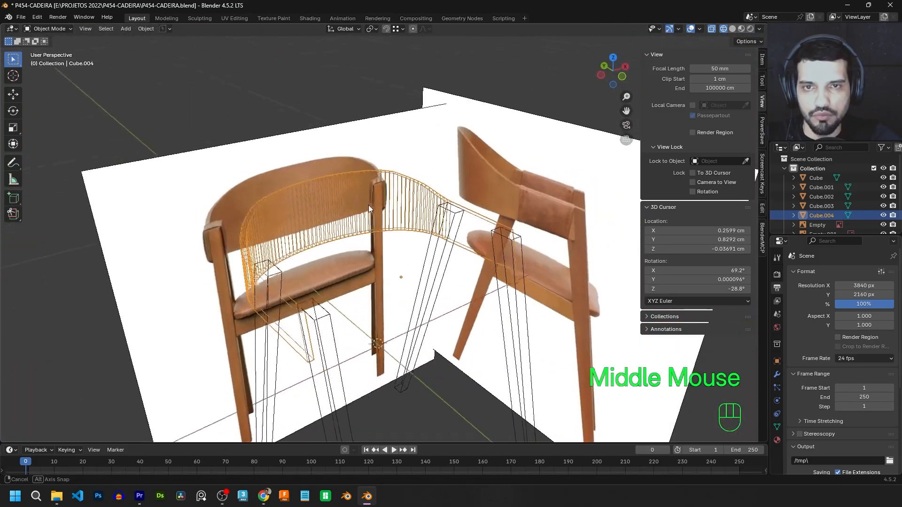
pyautogui.moveTo(368, 204); pyautogui.dragTo(369, 195, button='middle')
pyautogui.click(332, 77)
pyautogui.moveTo(331, 76)
pyautogui.mouseDown(button='middle')
pyautogui.moveTo(347, 141)
pyautogui.moveTo(371, 138)
pyautogui.mouseUp(button='middle')
pyautogui.press('z')
pyautogui.click(427, 151)
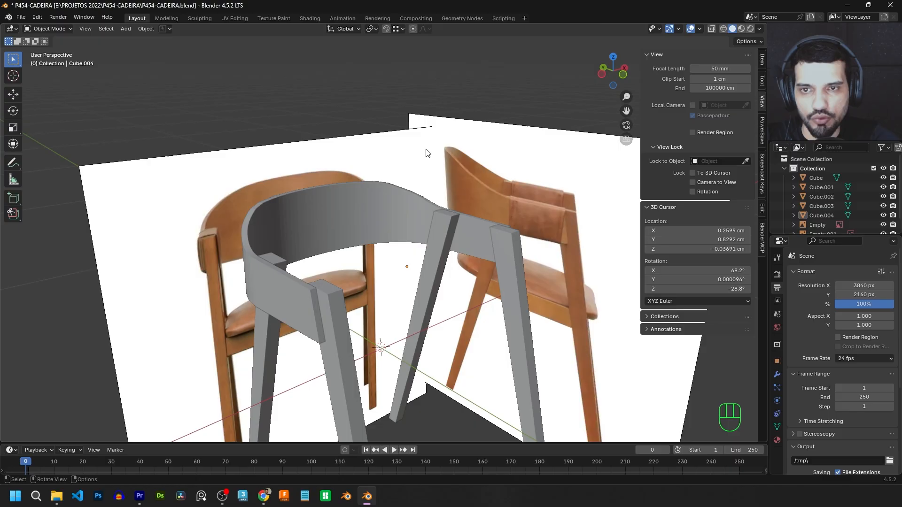
# Examine the backrest's curved shape in wireframe and solid shading from several perspective angles.
pyautogui.moveTo(427, 151); pyautogui.dragTo(347, 153, button='middle')
pyautogui.scroll(3, 336, 156)
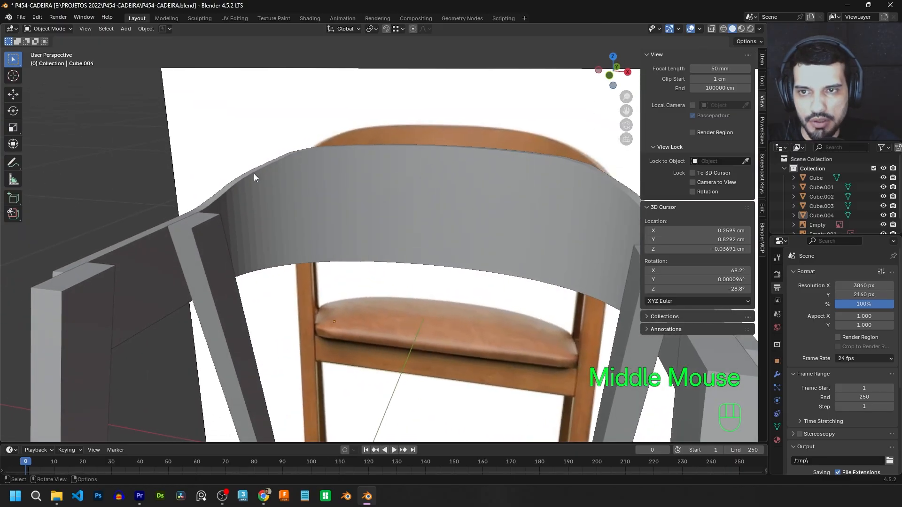
pyautogui.press('Tab')
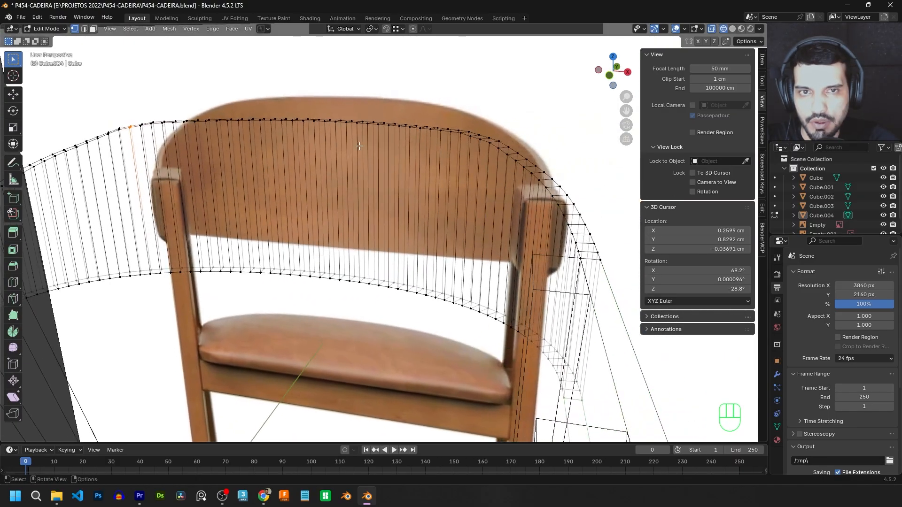
pyautogui.moveTo(371, 141); pyautogui.dragTo(481, 171, button='middle')
pyautogui.scroll(-2, 461, 136)
pyautogui.press('g')
pyautogui.press('z')
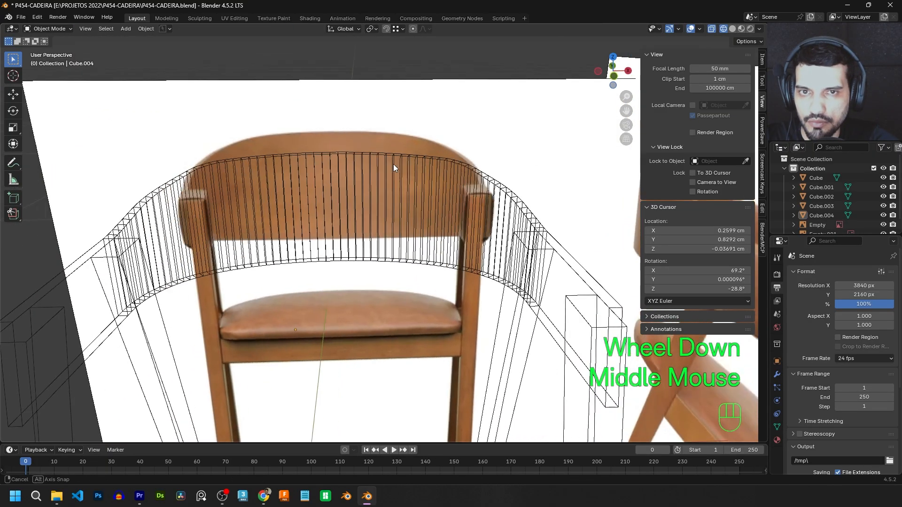
pyautogui.moveTo(393, 164); pyautogui.dragTo(380, 161, button='middle')
pyautogui.press('z')
pyautogui.click(448, 161)
pyautogui.scroll(-2, 448, 161)
pyautogui.moveTo(367, 202); pyautogui.dragTo(457, 196, button='middle')
pyautogui.moveTo(463, 198)
pyautogui.mouseDown(button='middle')
pyautogui.moveTo(373, 193)
pyautogui.moveTo(426, 243)
pyautogui.moveTo(458, 181)
pyautogui.mouseUp(button='middle')
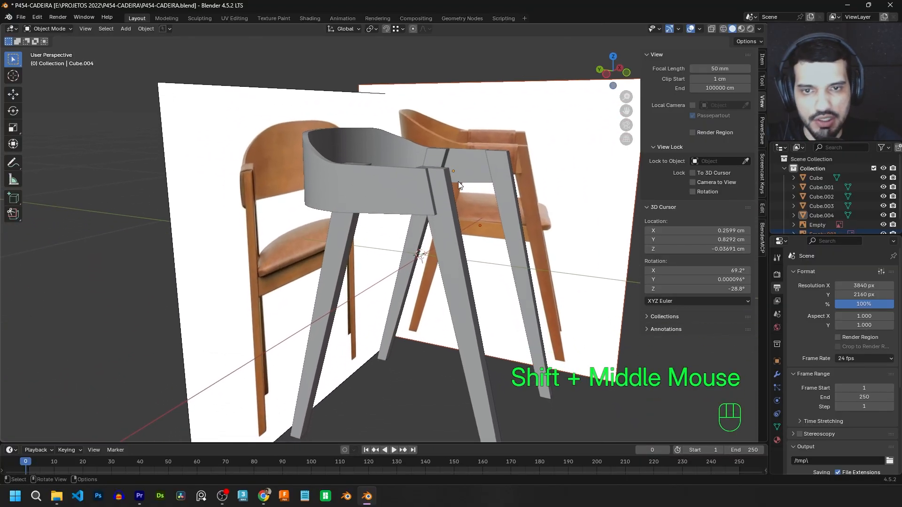
# Examine the full leg and backrest assembly against the front and side reference images.
pyautogui.click(422, 189)
pyautogui.moveTo(367, 299); pyautogui.dragTo(382, 182, button='middle')
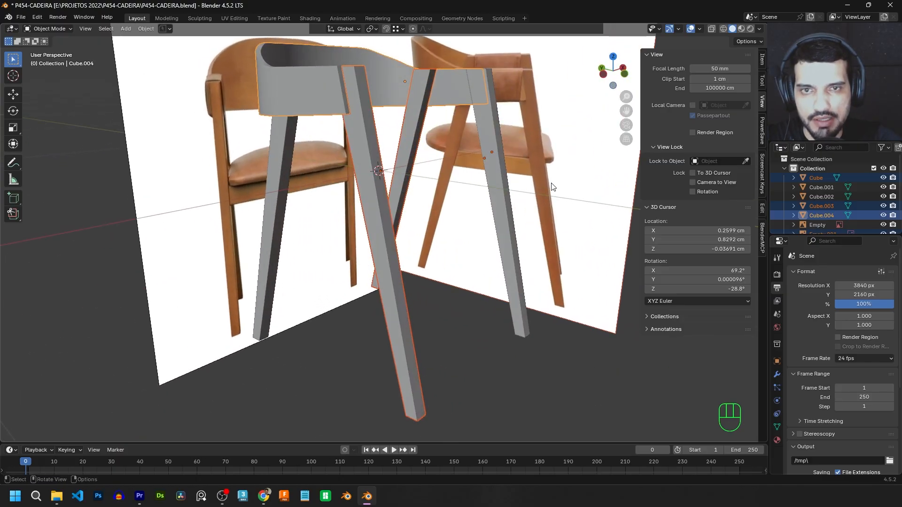
pyautogui.moveTo(552, 187); pyautogui.dragTo(395, 179, button='middle')
pyautogui.scroll(-3, 396, 178)
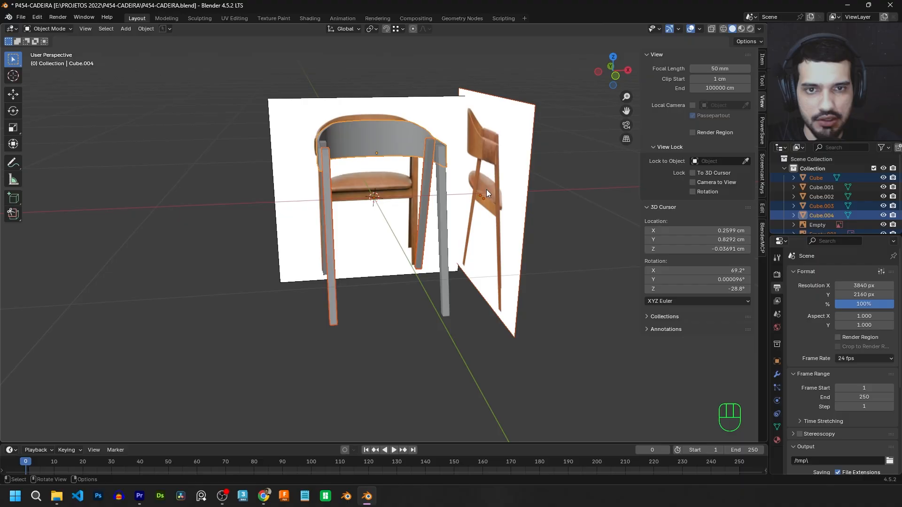
pyautogui.scroll(4, 396, 209)
pyautogui.moveTo(542, 140); pyautogui.dragTo(554, 154, button='middle')
pyautogui.scroll(-3, 554, 154)
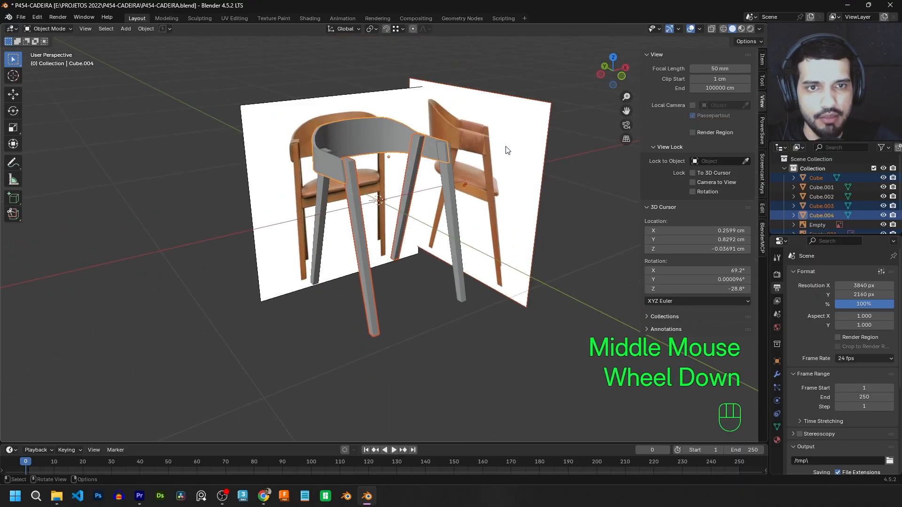
# Add a cube for the seat rail and show the left side view in wireframe shading.
pyautogui.press('KP_3')
pyautogui.press('KP_9')
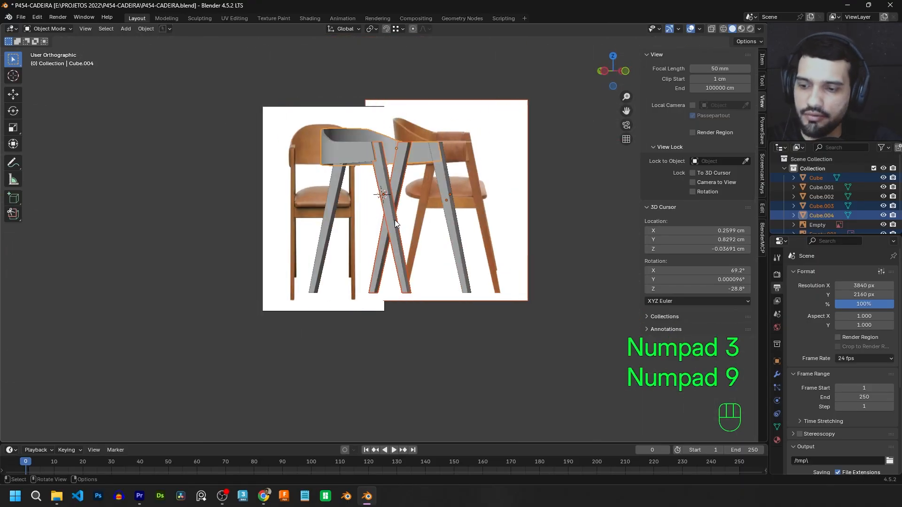
pyautogui.scroll(2, 409, 192)
pyautogui.keyDown('shift'); pyautogui.moveTo(409, 193); pyautogui.dragTo(430, 179, button='middle'); pyautogui.keyUp('shift')
pyautogui.scroll(2, 446, 160)
pyautogui.scroll(-2, 429, 179)
pyautogui.scroll(-3, 430, 177)
pyautogui.hotkey('shift', 'a')
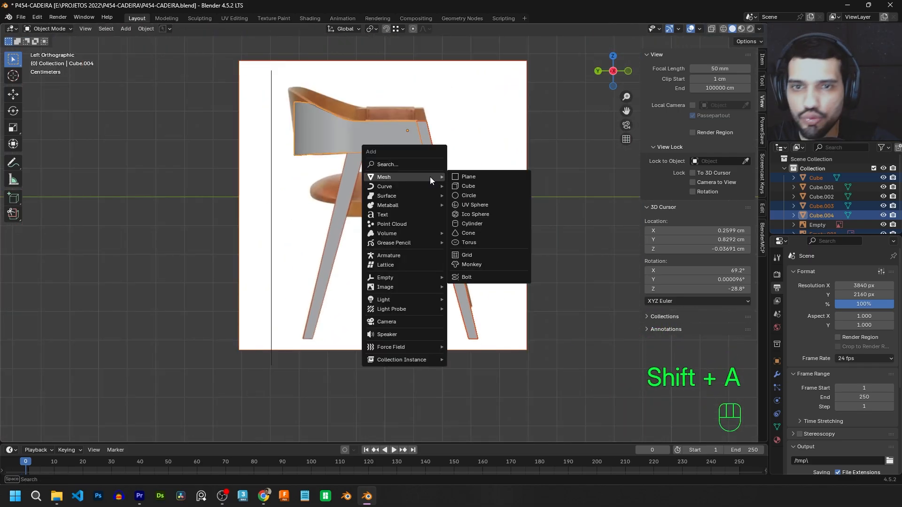
pyautogui.click(475, 188)
pyautogui.press('z')
pyautogui.click(402, 187)
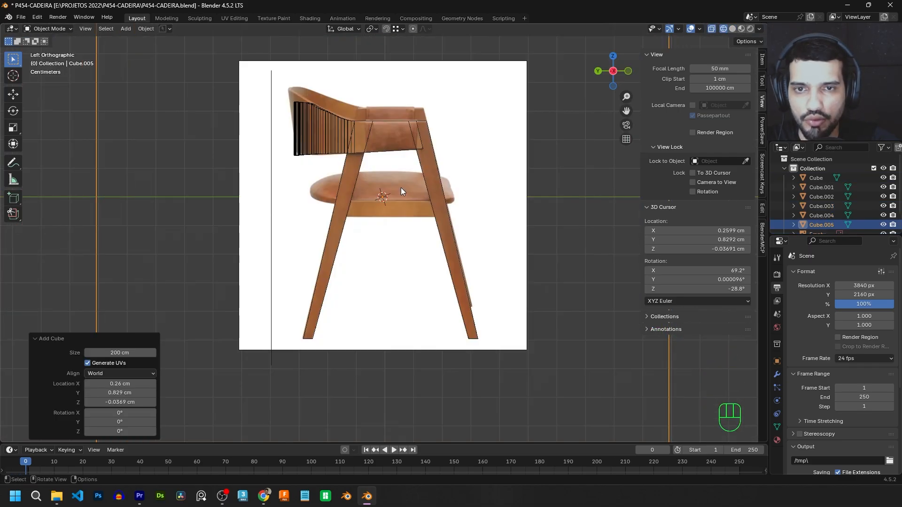
# Scale the cube down to about 5.29 cm and place it over the reference rail below the seat.
pyautogui.scroll(-2, 401, 187)
pyautogui.press('s')
pyautogui.click(393, 205)
pyautogui.scroll(4, 404, 183)
pyautogui.press('g')
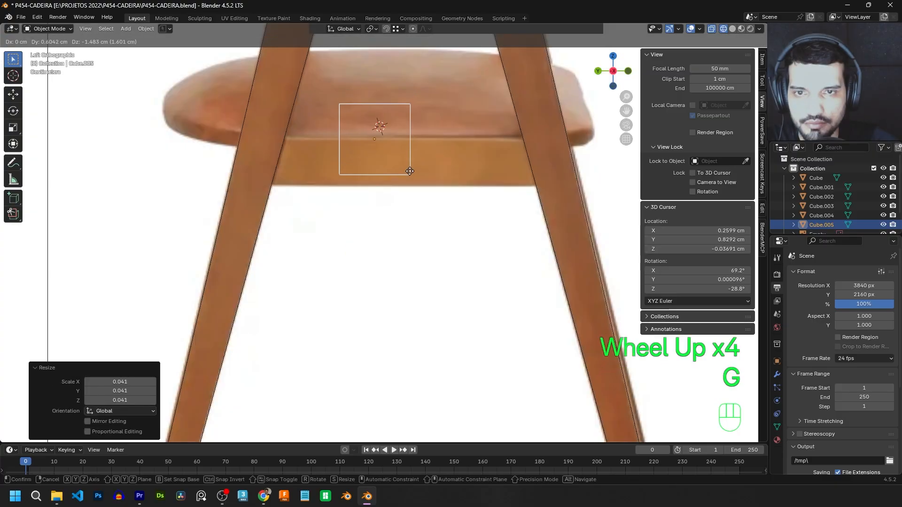
pyautogui.keyDown('shift'); pyautogui.click(412, 195); pyautogui.keyUp('shift')
pyautogui.press('s')
pyautogui.click(409, 165)
pyautogui.press('g')
pyautogui.click(406, 170)
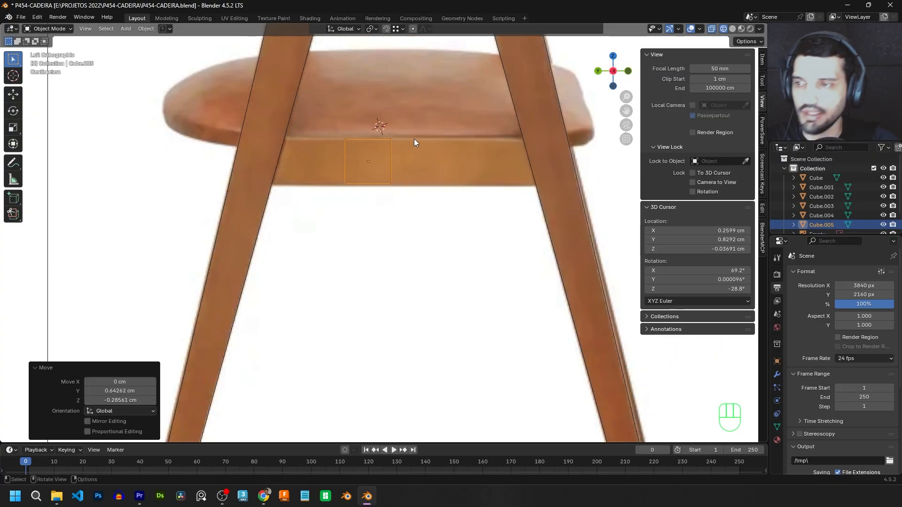
# Apply the cube's scale and move it along Y onto the rear leg, to Y 11.886 cm.
pyautogui.hotkey('ctrl', 'a')
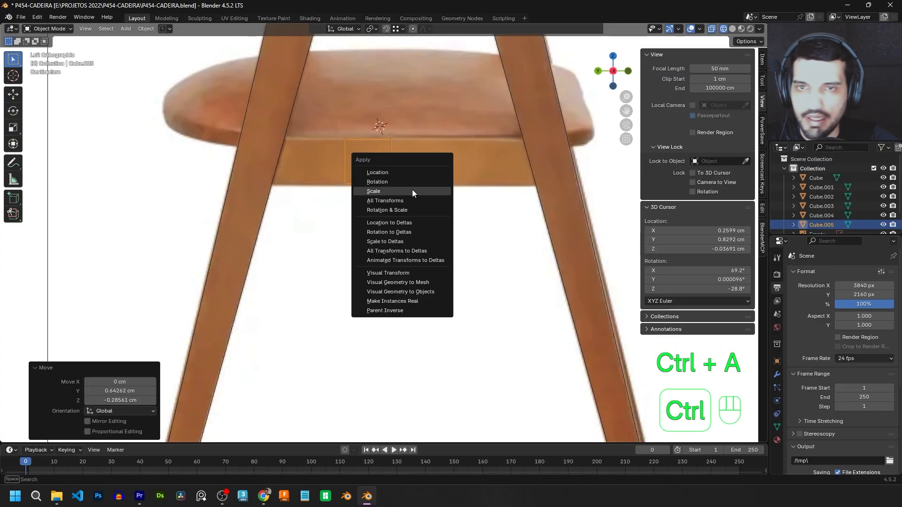
pyautogui.click(370, 191)
pyautogui.click(762, 59)
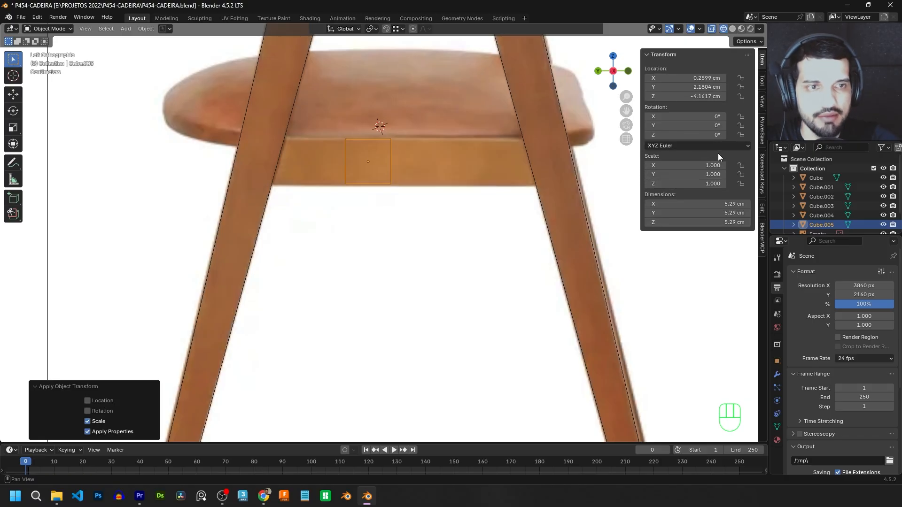
pyautogui.keyDown('shift'); pyautogui.click(402, 122); pyautogui.keyUp('shift')
# Stretch the cube into a rail by moving its front vertices -29.044 cm along Y into the front leg.
pyautogui.press('Tab')
pyautogui.press('g')
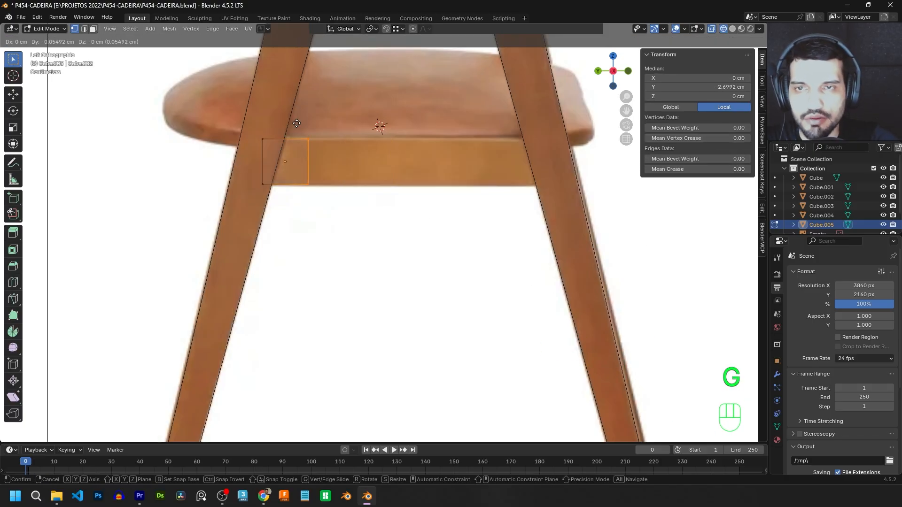
pyautogui.press('x')
pyautogui.press('y')
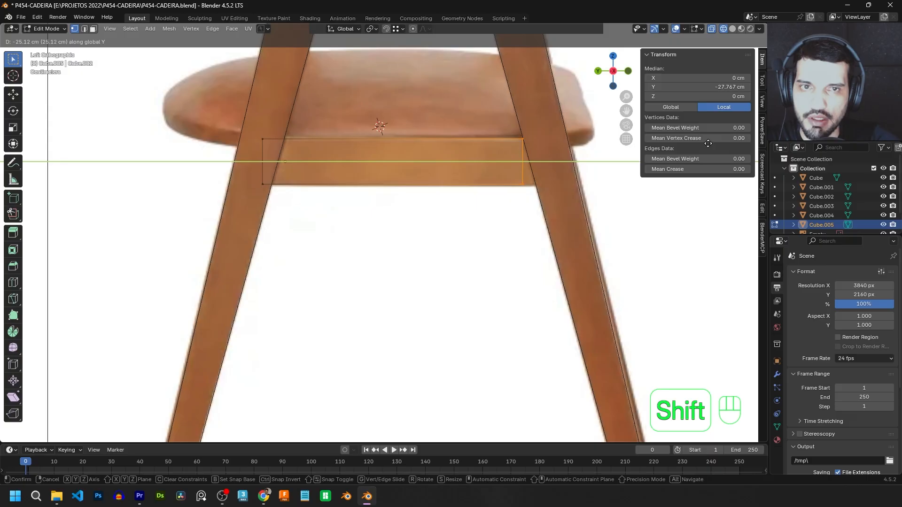
pyautogui.click(31, 148)
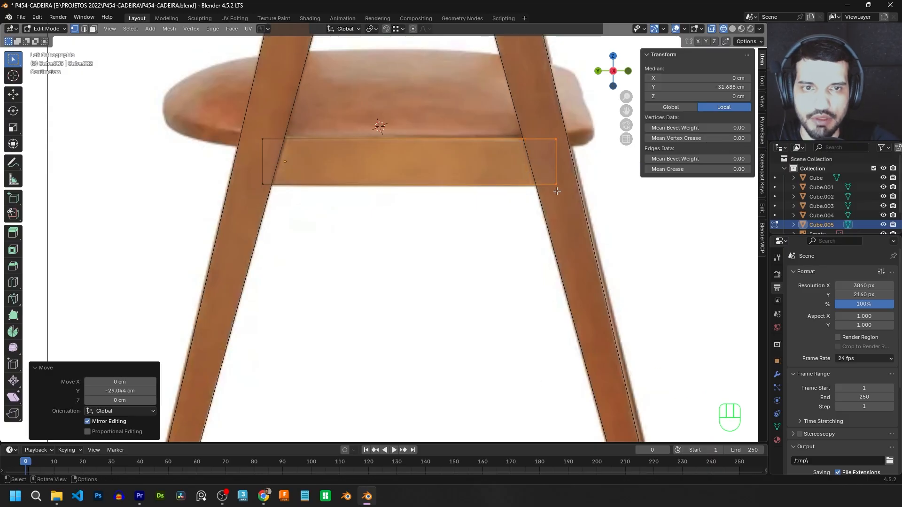
# Slant the rail's ends like the legs, moving the lower front vertices -1.1424 cm and lower rear vertices about 1.34 cm along Y.
pyautogui.moveTo(560, 191); pyautogui.dragTo(551, 173)
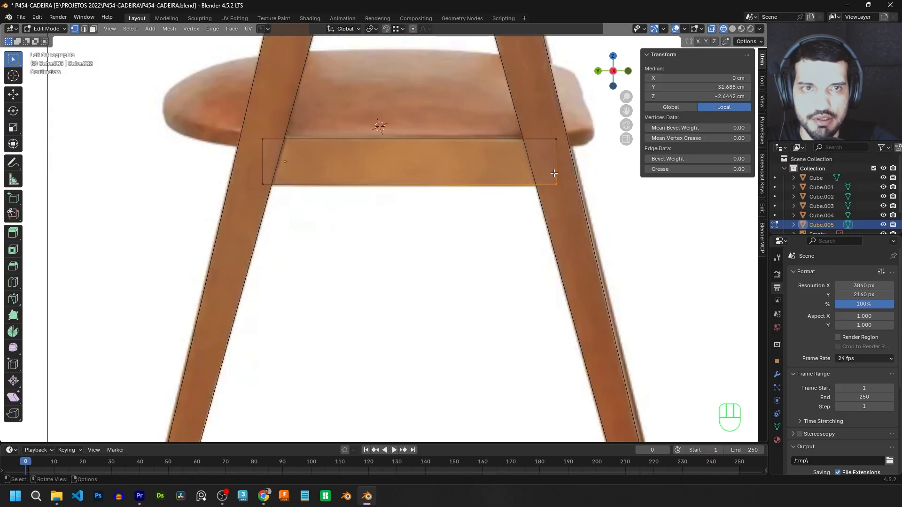
pyautogui.press('g')
pyautogui.press('y')
pyautogui.click(563, 174)
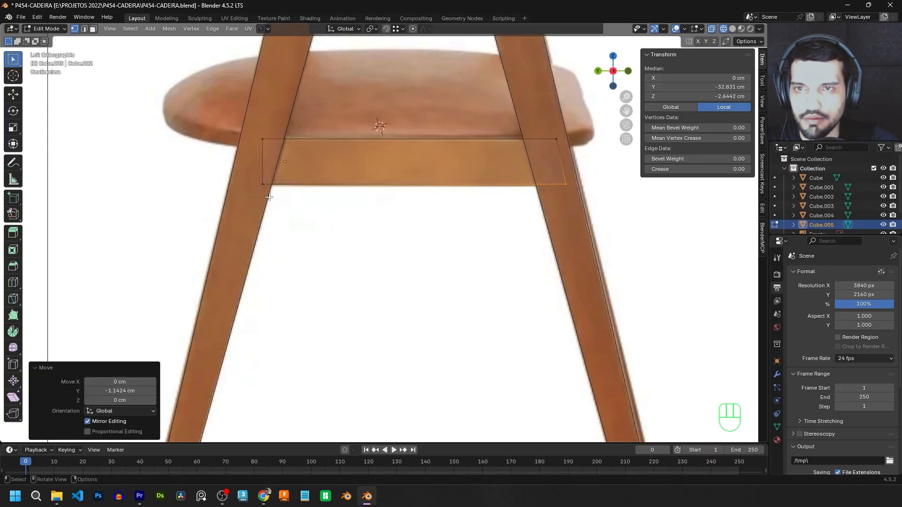
pyautogui.click(269, 197)
pyautogui.press('g')
pyautogui.press('y')
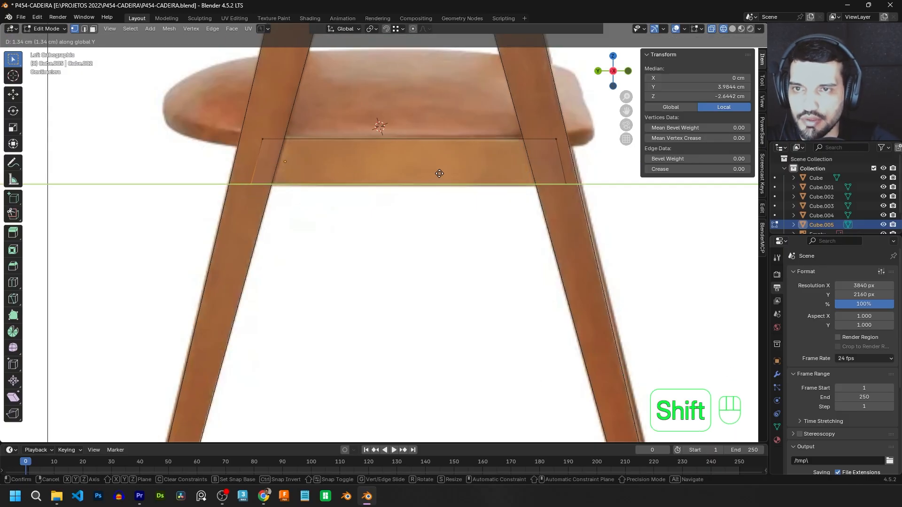
pyautogui.keyDown('shift'); pyautogui.click(439, 174); pyautogui.keyUp('shift')
# Extend the rail's rear end 1.3347 cm along Y into the rear leg.
pyautogui.moveTo(320, 196); pyautogui.dragTo(188, 106)
pyautogui.press('g')
pyautogui.press('y')
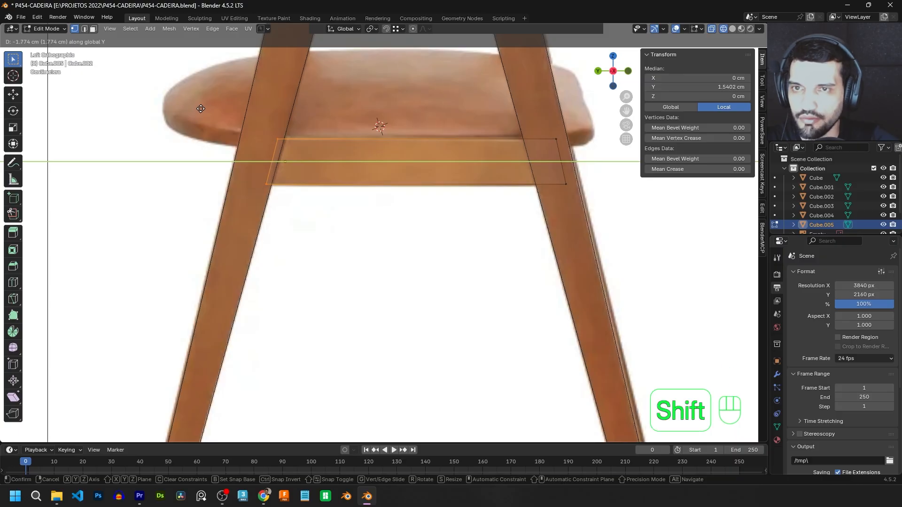
pyautogui.keyDown('shift'); pyautogui.click(690, 181); pyautogui.keyUp('shift')
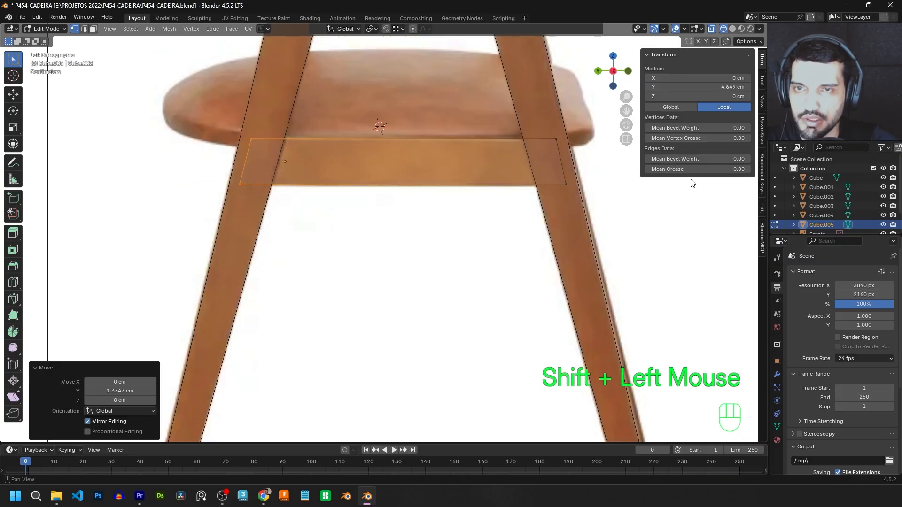
# Move the whole rail mesh -22.043 cm along X to line up with the legs on the negative X side.
pyautogui.press('KP_7')
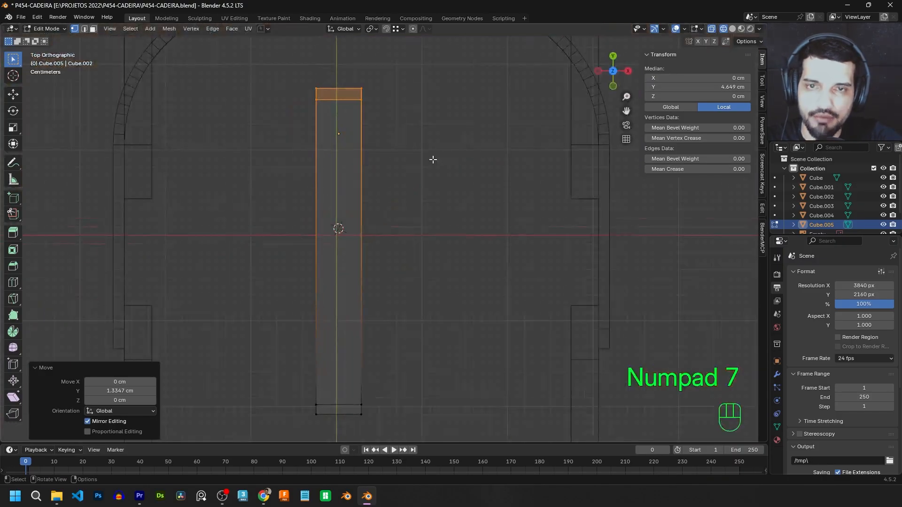
pyautogui.scroll(-2, 413, 137)
pyautogui.press('a')
pyautogui.press('g')
pyautogui.press('x')
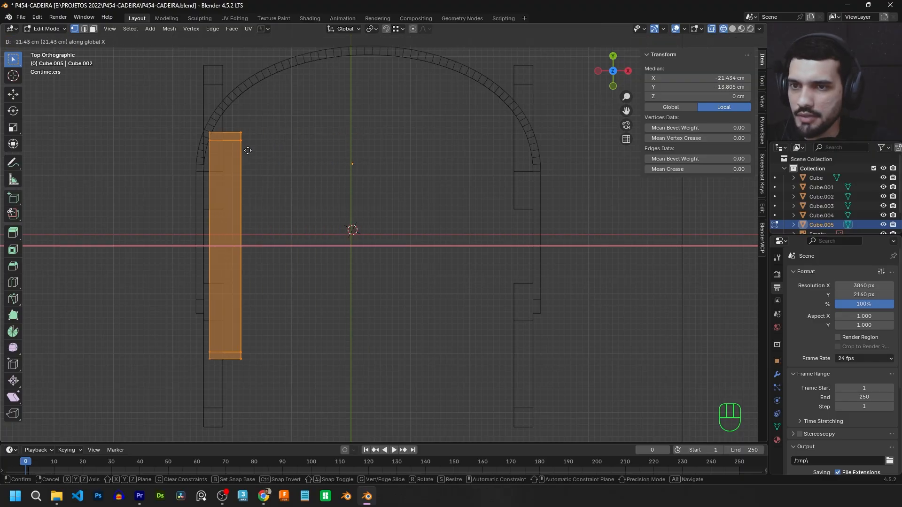
pyautogui.keyDown('shift'); pyautogui.click(230, 160); pyautogui.keyUp('shift')
# Thin the rail by moving its inner side vertices -2.8539 cm along X to sit within the leg thickness.
pyautogui.keyDown('shift'); pyautogui.moveTo(228, 160); pyautogui.dragTo(382, 160, button='middle'); pyautogui.keyUp('shift')
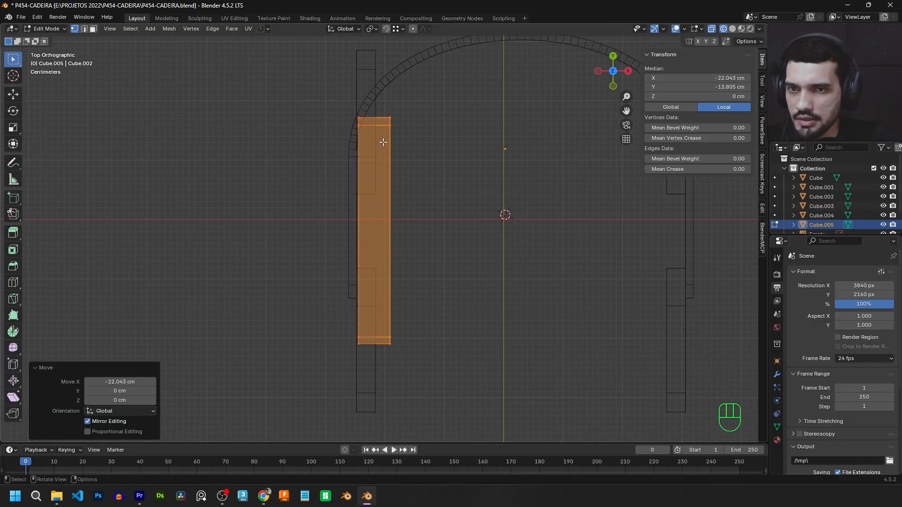
pyautogui.scroll(2, 382, 160)
pyautogui.moveTo(451, 171)
pyautogui.keyDown('shift'); pyautogui.mouseDown(button='middle')
pyautogui.moveTo(459, 169)
pyautogui.moveTo(435, 170)
pyautogui.mouseUp(button='middle'); pyautogui.keyUp('shift')
pyautogui.scroll(-2, 458, 157)
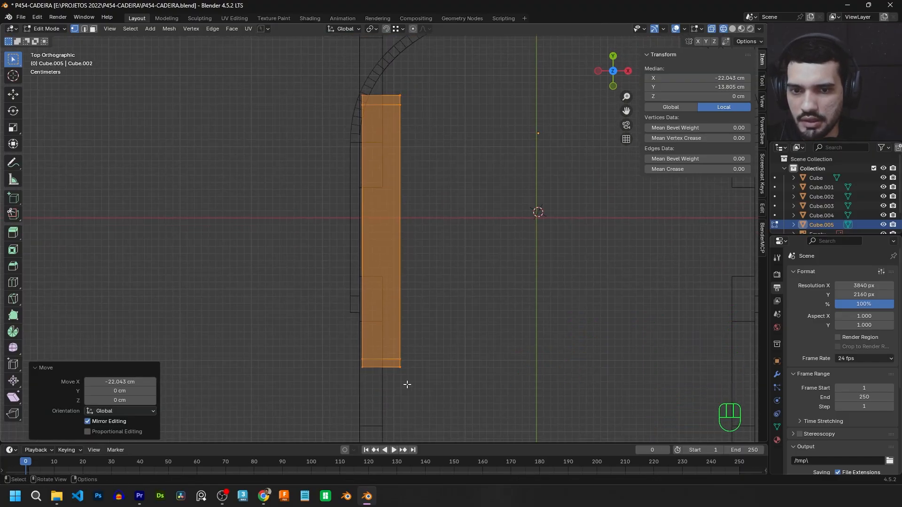
pyautogui.moveTo(412, 386); pyautogui.dragTo(394, 63)
pyautogui.press('g')
pyautogui.press('x')
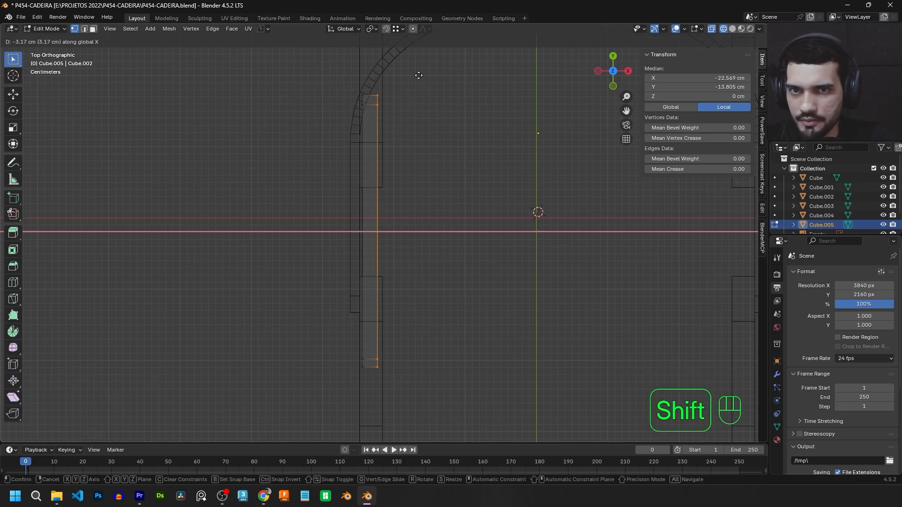
pyautogui.keyDown('shift'); pyautogui.click(435, 78); pyautogui.keyUp('shift')
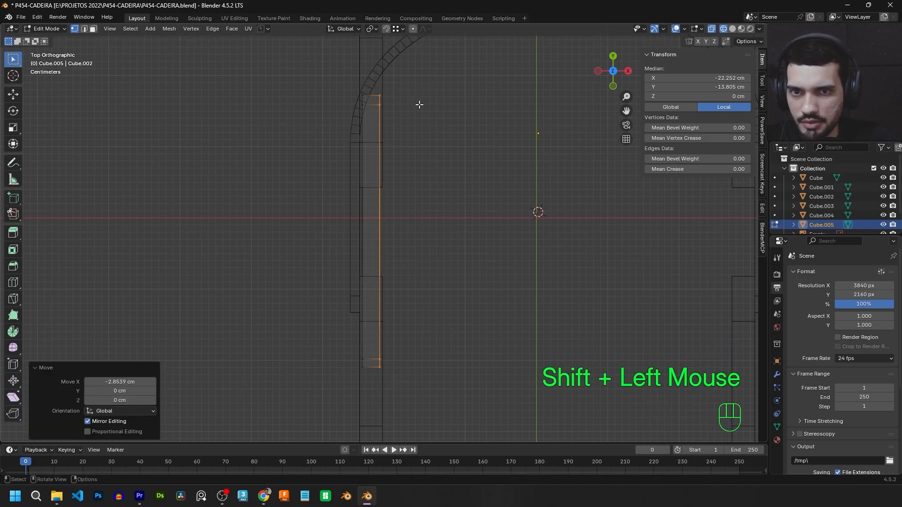
# Return to Object Mode and examine the side rail between the legs in solid shading.
pyautogui.press('Tab')
pyautogui.moveTo(398, 156); pyautogui.dragTo(590, 119, button='middle')
pyautogui.press('z')
pyautogui.click(669, 122)
pyautogui.moveTo(520, 147); pyautogui.dragTo(450, 168, button='middle')
pyautogui.click(491, 201)
pyautogui.click(111, 235)
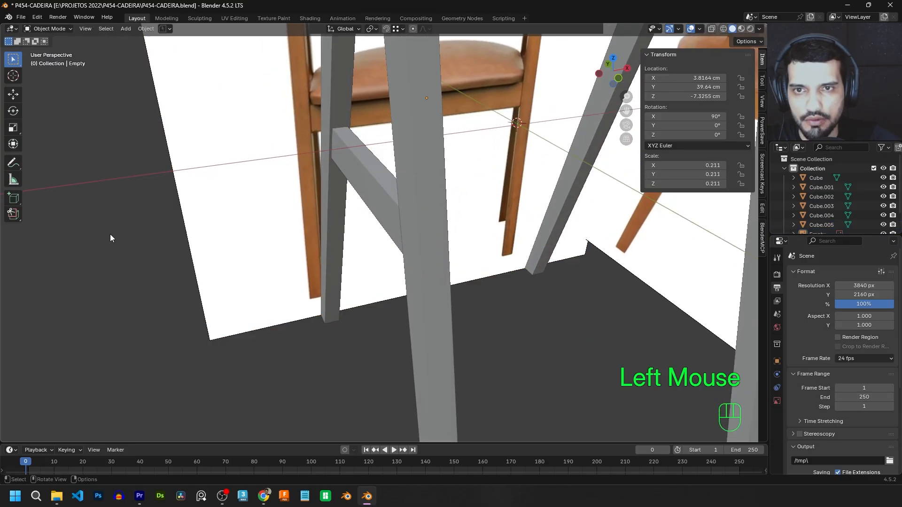
pyautogui.moveTo(111, 236); pyautogui.dragTo(344, 205, button='middle')
pyautogui.scroll(-2, 285, 157)
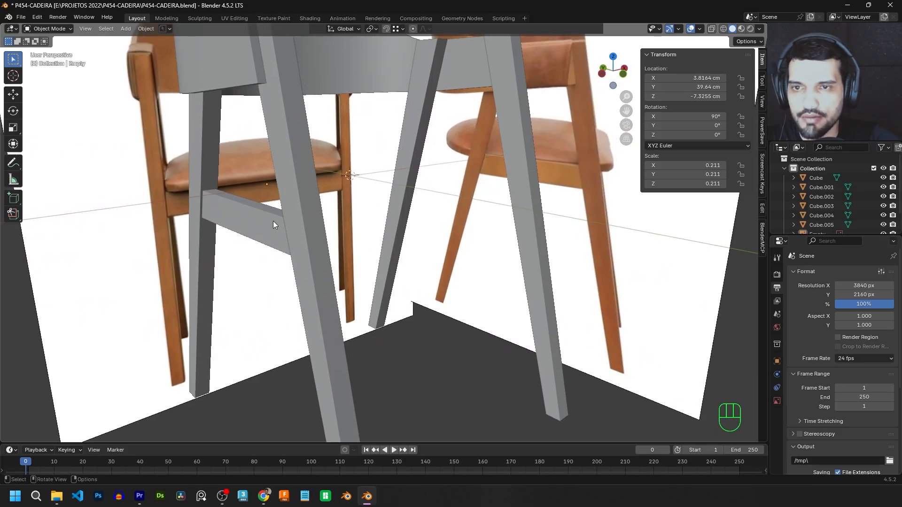
# Duplicate the side rail and move the copy 52.894 cm along X to the opposite legs.
pyautogui.click(272, 220)
pyautogui.keyDown('shift'); pyautogui.moveTo(273, 220); pyautogui.dragTo(431, 147, button='middle'); pyautogui.keyUp('shift')
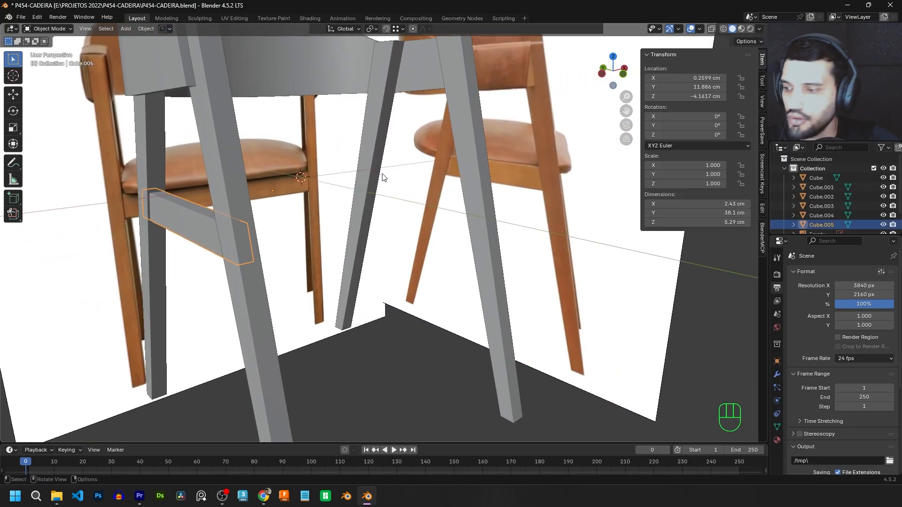
pyautogui.hotkey('shift', 'd')
pyautogui.press('x')
pyautogui.click(412, 171)
# Nudge the duplicated rail slightly in negative X to seat it within the opposite legs.
pyautogui.scroll(3, 411, 171)
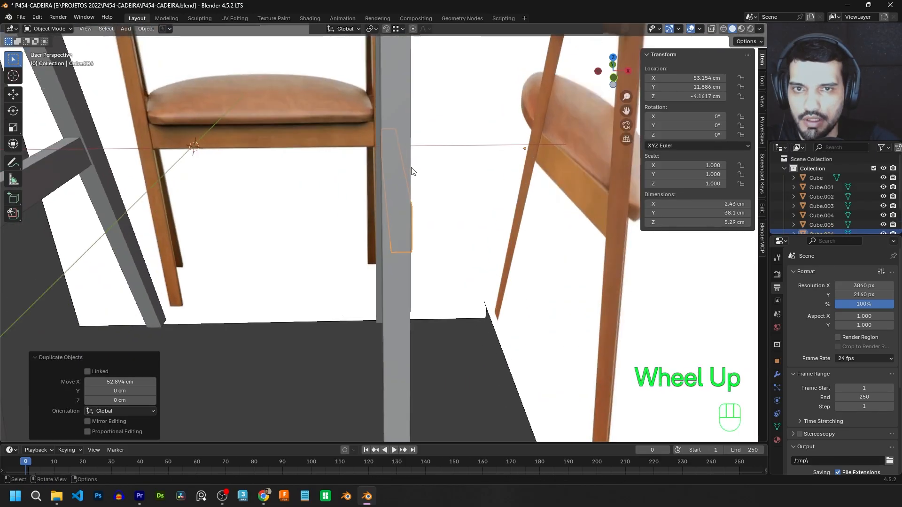
pyautogui.scroll(1, 412, 171)
pyautogui.keyDown('shift'); pyautogui.moveTo(412, 171); pyautogui.dragTo(379, 169, button='middle'); pyautogui.keyUp('shift')
pyautogui.press('g')
pyautogui.press('x')
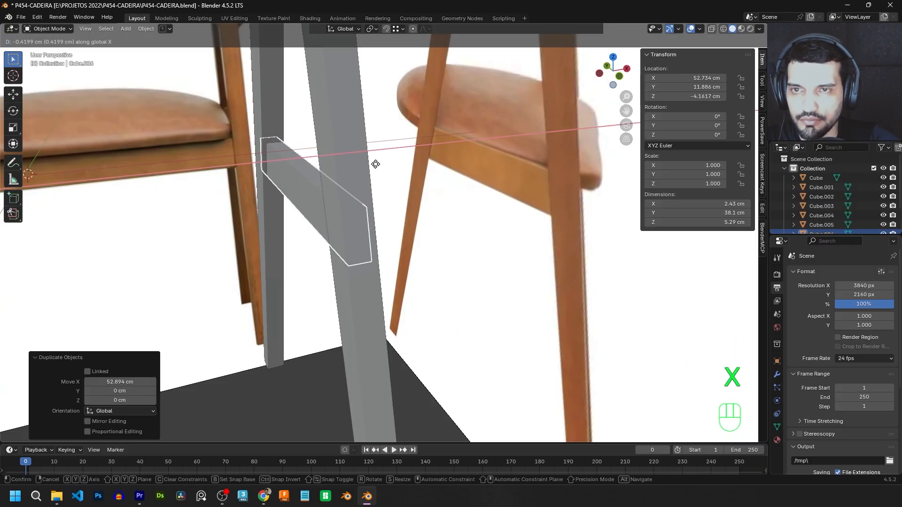
pyautogui.click(377, 166)
# Examine both side rails in perspective, and check the deselected model against the reference in front view.
pyautogui.scroll(-3, 388, 165)
pyautogui.moveTo(357, 164); pyautogui.dragTo(398, 179, button='middle')
pyautogui.click(304, 306)
pyautogui.scroll(-2, 354, 220)
pyautogui.moveTo(356, 237); pyautogui.dragTo(327, 249, button='middle')
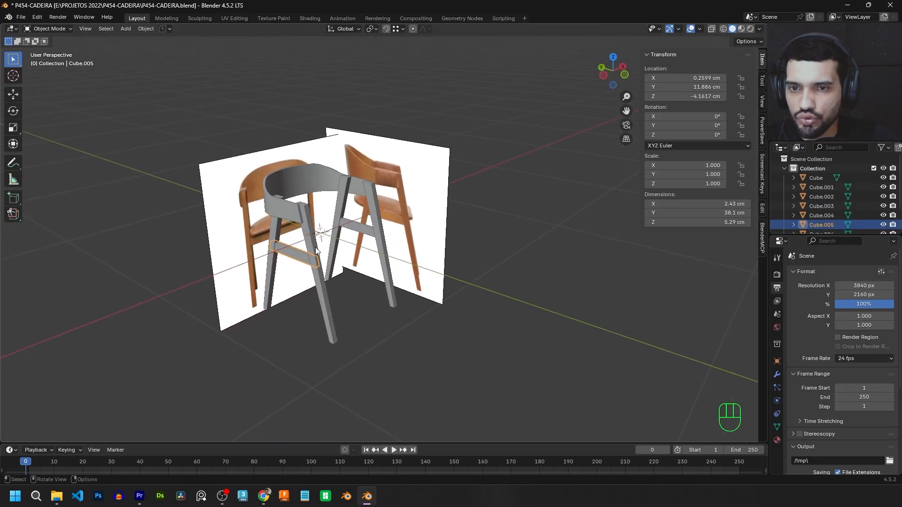
pyautogui.press('KP_1')
pyautogui.click(437, 228)
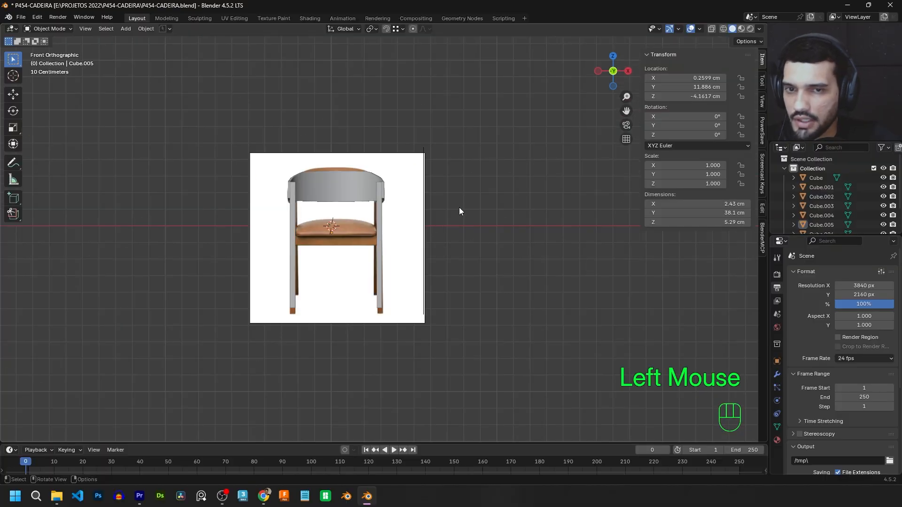
# Add a cube at the 3D cursor and scale it uniformly down to about 12.7 cm.
pyautogui.hotkey('shift', 'a')
pyautogui.moveTo(427, 214)
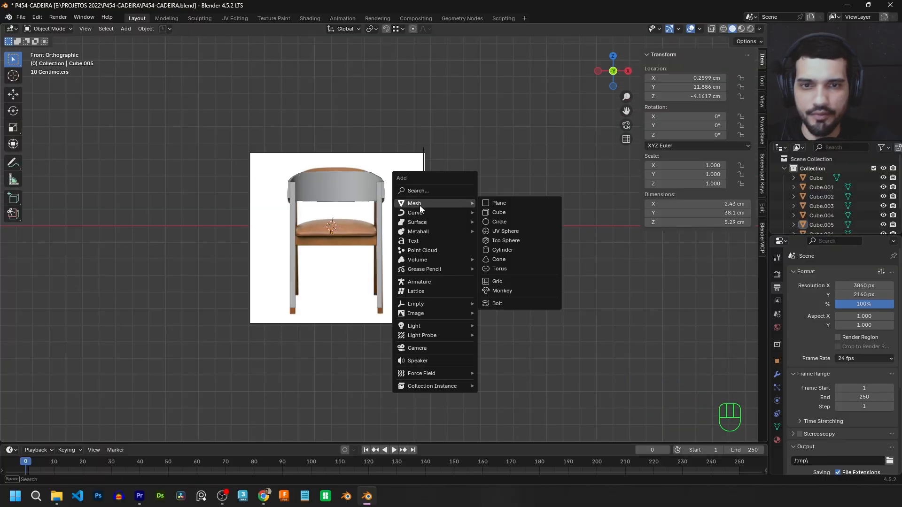
pyautogui.click(500, 215)
pyautogui.press('s')
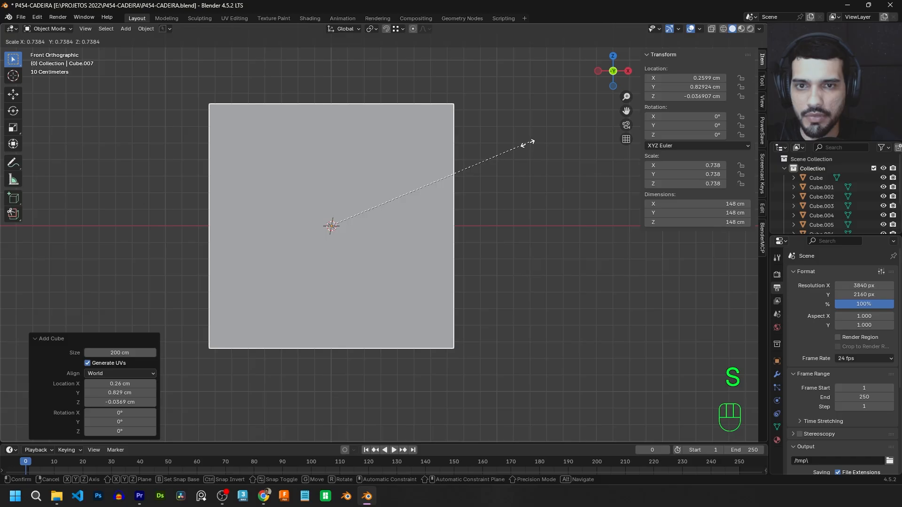
pyautogui.click(356, 207)
# Move the cube about -11.2 cm in X and -7.2 cm in Z onto the reference's front rail, and shrink it to about 3.87 cm.
pyautogui.scroll(2, 328, 221)
pyautogui.keyDown('shift'); pyautogui.scroll(1, 282, 221); pyautogui.keyUp('shift')
pyautogui.keyDown('shift'); pyautogui.moveTo(263, 211); pyautogui.dragTo(227, 199, button='middle'); pyautogui.keyUp('shift')
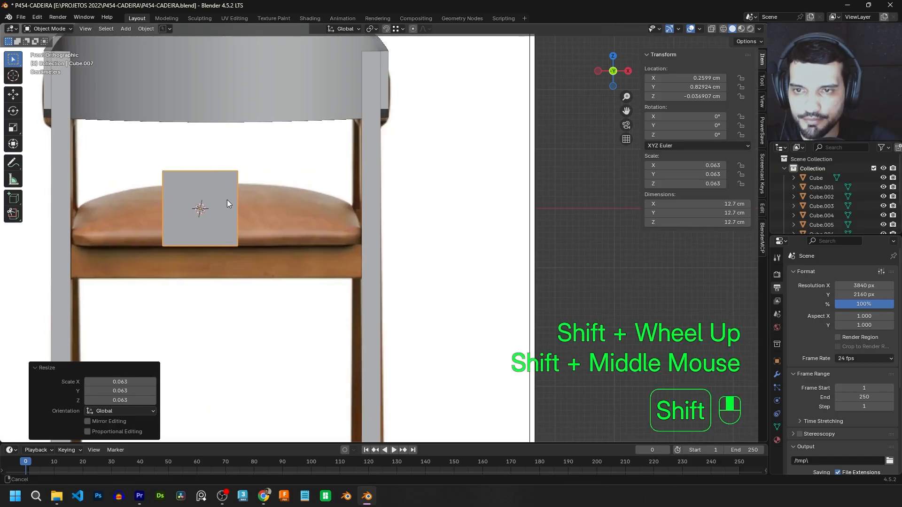
pyautogui.scroll(2, 444, 186)
pyautogui.keyDown('shift'); pyautogui.moveTo(432, 175); pyautogui.dragTo(402, 185, button='middle'); pyautogui.keyUp('shift')
pyautogui.press('g')
pyautogui.click(275, 331)
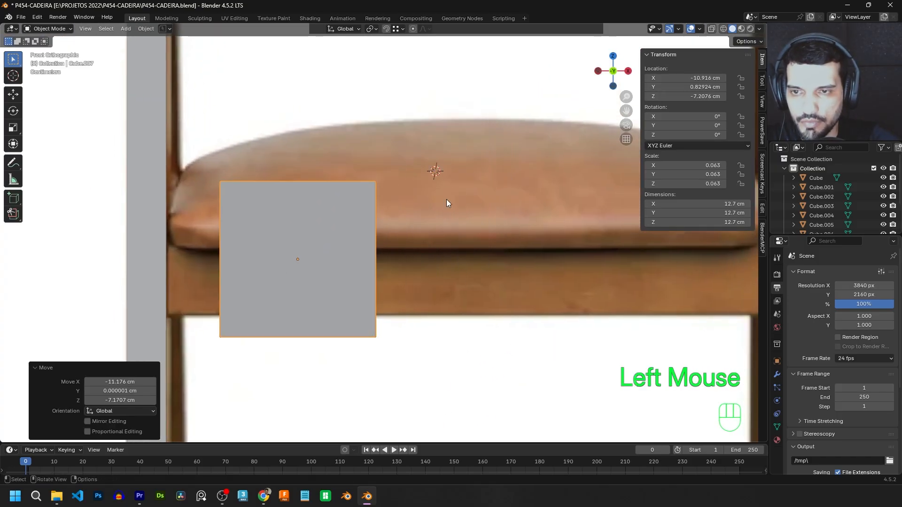
pyautogui.press('s')
pyautogui.click(356, 233)
# Position the cube at the front rail's end overlapping the leg, and enlarge it to about 5.65 cm to match the rail's height.
pyautogui.press('g')
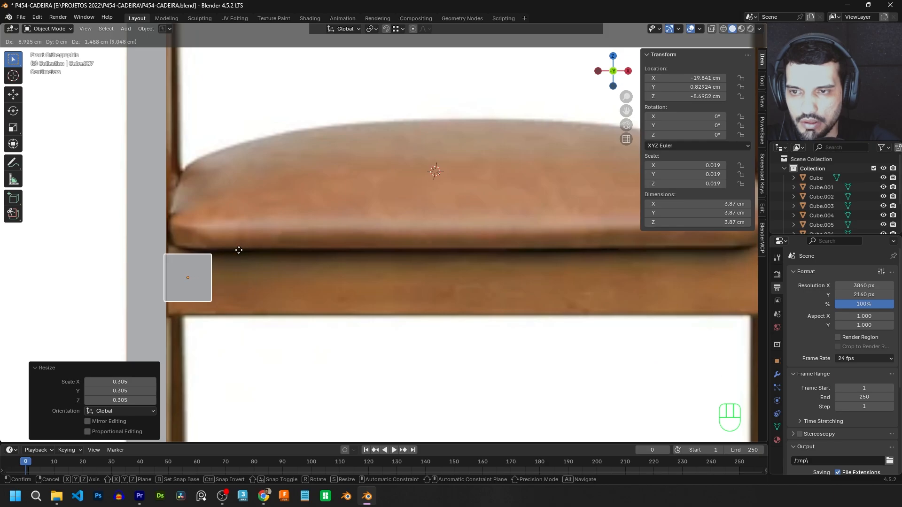
pyautogui.click(227, 254)
pyautogui.press('s')
pyautogui.click(260, 238)
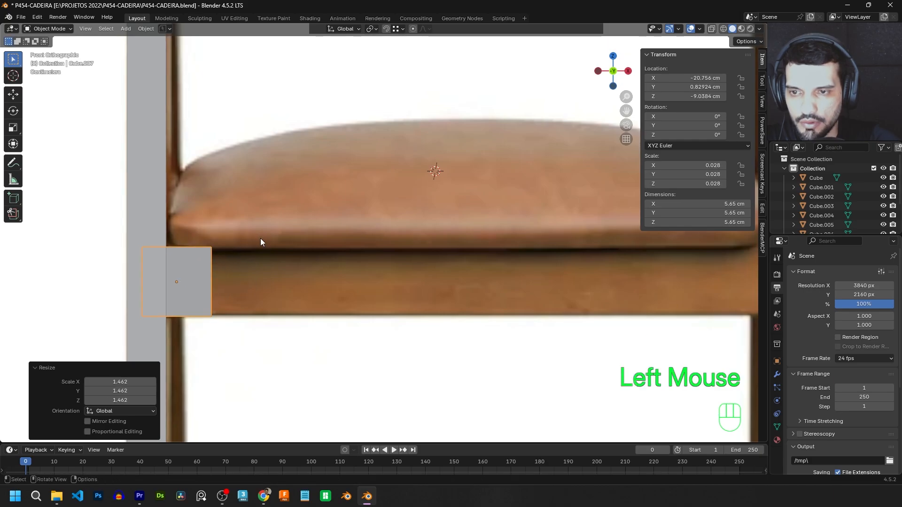
pyautogui.press('g')
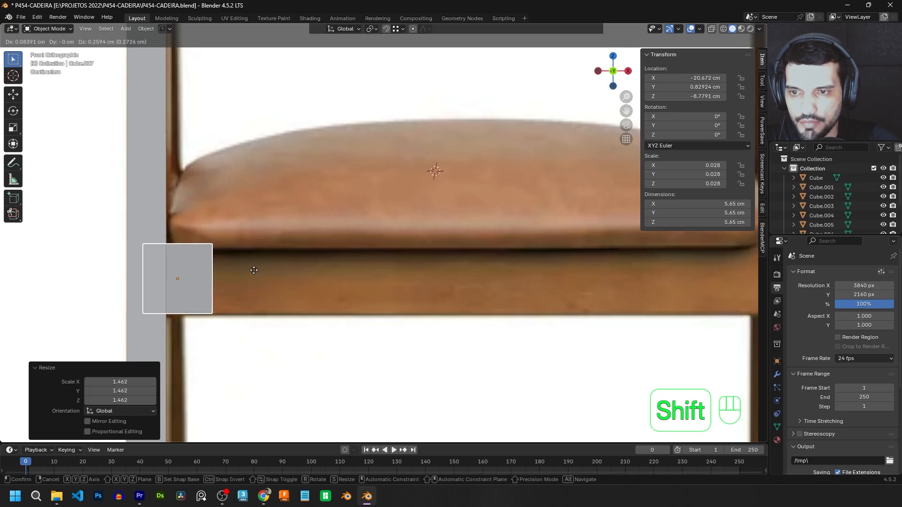
pyautogui.keyDown('shift'); pyautogui.click(254, 280); pyautogui.keyUp('shift')
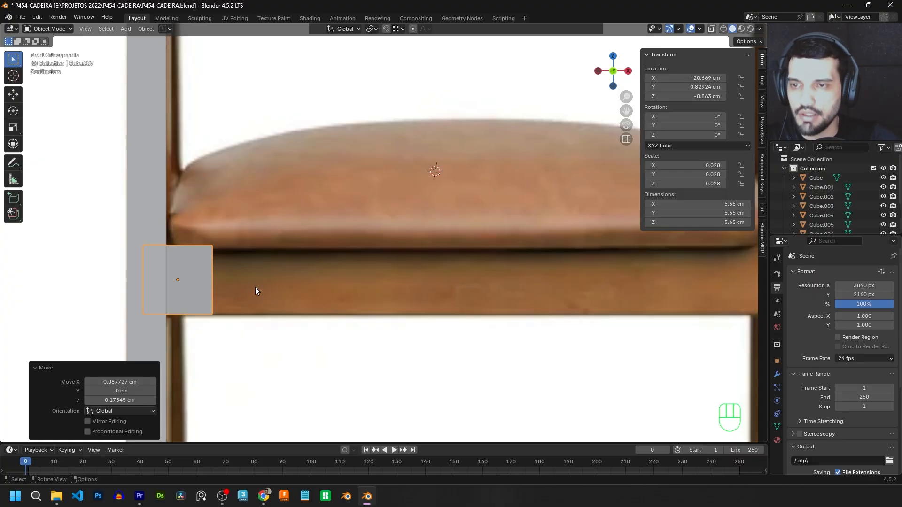
# In top view, move the cube about -20.234 cm along Y to the front leg.
pyautogui.press('KP_7')
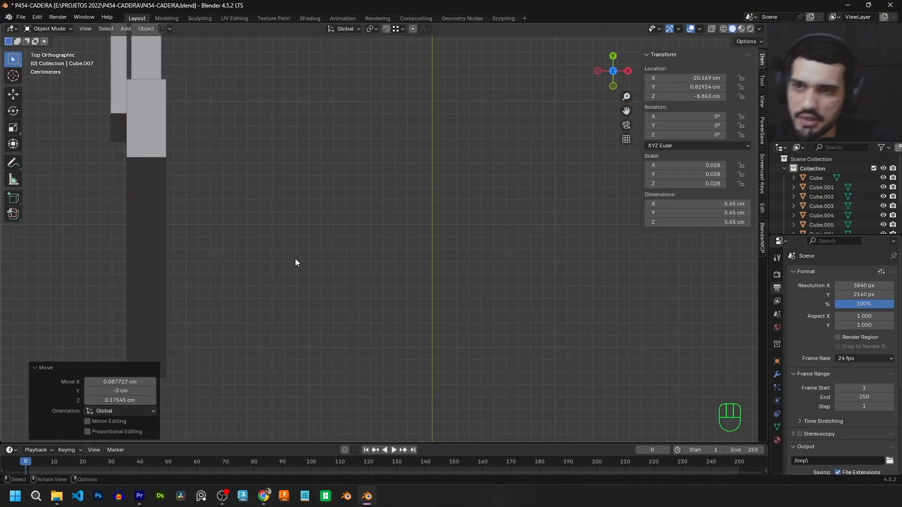
pyautogui.keyDown('shift'); pyautogui.scroll(-2, 286, 216); pyautogui.keyUp('shift')
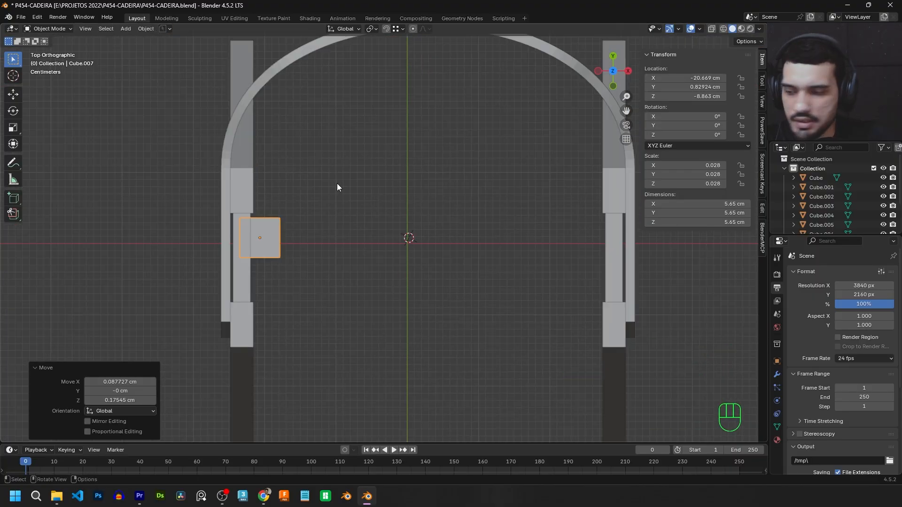
pyautogui.press('g')
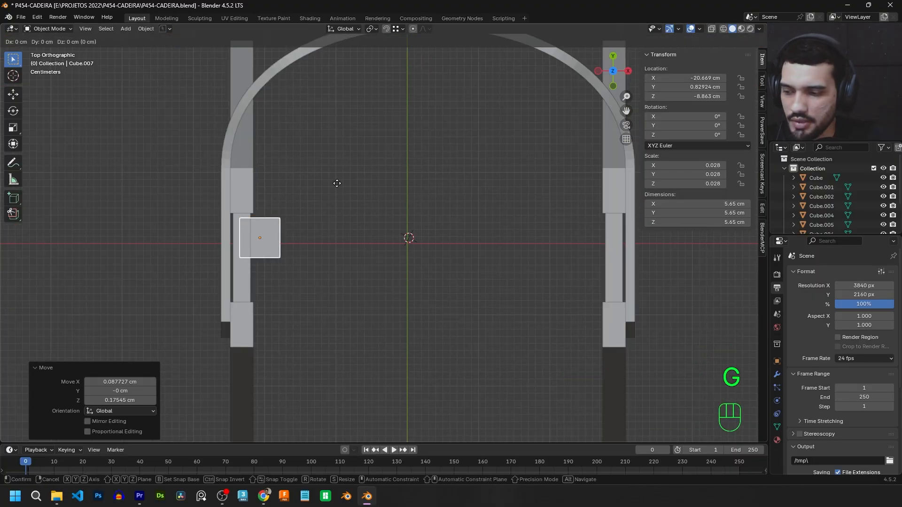
pyautogui.press('y')
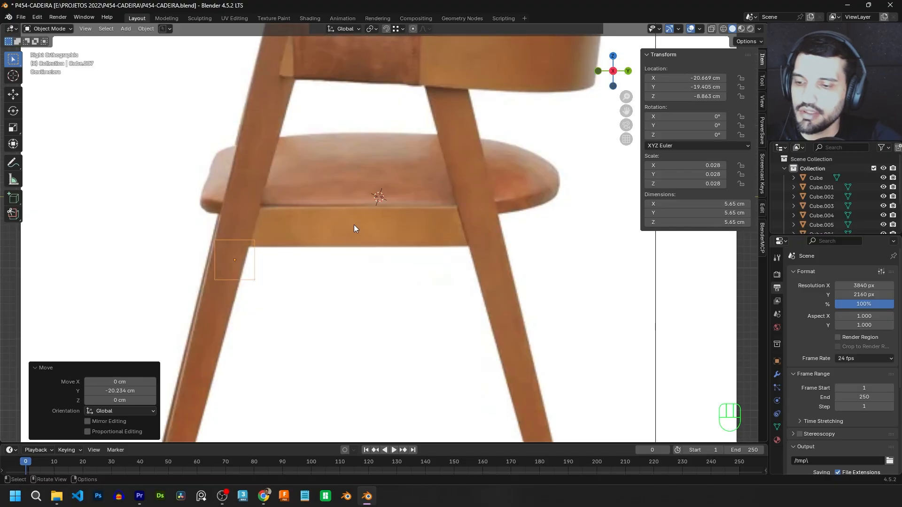
# In left view, enter Edit Mode on the cube with X-ray on and select its upper front corner vertices beside the leg's outer edge.
pyautogui.press('KP_3')
pyautogui.press('KP_9')
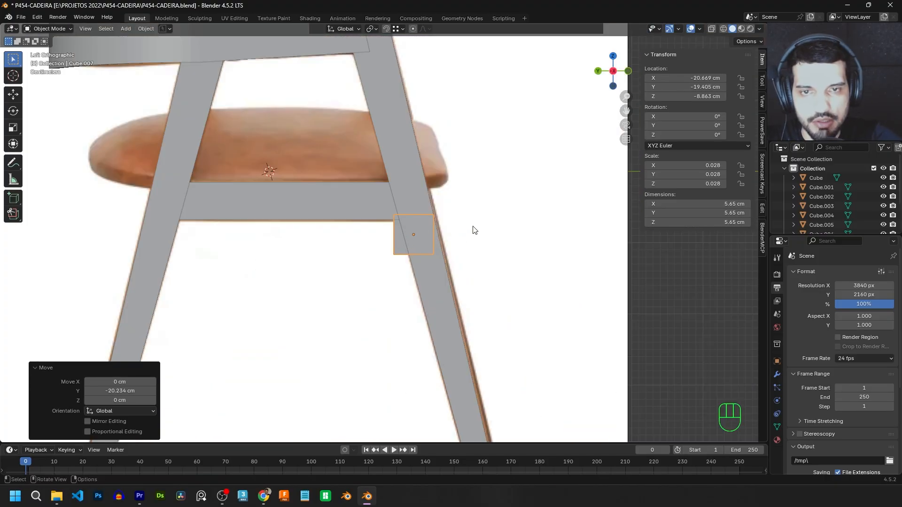
pyautogui.scroll(3, 473, 231)
pyautogui.keyDown('shift'); pyautogui.moveTo(520, 206); pyautogui.dragTo(383, 181, button='middle'); pyautogui.keyUp('shift')
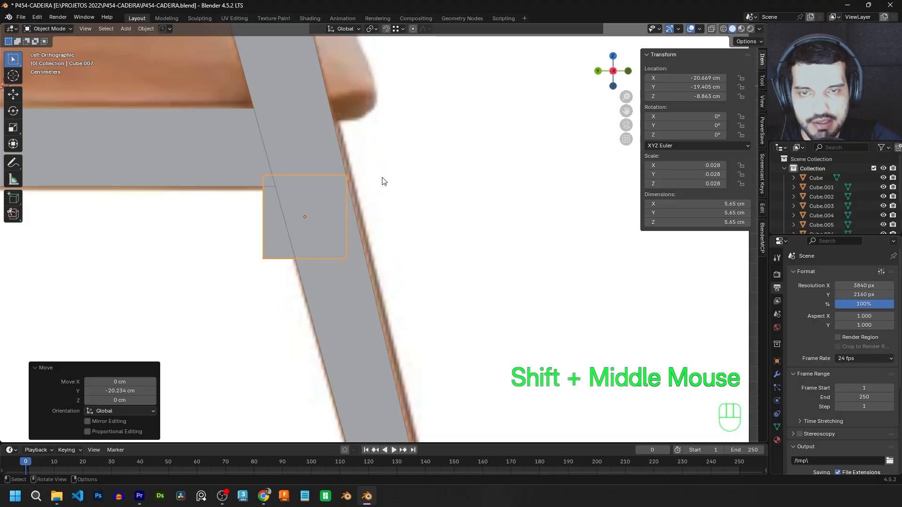
pyautogui.press('Tab')
pyautogui.hotkey('alt', 'z')
pyautogui.click(364, 190)
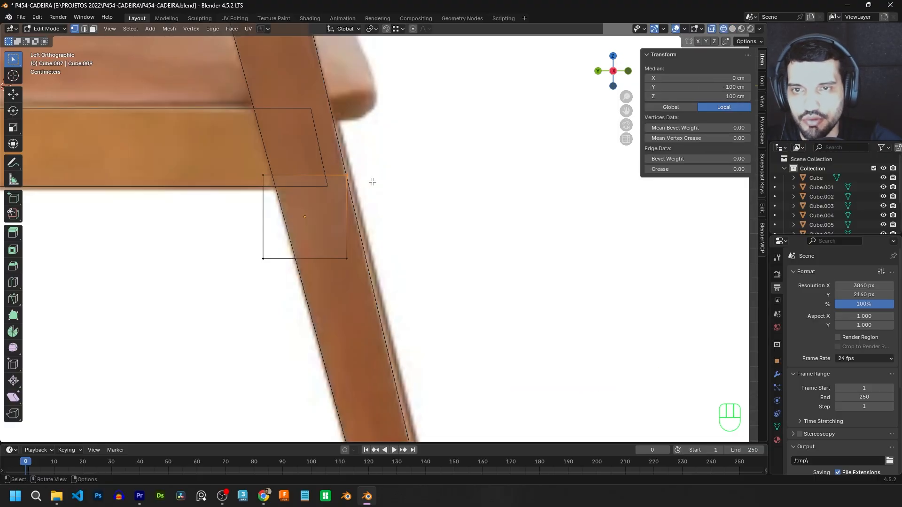
# Slide the small block's upper and lower front vertices along Y to match the slope of the front leg's outer edge.
pyautogui.moveTo(367, 184); pyautogui.dragTo(294, 159)
pyautogui.moveTo(369, 202); pyautogui.dragTo(308, 161)
pyautogui.press('g')
pyautogui.press('y')
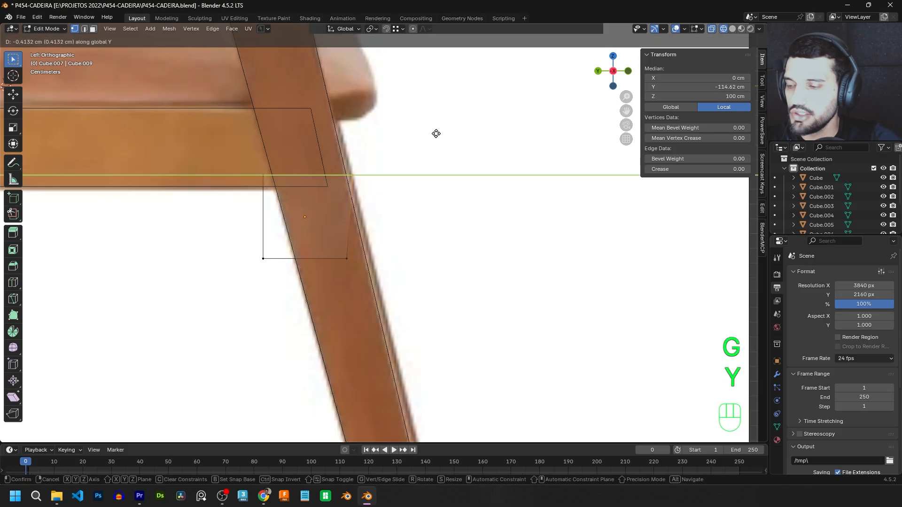
pyautogui.keyDown('shift'); pyautogui.click(427, 139); pyautogui.keyUp('shift')
pyautogui.moveTo(373, 278); pyautogui.dragTo(326, 244)
pyautogui.press('g')
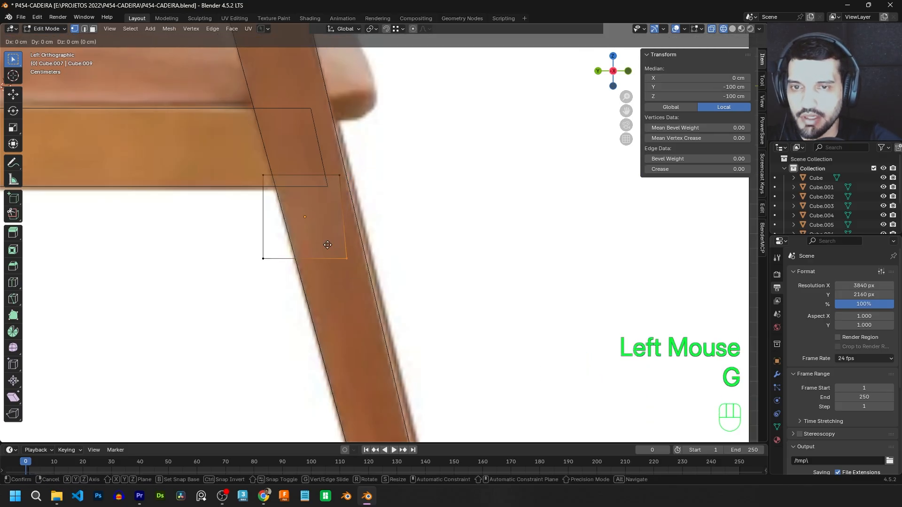
pyautogui.press('y')
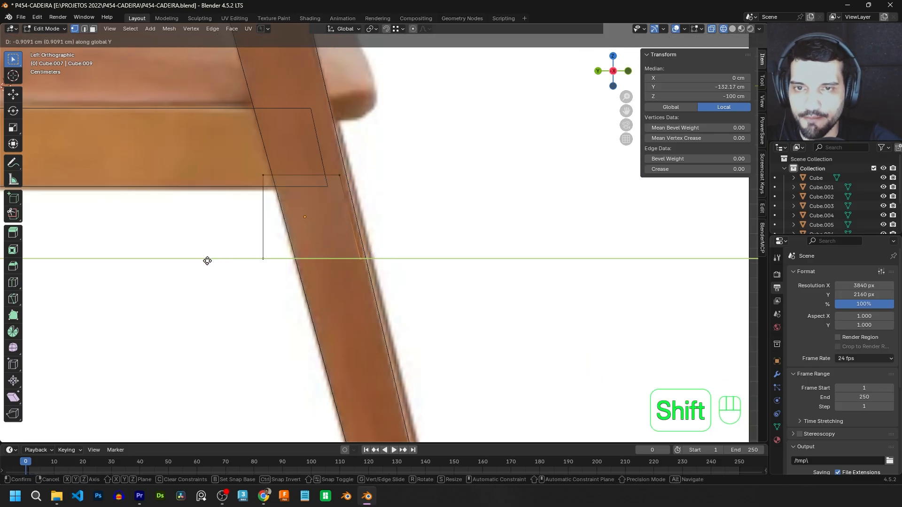
pyautogui.keyDown('shift'); pyautogui.click(202, 261); pyautogui.keyUp('shift')
# Shift the block's lower and upper rear vertices along Y onto the leg's inner edge, moving the upper ones about -1.0 cm.
pyautogui.click(258, 238)
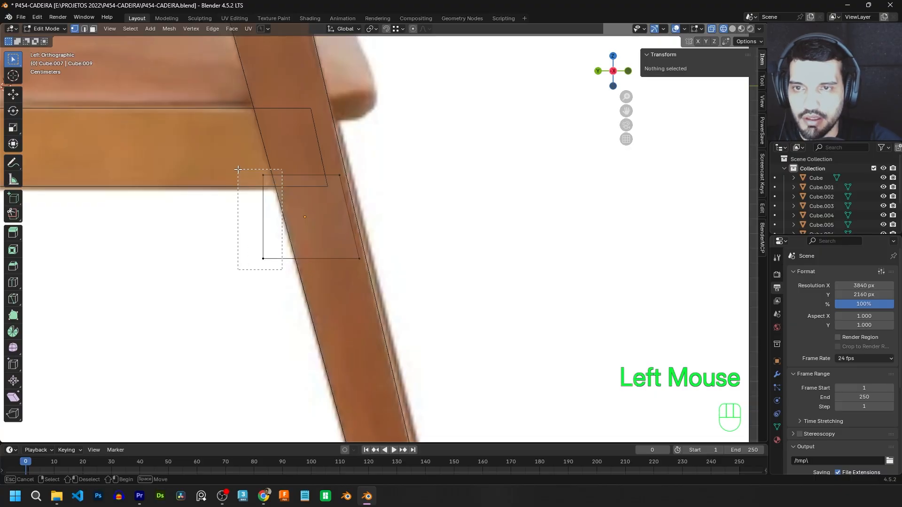
pyautogui.moveTo(238, 169); pyautogui.dragTo(238, 170)
pyautogui.press('g')
pyautogui.press('y')
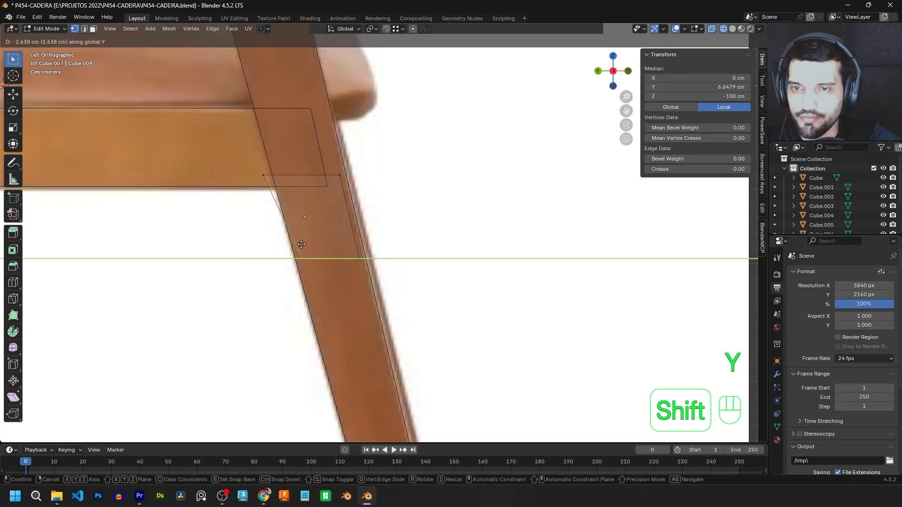
pyautogui.keyDown('shift'); pyautogui.click(298, 196); pyautogui.keyUp('shift')
pyautogui.click(227, 155)
pyautogui.press('g')
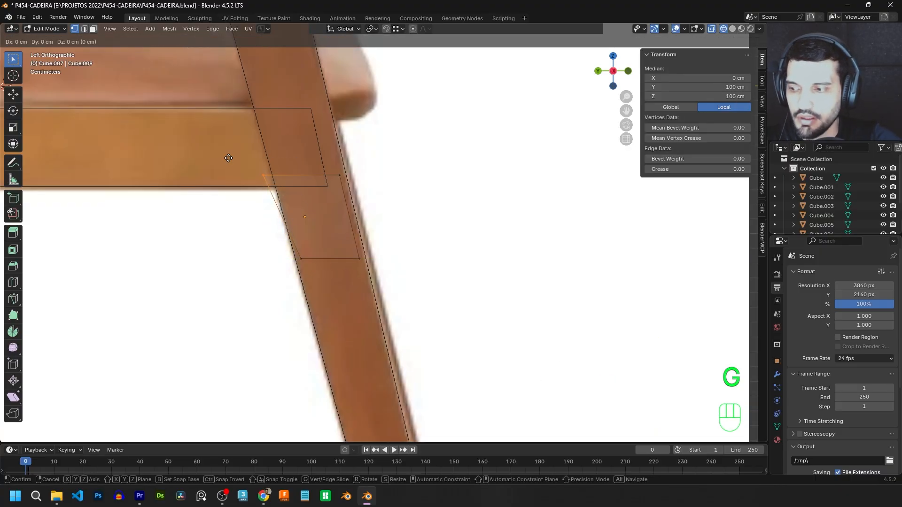
pyautogui.press('y')
pyautogui.keyDown('shift'); pyautogui.click(174, 165); pyautogui.keyUp('shift')
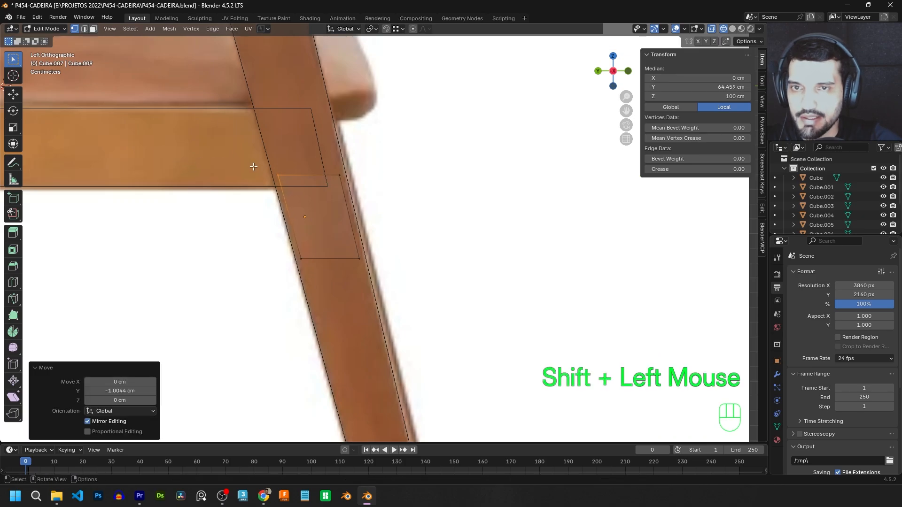
# Stretch the block's inner side face about 45.4 cm along X to reach the opposite front leg as a crossbar.
pyautogui.click(331, 256)
pyautogui.moveTo(332, 256); pyautogui.dragTo(390, 214, button='middle')
pyautogui.press('g')
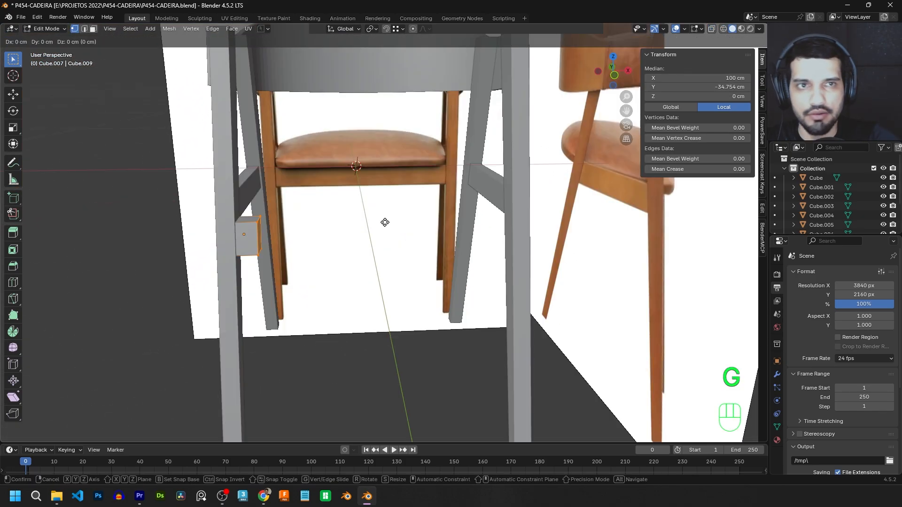
pyautogui.press('x')
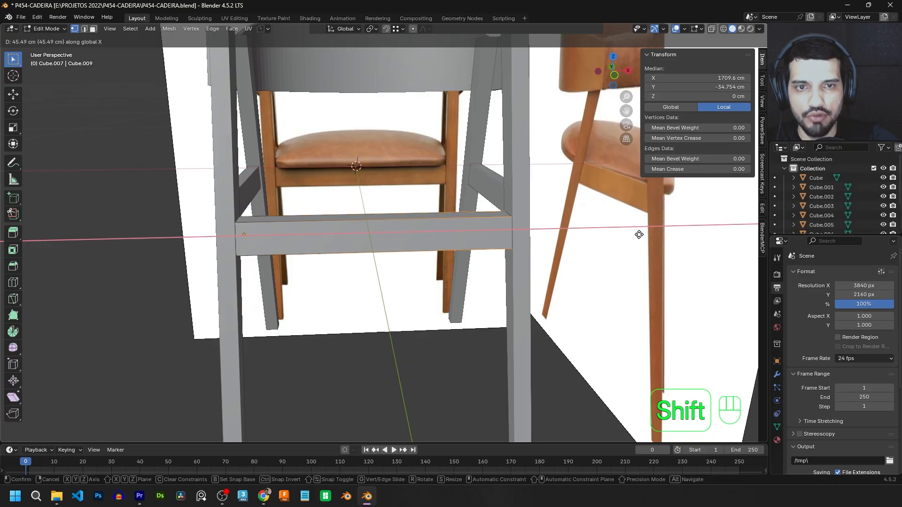
pyautogui.keyDown('shift'); pyautogui.click(628, 236); pyautogui.keyUp('shift')
# Extend the crossbar's end a further 2.65 cm or so along X into the leg in front view, and finish mesh editing.
pyautogui.keyDown('shift'); pyautogui.moveTo(628, 236); pyautogui.dragTo(378, 184, button='middle'); pyautogui.keyUp('shift')
pyautogui.scroll(2, 526, 263)
pyautogui.press('KP_1')
pyautogui.press('g')
pyautogui.press('x')
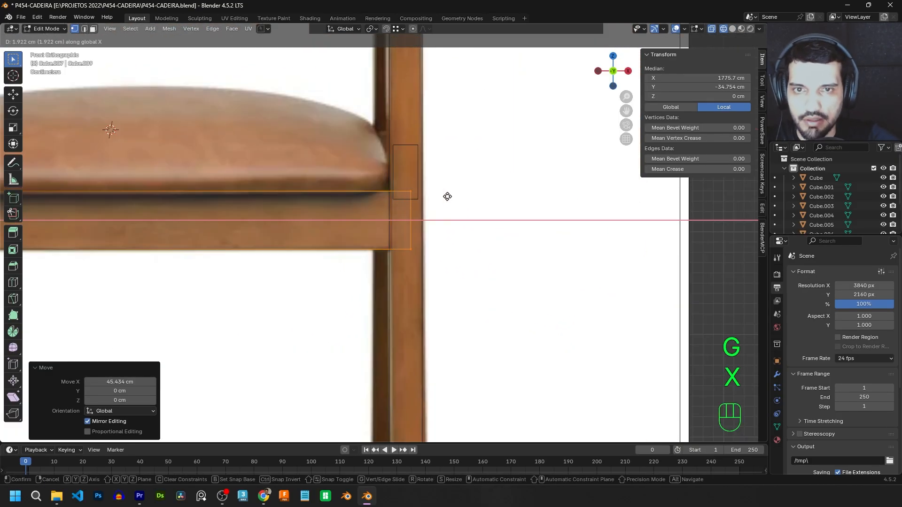
pyautogui.click(432, 203)
pyautogui.scroll(-2, 431, 204)
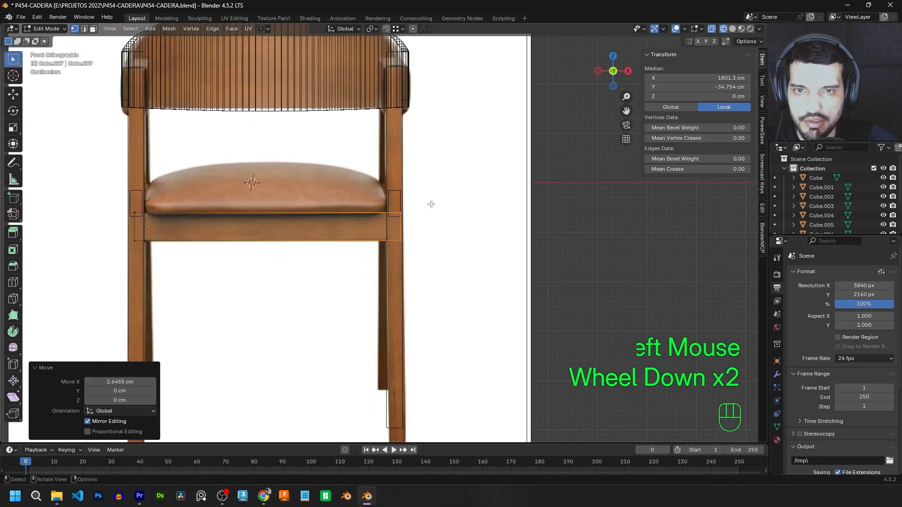
pyautogui.moveTo(431, 204); pyautogui.dragTo(371, 218, button='middle')
pyautogui.click(487, 218)
pyautogui.press('Tab')
# Place the floating reference board beside the model and frame the perspective photo of the chair in it.
pyautogui.moveTo(1, 124); pyautogui.dragTo(166, 261, button='right')
pyautogui.scroll(-8, 166, 262)
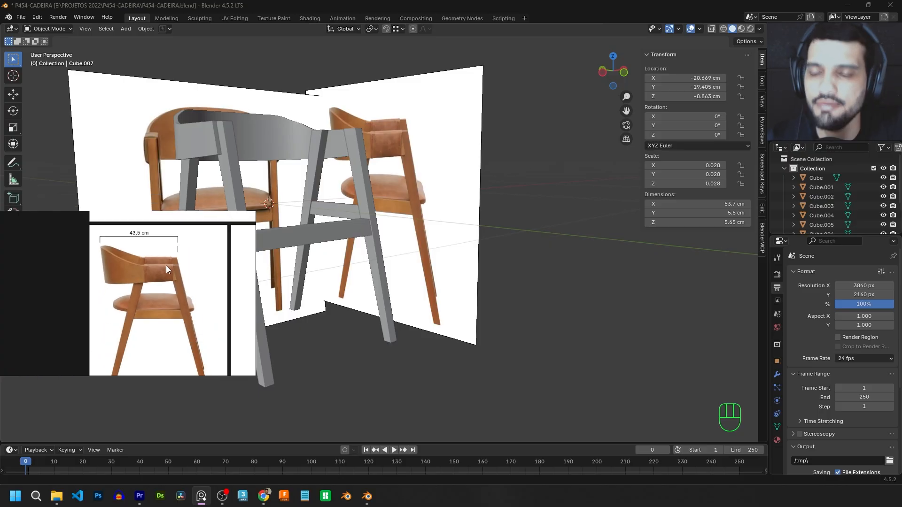
pyautogui.scroll(7, 167, 233)
pyautogui.moveTo(167, 233); pyautogui.dragTo(38, 249, button='middle')
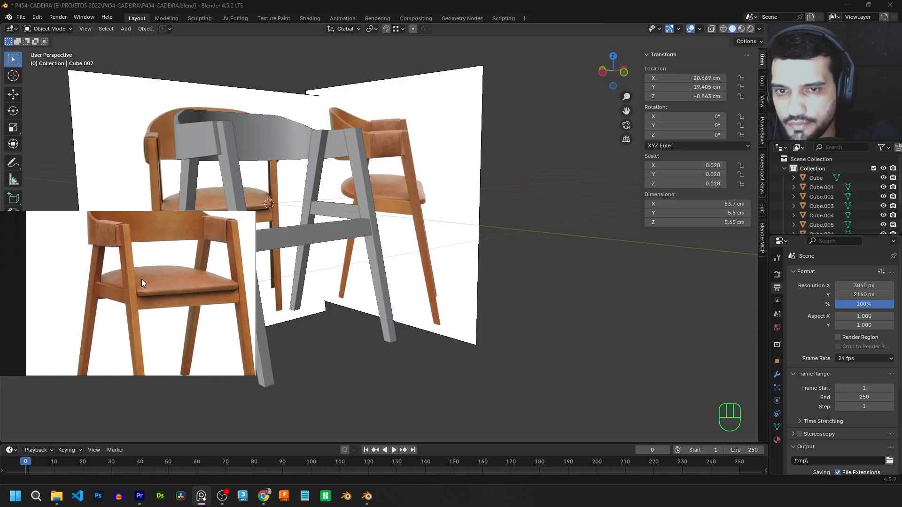
pyautogui.moveTo(142, 279)
pyautogui.mouseDown(button='middle')
pyautogui.moveTo(170, 270)
pyautogui.moveTo(80, 266)
pyautogui.moveTo(146, 269)
pyautogui.mouseUp(button='middle')
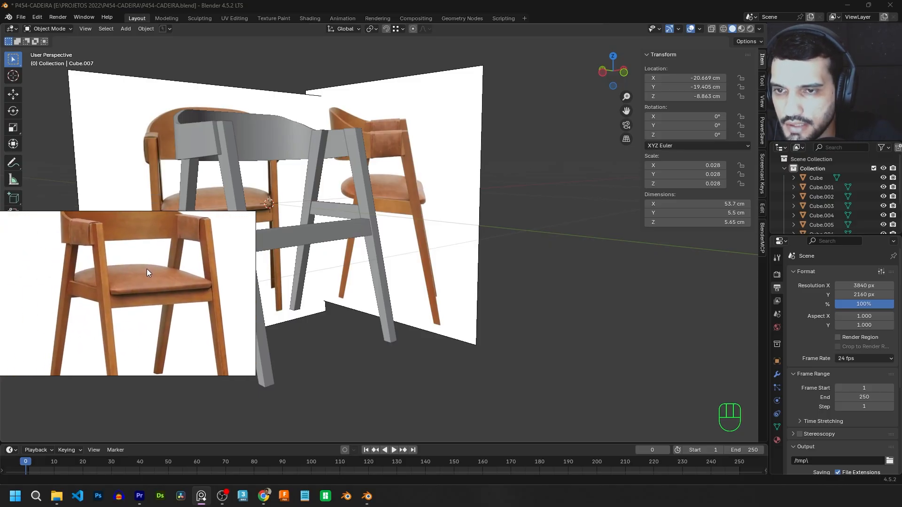
pyautogui.moveTo(146, 268); pyautogui.dragTo(97, 311, button='right')
# Raise the front crossbar about 2.07 cm and shift it about 0.45 cm along Y within the leg in left view.
pyautogui.moveTo(282, 231); pyautogui.dragTo(343, 236, button='middle')
pyautogui.click(327, 229)
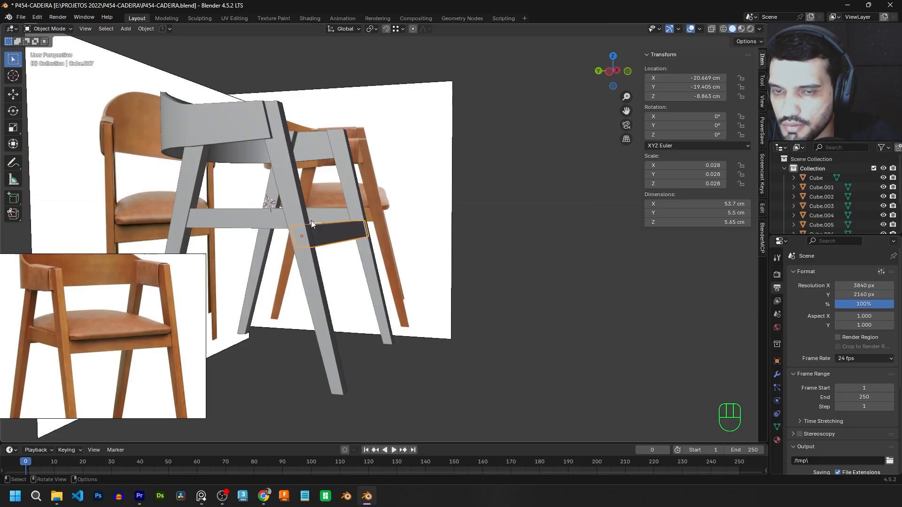
pyautogui.press('KP_3')
pyautogui.press('ctrl+KP_3')
pyautogui.scroll(4, 343, 188)
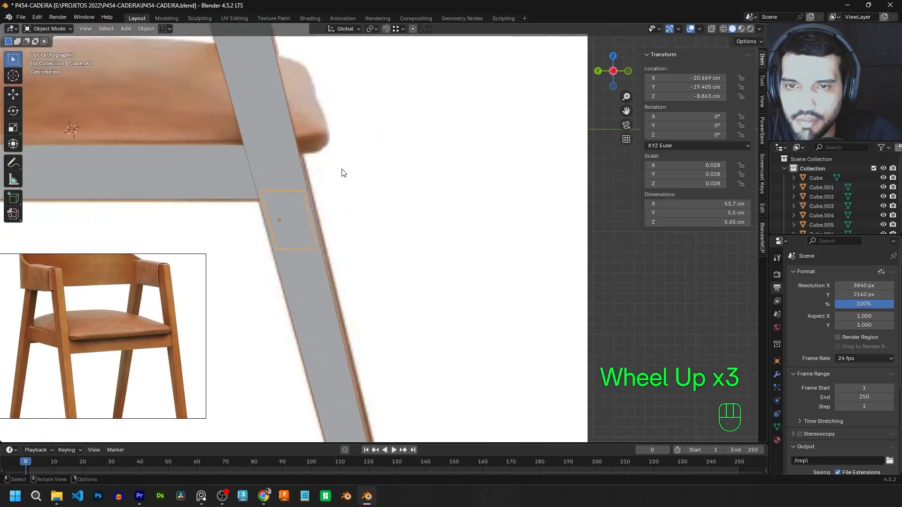
pyautogui.keyDown('shift'); pyautogui.moveTo(343, 173); pyautogui.dragTo(429, 161, button='middle'); pyautogui.keyUp('shift')
pyautogui.press('g')
pyautogui.press('shift')
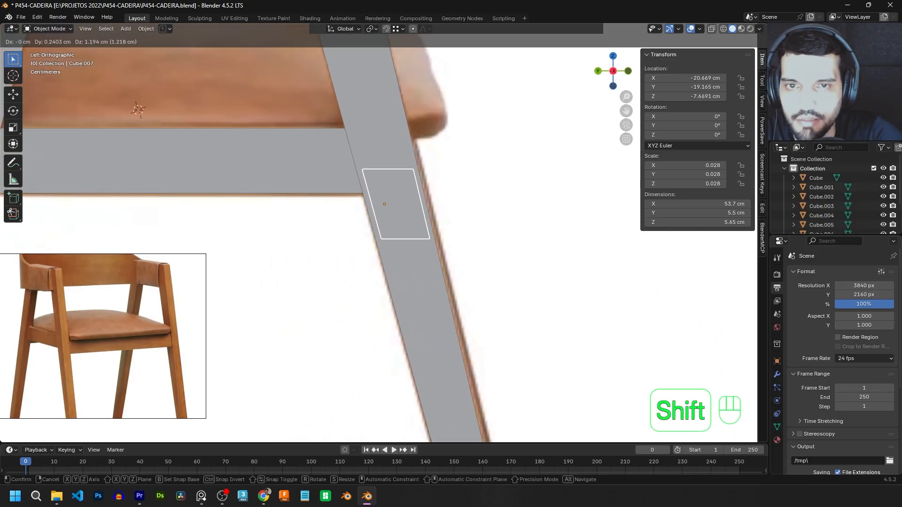
pyautogui.click(362, 341)
# Create the rear crossbar by duplicating the front one, mirroring it on local Y and moving it about 34 cm along Y to the rear leg.
pyautogui.scroll(-5, 383, 235)
pyautogui.hotkey('shift', 'd')
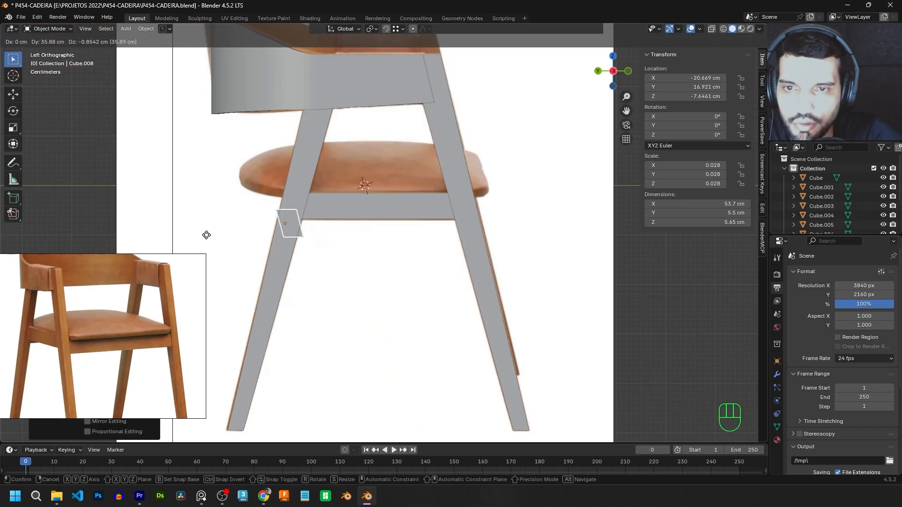
pyautogui.press('Escape')
pyautogui.hotkey('ctrl', 'z')
pyautogui.scroll(-1, 142, 29)
pyautogui.click(143, 29)
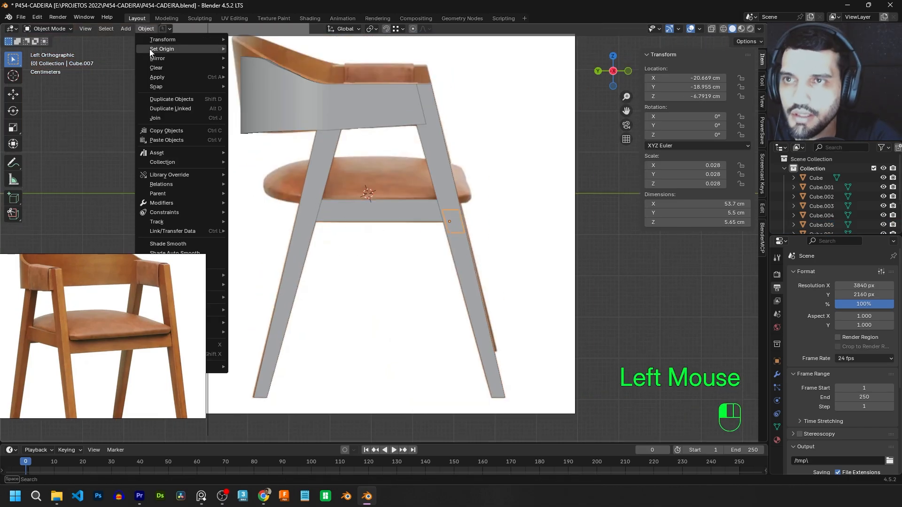
pyautogui.moveTo(166, 59)
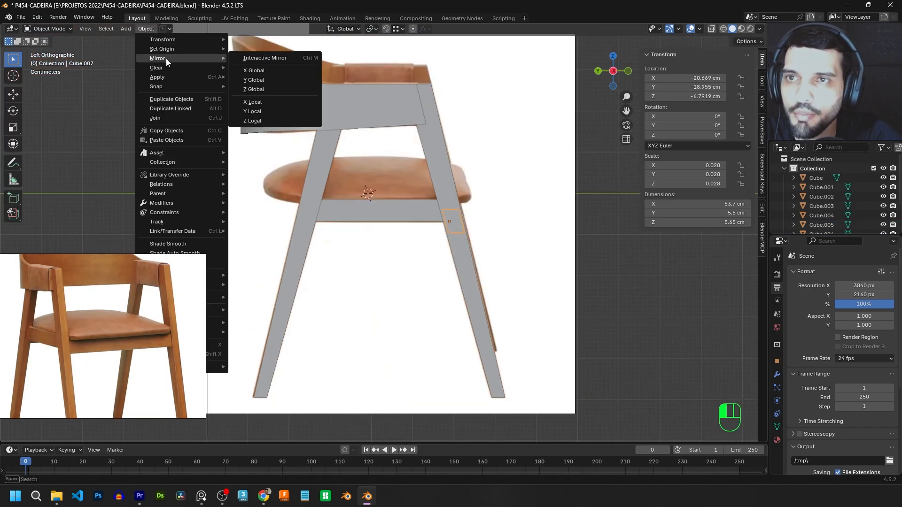
pyautogui.click(257, 111)
pyautogui.press('g')
pyautogui.press('y')
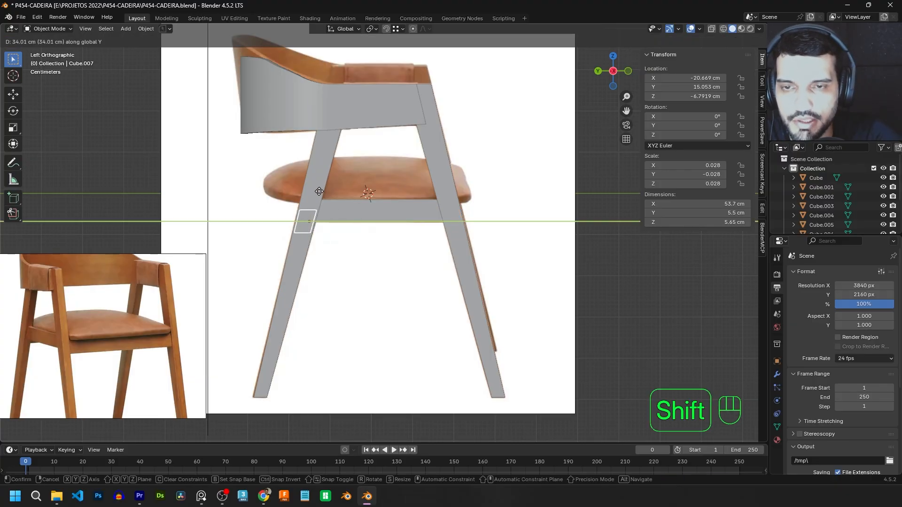
pyautogui.keyDown('shift'); pyautogui.click(319, 192); pyautogui.keyUp('shift')
# Examine the chair frame with its crossbars from several angles against the reference images.
pyautogui.press('Tab')
pyautogui.scroll(-2, 335, 202)
pyautogui.moveTo(401, 192); pyautogui.dragTo(381, 213, button='middle')
pyautogui.press('1')
pyautogui.press('Tab')
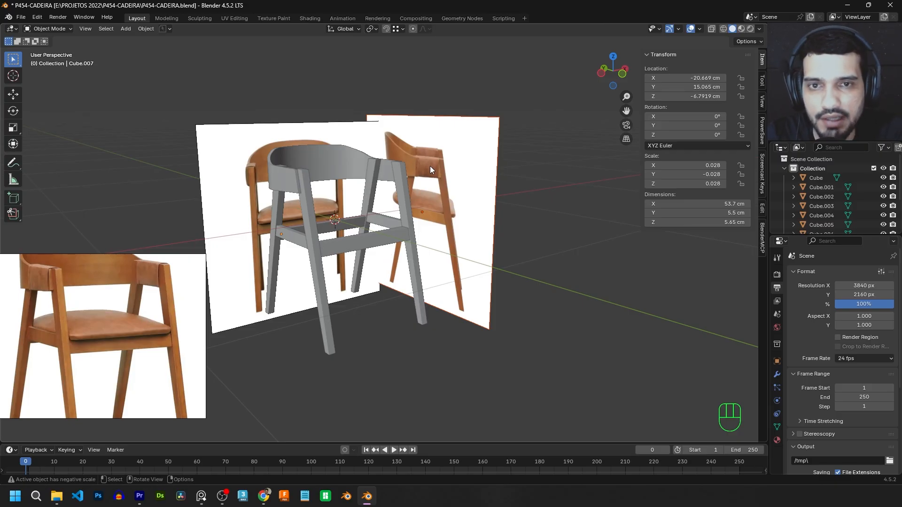
pyautogui.scroll(3, 486, 143)
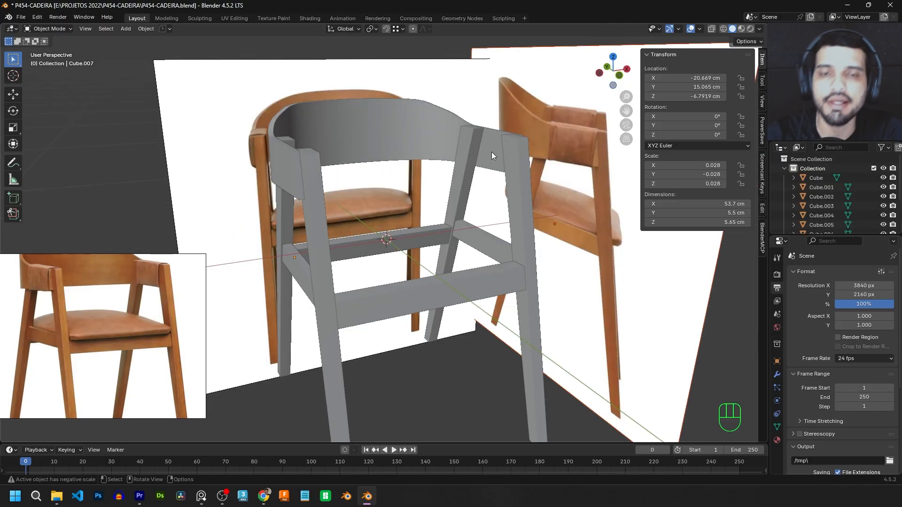
pyautogui.moveTo(439, 145); pyautogui.dragTo(357, 131, button='middle')
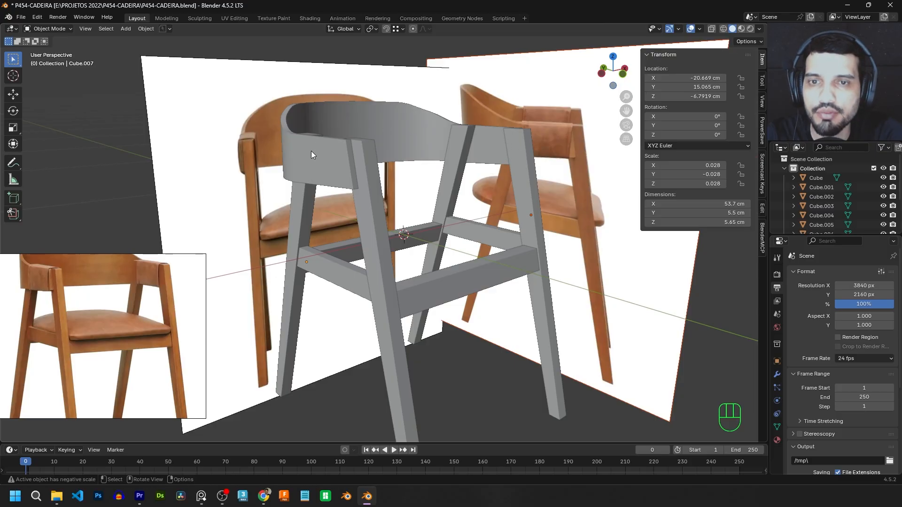
pyautogui.moveTo(379, 239); pyautogui.dragTo(351, 147, button='middle')
# Add a cube mesh for the seat in front view and scale it down to about 3.5 cm.
pyautogui.press('KP_1')
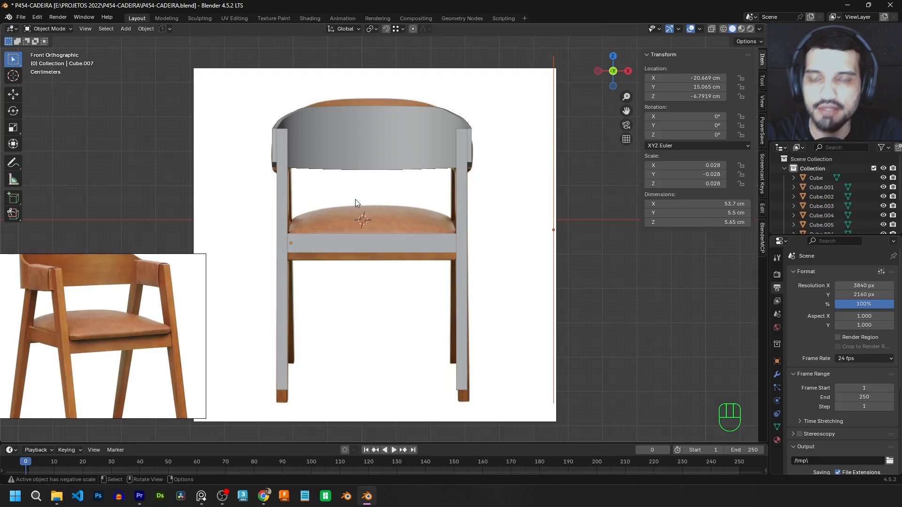
pyautogui.click(618, 255)
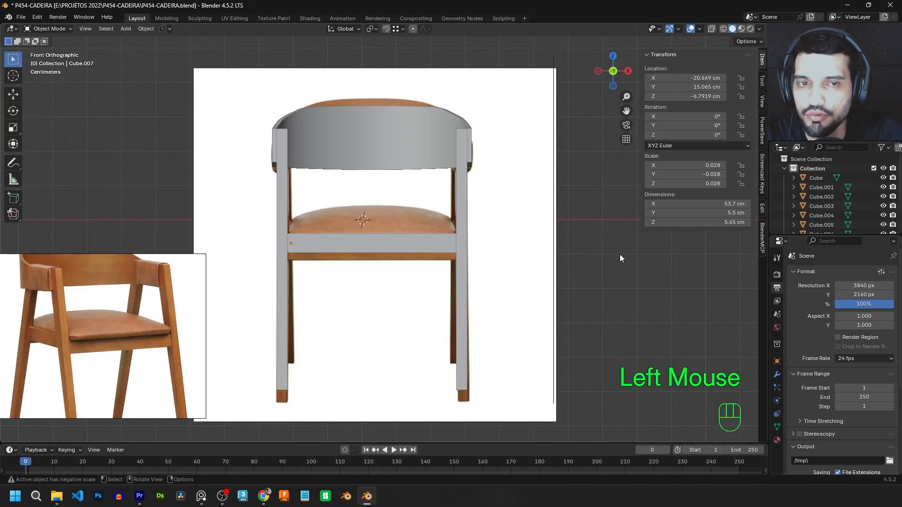
pyautogui.hotkey('shift', 'a')
pyautogui.moveTo(605, 262)
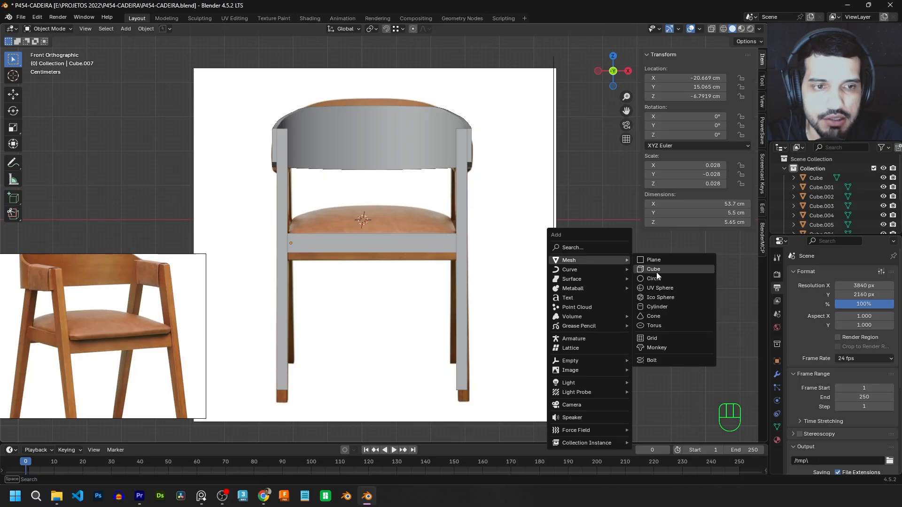
pyautogui.click(656, 271)
pyautogui.scroll(-4, 562, 271)
pyautogui.press('s')
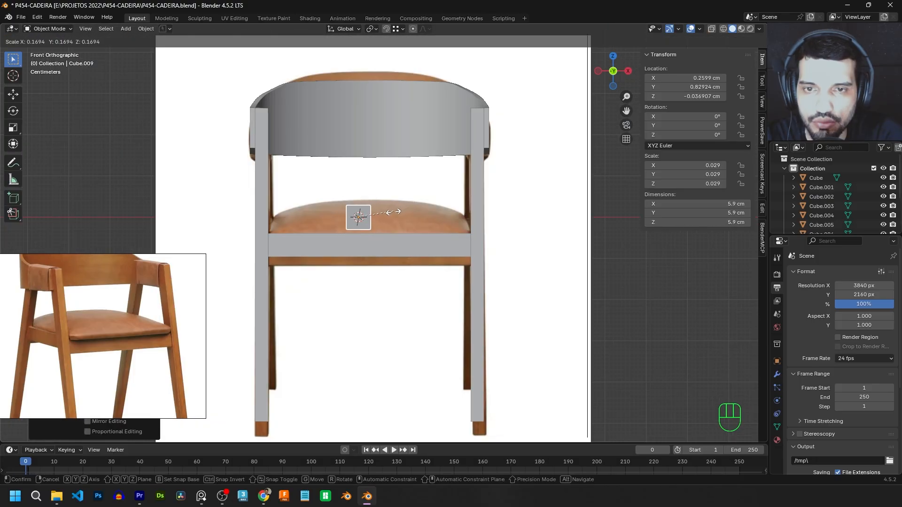
pyautogui.click(390, 213)
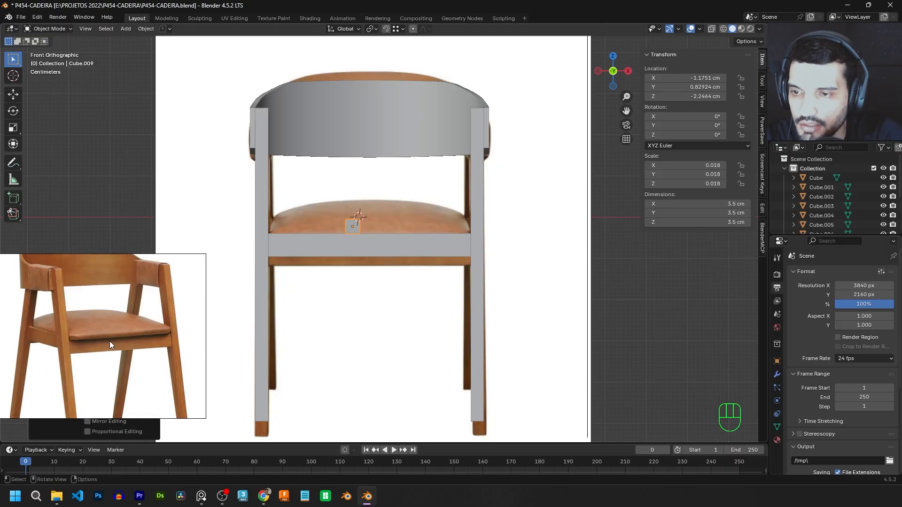
# Position the cube over the seat cushion, enlarge it to about 6.23 cm and apply its scale.
pyautogui.press('s')
pyautogui.click(512, 224)
pyautogui.press('g')
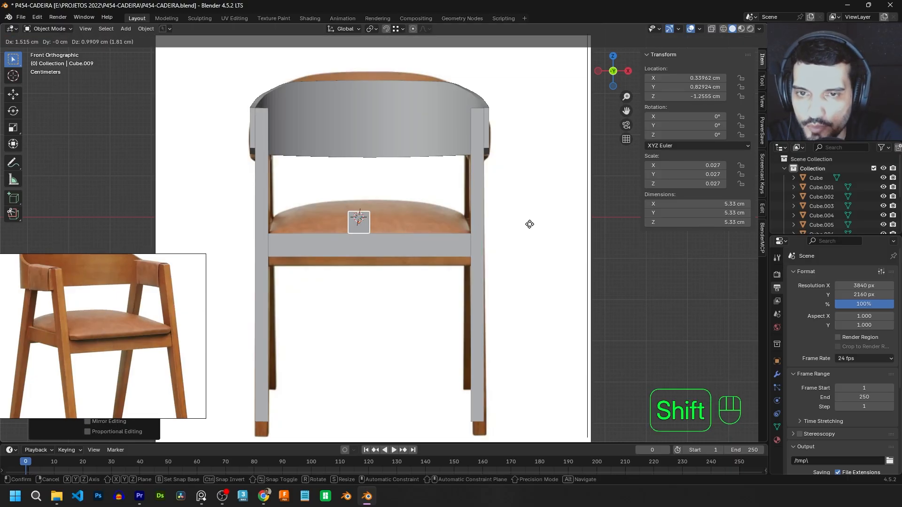
pyautogui.click(587, 221)
pyautogui.press('s')
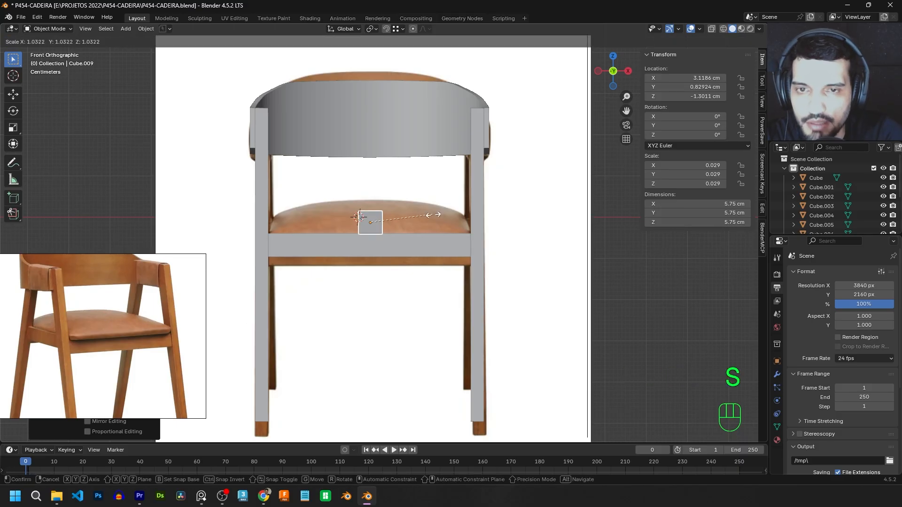
pyautogui.click(438, 214)
pyautogui.hotkey('ctrl', 'a')
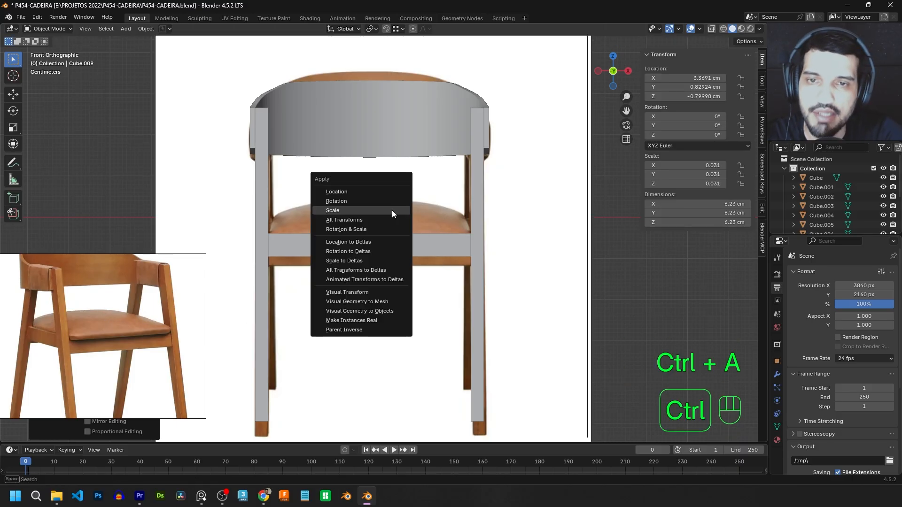
pyautogui.click(335, 210)
# In wireframe edit mode, move the seat cube's negative-X vertices about 21.9 cm along X to align with the inner edge of the leg.
pyautogui.press('Tab')
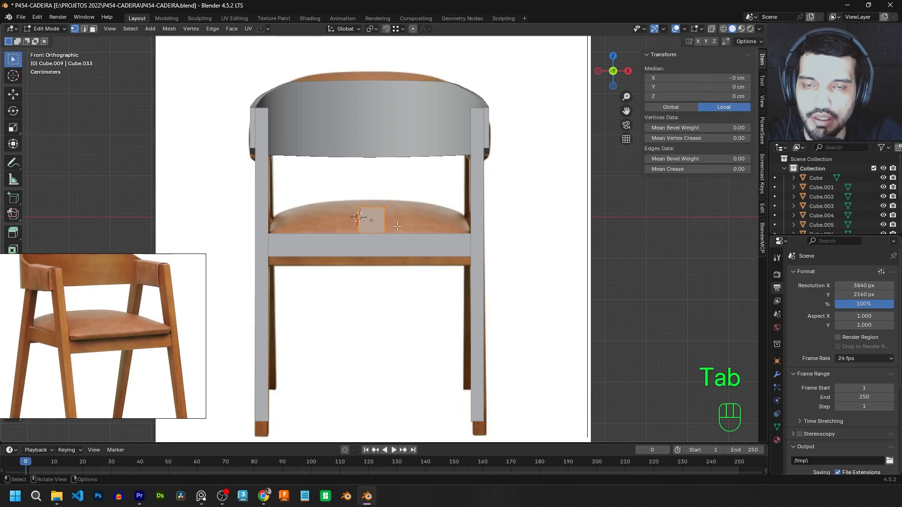
pyautogui.click(359, 208)
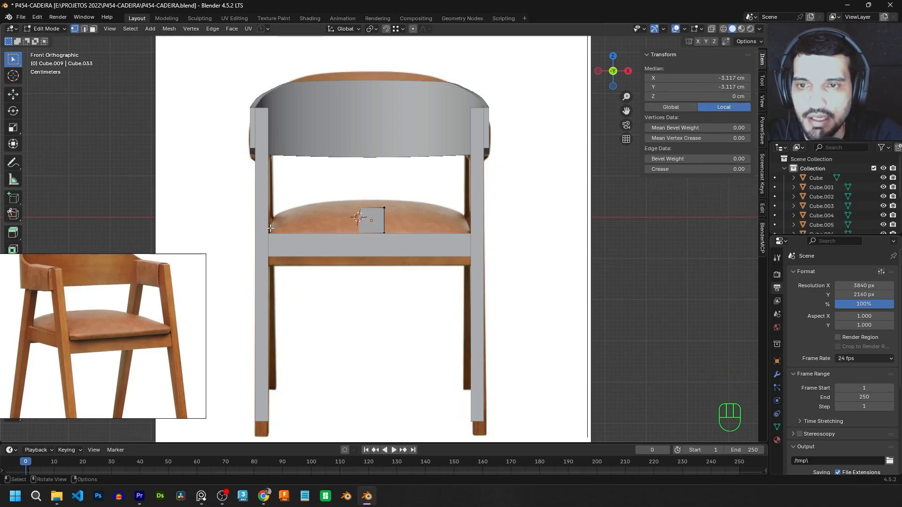
pyautogui.click(338, 241)
pyautogui.press('z')
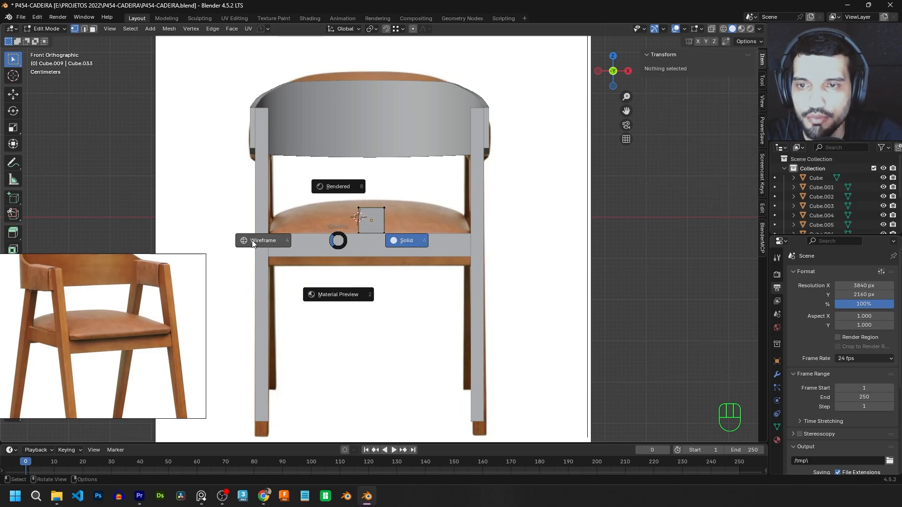
pyautogui.click(252, 243)
pyautogui.moveTo(364, 243); pyautogui.dragTo(341, 192)
pyautogui.press('g')
pyautogui.press('x')
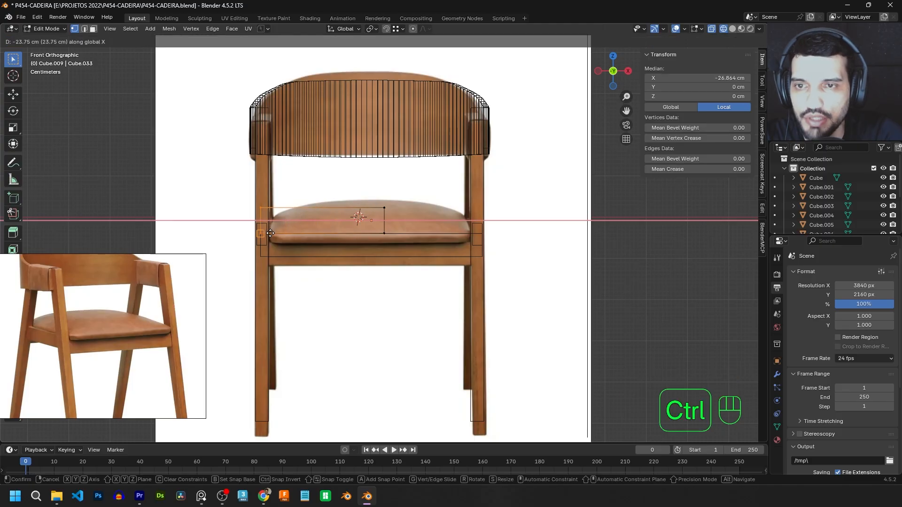
pyautogui.keyDown('ctrl'); pyautogui.click(273, 409); pyautogui.keyUp('ctrl')
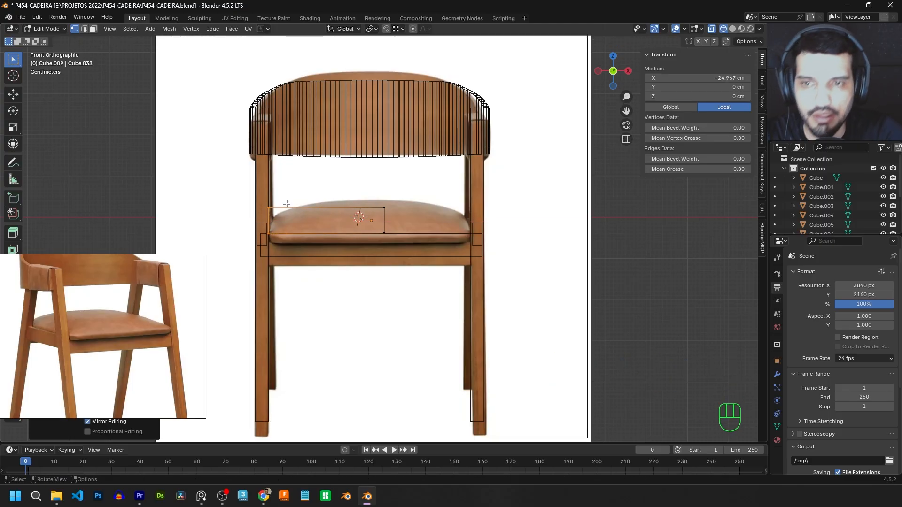
# Move the seat block's positive-X vertices about 20.9 cm along X to align with the inner edge of the opposite leg.
pyautogui.moveTo(395, 239); pyautogui.dragTo(371, 199)
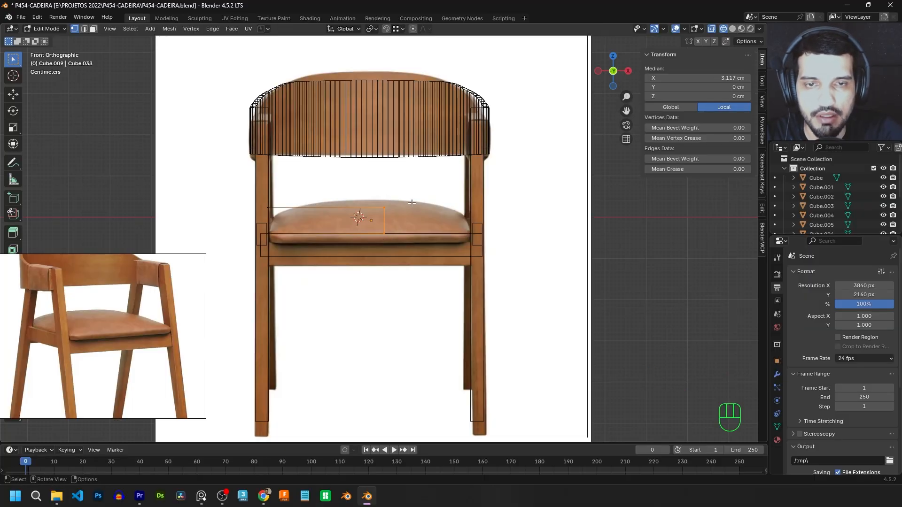
pyautogui.press('g')
pyautogui.press('x')
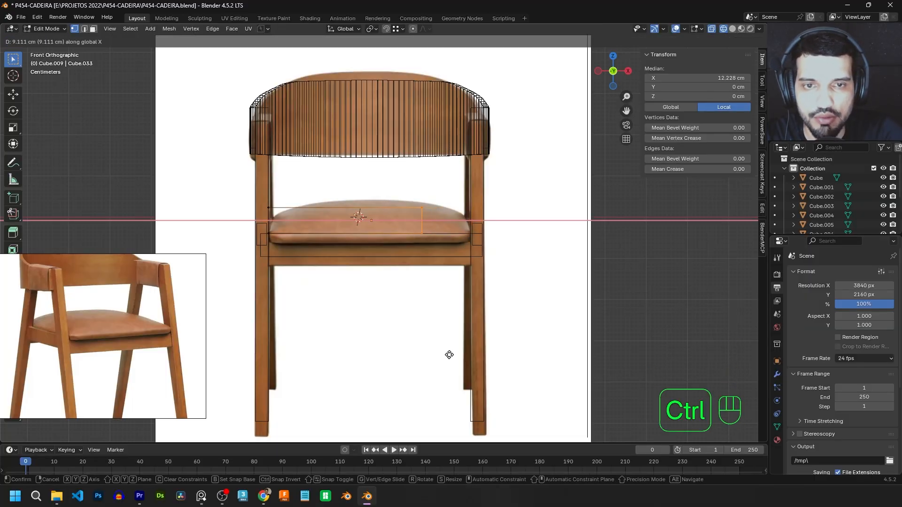
pyautogui.keyDown('ctrl'); pyautogui.click(471, 419); pyautogui.keyUp('ctrl')
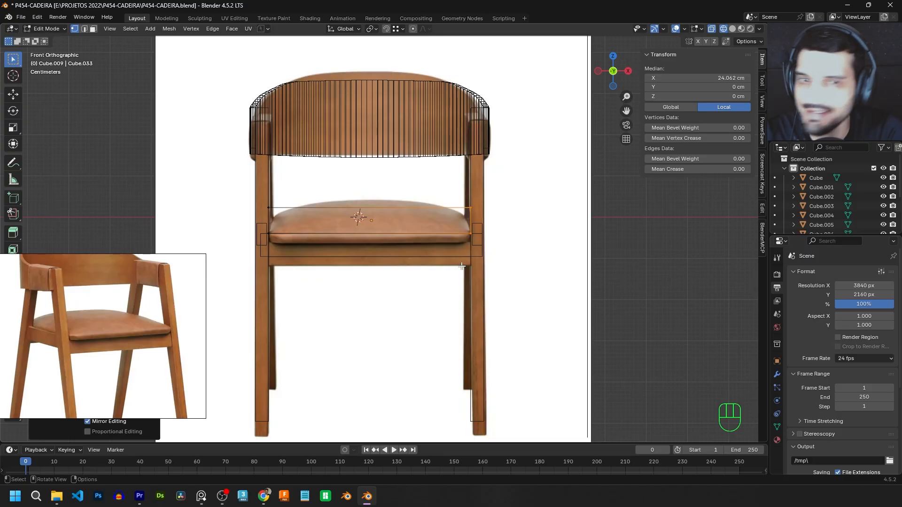
# In left side view, move the seat block's rear vertices about 22 cm along Y to the back end of the reference cushion.
pyautogui.press('KP_3')
pyautogui.press('KP_9')
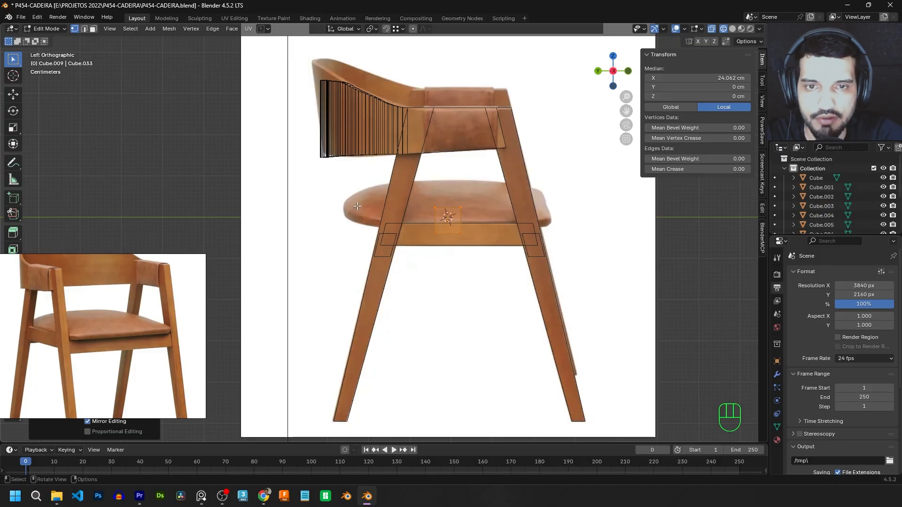
pyautogui.click(439, 239)
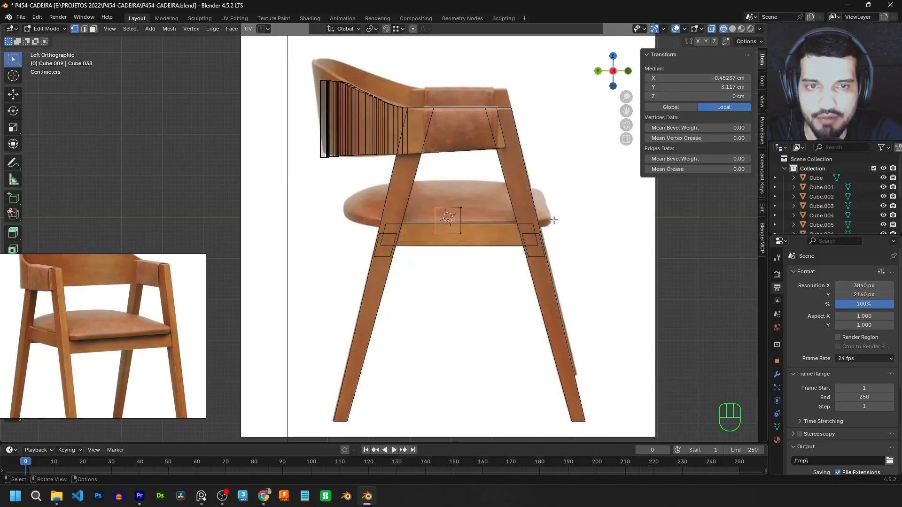
pyautogui.click(417, 194)
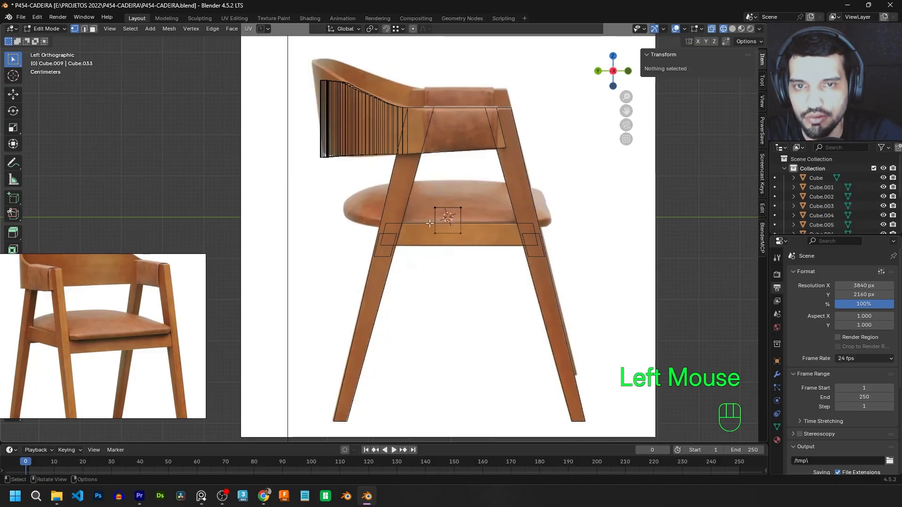
pyautogui.press('g')
pyautogui.press('y')
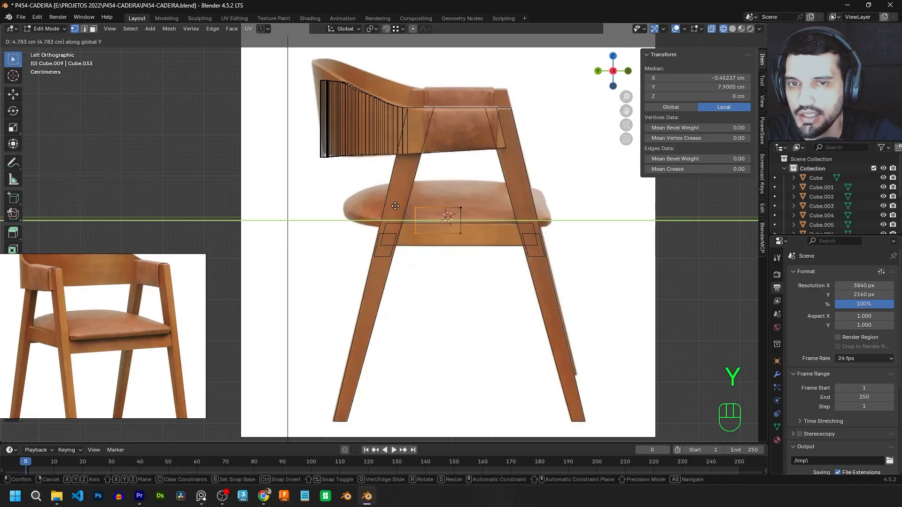
pyautogui.press('shift')
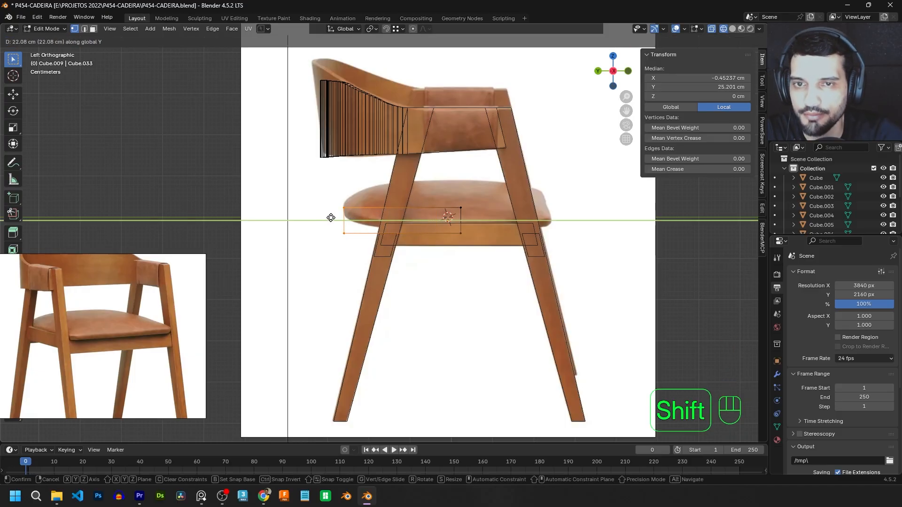
pyautogui.keyDown('shift'); pyautogui.click(330, 218); pyautogui.keyUp('shift')
# Move the seat block's front vertices about -21.4 cm along Y to the front of the reference cushion and finish editing the mesh.
pyautogui.click(460, 219)
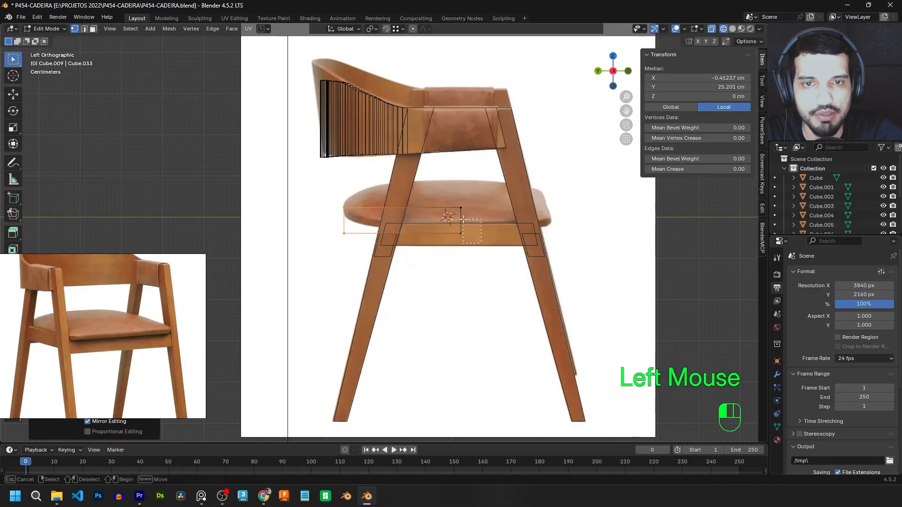
pyautogui.press('g')
pyautogui.press('y')
pyautogui.press('shift')
pyautogui.press('shift')
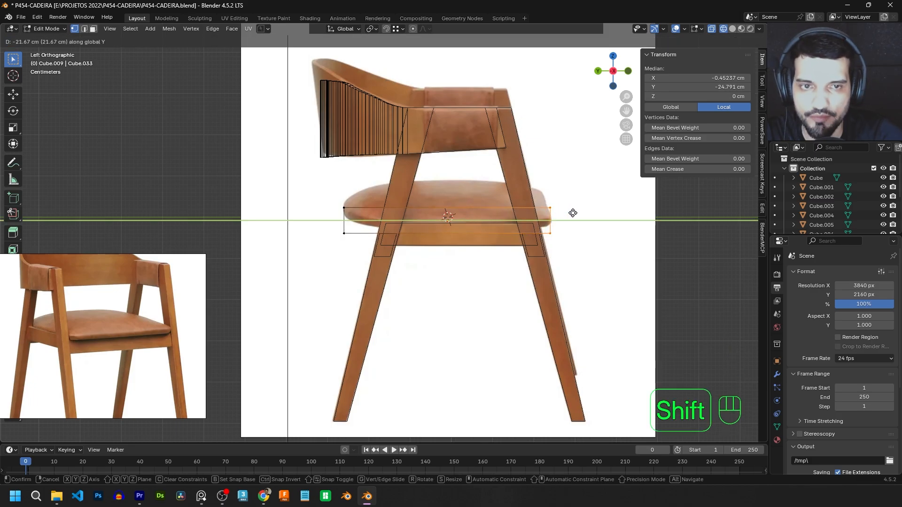
pyautogui.keyDown('shift'); pyautogui.click(562, 212); pyautogui.keyUp('shift')
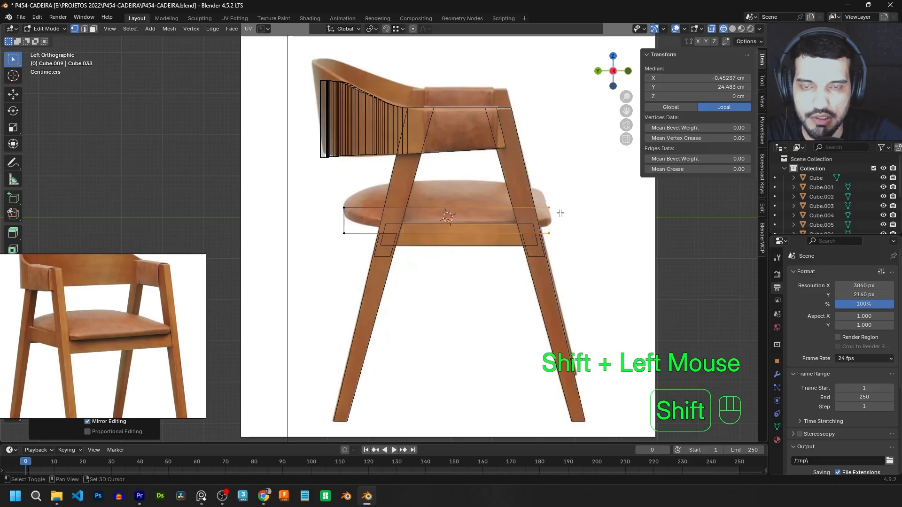
pyautogui.press('Tab')
pyautogui.moveTo(531, 208); pyautogui.dragTo(450, 278, button='middle')
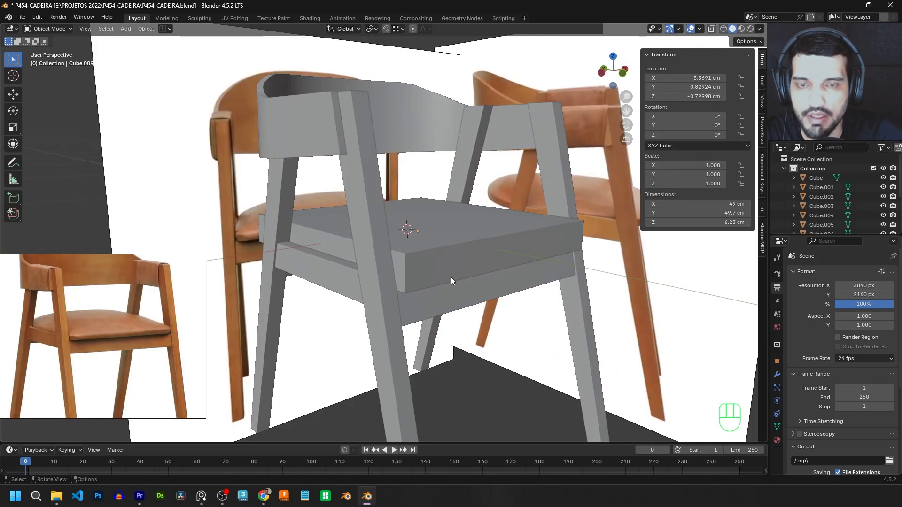
# Select all four edges around the top face of the seat block in edge select mode, using wireframe shading.
pyautogui.click(453, 224)
pyautogui.scroll(-2, 412, 216)
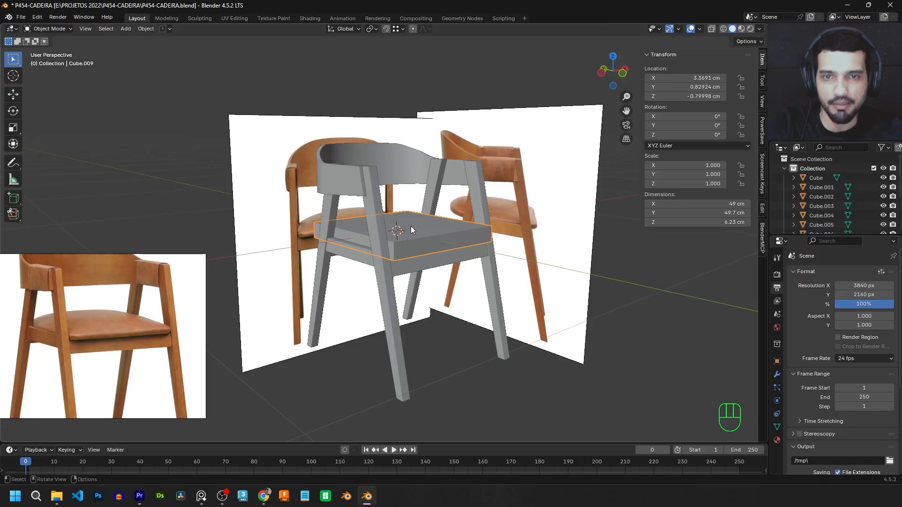
pyautogui.scroll(3, 421, 241)
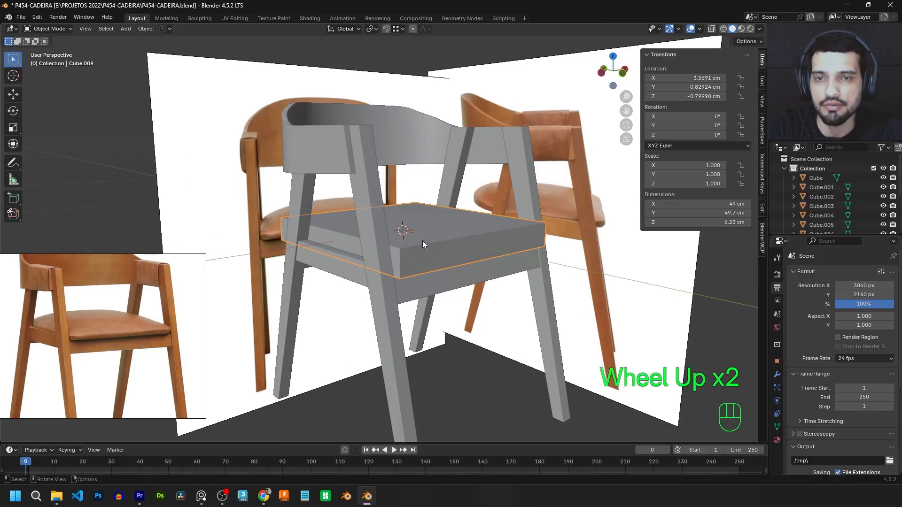
pyautogui.press('Tab')
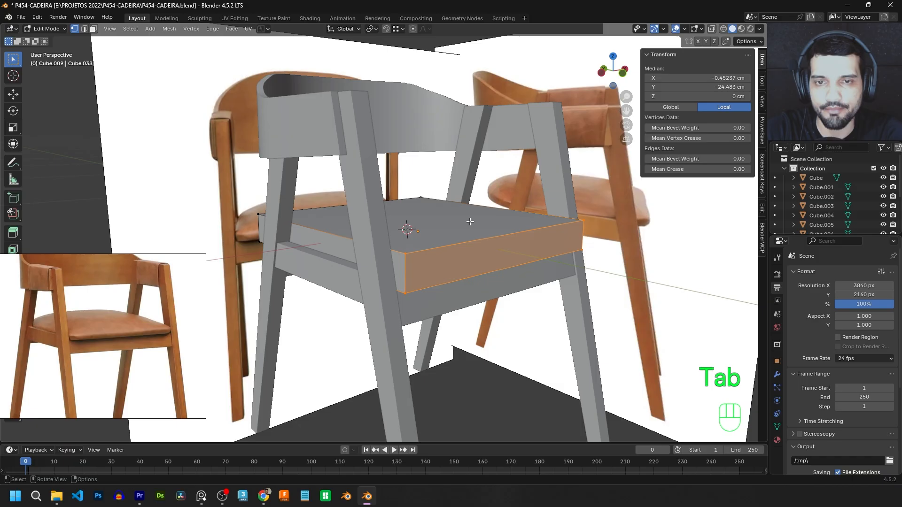
pyautogui.press('2')
pyautogui.click(489, 237)
pyautogui.click(490, 239)
pyautogui.press('z')
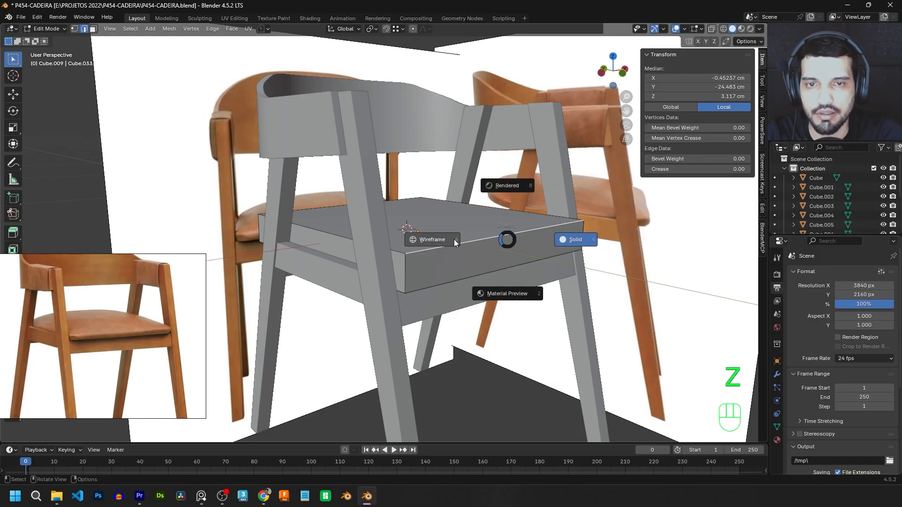
pyautogui.click(455, 242)
pyautogui.scroll(1, 413, 237)
pyautogui.moveTo(455, 242)
pyautogui.mouseDown(button='middle')
pyautogui.moveTo(392, 233)
pyautogui.moveTo(423, 230)
pyautogui.mouseUp(button='middle')
pyautogui.click(393, 234)
pyautogui.moveTo(527, 225); pyautogui.dragTo(178, 170)
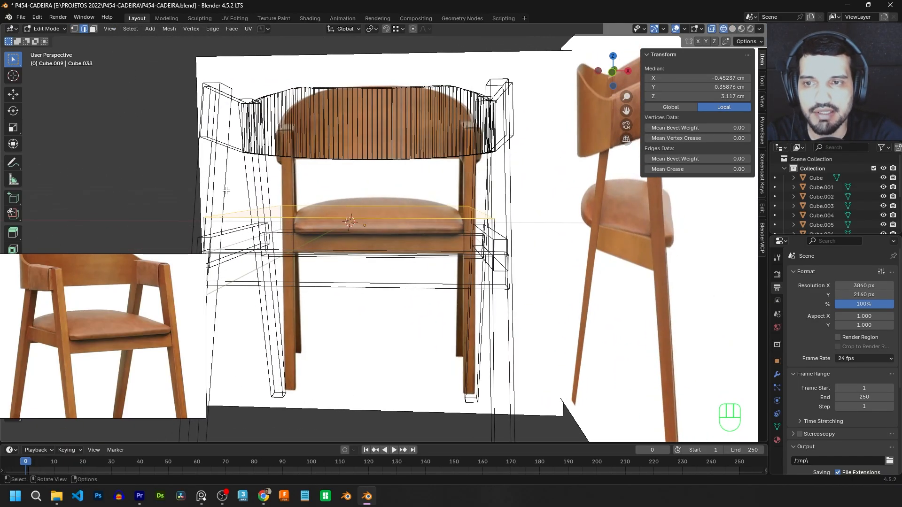
pyautogui.moveTo(177, 171); pyautogui.dragTo(454, 187, button='middle')
pyautogui.hotkey('shift', 'z')
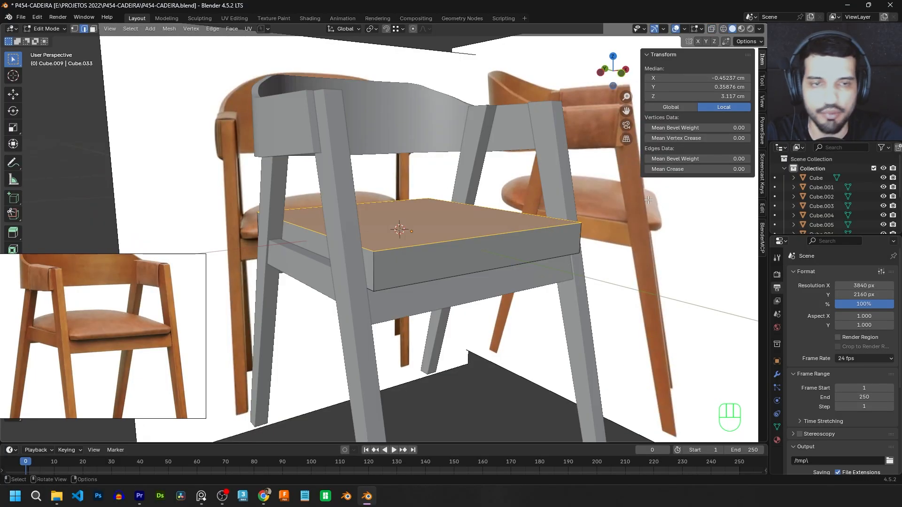
# Bevel the seat block's top edges about 3.8 cm with 6 segments.
pyautogui.hotkey('ctrl', 'b')
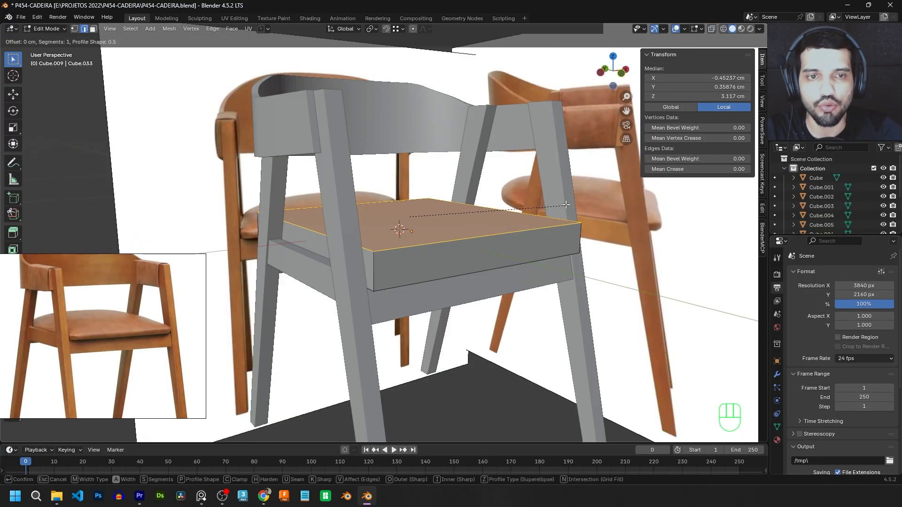
pyautogui.scroll(3, 583, 198)
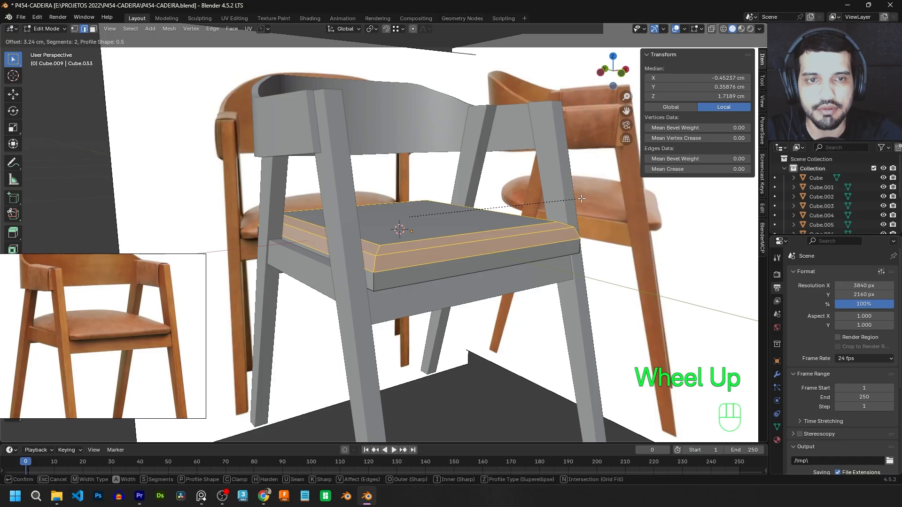
pyautogui.scroll(2, 581, 199)
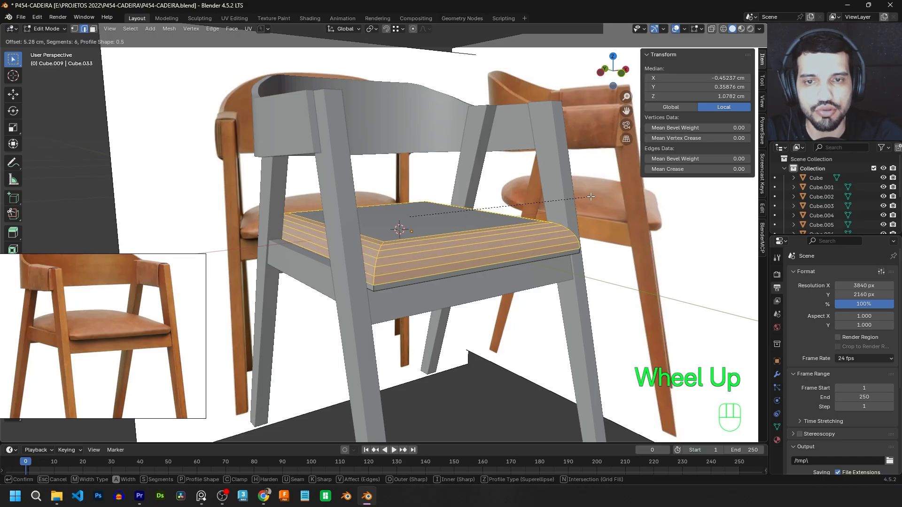
pyautogui.scroll(1, 582, 198)
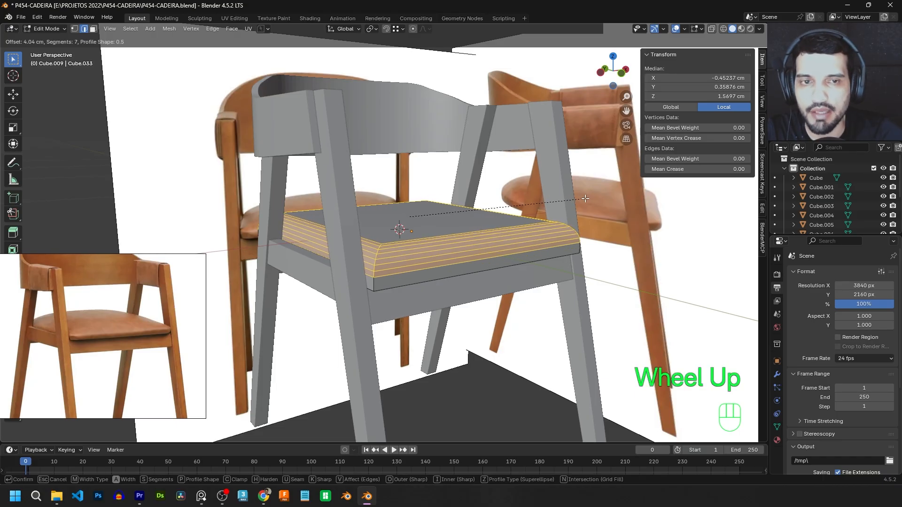
pyautogui.scroll(-1, 584, 198)
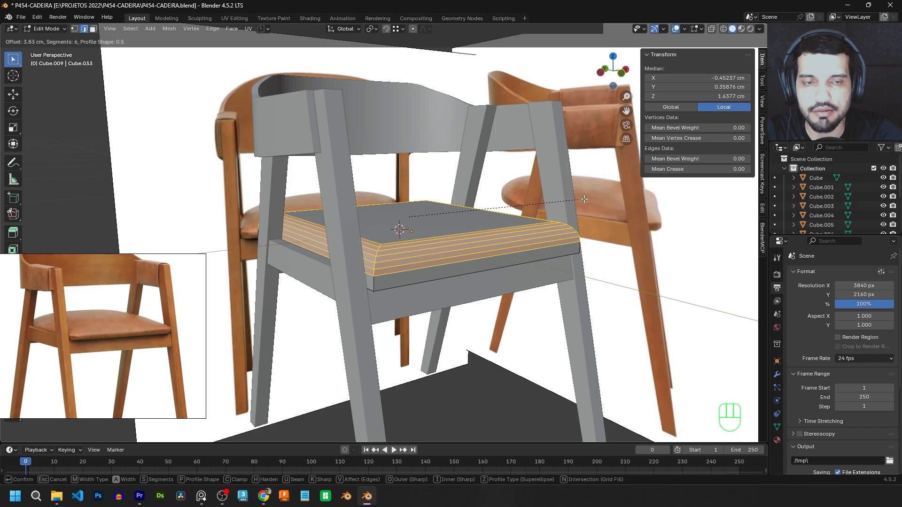
pyautogui.click(585, 199)
# Select the seat's bottom face and bevel its surrounding edges to round the underside.
pyautogui.moveTo(584, 199); pyautogui.dragTo(498, 221, button='middle')
pyautogui.press('3')
pyautogui.click(494, 225)
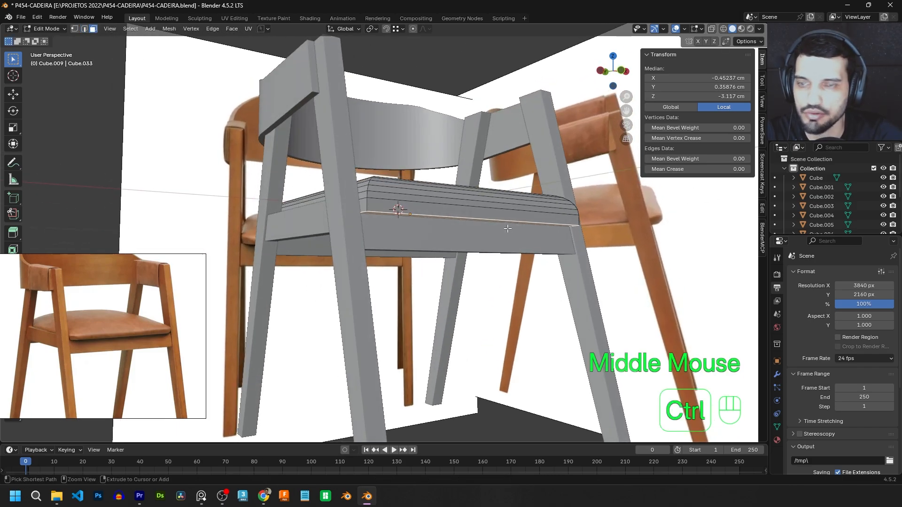
pyautogui.hotkey('ctrl', 'b')
pyautogui.scroll(-4, 517, 225)
pyautogui.scroll(1, 516, 225)
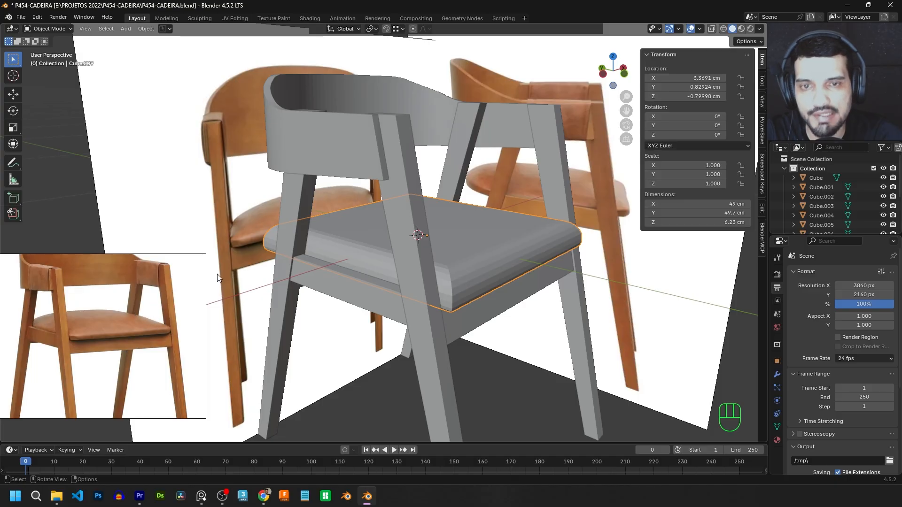
# Undo the seat's bevels back to the plain block with its top edges selected.
pyautogui.hotkey('ctrl', 'z')
pyautogui.hotkey('ctrl', 'z')
pyautogui.hotkey('ctrl', 'z')
pyautogui.hotkey('ctrl', 'z')
pyautogui.hotkey('ctrl', 'z')
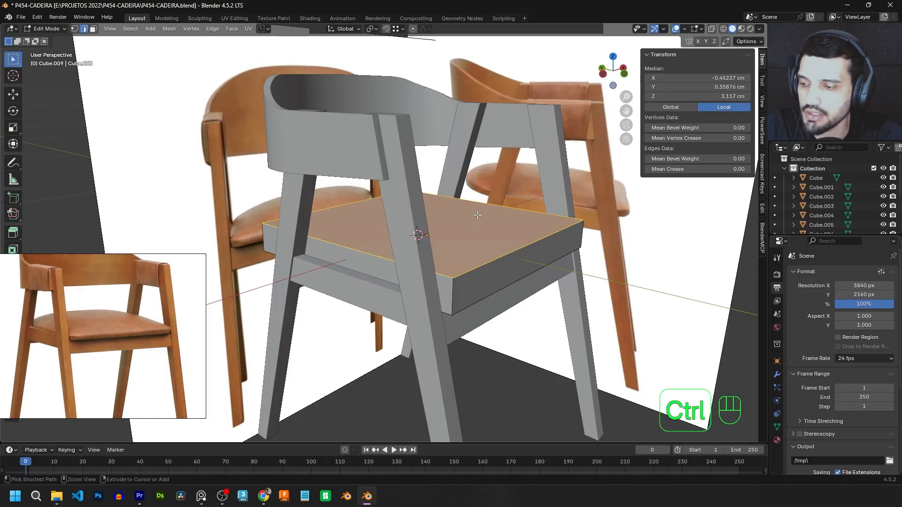
# Bevel the seat's top edges with 6 segments, a width of about 3.74 cm and a profile shape of about 0.3.
pyautogui.hotkey('ctrl', 'b')
pyautogui.scroll(-1, 499, 209)
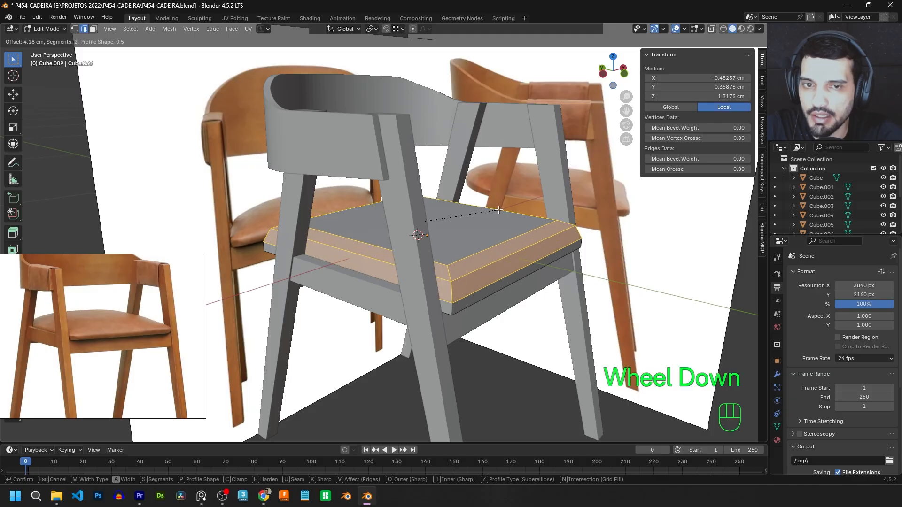
pyautogui.scroll(2, 499, 209)
pyautogui.scroll(2, 498, 210)
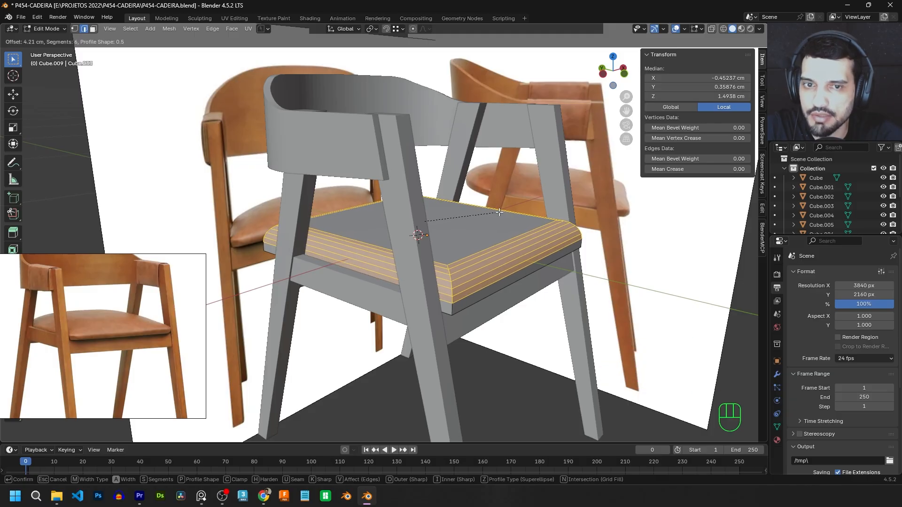
pyautogui.click(497, 213)
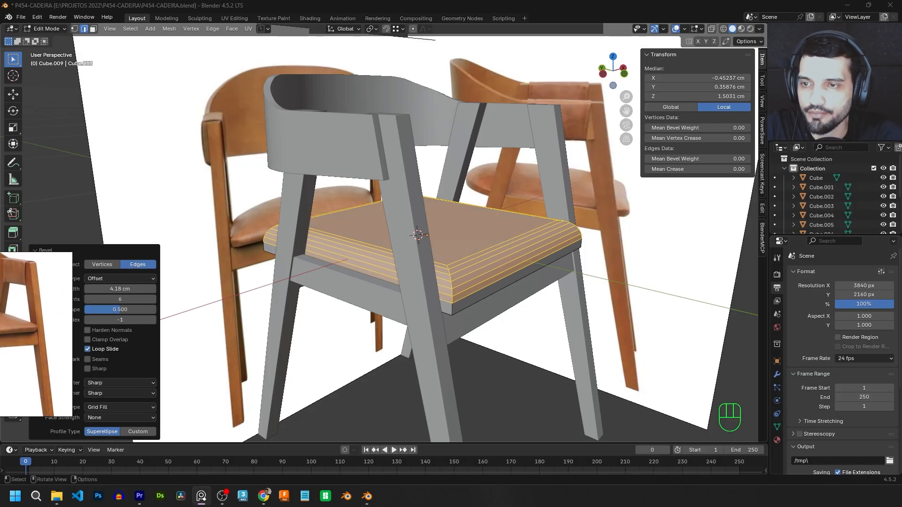
pyautogui.moveTo(114, 311)
pyautogui.mouseDown()
pyautogui.moveTo(93, 311)
pyautogui.moveTo(112, 308)
pyautogui.mouseUp()
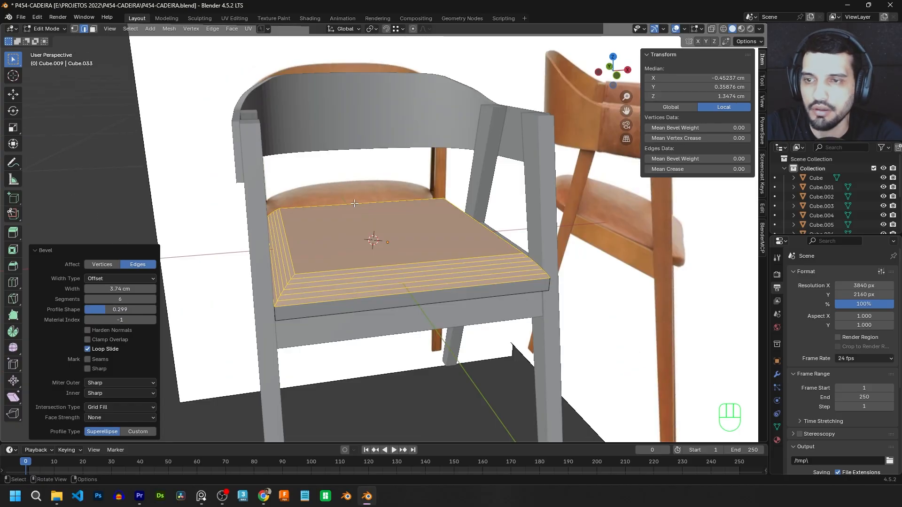
# Select the seat's bottom face and bevel its surrounding edges about 0.4 cm with 3 segments.
pyautogui.moveTo(424, 207); pyautogui.dragTo(286, 209, button='middle')
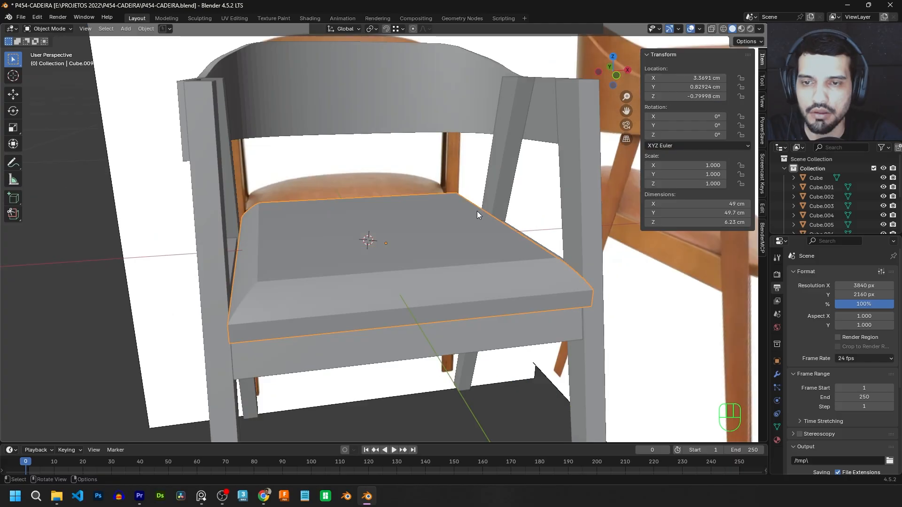
pyautogui.moveTo(477, 210); pyautogui.dragTo(497, 207, button='middle')
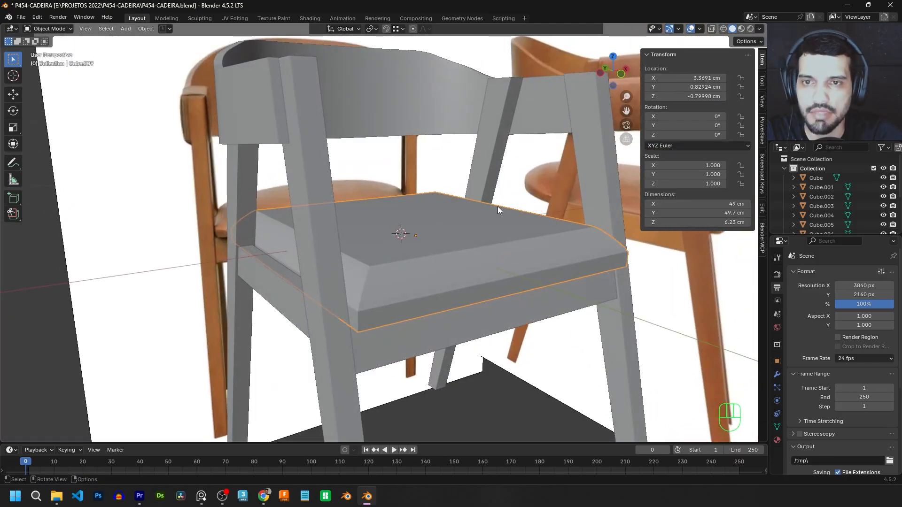
pyautogui.scroll(-2, 498, 207)
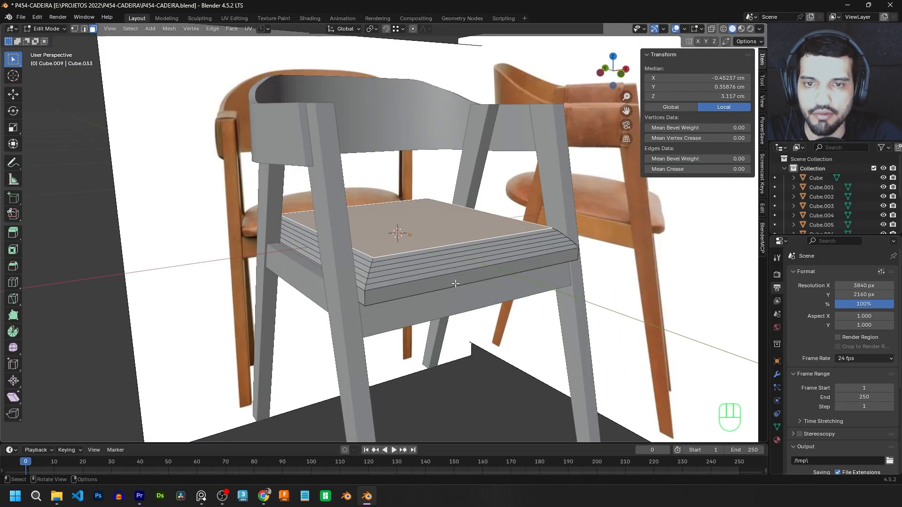
pyautogui.click(469, 282)
pyautogui.moveTo(470, 282); pyautogui.dragTo(390, 245, button='middle')
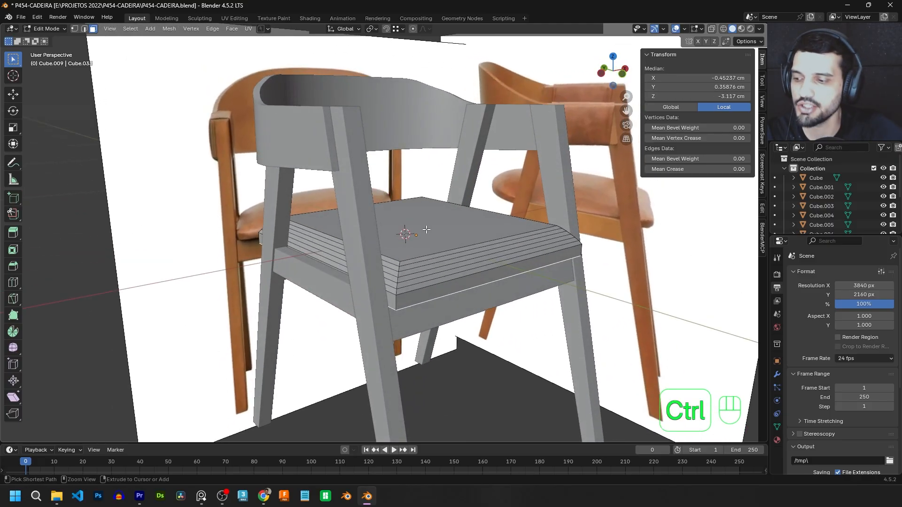
pyautogui.hotkey('ctrl', 'b')
pyautogui.scroll(-4, 451, 223)
pyautogui.keyDown('shift'); pyautogui.scroll(-1, 451, 224); pyautogui.keyUp('shift')
pyautogui.keyDown('shift'); pyautogui.scroll(2, 451, 224); pyautogui.keyUp('shift')
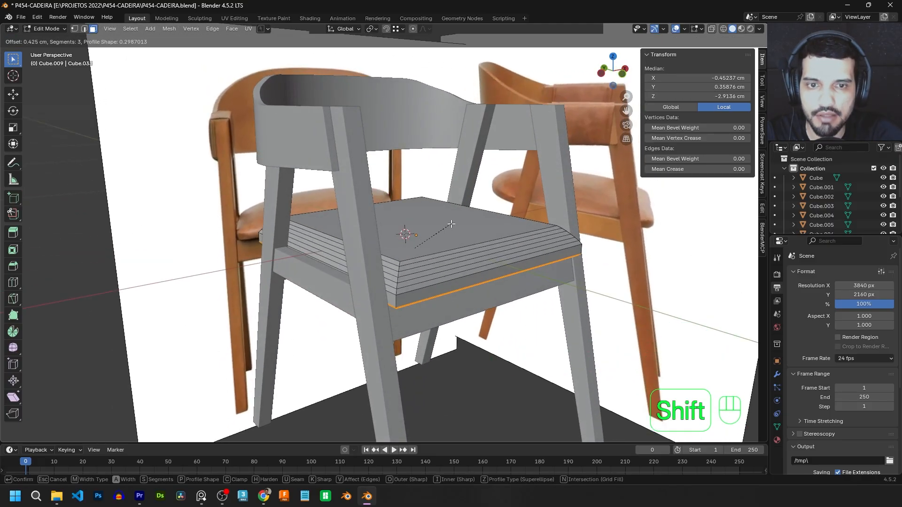
pyautogui.click(453, 223)
# Inspect the beveled seat and its fit in the chair frame from several angles and distances.
pyautogui.moveTo(454, 223); pyautogui.dragTo(396, 217, button='middle')
pyautogui.press('Tab')
pyautogui.press('Tab')
pyautogui.scroll(-2, 418, 227)
pyautogui.scroll(5, 451, 247)
pyautogui.scroll(1, 399, 224)
pyautogui.scroll(-2, 395, 220)
pyautogui.scroll(1, 382, 222)
pyautogui.scroll(-2, 381, 221)
pyautogui.moveTo(602, 217)
pyautogui.mouseDown(button='middle')
pyautogui.moveTo(594, 218)
pyautogui.moveTo(612, 211)
pyautogui.mouseUp(button='middle')
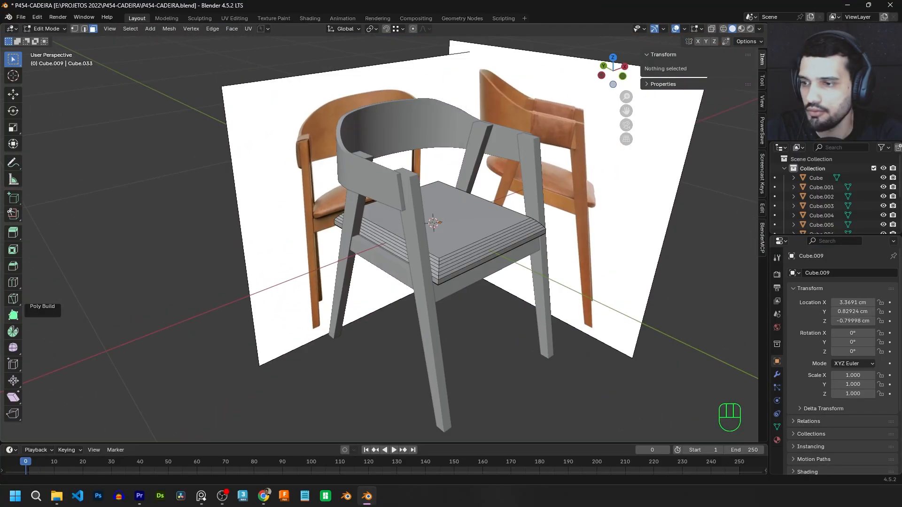
# Bring up the reference image board and examine the seat cushion's shape in the rear and side photos.
pyautogui.moveTo(0, 216); pyautogui.dragTo(139, 293, button='right')
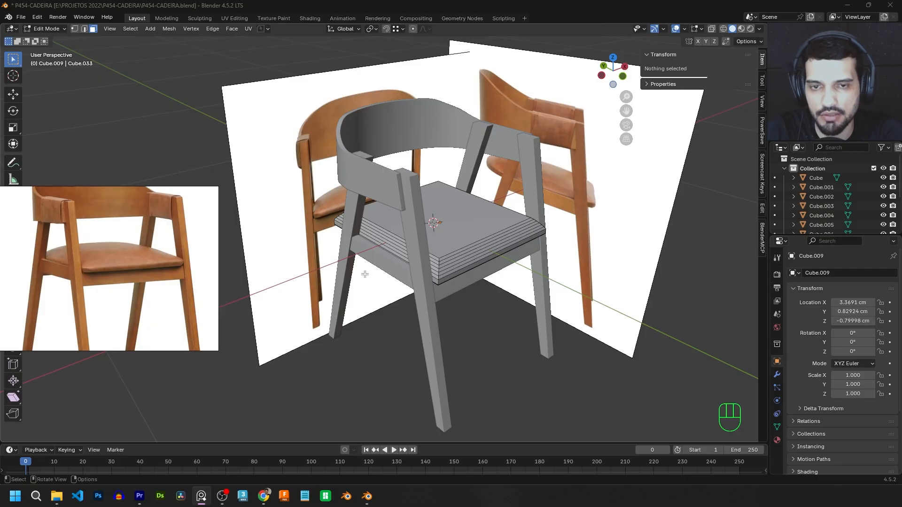
pyautogui.scroll(-5, 203, 274)
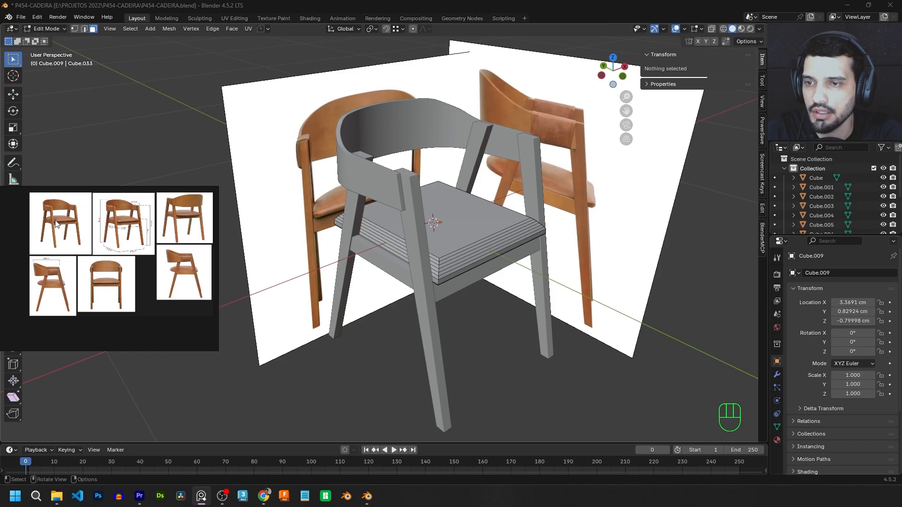
pyautogui.scroll(8, 147, 258)
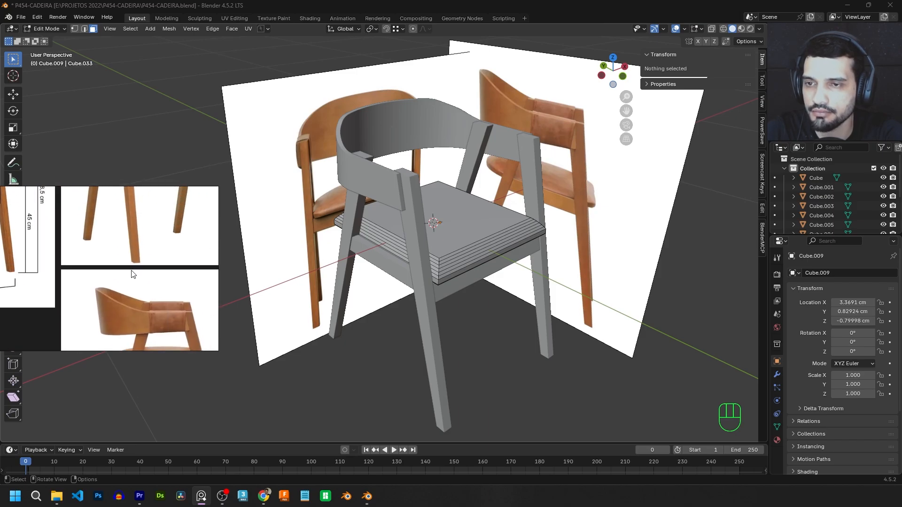
pyautogui.moveTo(140, 250); pyautogui.dragTo(102, 294, button='middle')
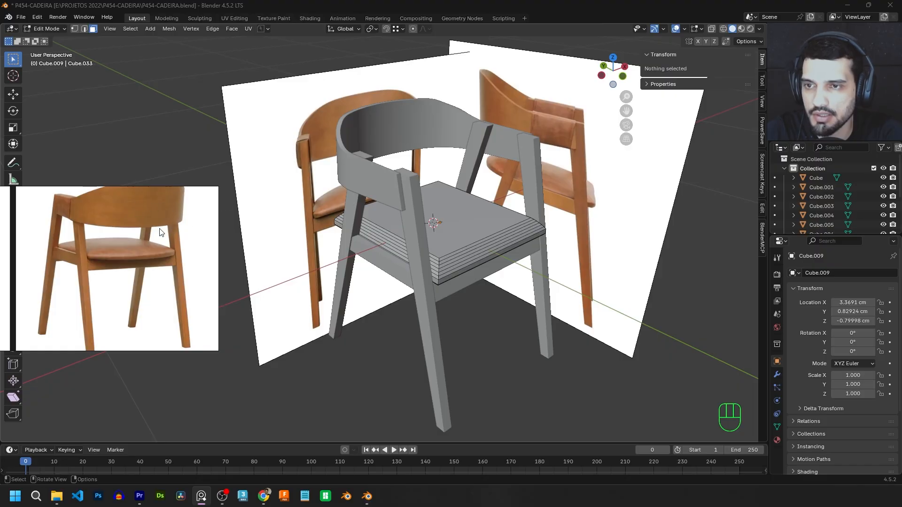
pyautogui.scroll(-4, 169, 249)
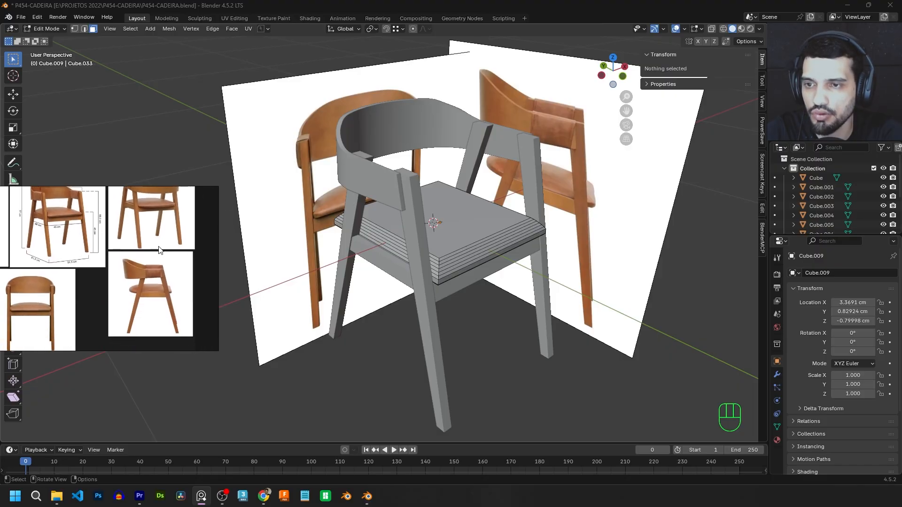
pyautogui.scroll(6, 148, 267)
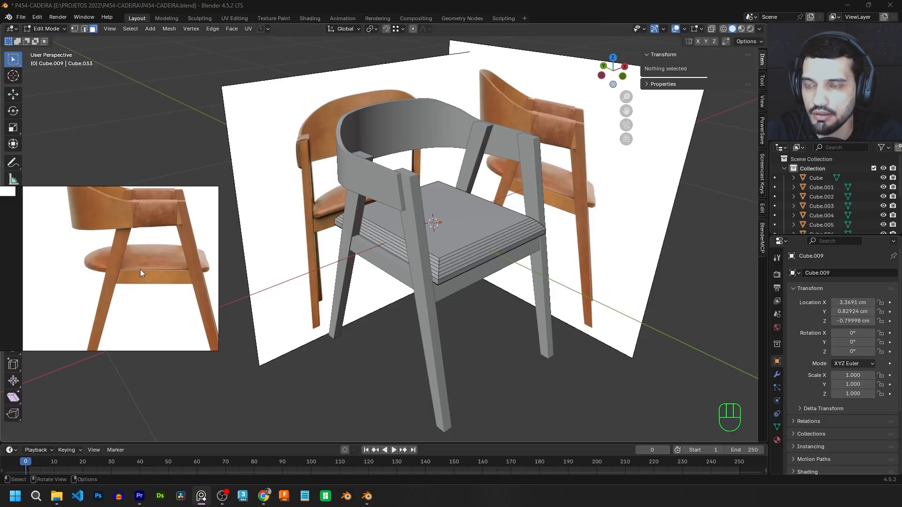
pyautogui.moveTo(140, 269); pyautogui.dragTo(115, 264, button='right')
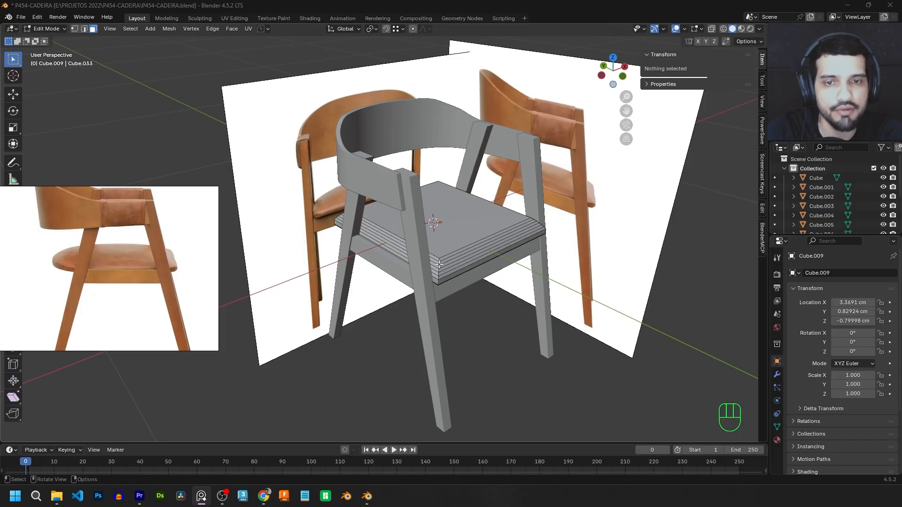
# Select the edge loops at the seat's two front corners and bevel them about 2.19 cm with 3 segments.
pyautogui.click(83, 28)
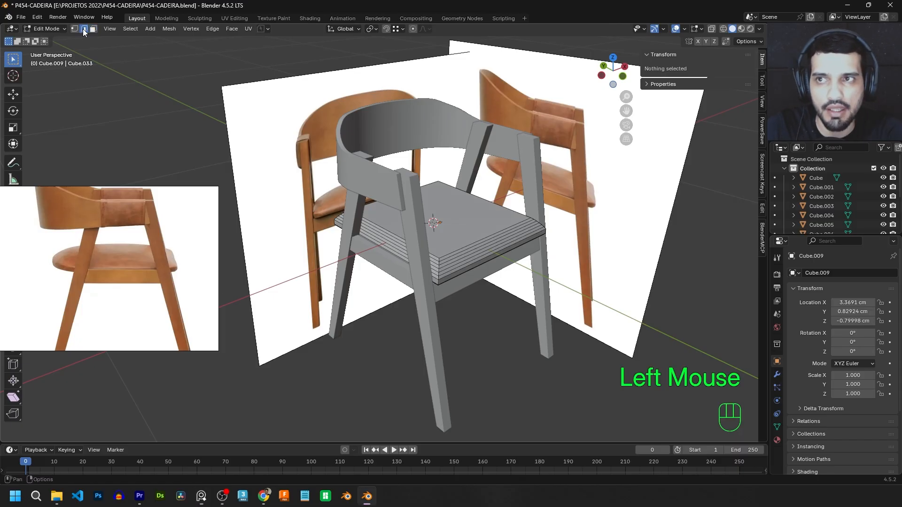
pyautogui.click(437, 259)
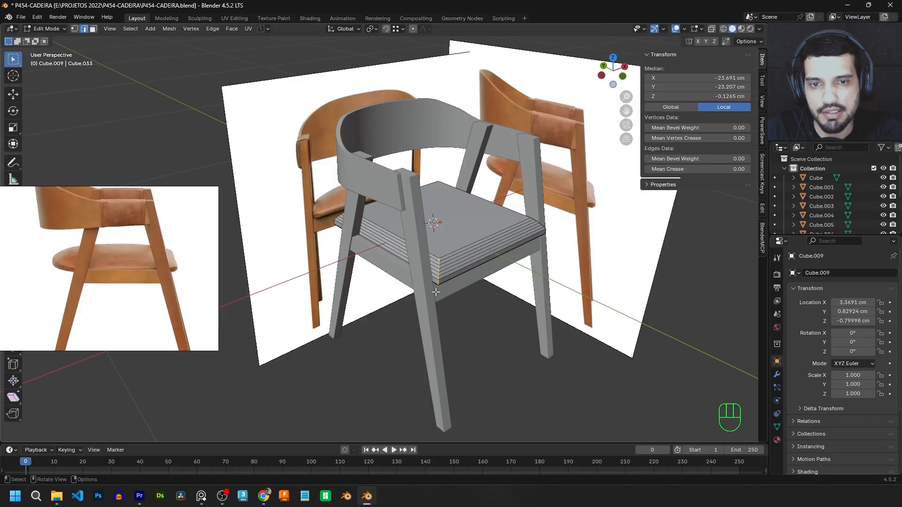
pyautogui.moveTo(436, 292); pyautogui.dragTo(520, 226, button='middle')
pyautogui.keyDown('shift'); pyautogui.doubleClick(477, 257); pyautogui.keyUp('shift')
pyautogui.scroll(3, 511, 246)
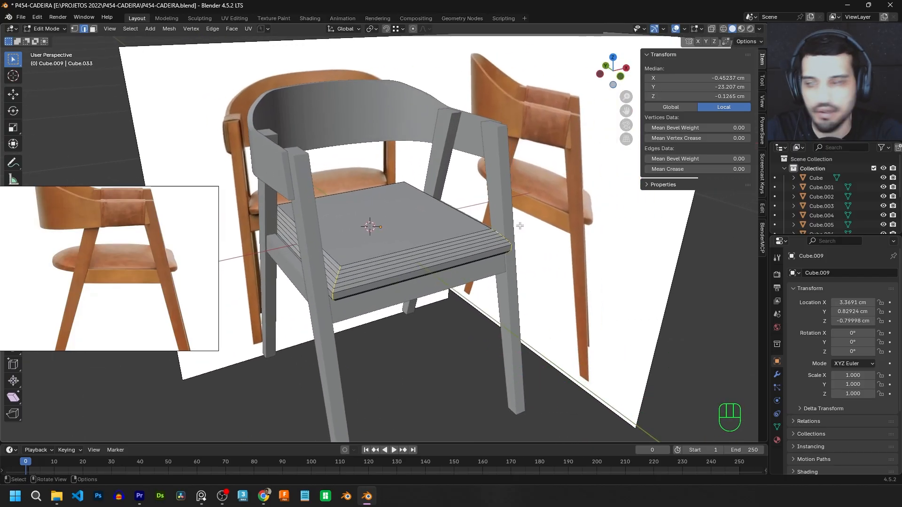
pyautogui.hotkey('ctrl', 'b')
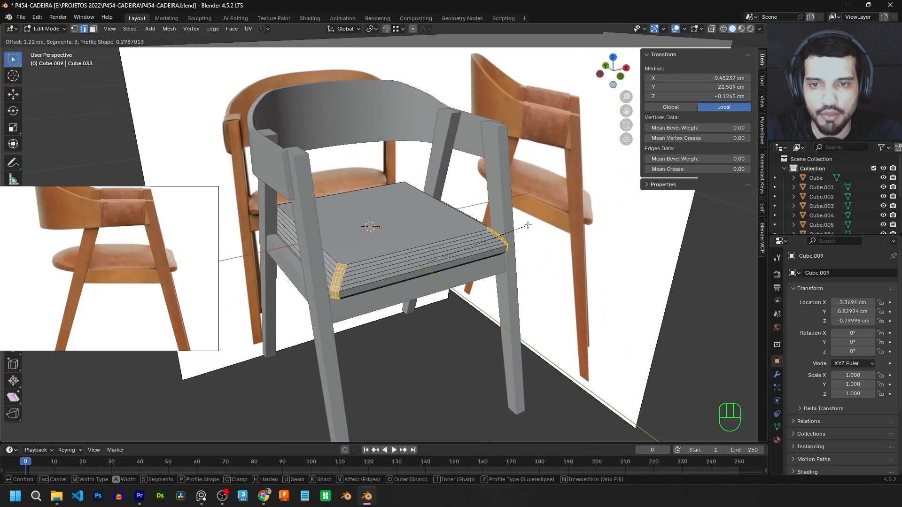
pyautogui.click(527, 226)
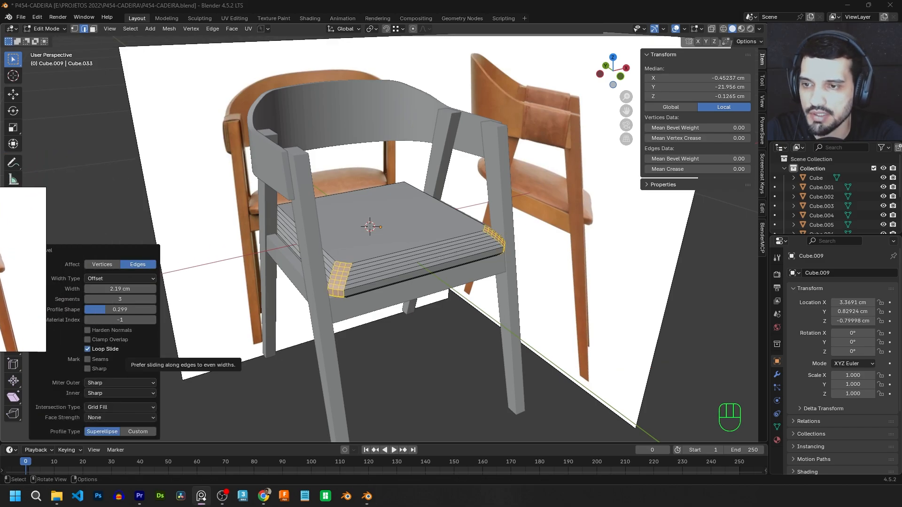
# Set the front corner bevel's profile shape to 0.5 and enable Clamp Overlap.
pyautogui.moveTo(108, 310); pyautogui.dragTo(127, 310)
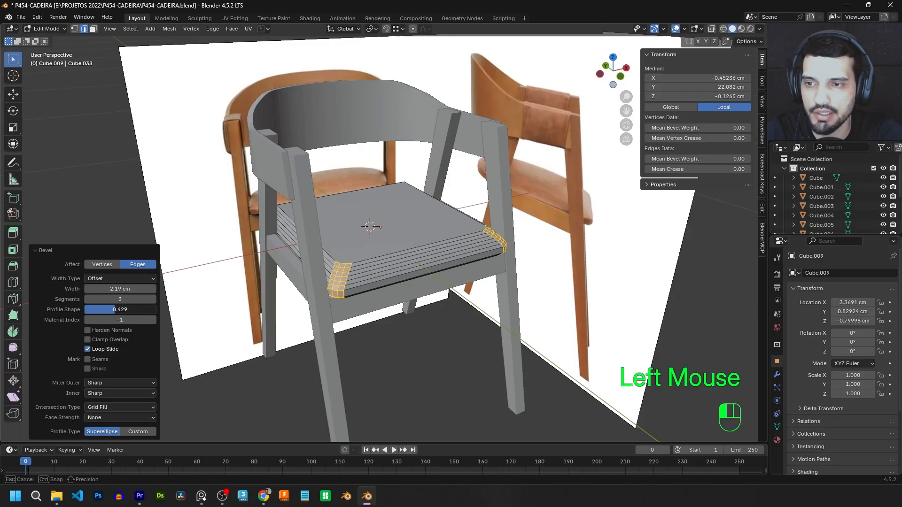
pyautogui.click(127, 310)
pyautogui.write('0.5')
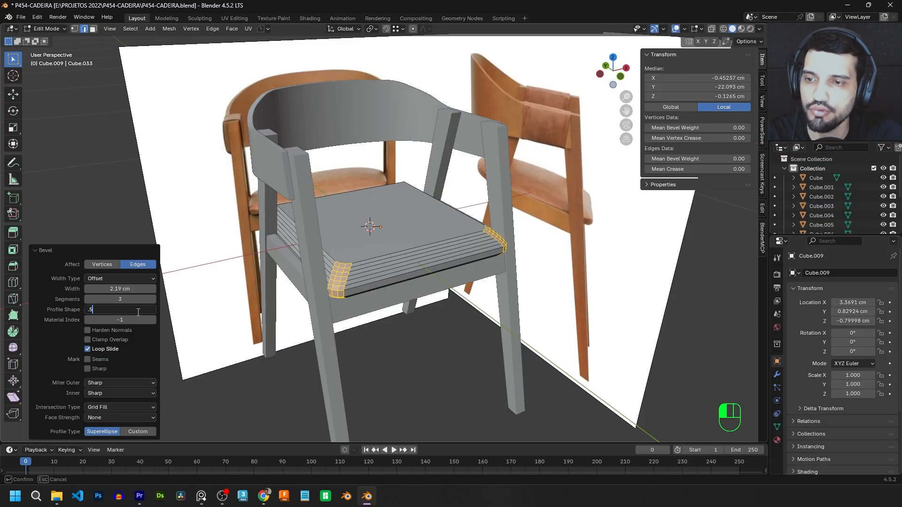
pyautogui.press('Return')
pyautogui.click(142, 341)
pyautogui.moveTo(405, 272); pyautogui.dragTo(268, 348, button='middle')
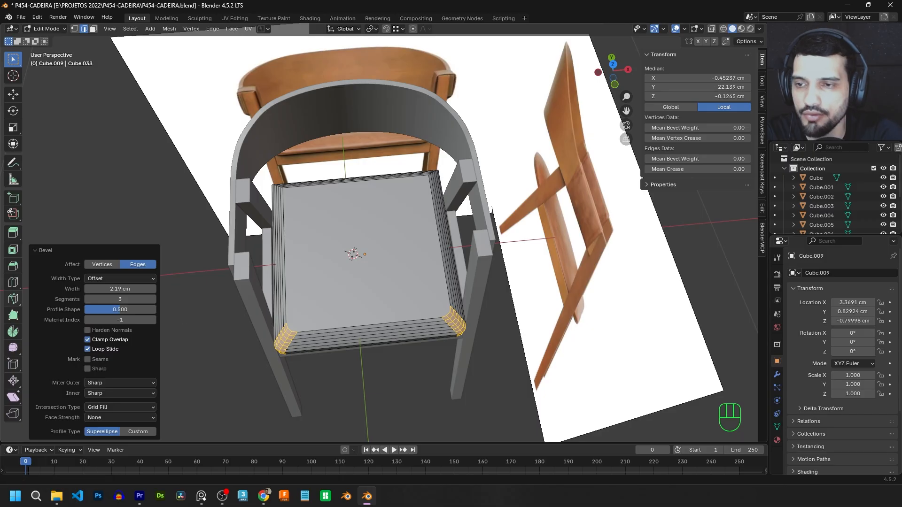
# Examine how the seat's front and rear corners are rounded in the reference photos, then put the image board away.
pyautogui.moveTo(0, 235); pyautogui.dragTo(105, 283, button='right')
pyautogui.scroll(-2, 280, 280)
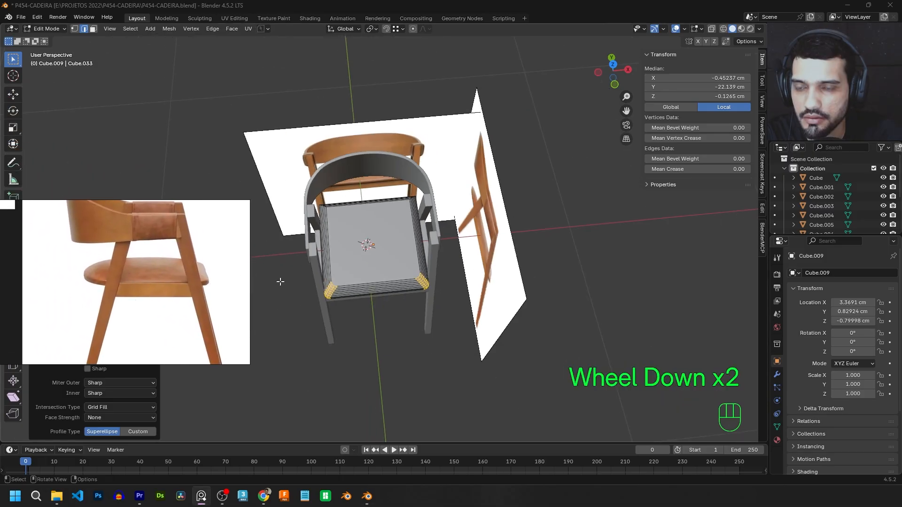
pyautogui.scroll(2, 280, 280)
pyautogui.scroll(-3, 179, 307)
pyautogui.moveTo(178, 304); pyautogui.dragTo(189, 306, button='right')
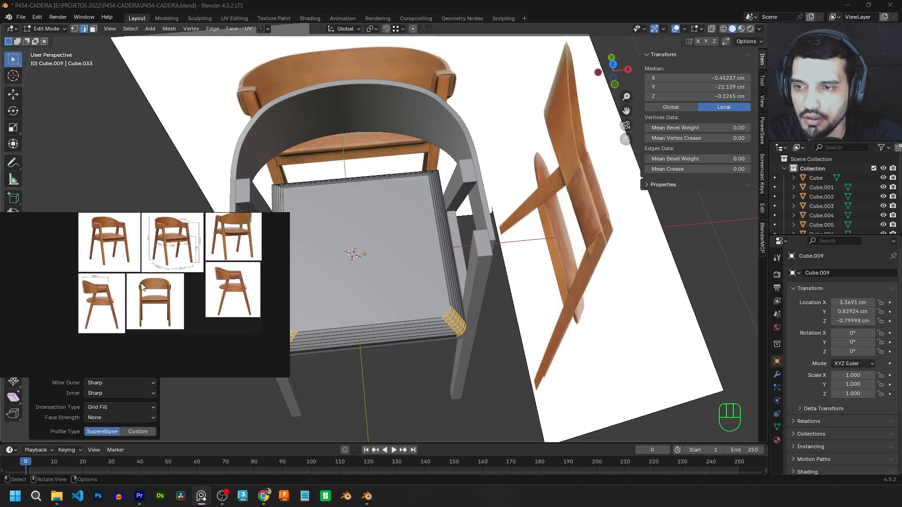
pyautogui.scroll(5, 170, 235)
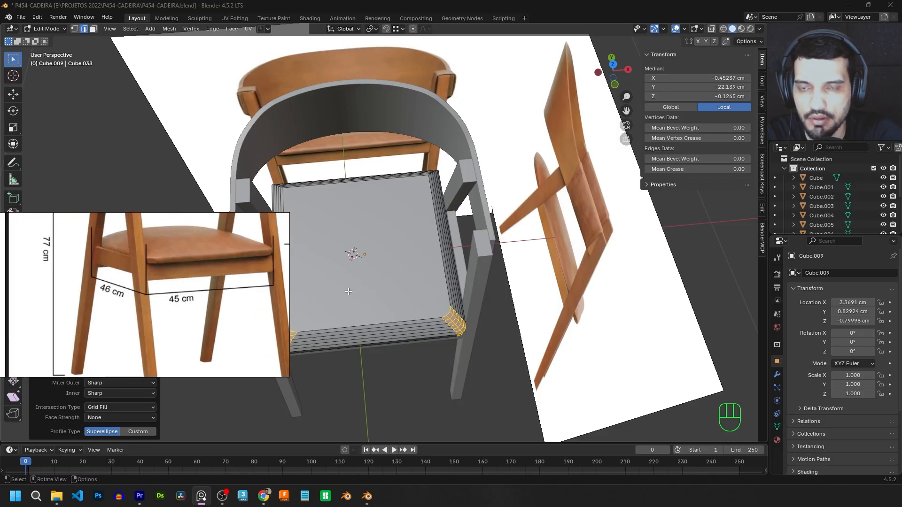
pyautogui.moveTo(393, 234); pyautogui.dragTo(411, 228, button='middle')
pyautogui.scroll(-6, 242, 295)
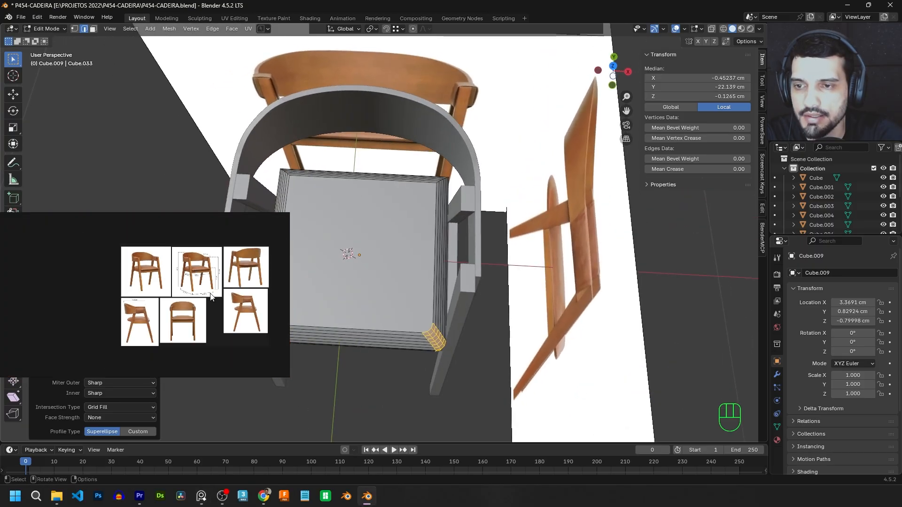
pyautogui.moveTo(244, 294); pyautogui.dragTo(187, 270, button='middle')
pyautogui.scroll(4, 202, 263)
pyautogui.moveTo(130, 266); pyautogui.dragTo(162, 223, button='middle')
pyautogui.scroll(4, 170, 272)
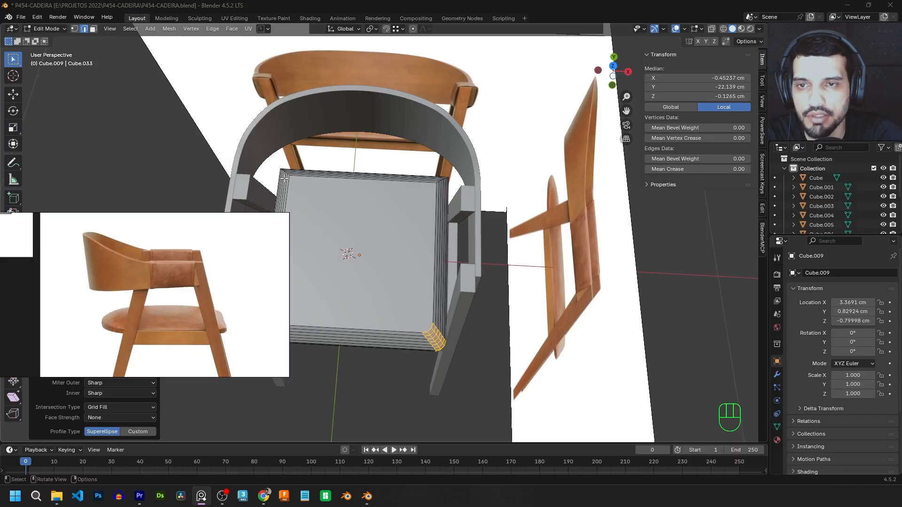
pyautogui.moveTo(247, 232); pyautogui.dragTo(0, 267, button='right')
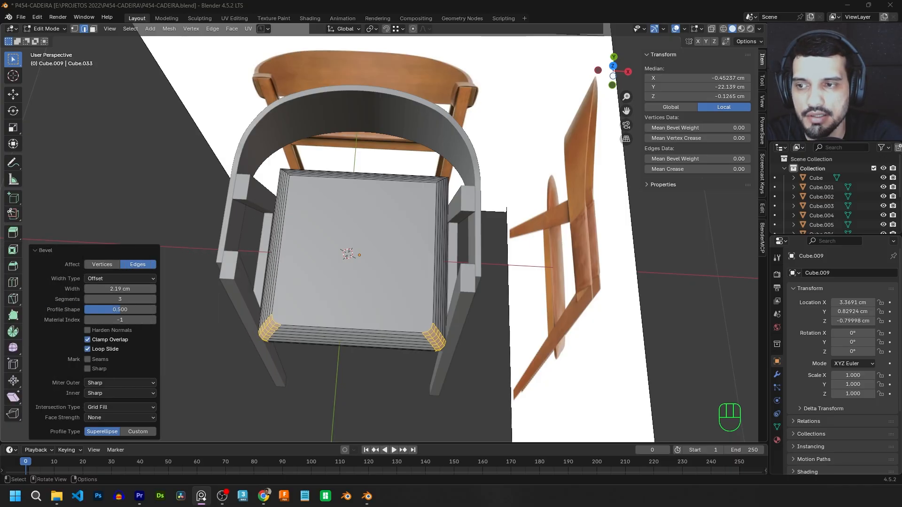
# Select the edge loops at the seat's two rear corners and bevel them with 6 segments and a width of about 19.2 cm.
pyautogui.doubleClick(287, 174)
pyautogui.moveTo(446, 169); pyautogui.dragTo(458, 202, button='middle')
pyautogui.scroll(2, 442, 161)
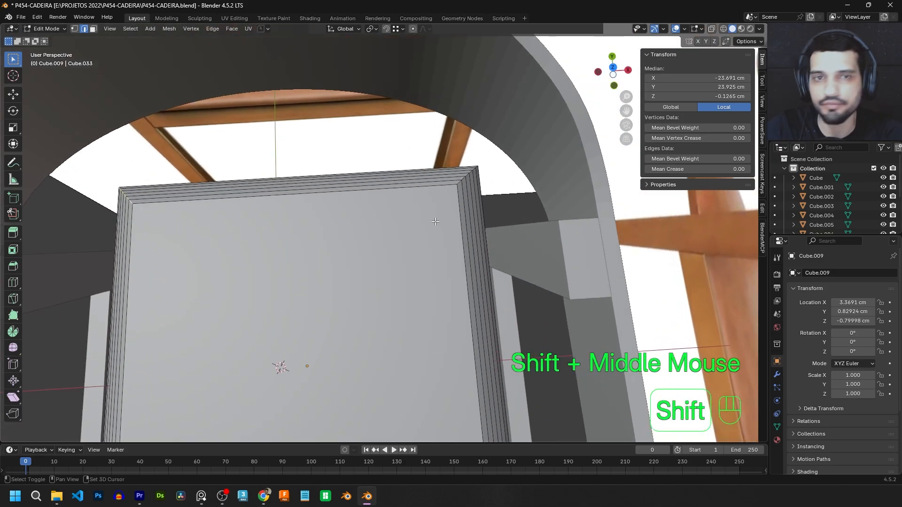
pyautogui.keyDown('shift'); pyautogui.click(459, 182); pyautogui.keyUp('shift')
pyautogui.keyDown('shift'); pyautogui.doubleClick(459, 182); pyautogui.keyUp('shift')
pyautogui.scroll(-3, 467, 171)
pyautogui.moveTo(267, 287); pyautogui.dragTo(370, 185, button='middle')
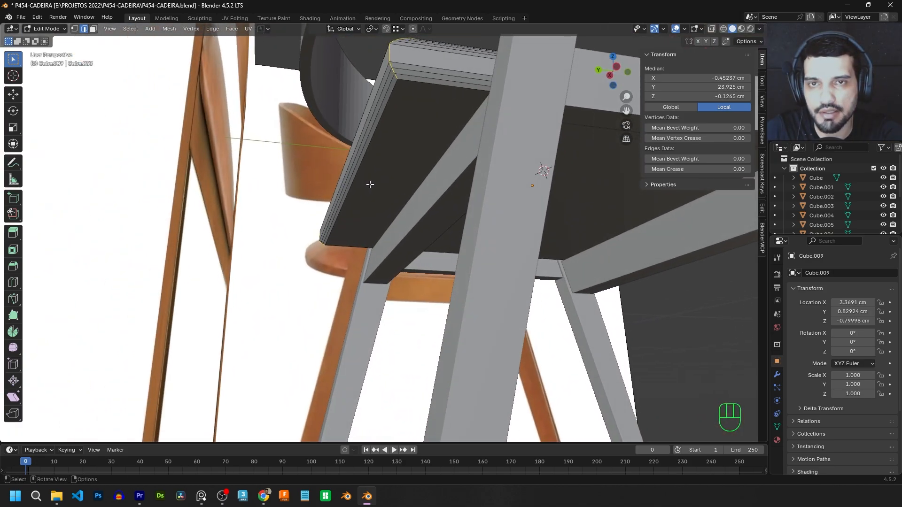
pyautogui.moveTo(389, 226); pyautogui.dragTo(310, 319, button='middle')
pyautogui.scroll(-4, 324, 292)
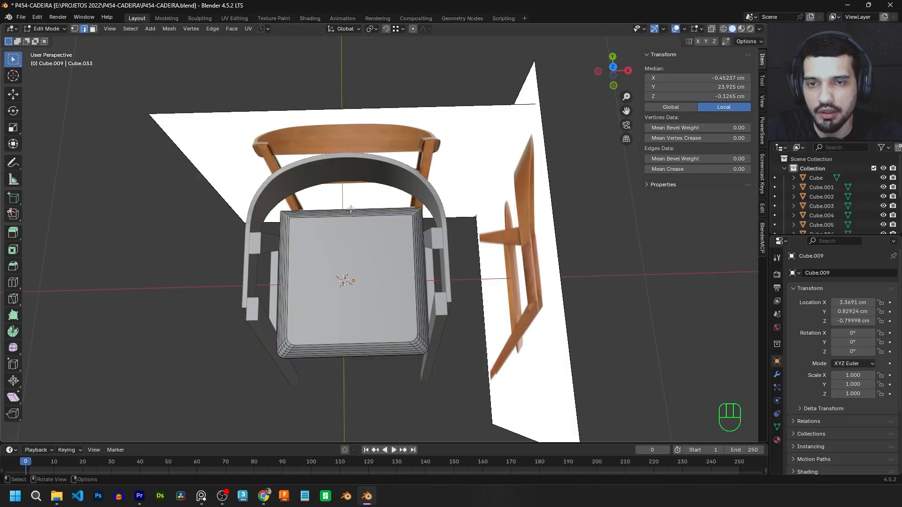
pyautogui.scroll(1, 380, 191)
pyautogui.keyDown('shift'); pyautogui.moveTo(379, 190); pyautogui.dragTo(409, 218, button='middle'); pyautogui.keyUp('shift')
pyautogui.scroll(2, 404, 205)
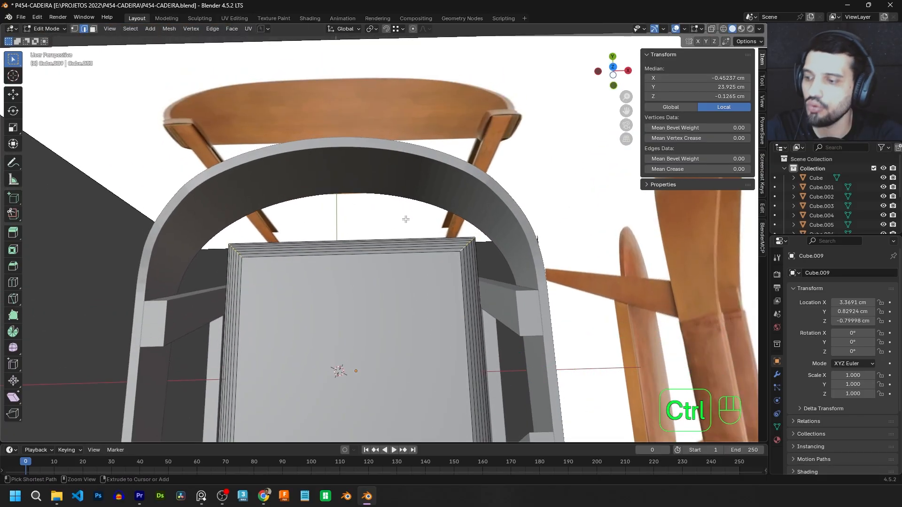
pyautogui.hotkey('ctrl', 'b')
pyautogui.scroll(3, 427, 202)
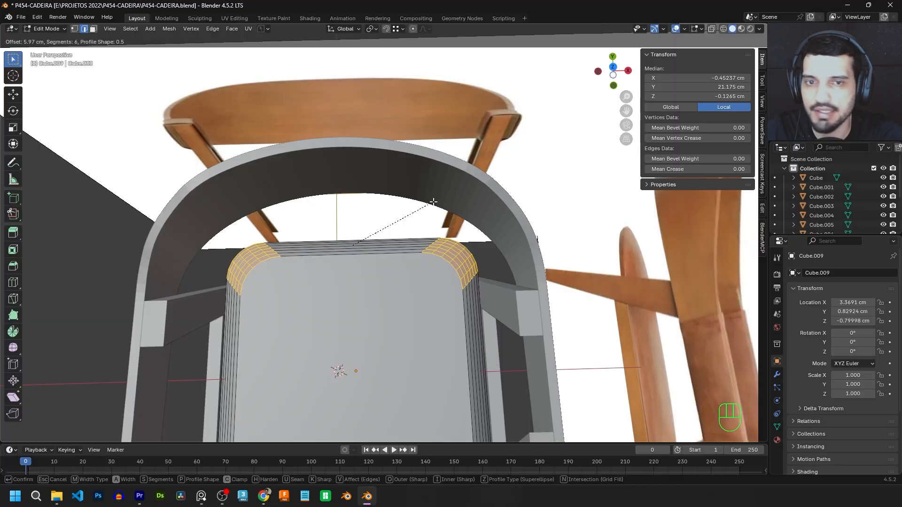
pyautogui.click(439, 199)
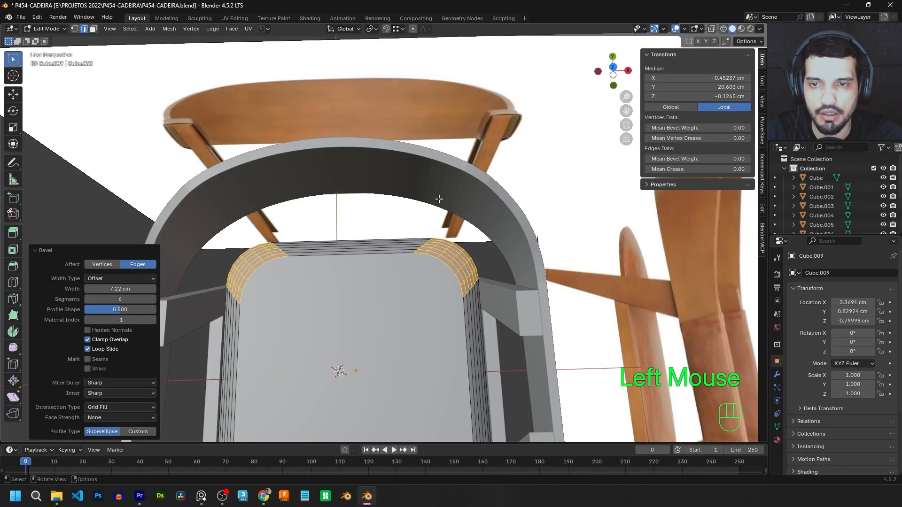
pyautogui.moveTo(114, 289)
pyautogui.mouseDown()
pyautogui.moveTo(141, 289)
pyautogui.moveTo(123, 289)
pyautogui.mouseUp()
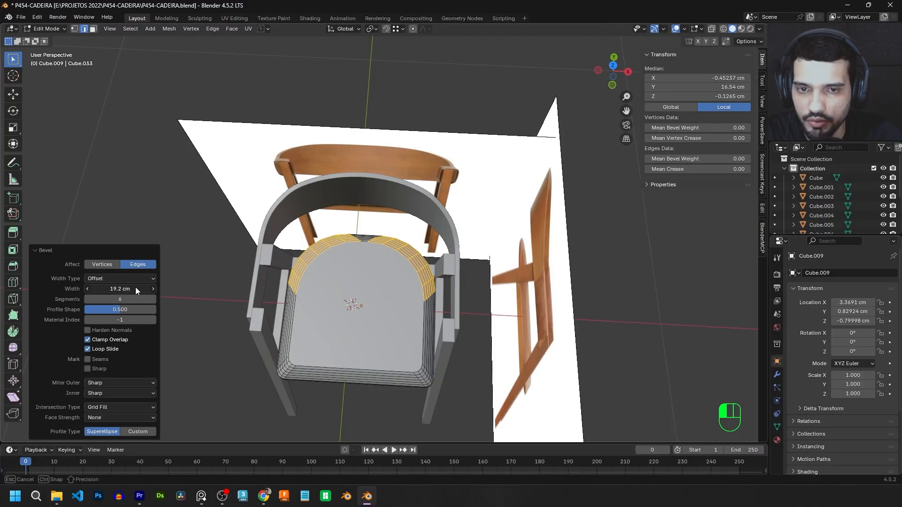
pyautogui.moveTo(329, 235); pyautogui.dragTo(352, 277, button='middle')
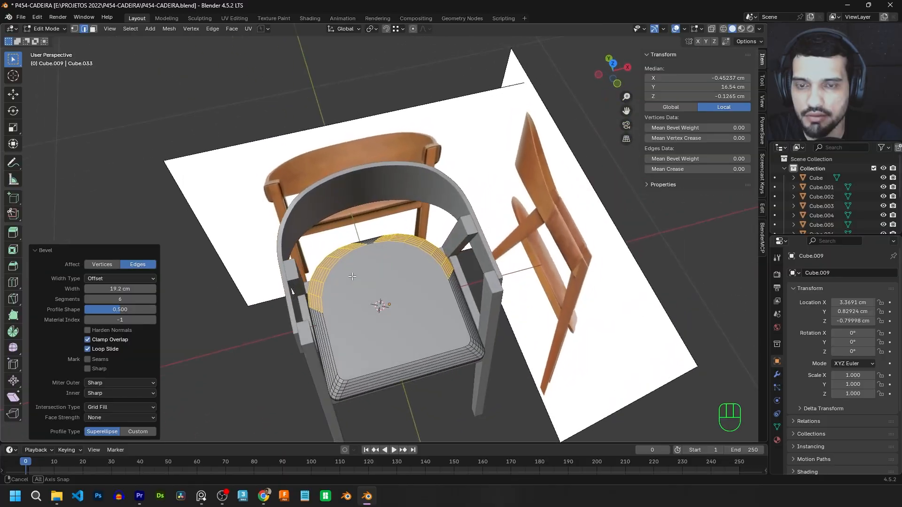
# In wireframe top view, select all vertices of the seat's rounded rear and move them about 2.39 cm backward along Y, returning to solid shading.
pyautogui.moveTo(384, 249); pyautogui.dragTo(374, 258, button='middle')
pyautogui.press('z')
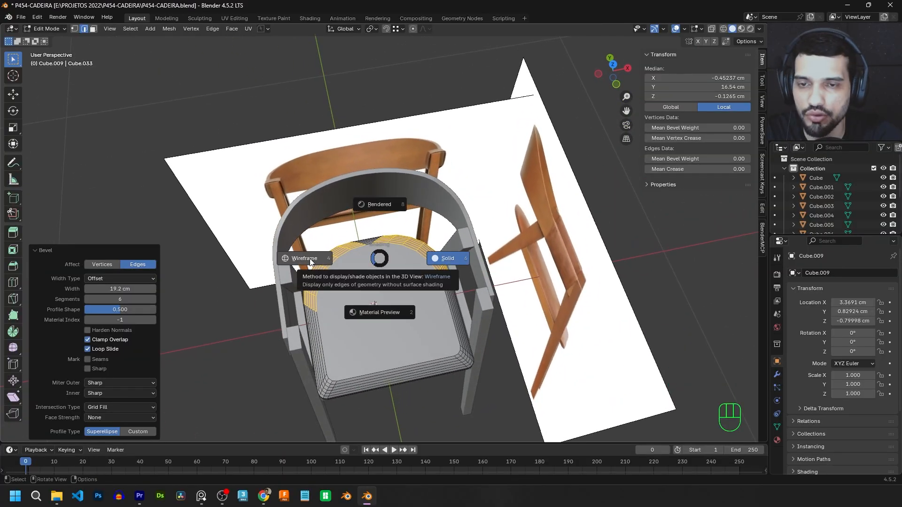
pyautogui.click(309, 259)
pyautogui.press('KP_7')
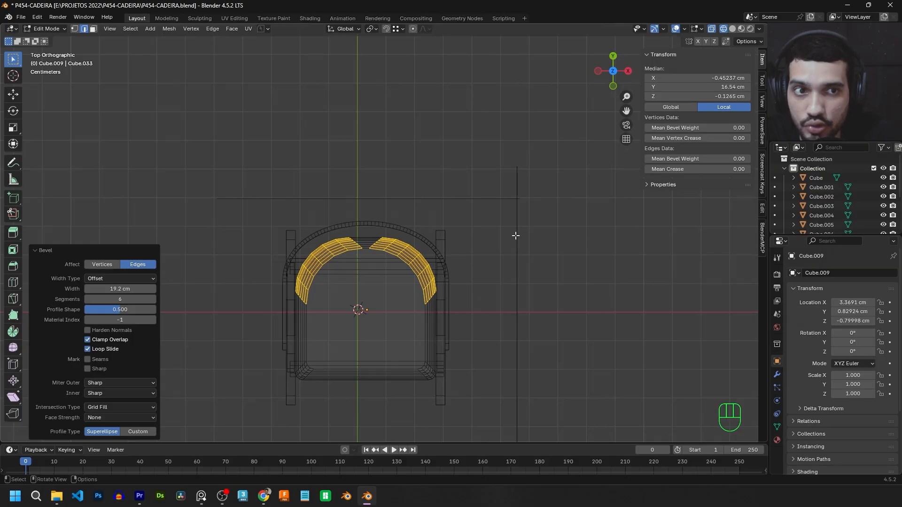
pyautogui.click(74, 29)
pyautogui.moveTo(465, 317); pyautogui.dragTo(244, 197)
pyautogui.press('g')
pyautogui.press('y')
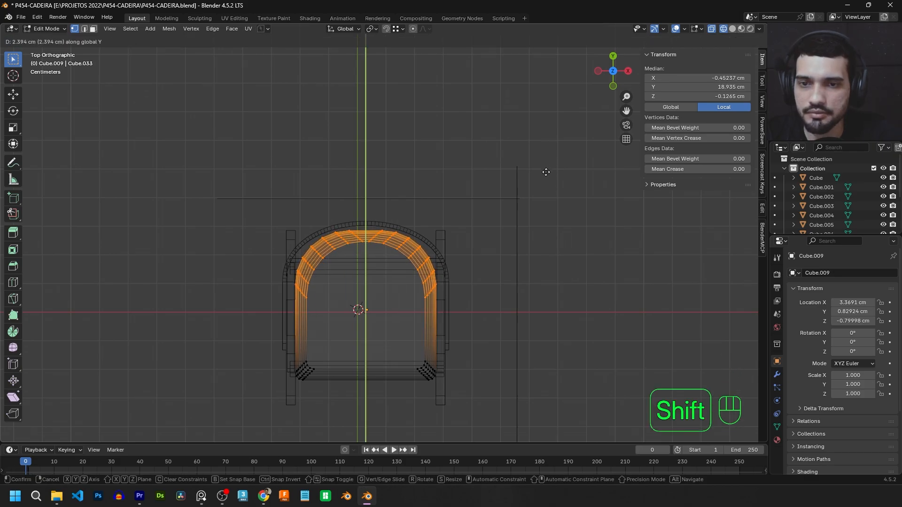
pyautogui.keyDown('shift'); pyautogui.click(546, 172); pyautogui.keyUp('shift')
pyautogui.press('Tab')
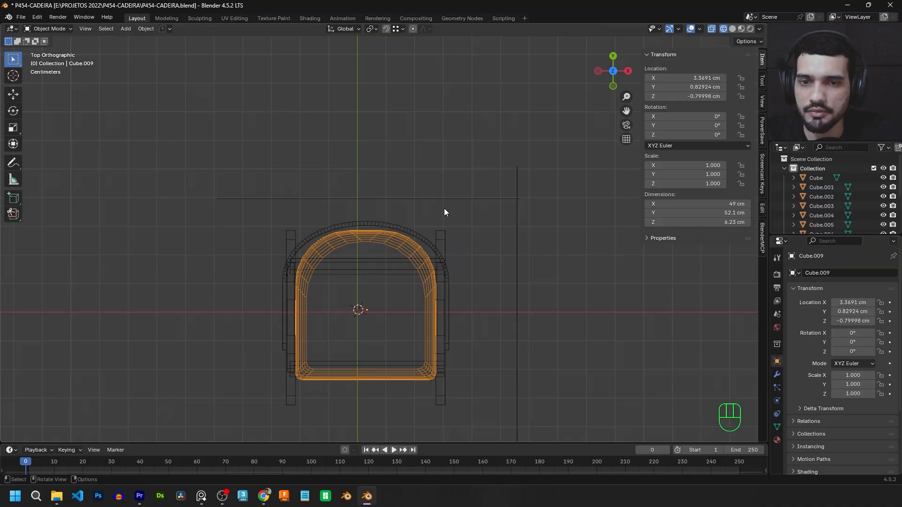
pyautogui.moveTo(444, 208)
pyautogui.mouseDown(button='middle')
pyautogui.moveTo(470, 176)
pyautogui.moveTo(540, 155)
pyautogui.mouseUp(button='middle')
pyautogui.click(732, 29)
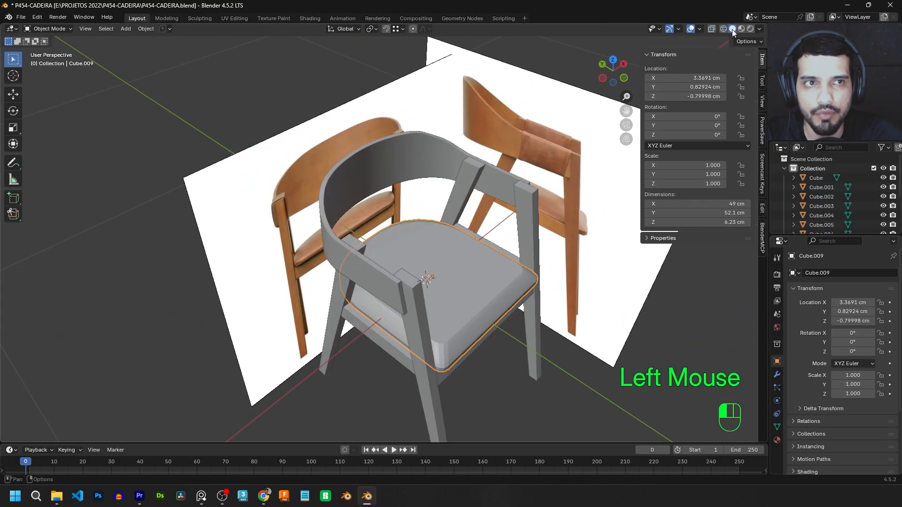
# Try two loop cuts across the seat's front edge, spread apart to the corners by scaling them about 2.93 along X.
pyautogui.scroll(-2, 412, 189)
pyautogui.moveTo(413, 190); pyautogui.dragTo(353, 217, button='middle')
pyautogui.moveTo(465, 202); pyautogui.dragTo(390, 268, button='middle')
pyautogui.click(507, 214)
pyautogui.click(390, 267)
pyautogui.press('Tab')
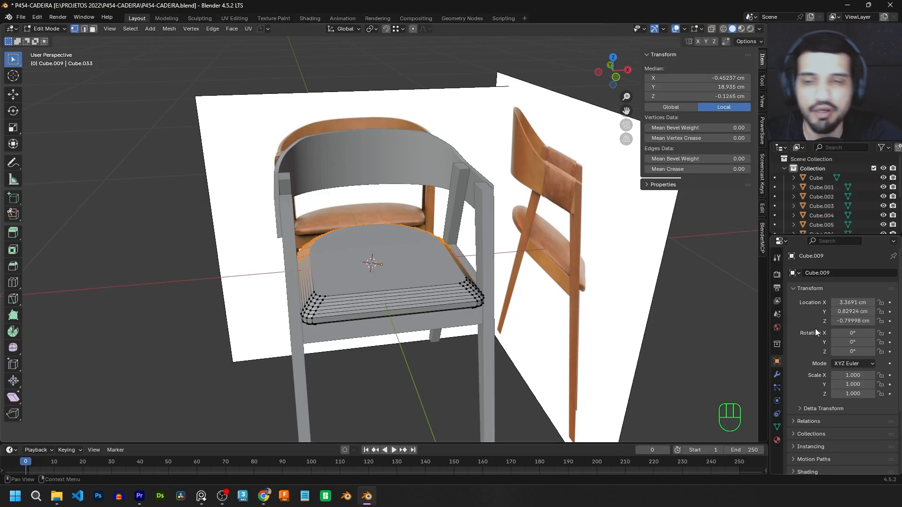
pyautogui.click(345, 265)
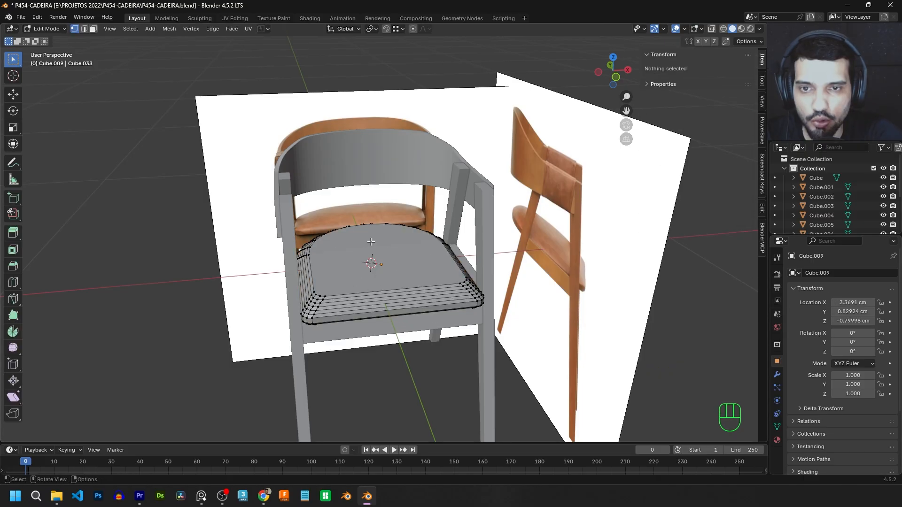
pyautogui.moveTo(384, 268); pyautogui.dragTo(373, 291, button='middle')
pyautogui.scroll(1, 363, 340)
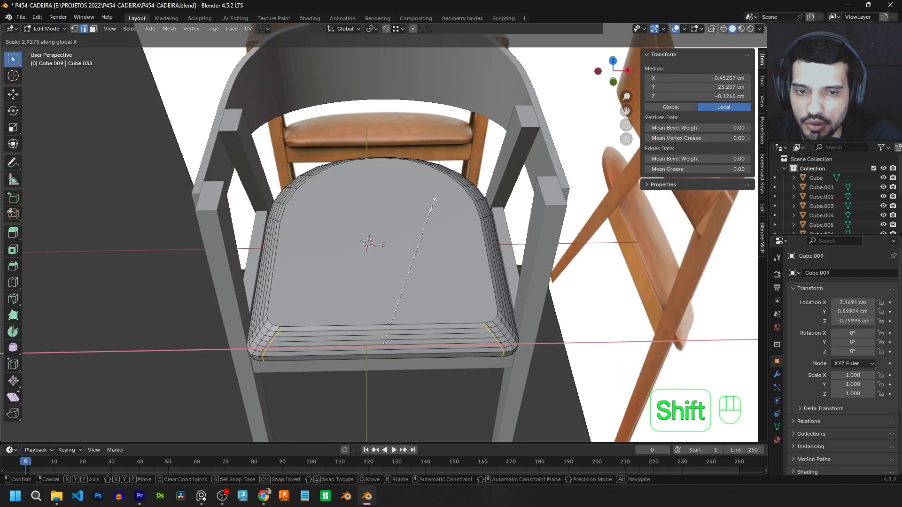
pyautogui.click(434, 202)
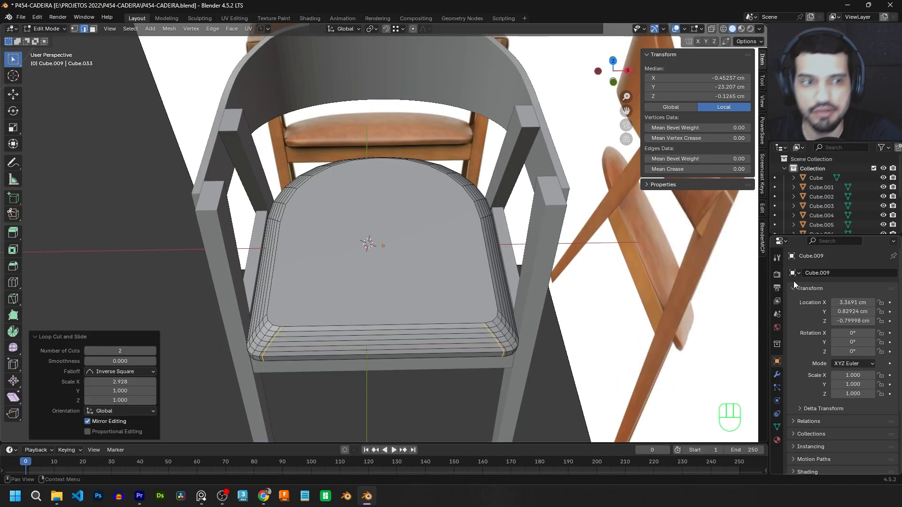
# Try two loop cuts on the seat's negative-X side, spread apart by scaling them about 2.84 along Y.
pyautogui.hotkey('ctrl', 'r')
pyautogui.scroll(1, 276, 261)
pyautogui.click(277, 261)
pyautogui.press('s')
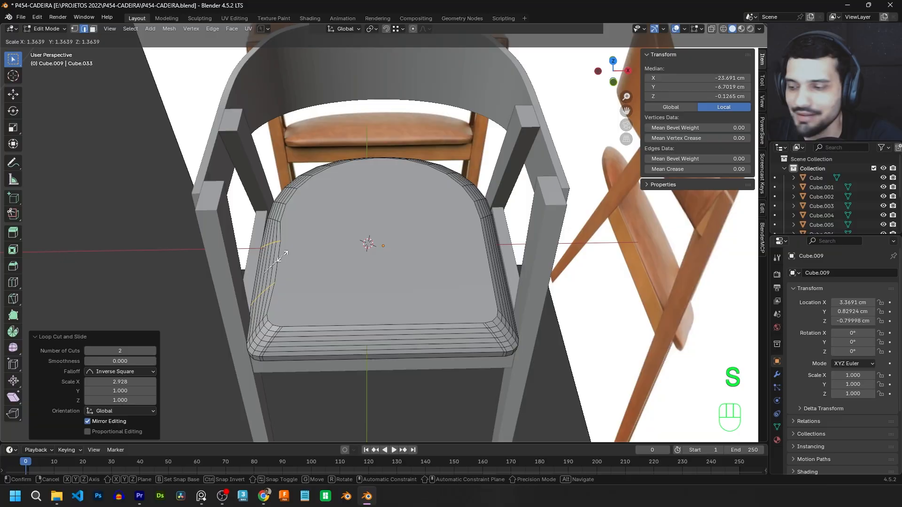
pyautogui.press('y')
pyautogui.press('shift')
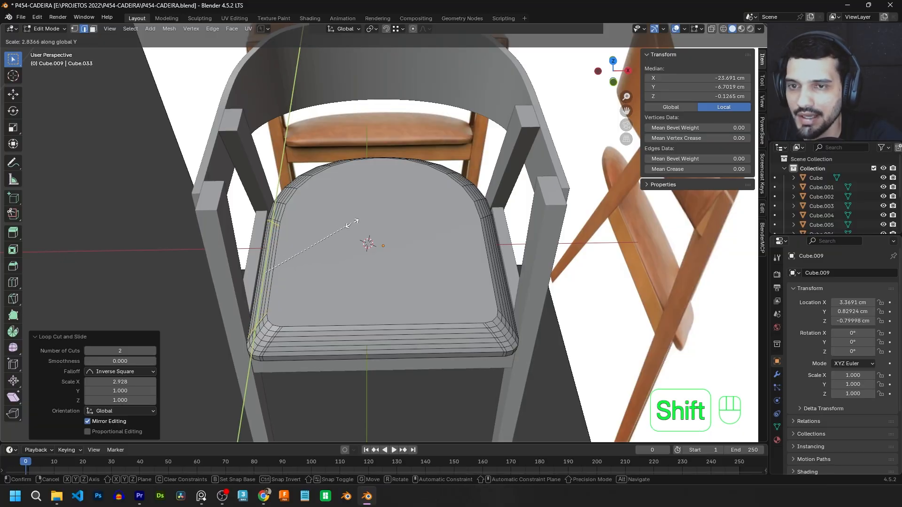
pyautogui.keyDown('shift'); pyautogui.click(362, 218); pyautogui.keyUp('shift')
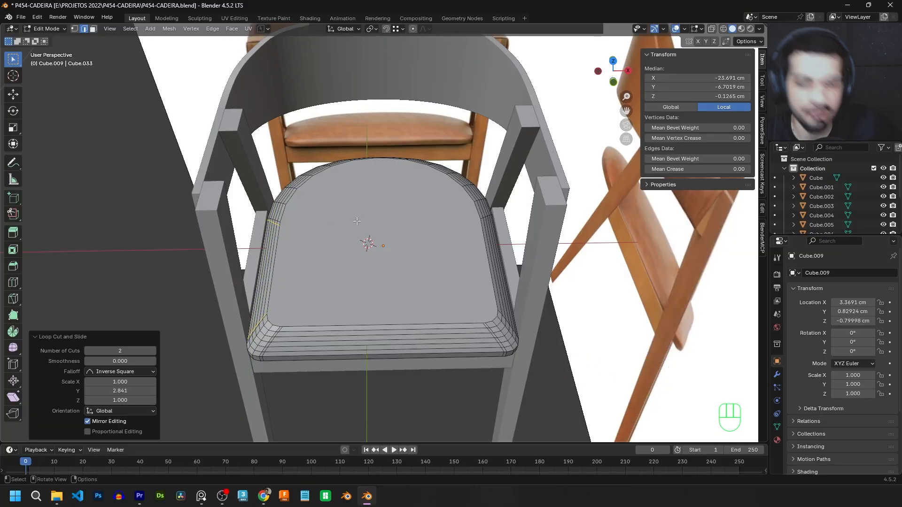
# Try two loop cuts on the seat's positive-X side, spread toward the front and rear corners by scaling along Y.
pyautogui.hotkey('ctrl', 'r')
pyautogui.scroll(1, 492, 256)
pyautogui.click(492, 256)
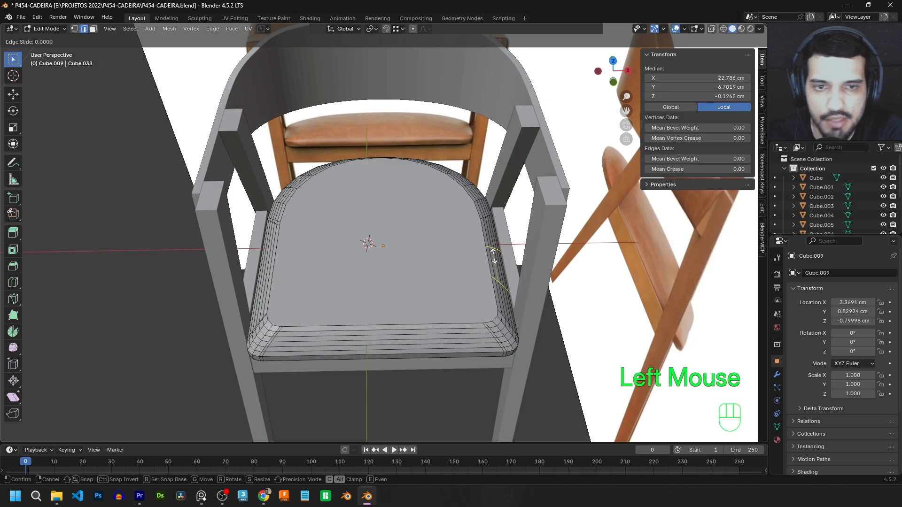
pyautogui.press('s')
pyautogui.press('y')
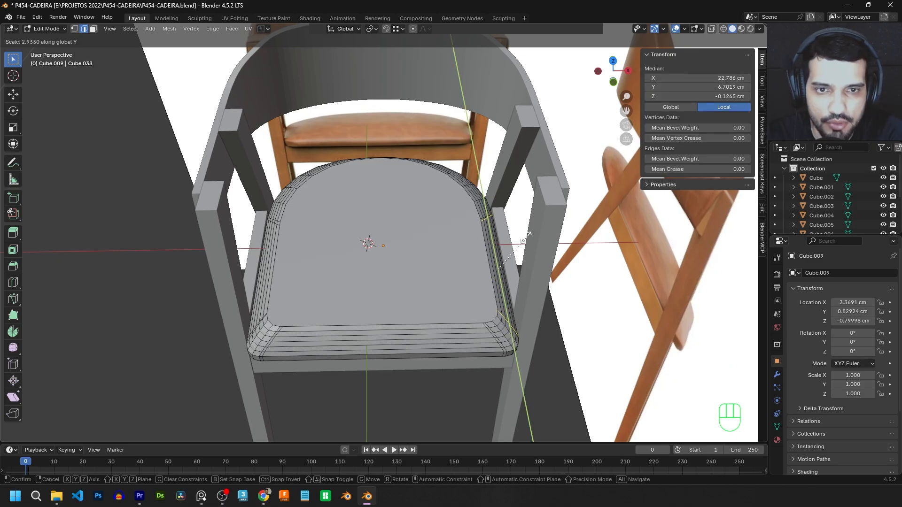
pyautogui.keyDown('shift'); pyautogui.click(508, 241); pyautogui.keyUp('shift')
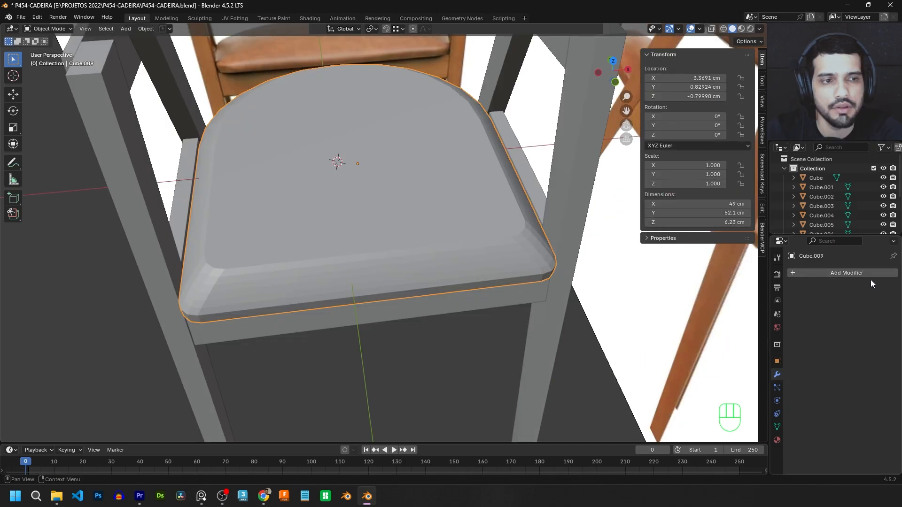
# Add a Subdivision Surface modifier to the seat with viewport and render levels both set to 3.
pyautogui.click(845, 275)
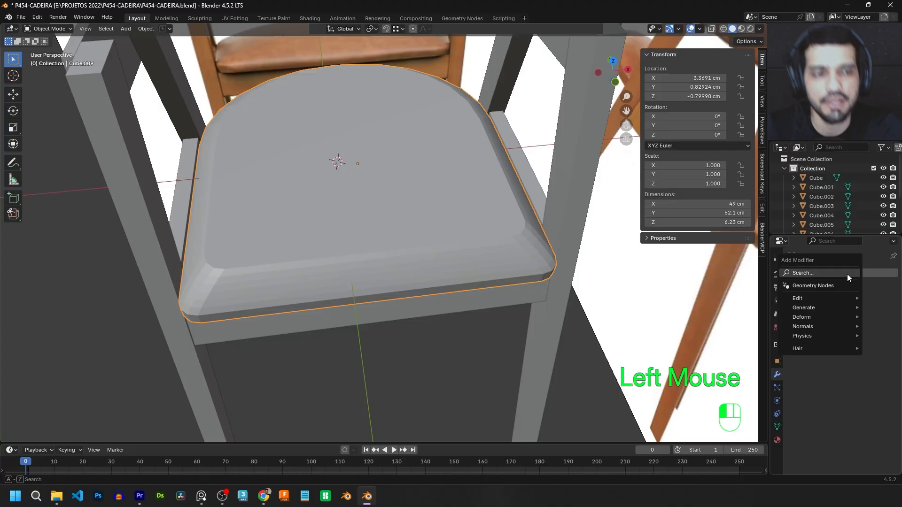
pyautogui.click(799, 274)
pyautogui.click(728, 293)
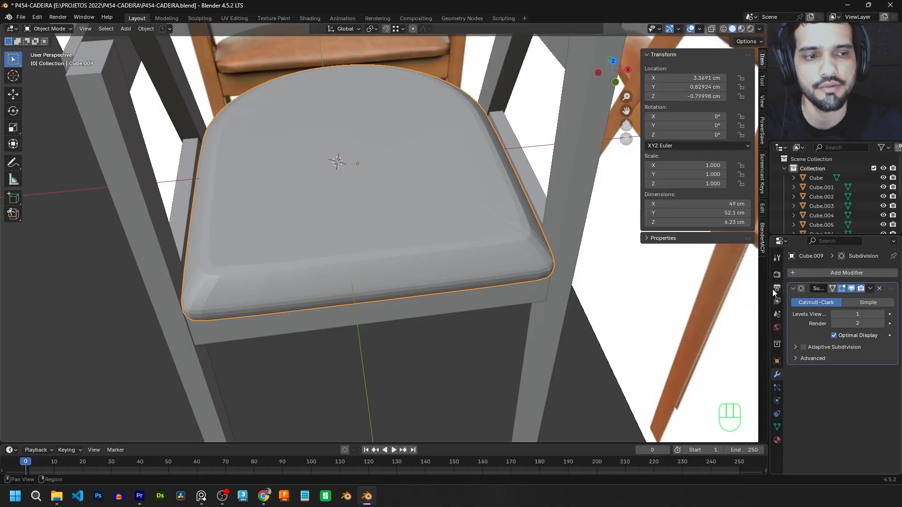
pyautogui.doubleClick(882, 314)
pyautogui.click(882, 324)
# Connect the two frontmost pairs of opposite rear-curve vertices with straight edges across the seat's top face.
pyautogui.press('Tab')
pyautogui.press('Tab')
pyautogui.moveTo(460, 229); pyautogui.dragTo(398, 206, button='middle')
pyautogui.scroll(-2, 515, 207)
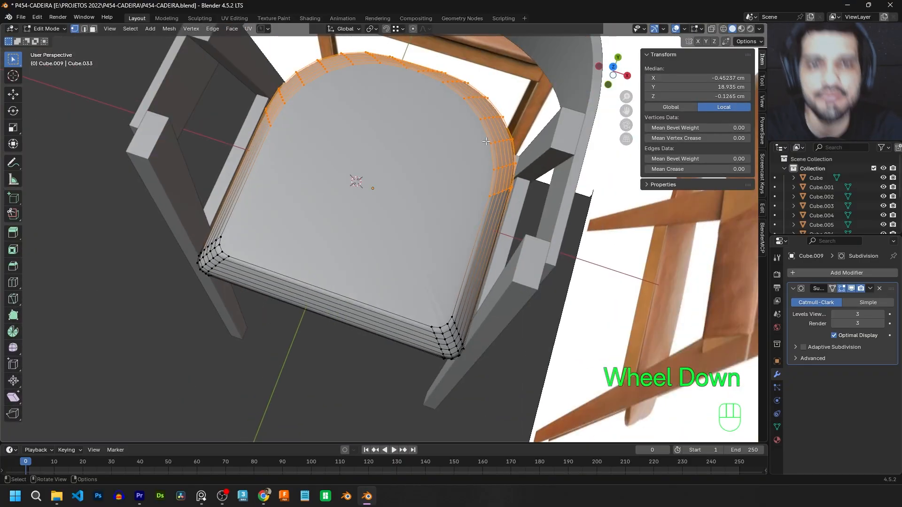
pyautogui.moveTo(408, 70); pyautogui.dragTo(444, 67, button='middle')
pyautogui.click(239, 180)
pyautogui.click(248, 300)
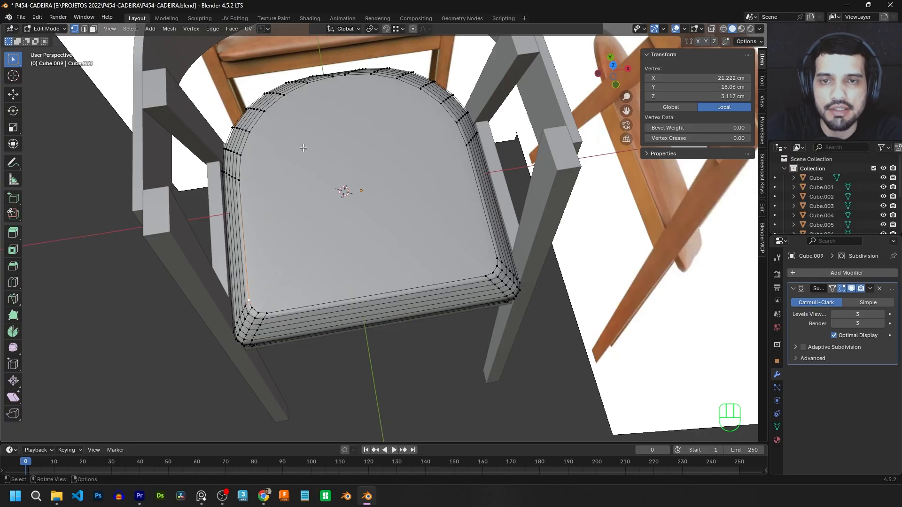
pyautogui.click(244, 180)
pyautogui.keyDown('shift'); pyautogui.click(458, 147); pyautogui.keyUp('shift')
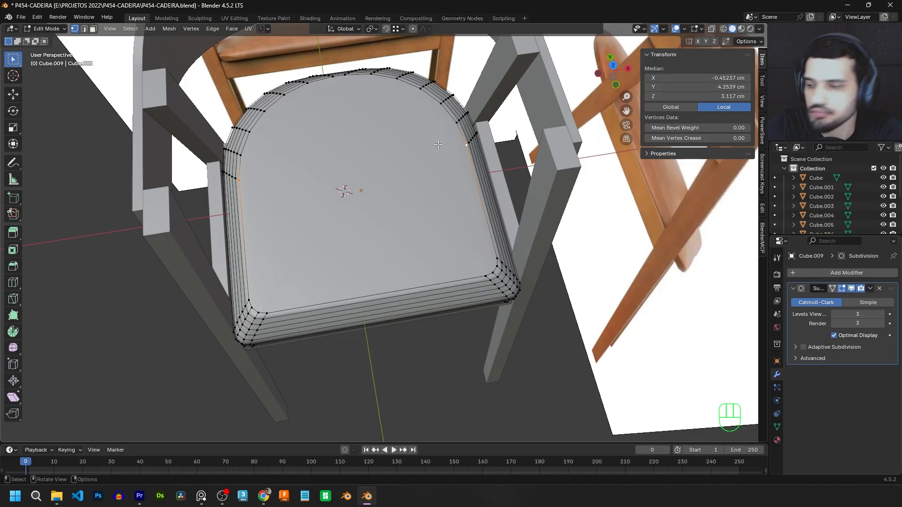
pyautogui.press('j')
pyautogui.click(240, 154)
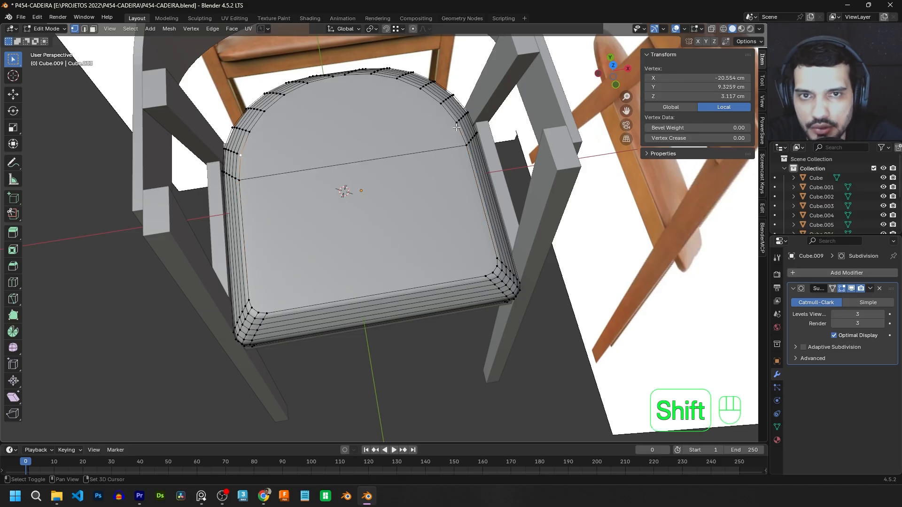
pyautogui.keyDown('shift'); pyautogui.click(456, 126); pyautogui.keyUp('shift')
pyautogui.press('j')
# Connect the next two pairs of opposite vertices toward the back of the rear curve with edges across the top face.
pyautogui.click(249, 134)
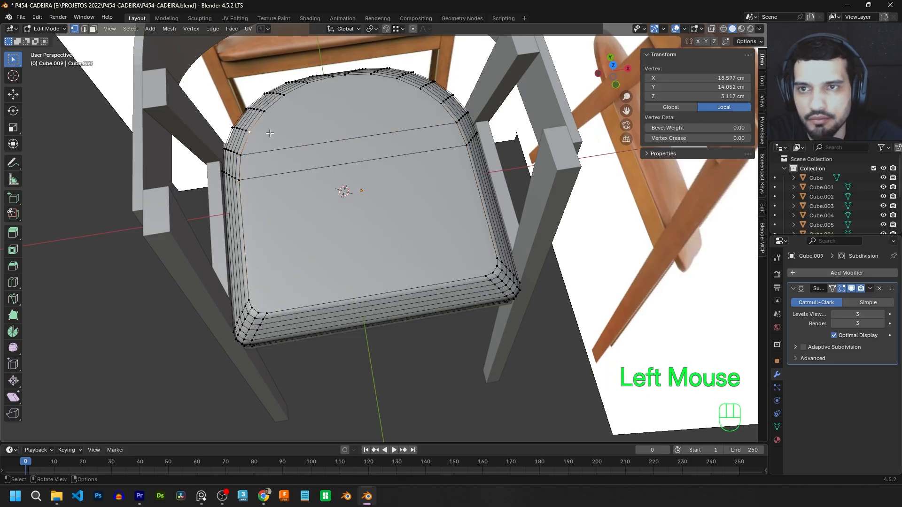
pyautogui.keyDown('shift'); pyautogui.click(439, 104); pyautogui.keyUp('shift')
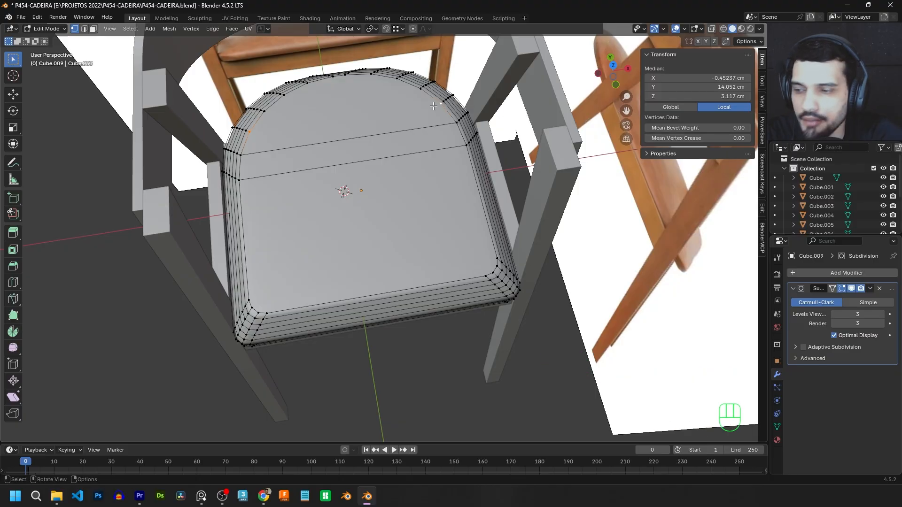
pyautogui.press('j')
pyautogui.click(265, 111)
pyautogui.keyDown('shift'); pyautogui.click(420, 89); pyautogui.keyUp('shift')
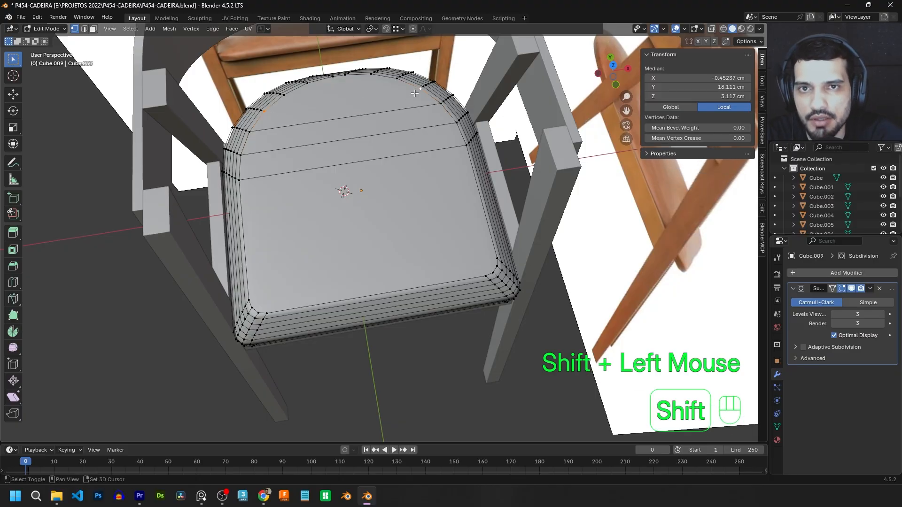
pyautogui.press('j')
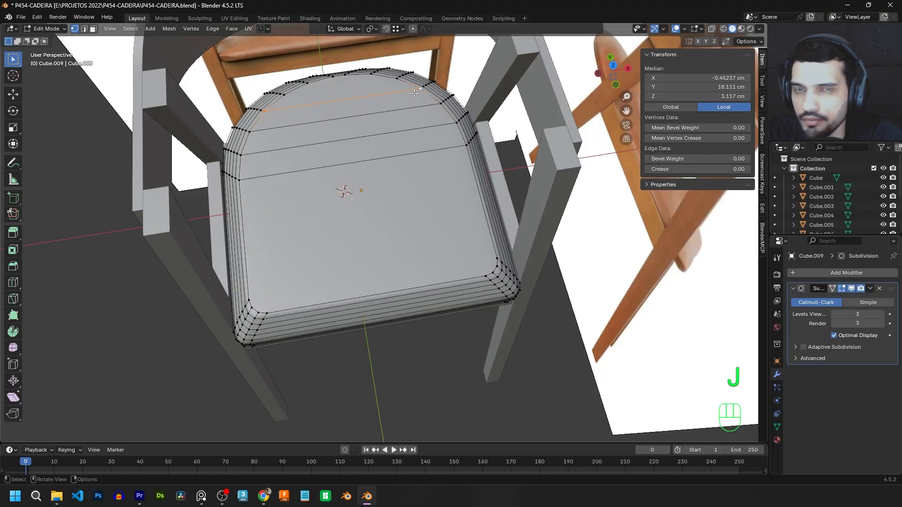
# Connect the rear-edge vertex on the positive-X side to the front corner vertex on that side, cutting through the cross edges.
pyautogui.doubleClick(496, 266)
pyautogui.click(497, 266)
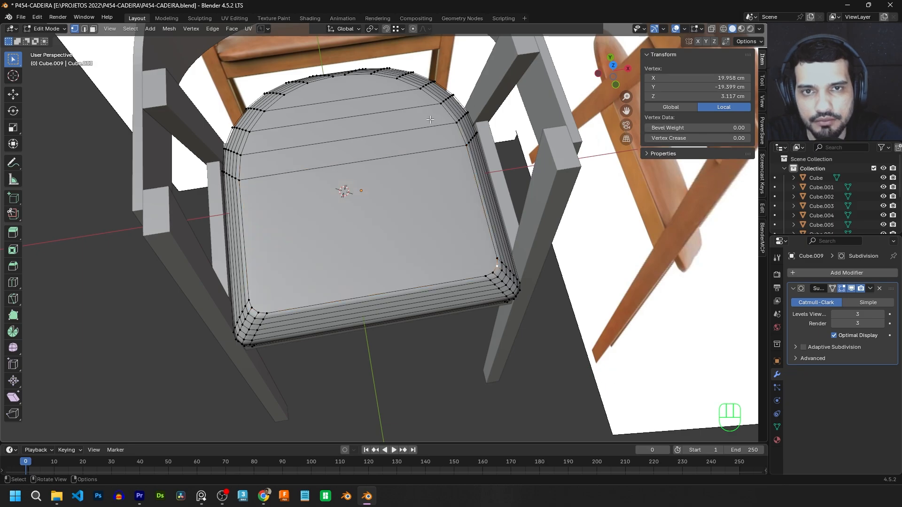
pyautogui.click(372, 73)
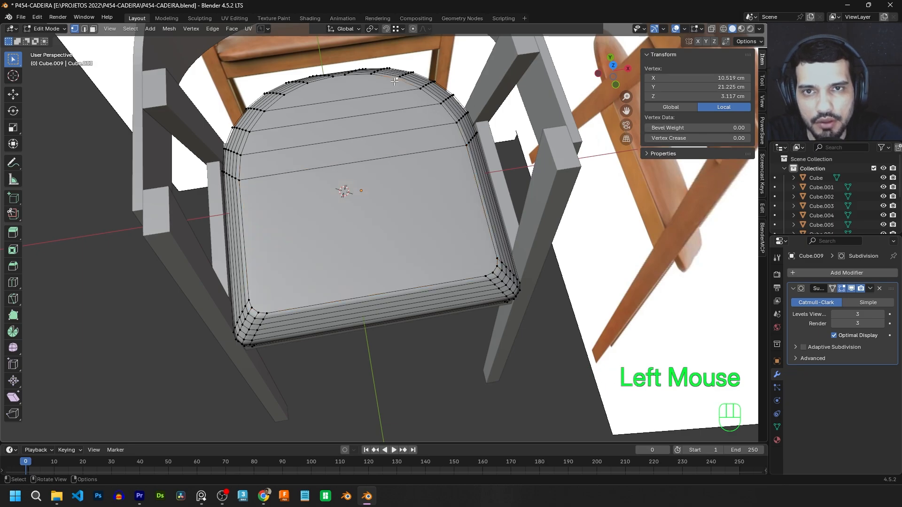
pyautogui.click(371, 74)
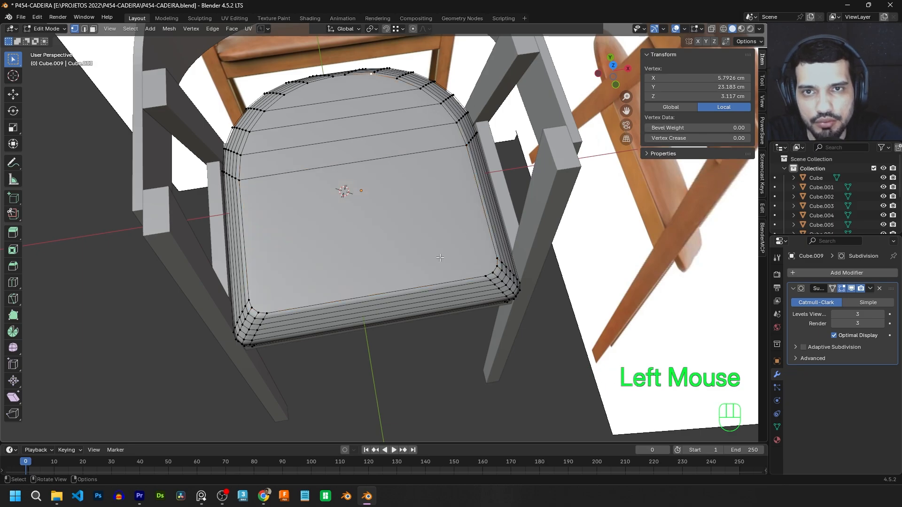
pyautogui.keyDown('shift'); pyautogui.click(493, 266); pyautogui.keyUp('shift')
pyautogui.press('j')
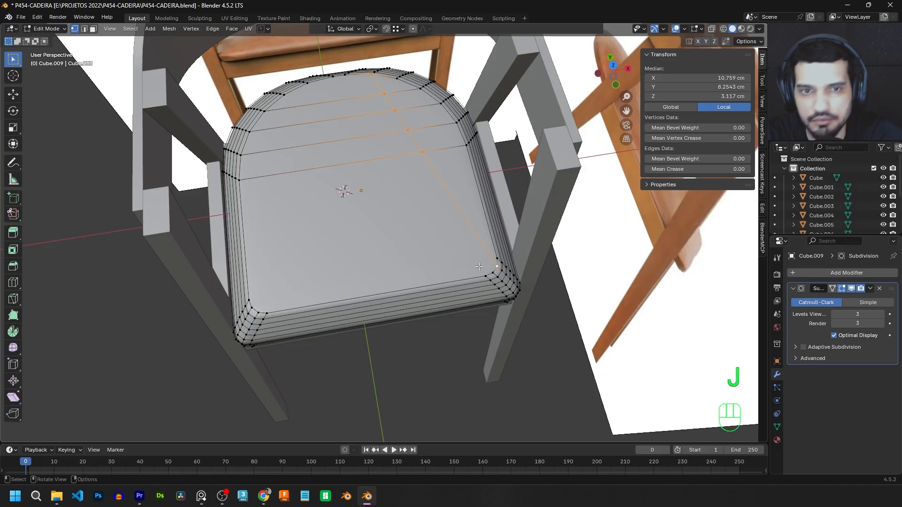
# Connect the matching rear-edge vertex on the negative-X side to that side's front corner vertex across the seat's top.
pyautogui.click(305, 88)
pyautogui.keyDown('shift'); pyautogui.click(250, 309); pyautogui.keyUp('shift')
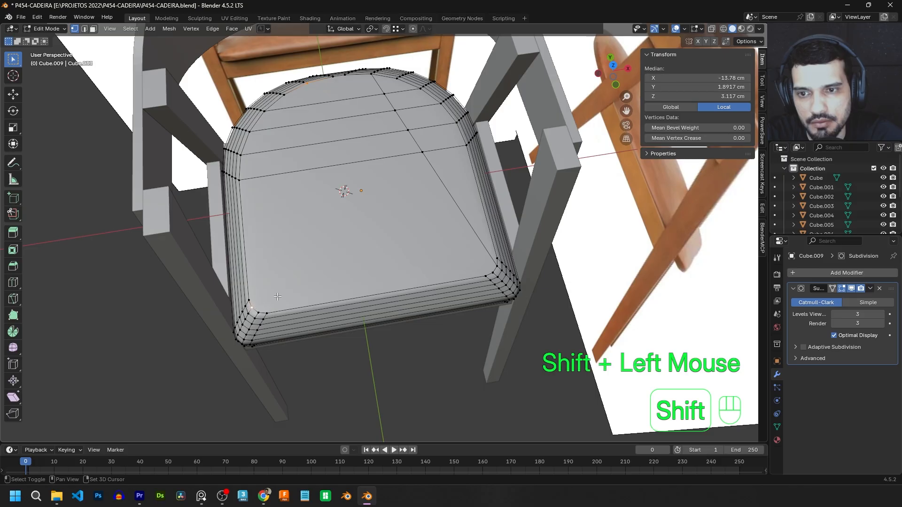
pyautogui.click(287, 252)
pyautogui.press('j')
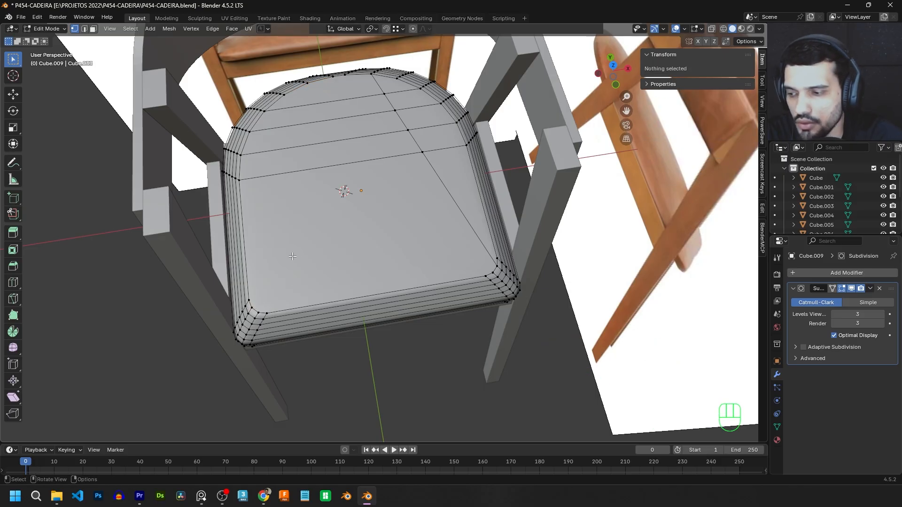
pyautogui.hotkey('ctrl', 'z')
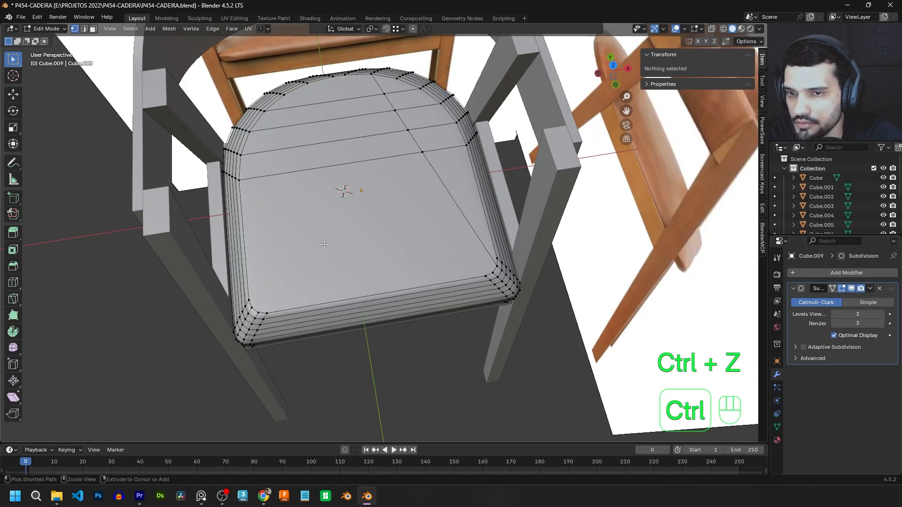
pyautogui.press('j')
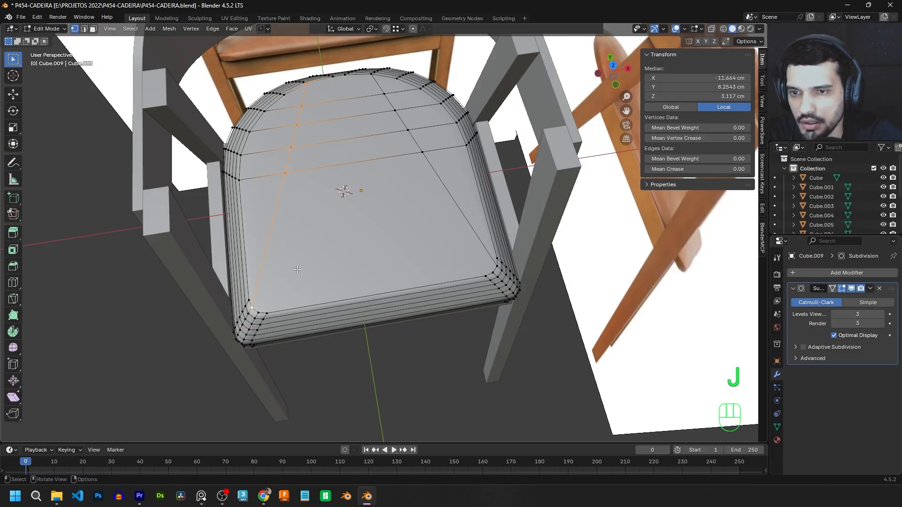
# Examine the seat's front corner on the positive-X side and its top-face vertices up close.
pyautogui.click(287, 96)
pyautogui.click(287, 95)
pyautogui.moveTo(287, 96); pyautogui.dragTo(504, 136, button='middle')
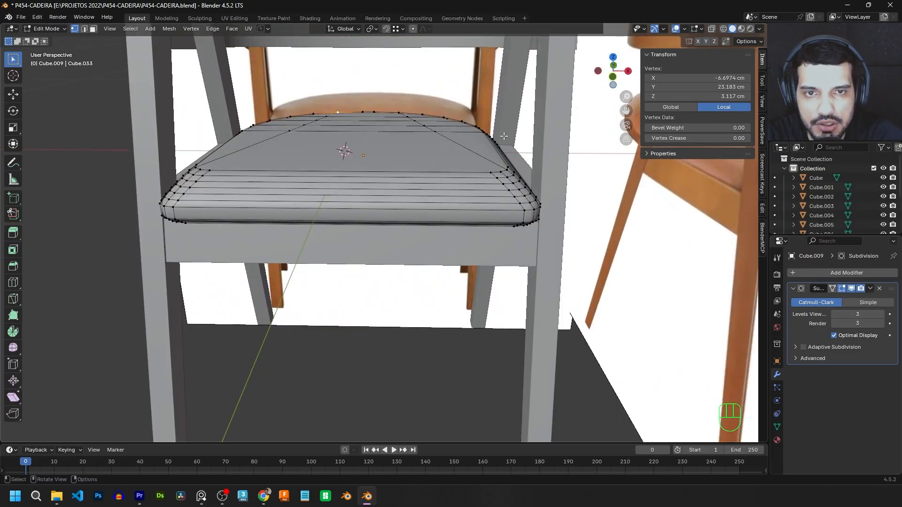
pyautogui.scroll(3, 503, 136)
pyautogui.scroll(2, 548, 197)
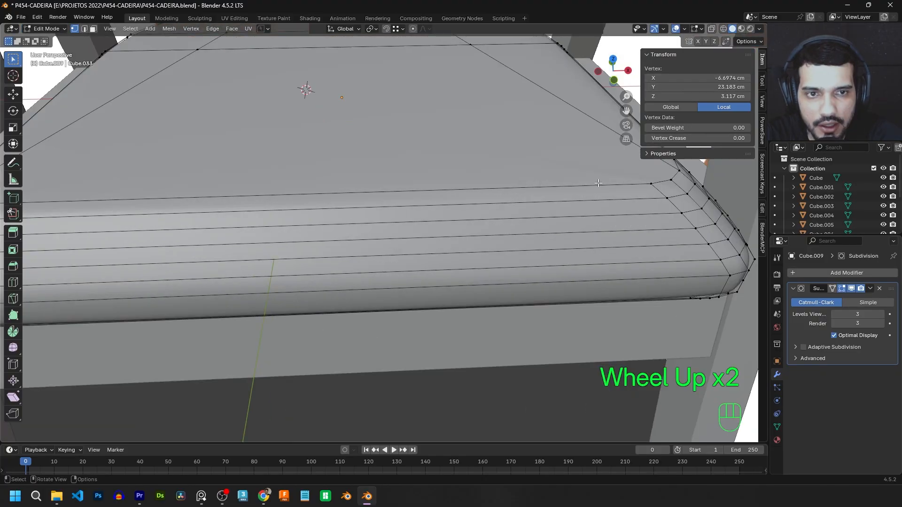
pyautogui.scroll(-1, 544, 186)
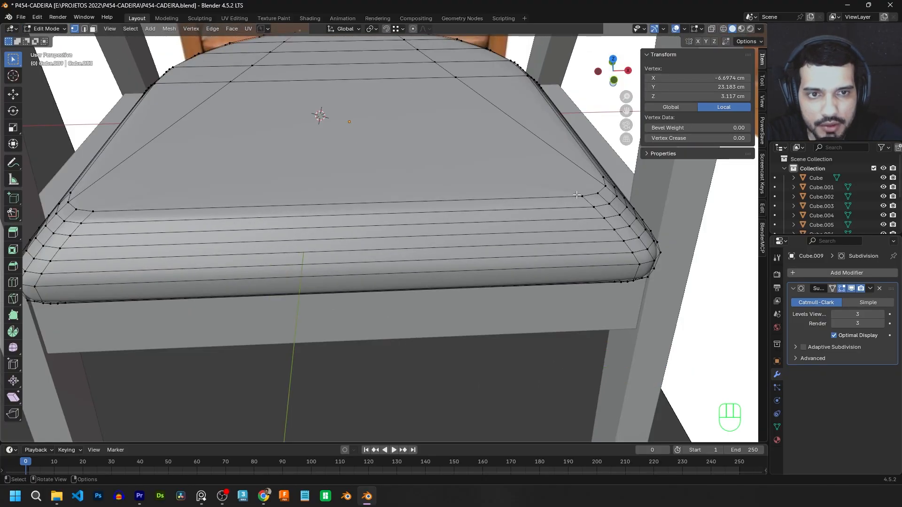
pyautogui.click(603, 188)
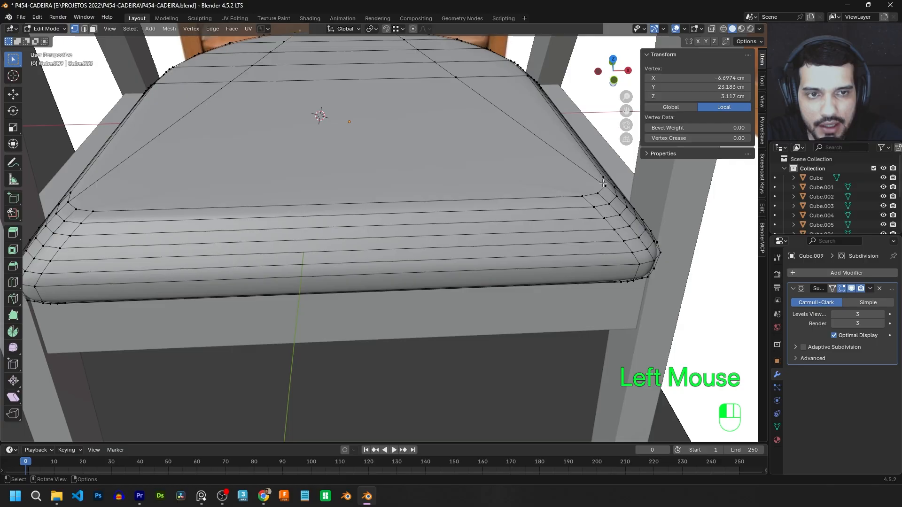
pyautogui.click(605, 187)
pyautogui.click(607, 187)
pyautogui.click(605, 187)
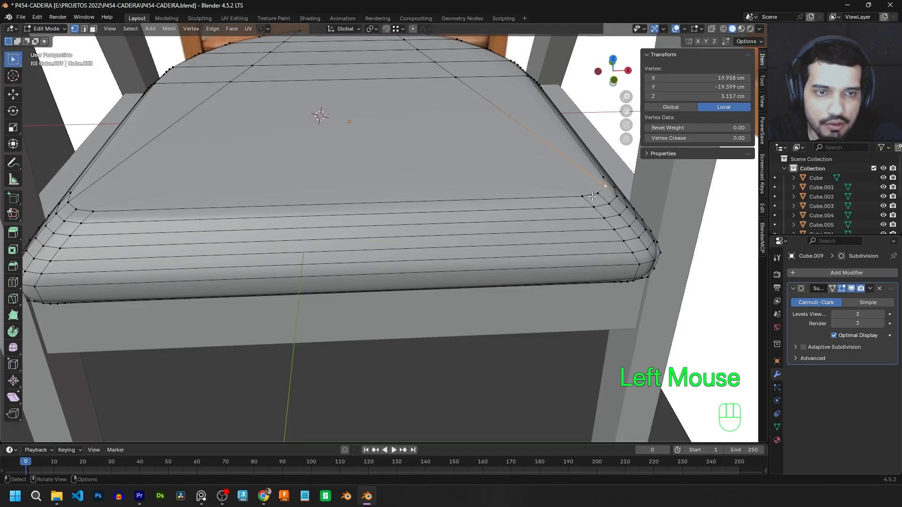
pyautogui.click(597, 194)
pyautogui.click(582, 196)
pyautogui.scroll(-1, 451, 167)
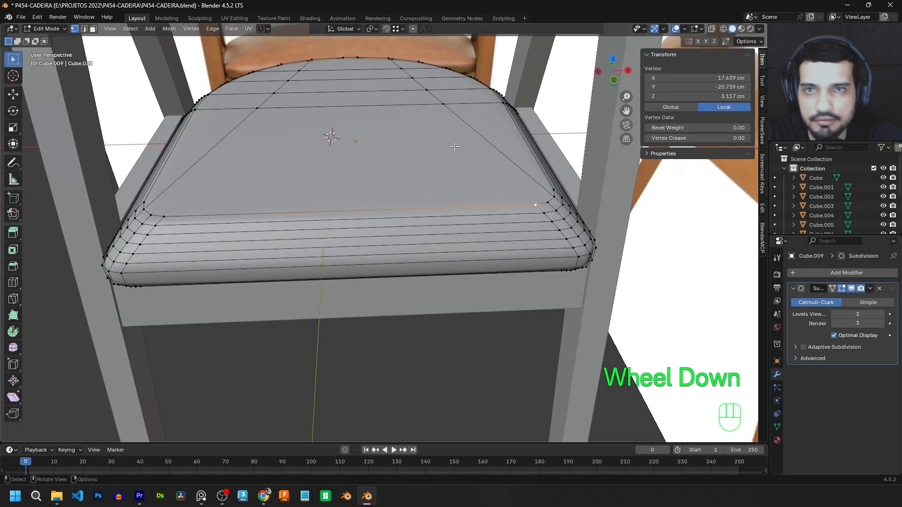
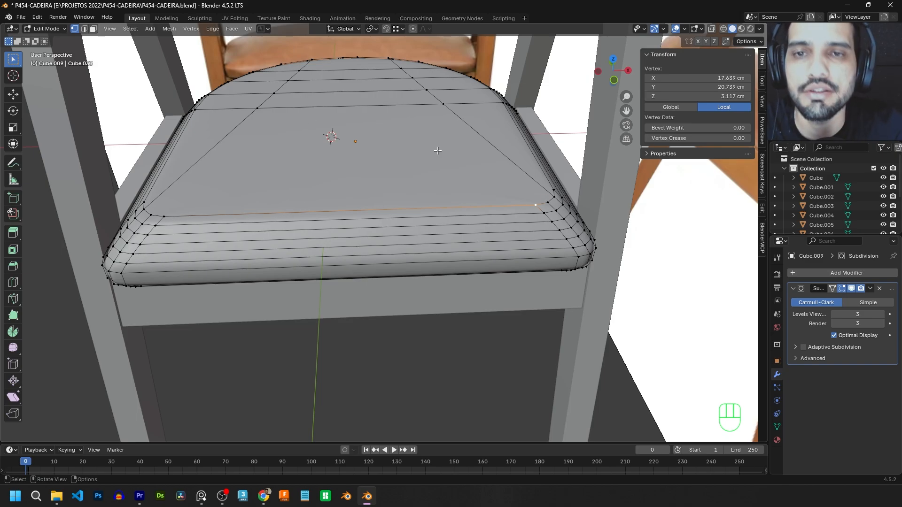
# Connect the rear-edge vertex just positive of centre to the middle vertex of the positive-X front corner across the seat's top.
pyautogui.moveTo(457, 114); pyautogui.dragTo(550, 332, button='middle')
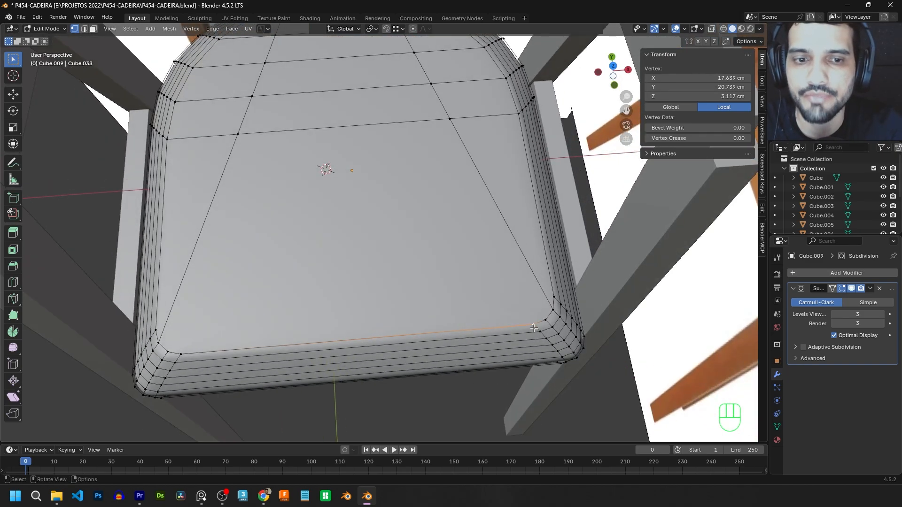
pyautogui.click(534, 327)
pyautogui.scroll(-1, 540, 310)
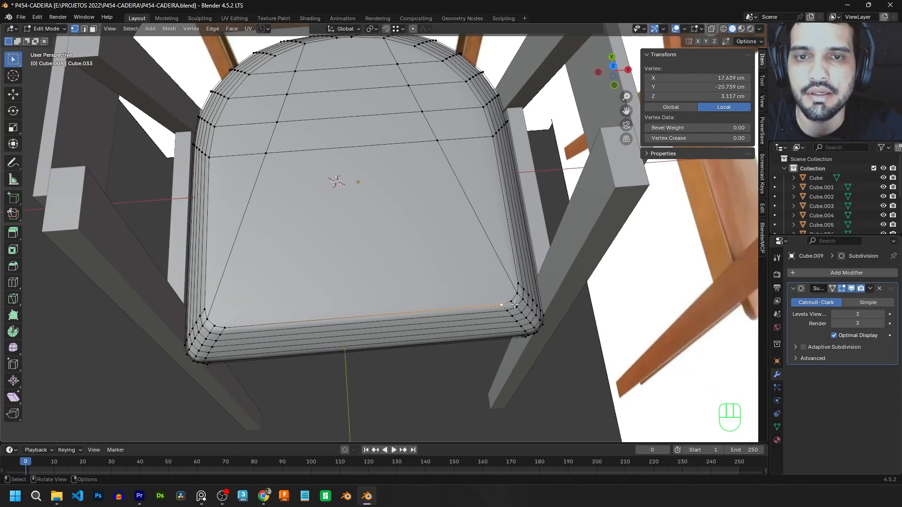
pyautogui.scroll(-1, 514, 304)
pyautogui.click(357, 75)
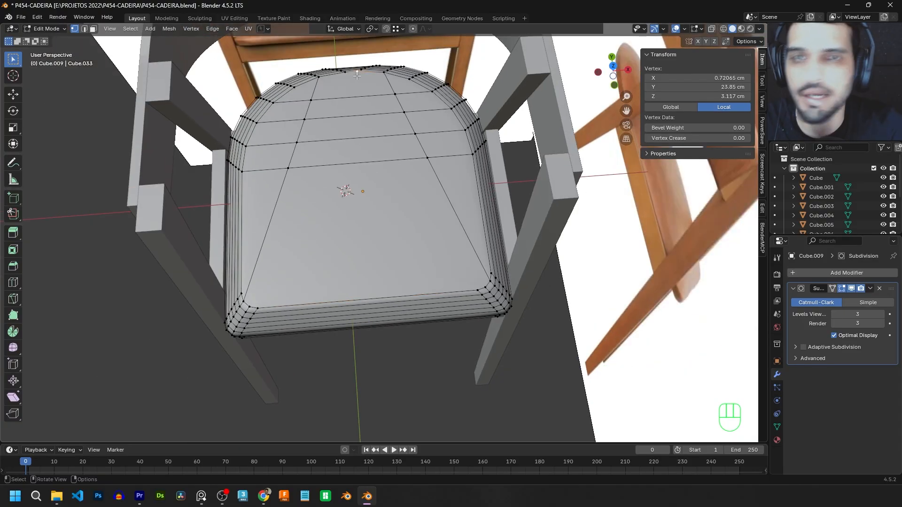
pyautogui.keyDown('shift'); pyautogui.click(487, 284); pyautogui.keyUp('shift')
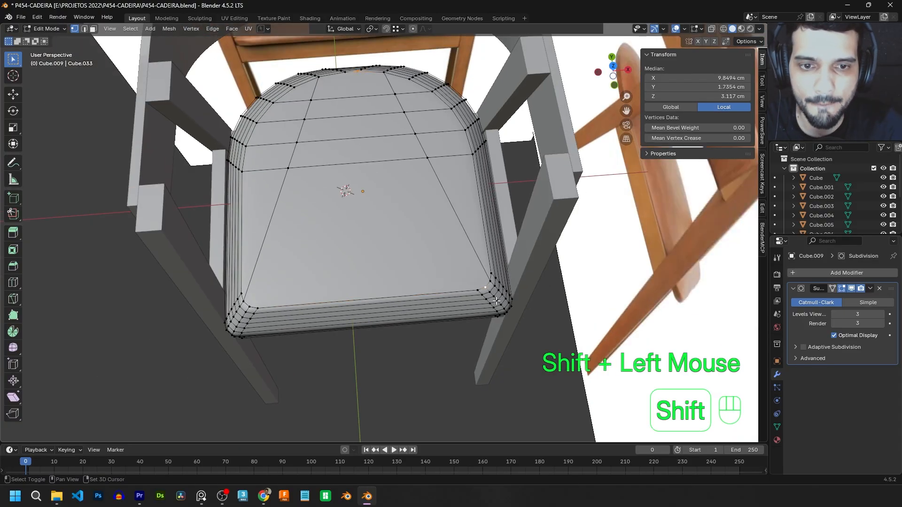
pyautogui.press('j')
# Connect the middle vertex of the negative-X front corner to the matching rear-edge vertex and preview the seat in Object Mode.
pyautogui.click(254, 302)
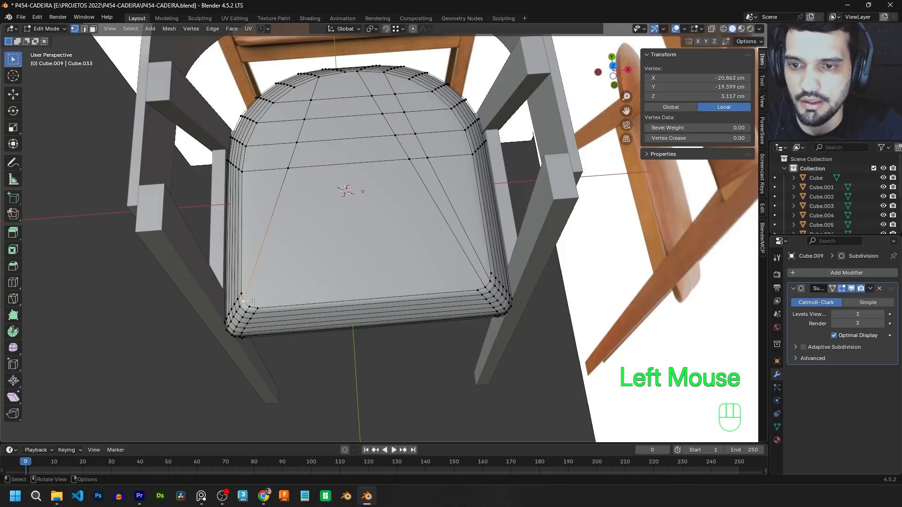
pyautogui.click(254, 303)
pyautogui.keyDown('shift'); pyautogui.click(342, 75); pyautogui.keyUp('shift')
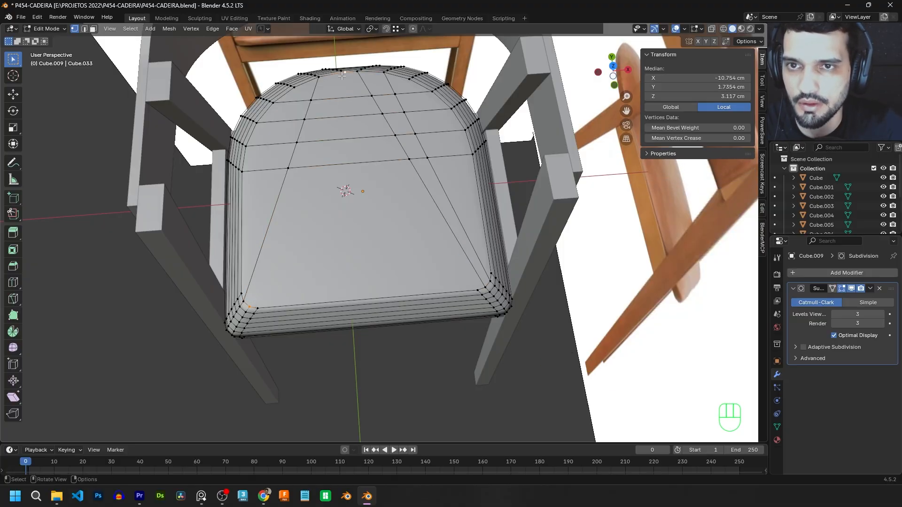
pyautogui.press('j')
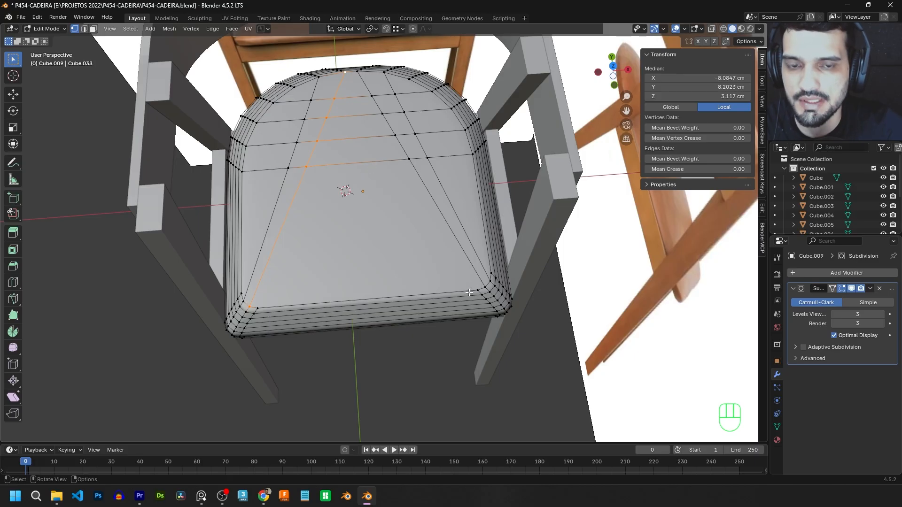
pyautogui.click(258, 308)
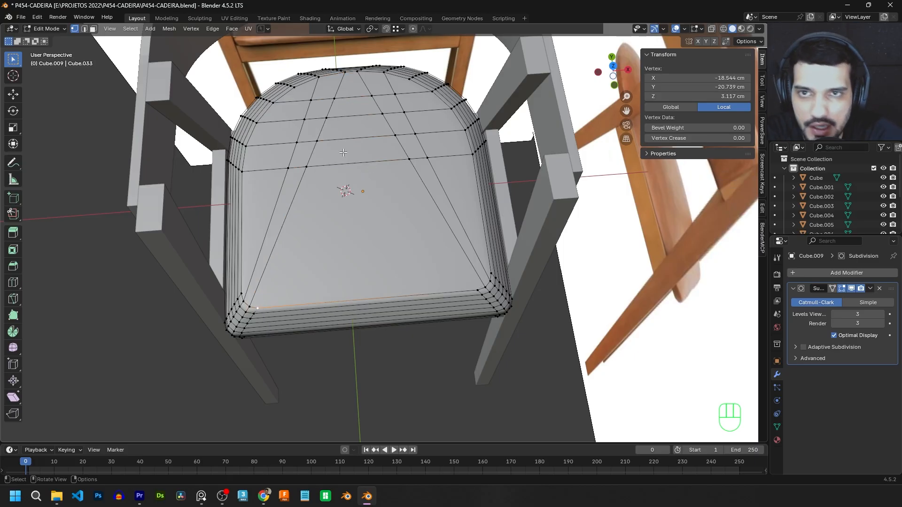
pyautogui.keyDown('shift'); pyautogui.moveTo(369, 105); pyautogui.dragTo(335, 296, button='middle'); pyautogui.keyUp('shift')
pyautogui.press('Tab')
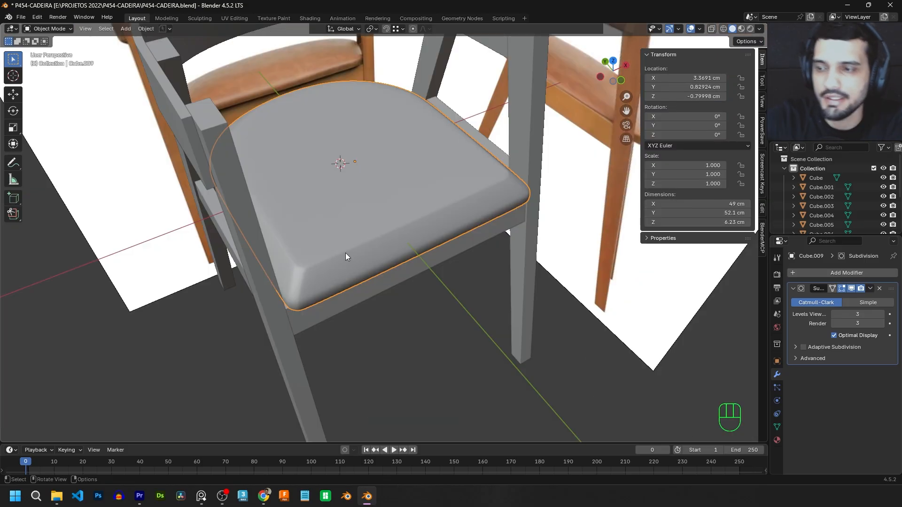
# Add one centred loop cut through the faces along each side of the seat, leaving both cuts without any slide.
pyautogui.press('Tab')
pyautogui.moveTo(393, 234); pyautogui.dragTo(291, 202, button='middle')
pyautogui.hotkey('ctrl', 'r')
pyautogui.keyDown('ctrl'); pyautogui.click(279, 197); pyautogui.keyUp('ctrl')
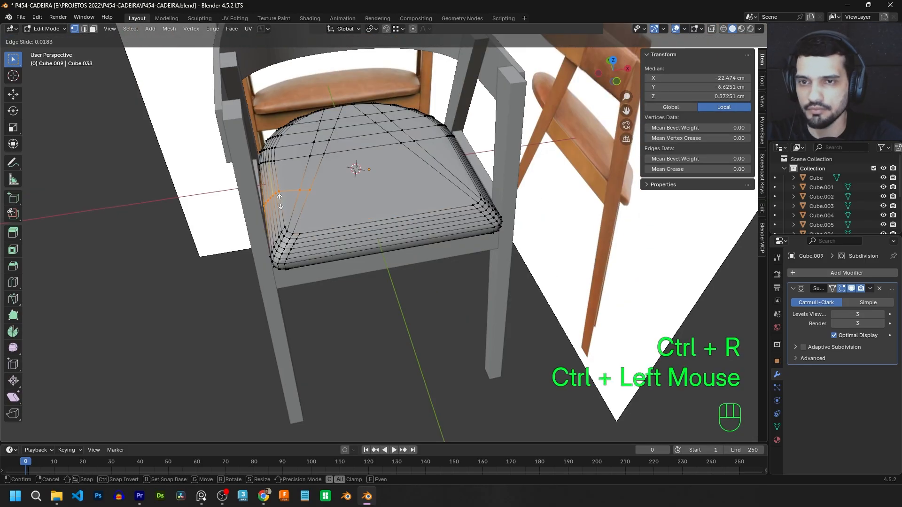
pyautogui.press('Escape')
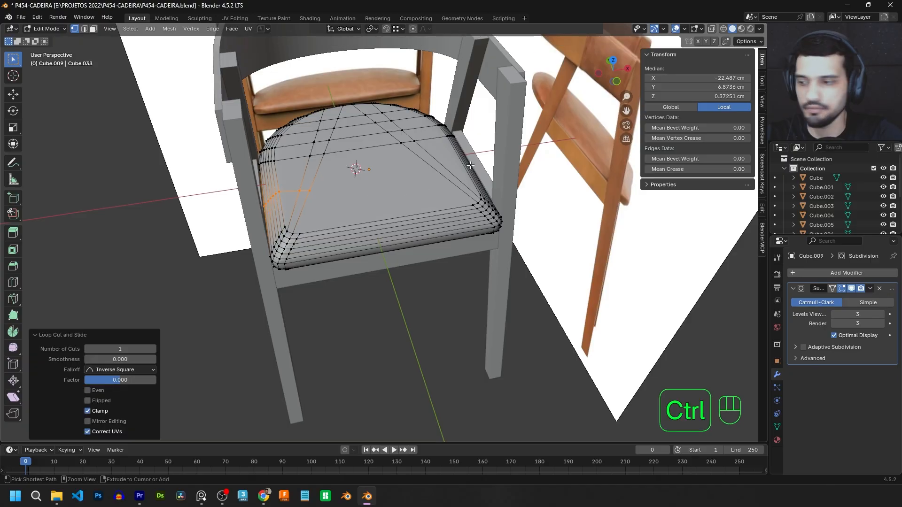
pyautogui.hotkey('ctrl', 'r')
pyautogui.click(470, 165)
pyautogui.press('Escape')
# Connect the inner end vertices of the two side loop cuts with an edge across the seat's top.
pyautogui.click(309, 190)
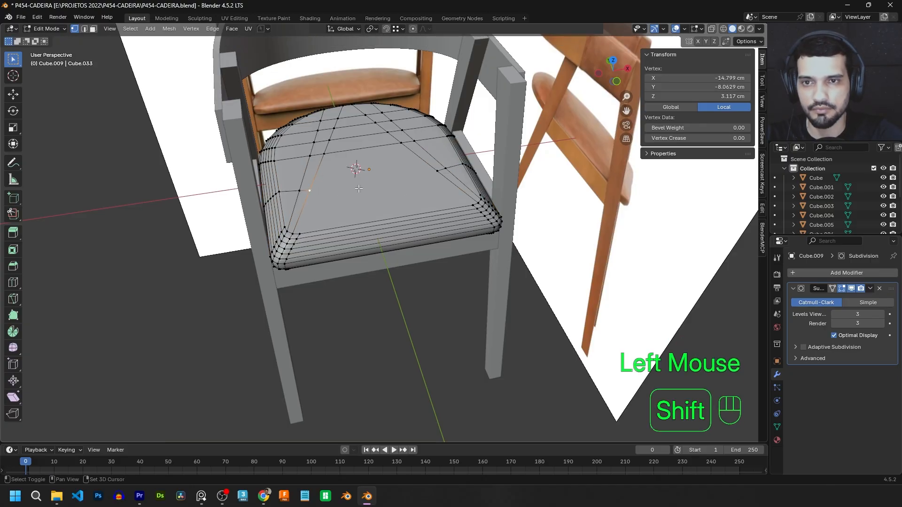
pyautogui.keyDown('shift'); pyautogui.click(436, 170); pyautogui.keyUp('shift')
pyautogui.press('j')
# Add a centred loop cut down the middle of the seat's top, from the rear edge to the front cross edge.
pyautogui.moveTo(426, 169); pyautogui.dragTo(282, 258, button='middle')
pyautogui.click(281, 249)
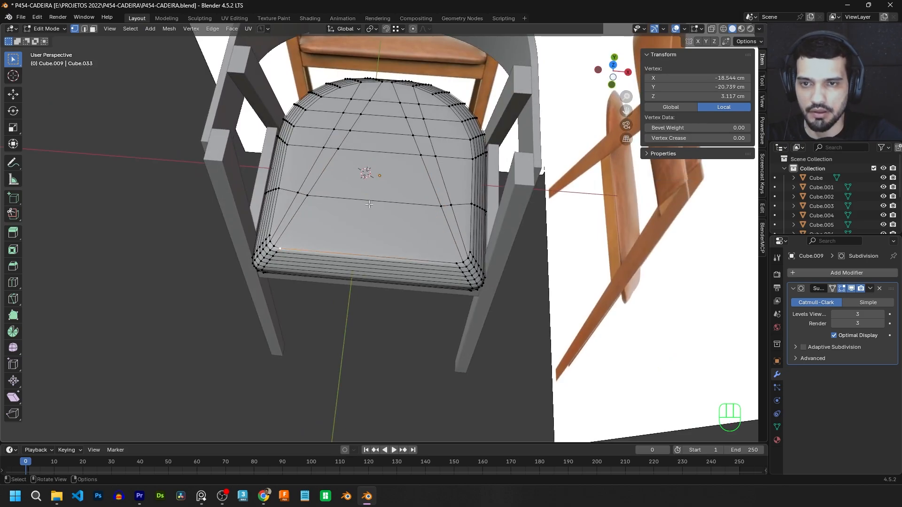
pyautogui.hotkey('ctrl', 'r')
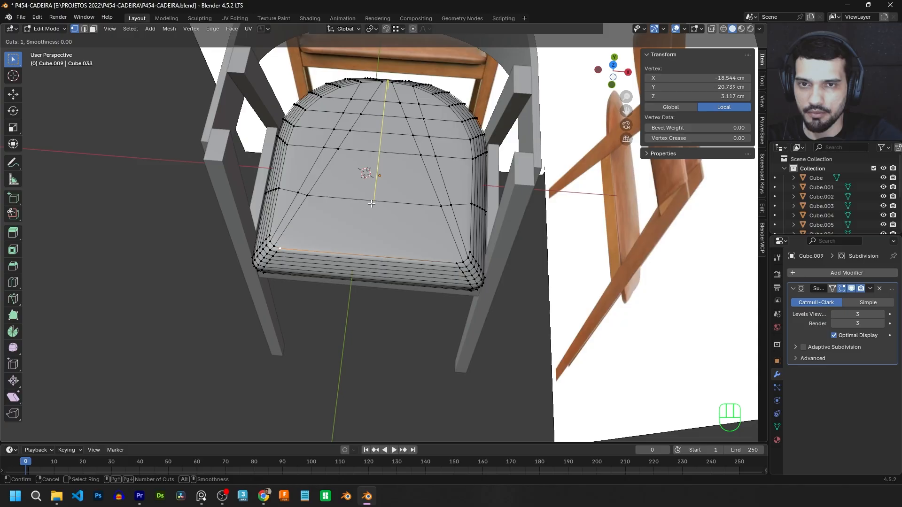
pyautogui.click(372, 204)
pyautogui.press('Escape')
# Connect the front end vertex of the centre cut to the innermost vertices of both front corners.
pyautogui.click(374, 201)
pyautogui.keyDown('shift'); pyautogui.click(280, 248); pyautogui.keyUp('shift')
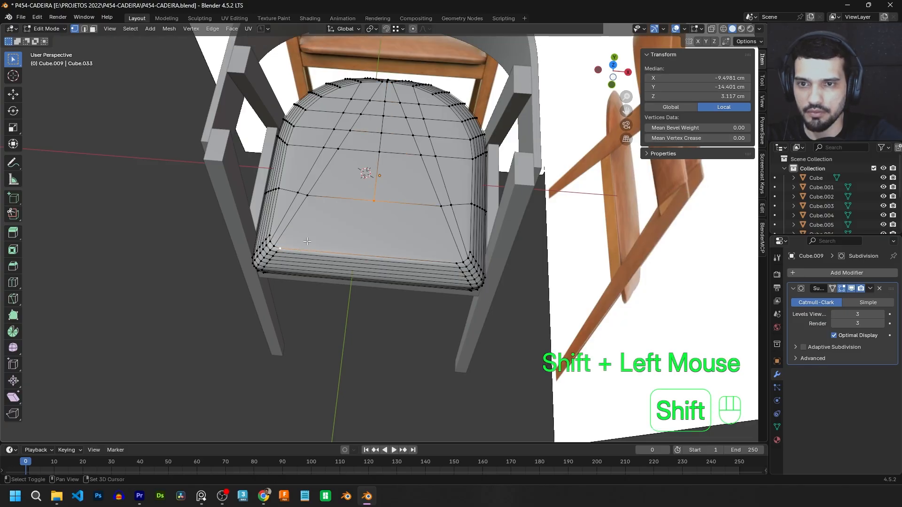
pyautogui.press('j')
pyautogui.click(374, 201)
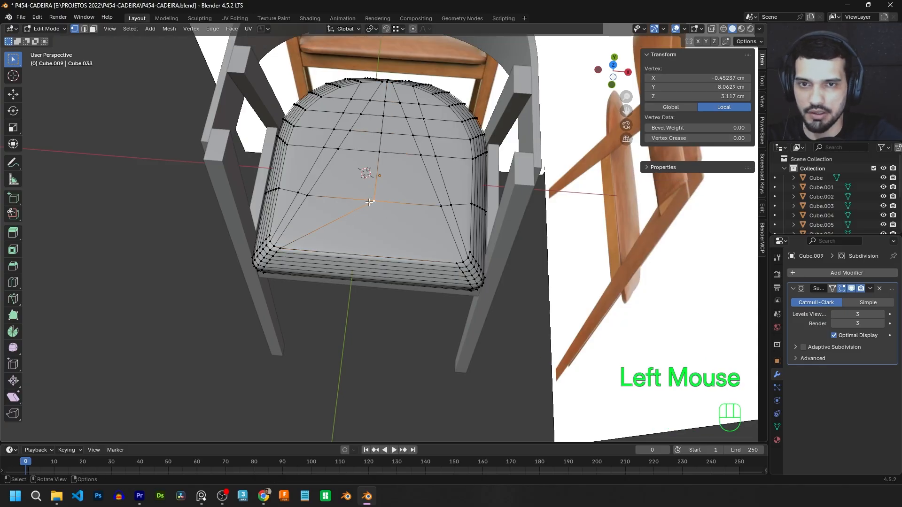
pyautogui.keyDown('shift'); pyautogui.click(456, 260); pyautogui.keyUp('shift')
pyautogui.press('j')
# Inspect the smoothed seat from several angles, comparing its shading in Object Mode with the mesh in Edit Mode.
pyautogui.press('Tab')
pyautogui.scroll(-3, 381, 176)
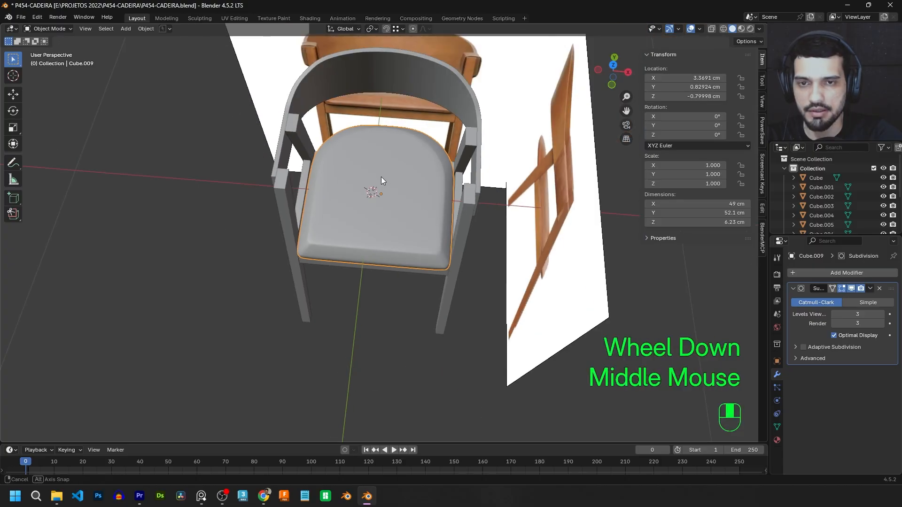
pyautogui.moveTo(382, 176); pyautogui.dragTo(455, 179, button='middle')
pyautogui.scroll(2, 439, 160)
pyautogui.scroll(1, 371, 216)
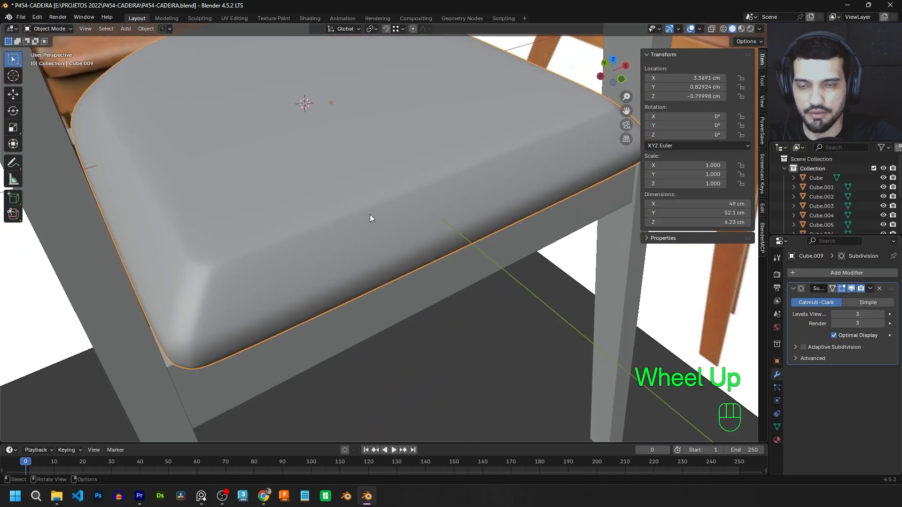
pyautogui.moveTo(371, 215); pyautogui.dragTo(333, 164, button='middle')
pyautogui.press('Tab')
pyautogui.scroll(-2, 359, 145)
pyautogui.press('Tab')
pyautogui.press('Tab')
pyautogui.press('Tab')
pyautogui.scroll(-2, 334, 167)
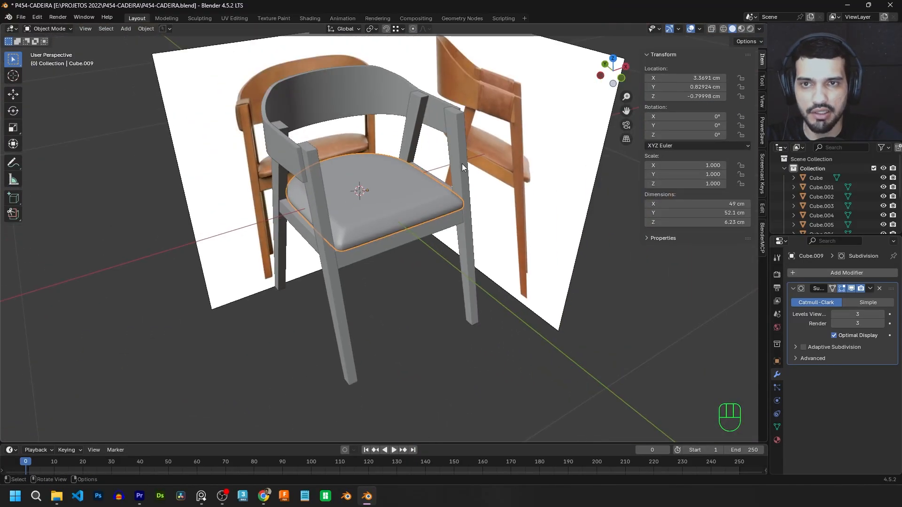
# Compare the backrest's arms with the side reference image, then view the chair in the left orthographic view.
pyautogui.click(350, 75)
pyautogui.moveTo(350, 75); pyautogui.dragTo(351, 154, button='middle')
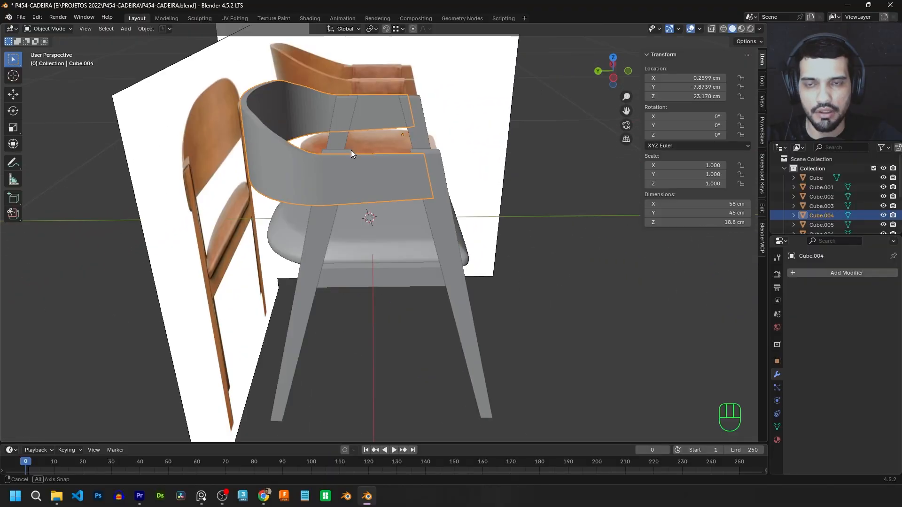
pyautogui.click(382, 77)
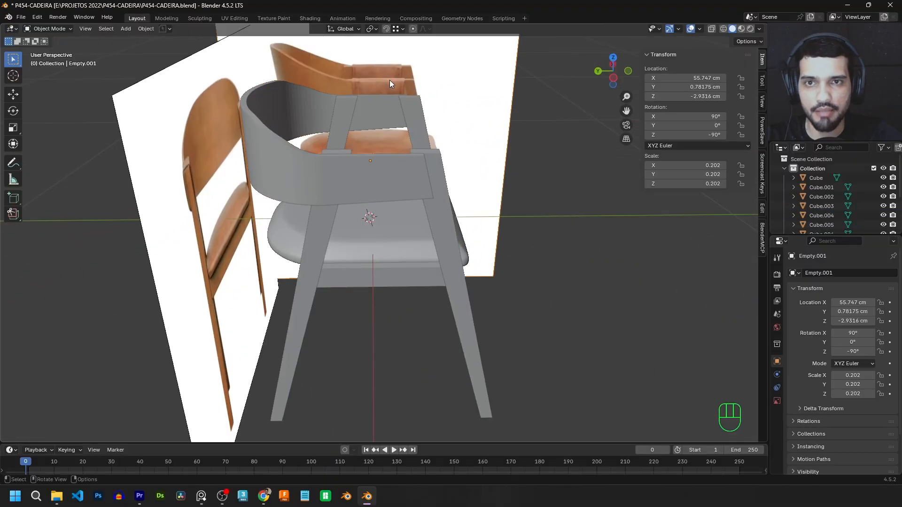
pyautogui.press('KP_3')
pyautogui.press('KP_3')
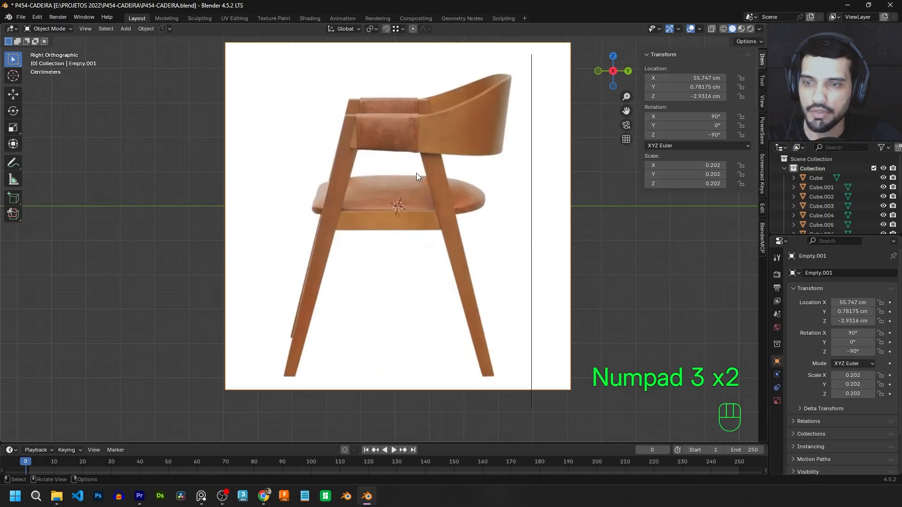
pyautogui.press('KP_9')
pyautogui.scroll(2, 416, 99)
# Add a mesh plane and set its alignment to View so that it faces the left side view.
pyautogui.hotkey('shift', 'a')
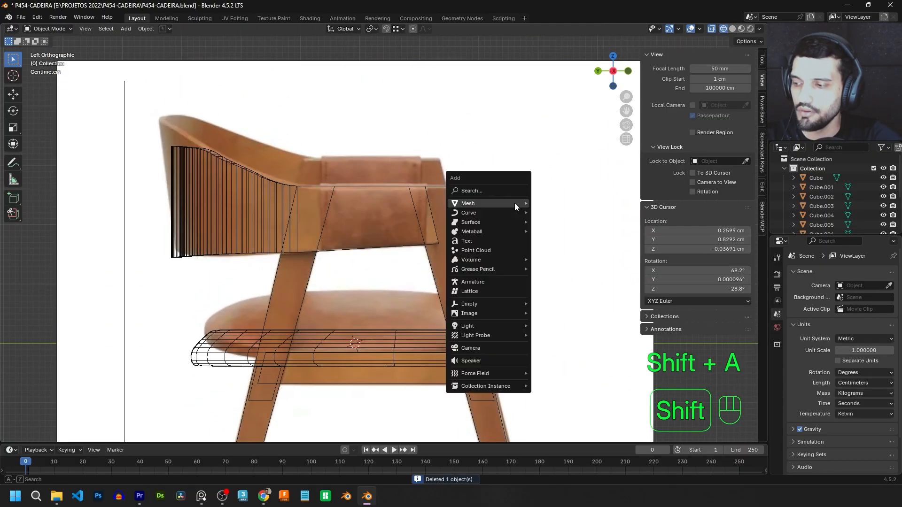
pyautogui.moveTo(478, 202)
pyautogui.click(551, 202)
pyautogui.scroll(-2, 532, 202)
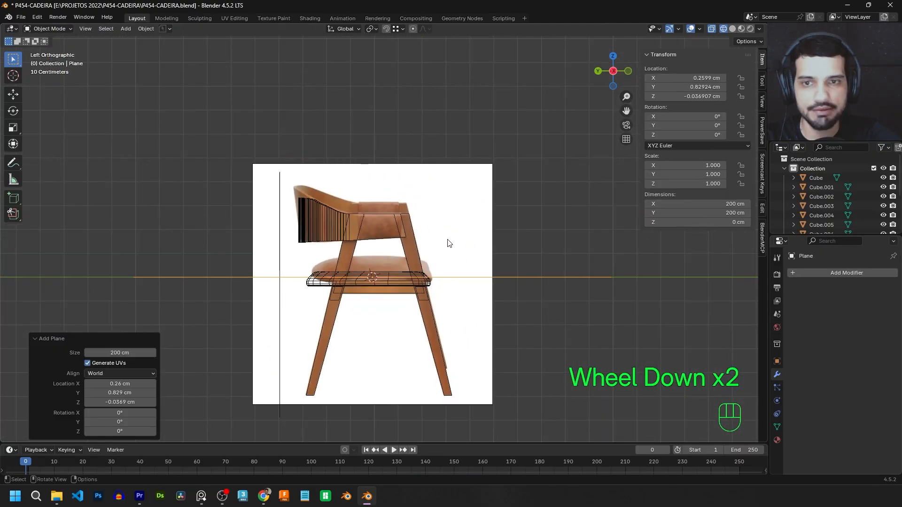
pyautogui.scroll(-2, 501, 300)
pyautogui.click(125, 374)
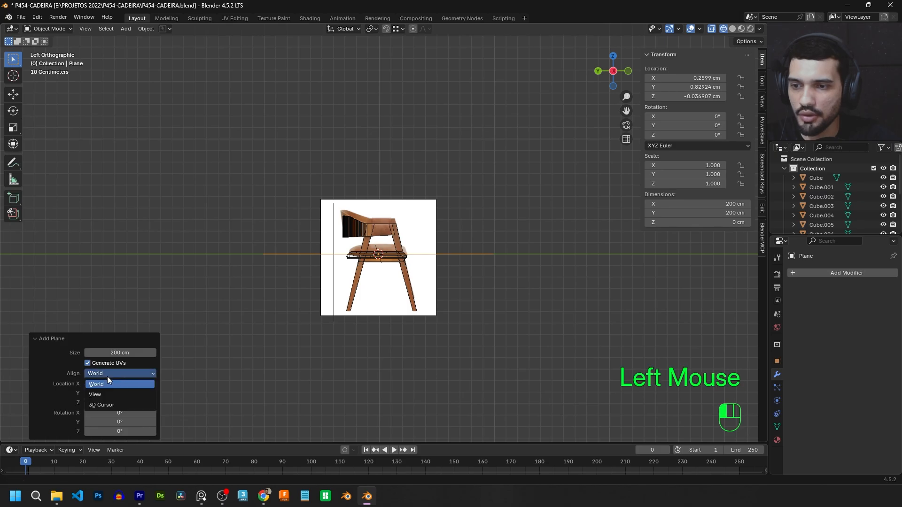
pyautogui.click(94, 373)
pyautogui.click(102, 372)
pyautogui.click(97, 394)
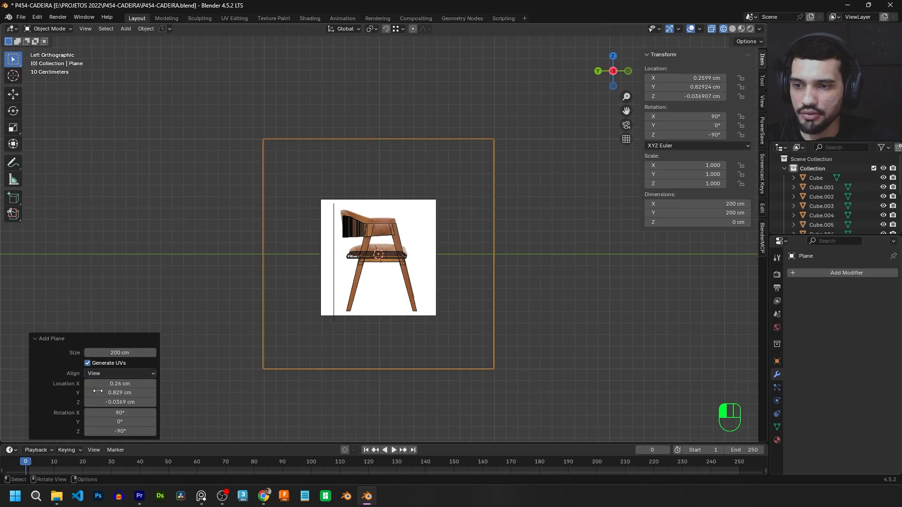
# Scale the plane down to 0.073 and move it over the leather armrest pad in the side reference image.
pyautogui.press('s')
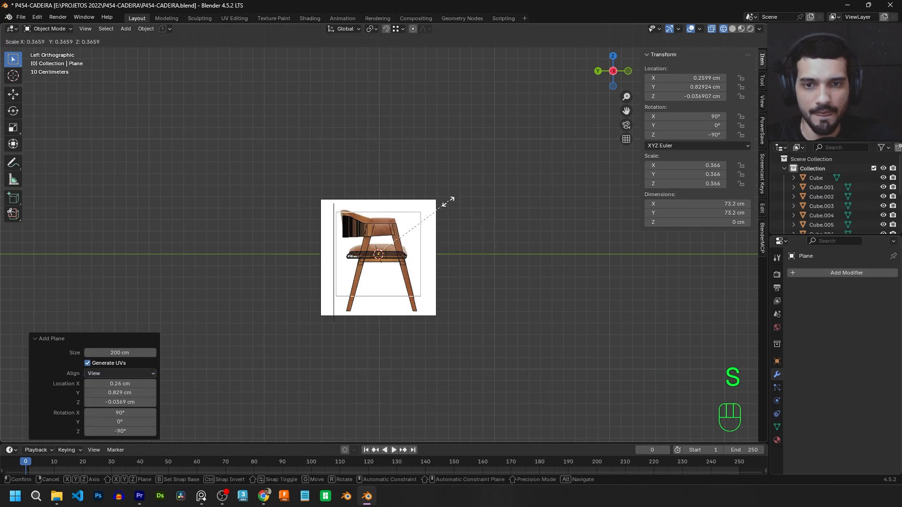
pyautogui.click(403, 236)
pyautogui.press('g')
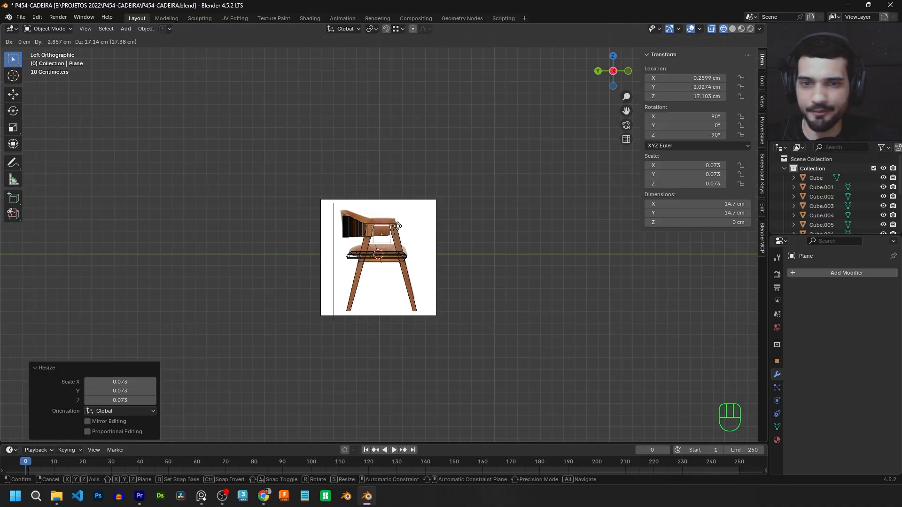
pyautogui.click(397, 226)
pyautogui.scroll(4, 410, 200)
pyautogui.scroll(2, 435, 149)
pyautogui.keyDown('shift'); pyautogui.moveTo(438, 164); pyautogui.dragTo(455, 139, button='middle'); pyautogui.keyUp('shift')
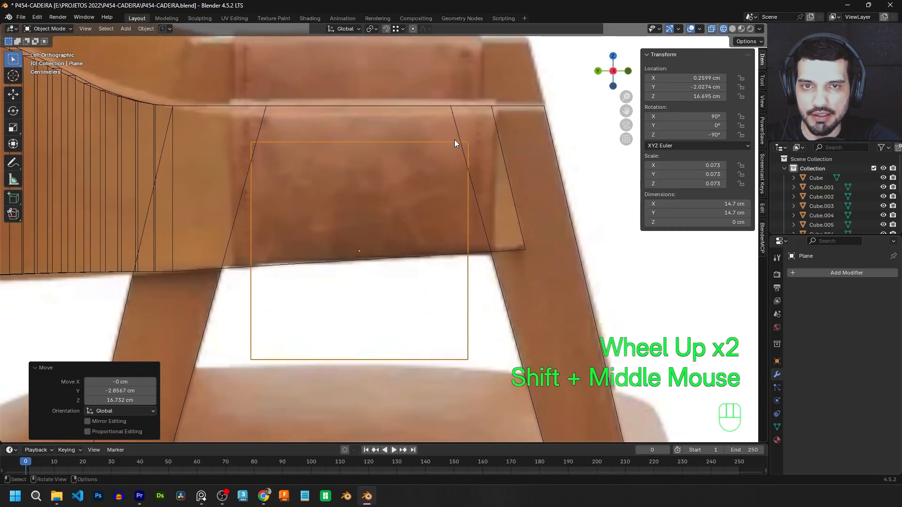
pyautogui.press('g')
pyautogui.keyDown('shift'); pyautogui.click(508, 338); pyautogui.keyUp('shift')
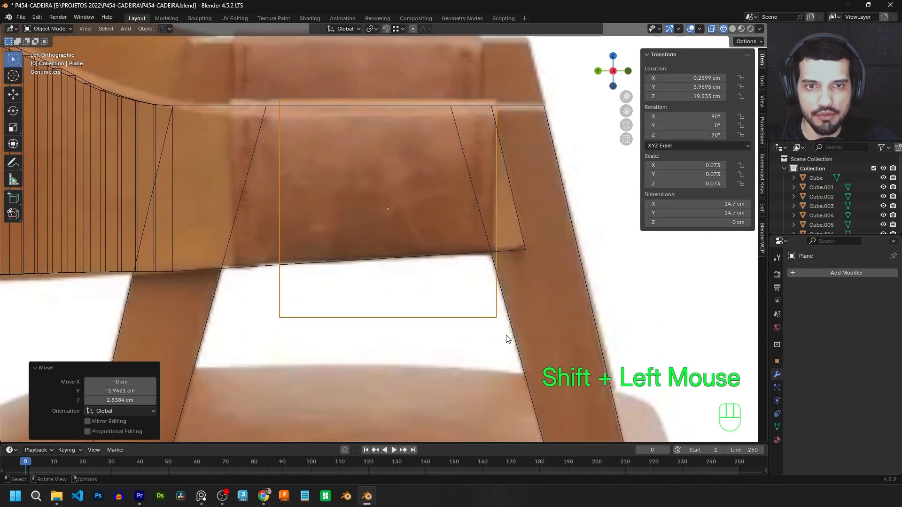
# Raise the plane's lower edge to the armrest's underside and shift its rear lower vertex outward to match the pad's slanted outline.
pyautogui.moveTo(505, 342); pyautogui.dragTo(382, 312)
pyautogui.press('Tab')
pyautogui.moveTo(252, 300); pyautogui.dragTo(252, 299)
pyautogui.press('g')
pyautogui.keyDown('shift'); pyautogui.click(510, 258); pyautogui.keyUp('shift')
pyautogui.moveTo(350, 278); pyautogui.dragTo(242, 218)
pyautogui.press('g')
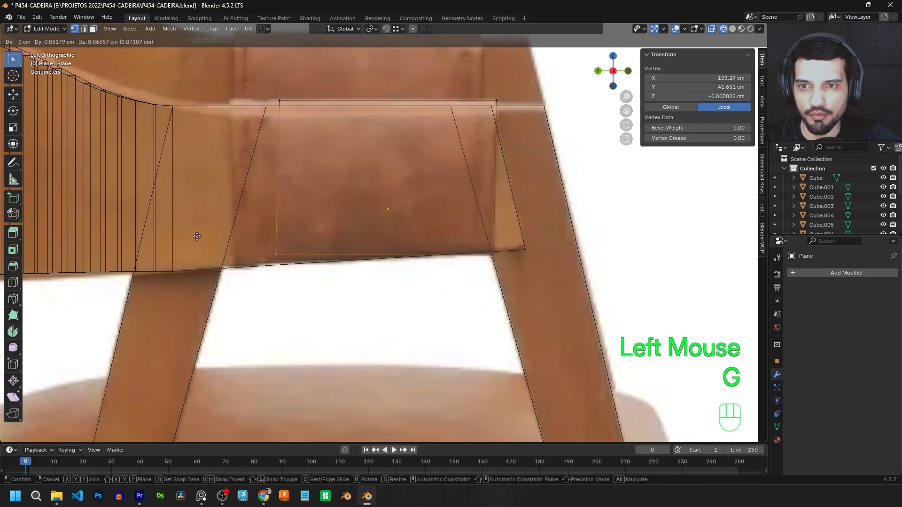
pyautogui.keyDown('shift'); pyautogui.click(75, 140); pyautogui.keyUp('shift')
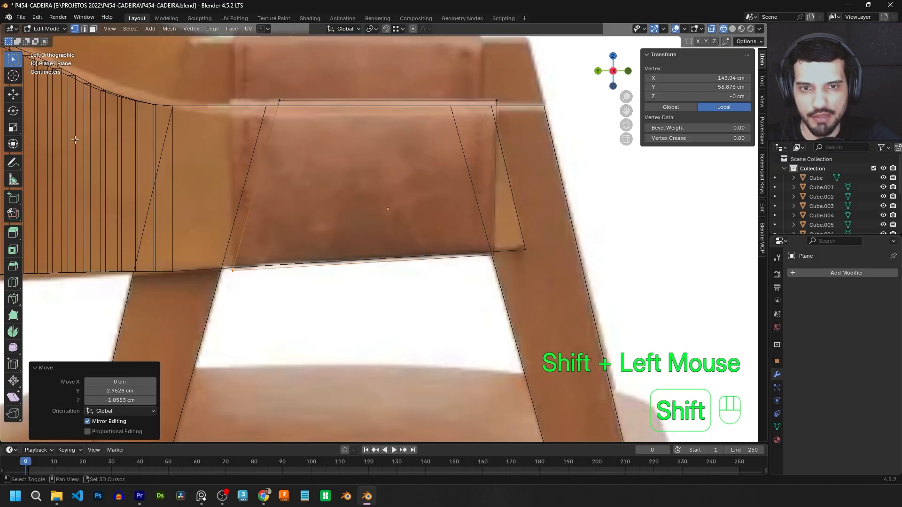
pyautogui.press('Tab')
# In the front orthographic view, move the plane -26.638 cm along X to the outer side of the armrest.
pyautogui.press('KP_1')
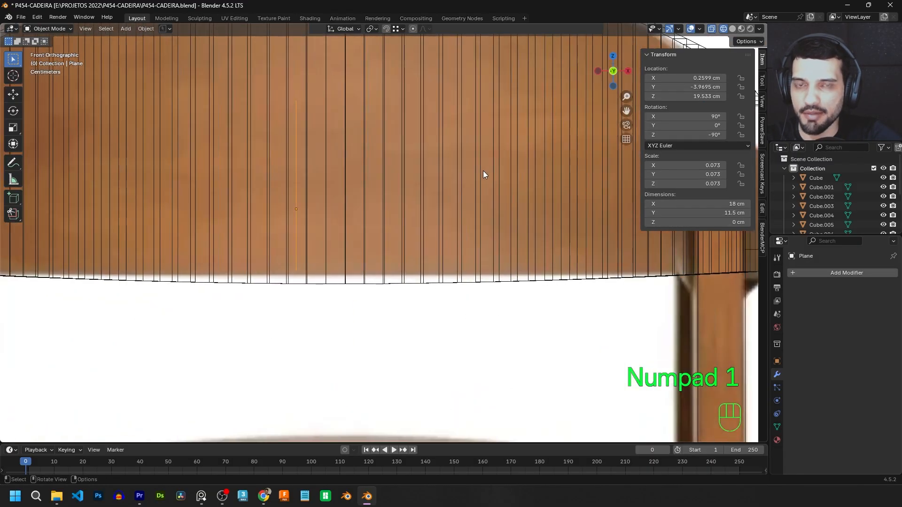
pyautogui.scroll(-5, 498, 171)
pyautogui.moveTo(432, 198); pyautogui.dragTo(348, 192)
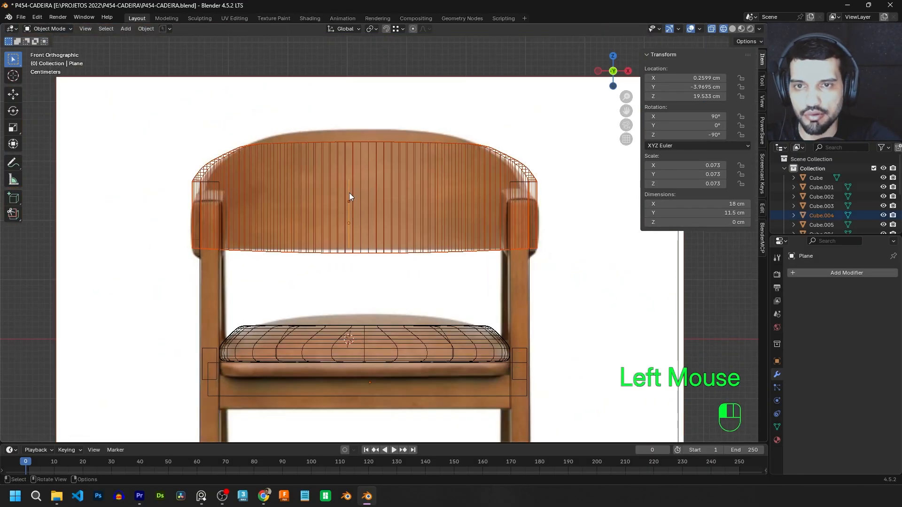
pyautogui.click(348, 193)
pyautogui.click(349, 193)
pyautogui.keyDown('shift'); pyautogui.moveTo(342, 190); pyautogui.dragTo(466, 165, button='middle'); pyautogui.keyUp('shift')
pyautogui.scroll(2, 408, 165)
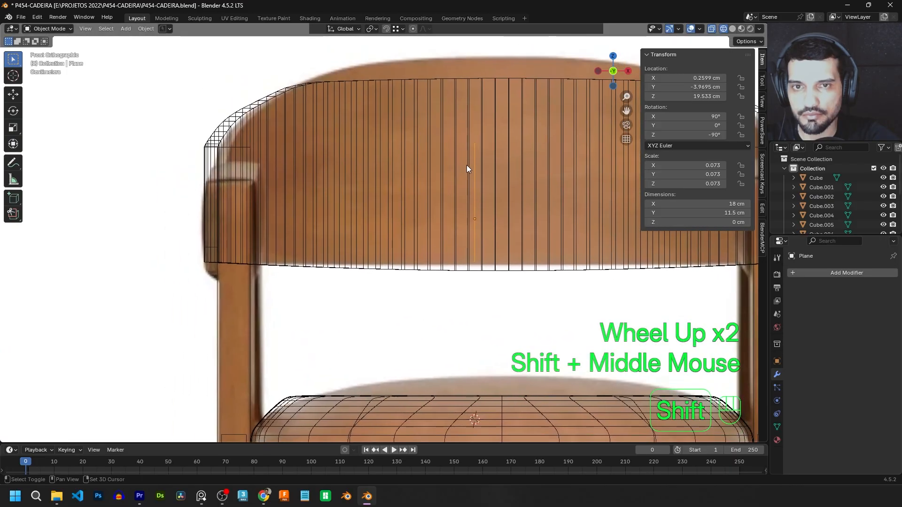
pyautogui.click(473, 162)
pyautogui.click(476, 167)
pyautogui.press('g')
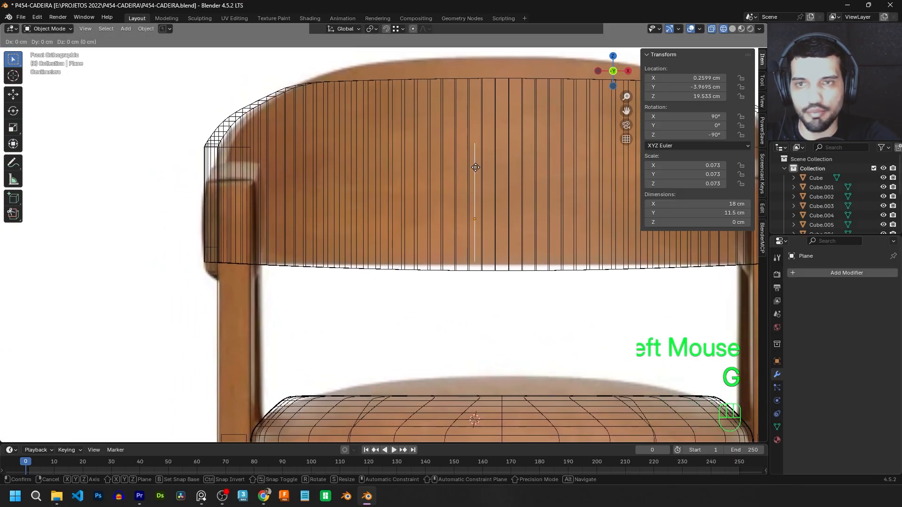
pyautogui.press('x')
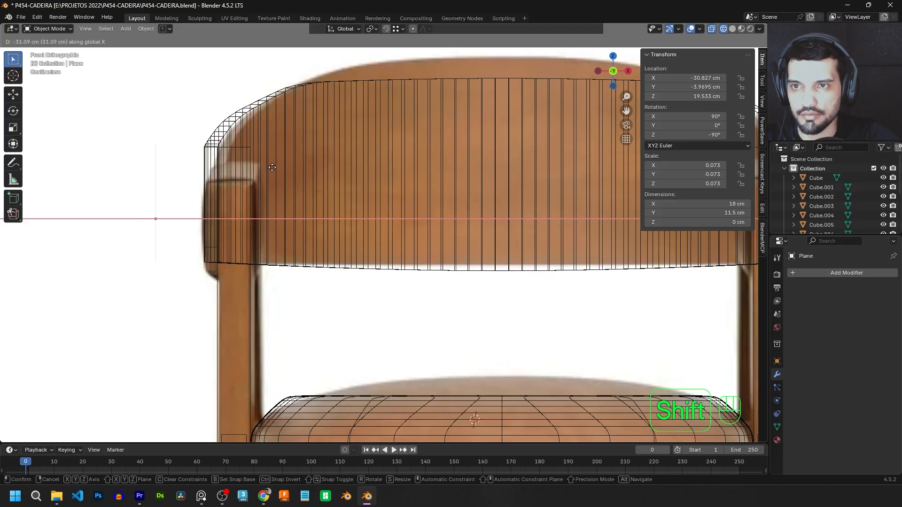
pyautogui.keyDown('shift'); pyautogui.click(718, 209); pyautogui.keyUp('shift')
# Nudge the plane slightly inward along X so that it sits just outside the armrest's outer face.
pyautogui.keyDown('shift'); pyautogui.moveTo(374, 165); pyautogui.dragTo(376, 145, button='middle'); pyautogui.keyUp('shift')
pyautogui.scroll(2, 383, 167)
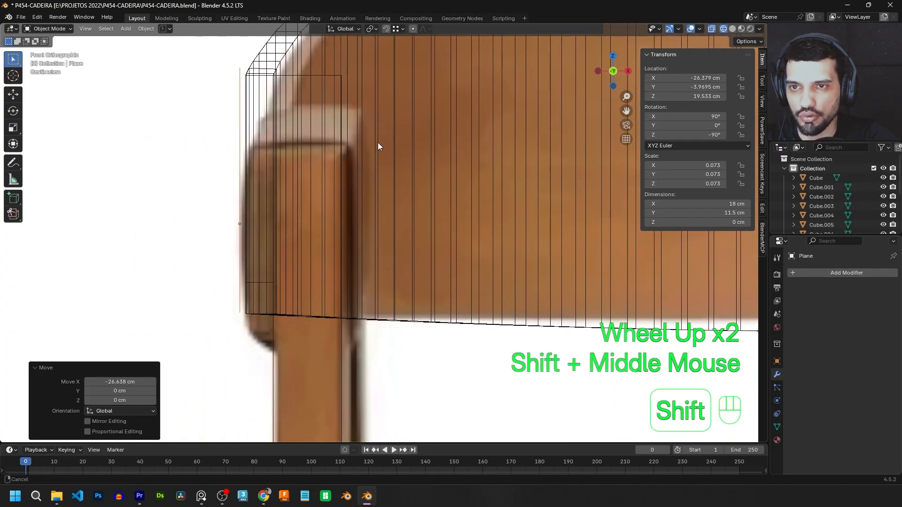
pyautogui.press('g')
pyautogui.press('x')
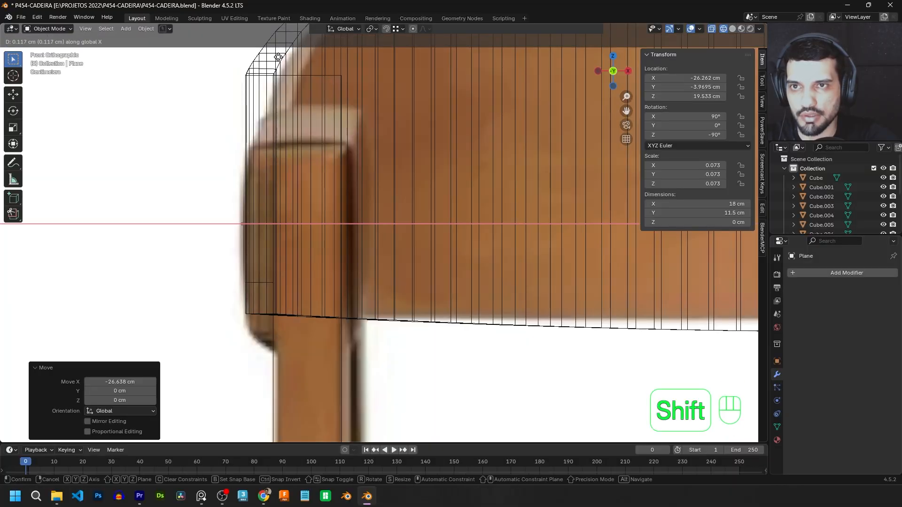
pyautogui.click(276, 58)
# Switch to solid shading and extrude the plane's top edge 4.989 cm along X across the top of the armrest.
pyautogui.scroll(-5, 252, 86)
pyautogui.moveTo(277, 91); pyautogui.dragTo(340, 129, button='middle')
pyautogui.press('Tab')
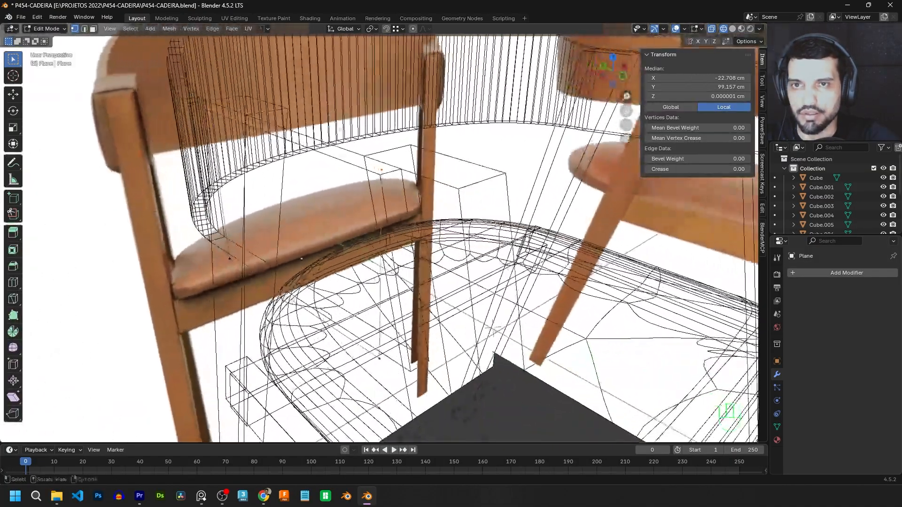
pyautogui.click(376, 168)
pyautogui.moveTo(376, 168); pyautogui.dragTo(473, 137, button='middle')
pyautogui.scroll(-2, 472, 137)
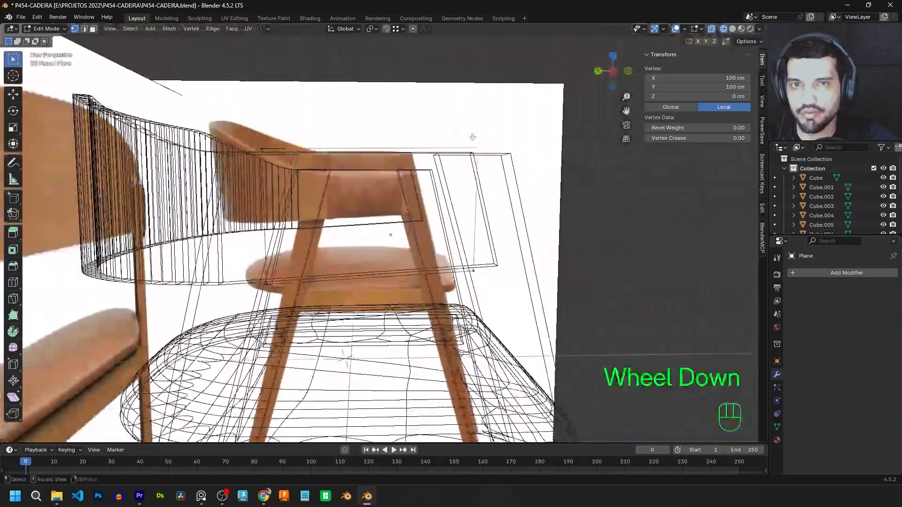
pyautogui.keyDown('shift'); pyautogui.click(261, 148); pyautogui.keyUp('shift')
pyautogui.moveTo(262, 148); pyautogui.dragTo(306, 147, button='middle')
pyautogui.press('KP_3')
pyautogui.press('KP_1')
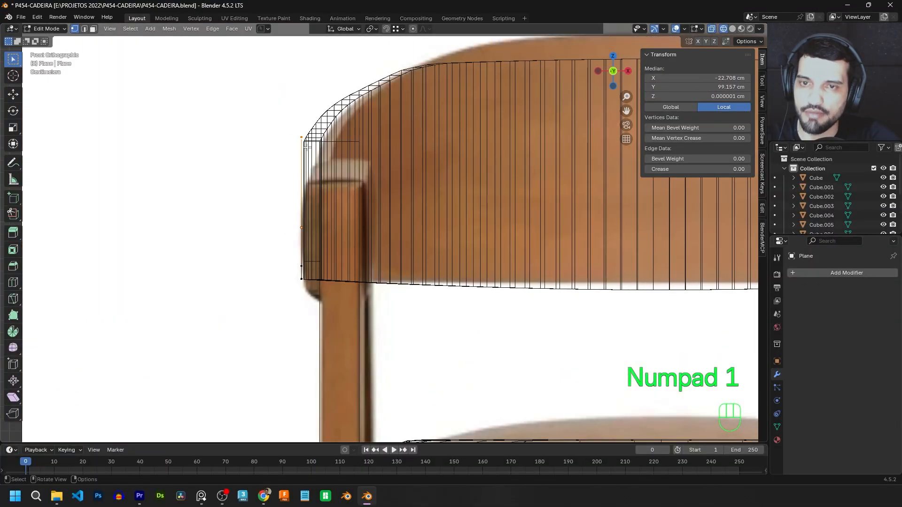
pyautogui.press('z')
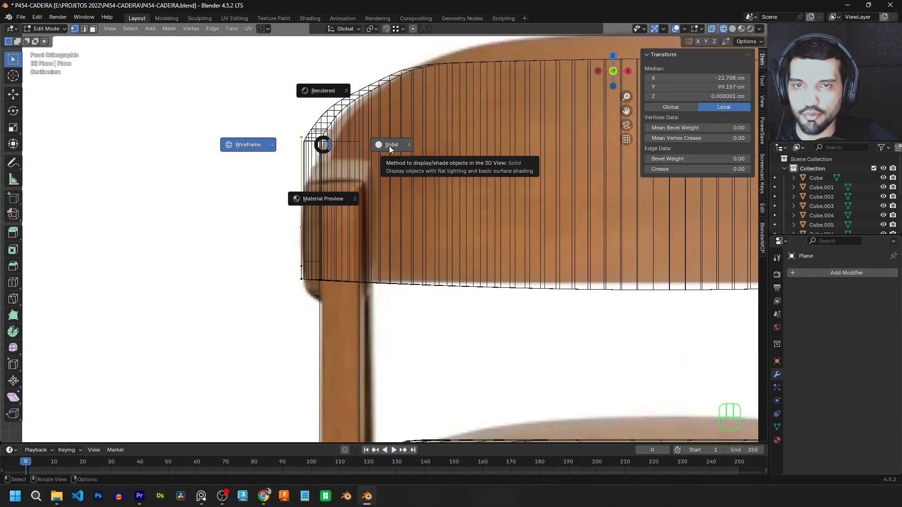
pyautogui.click(389, 147)
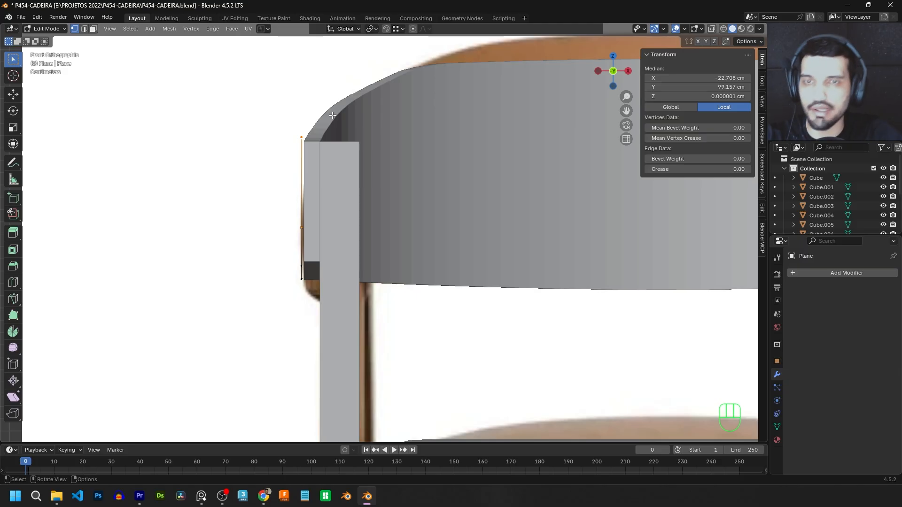
pyautogui.press('g')
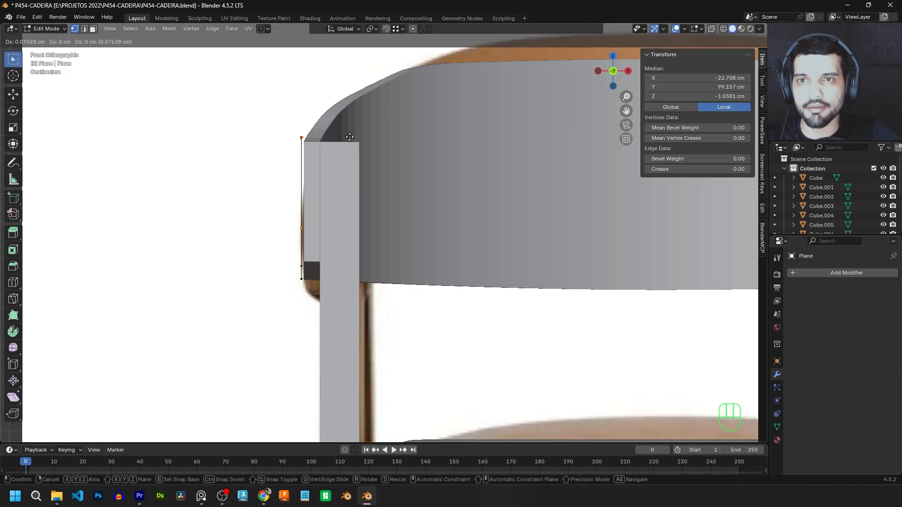
pyautogui.press('x')
pyautogui.keyDown('shift'); pyautogui.click(367, 143); pyautogui.keyUp('shift')
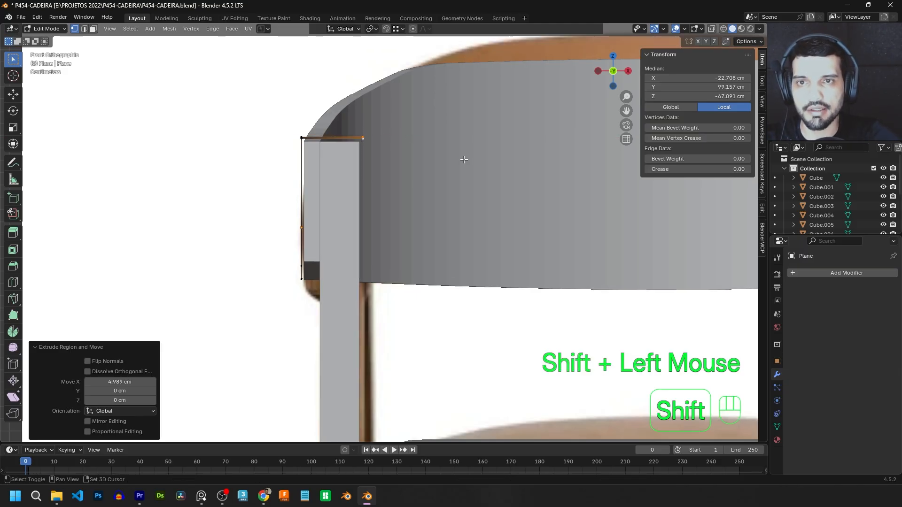
# Extrude the new inner edge about 11 cm down along Z to cover the armrest's inner side.
pyautogui.keyDown('shift'); pyautogui.moveTo(370, 138); pyautogui.dragTo(375, 113, button='middle'); pyautogui.keyUp('shift')
pyautogui.press('e')
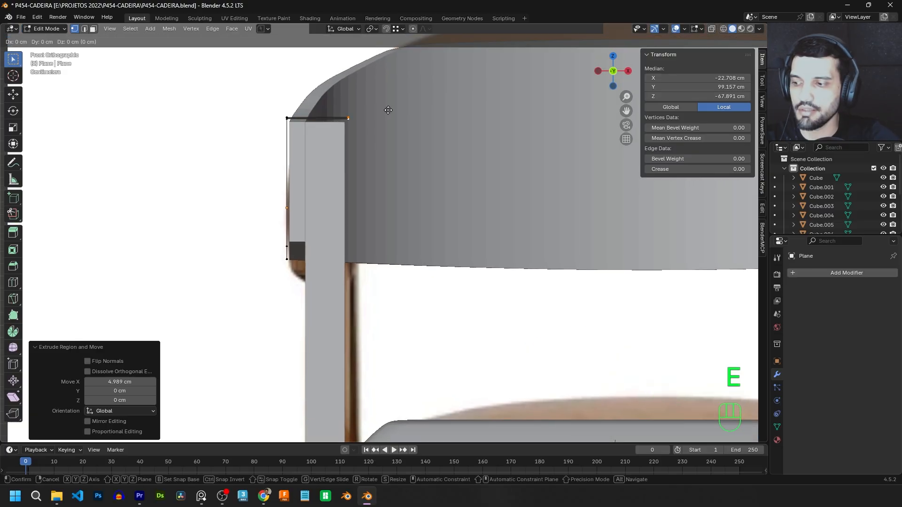
pyautogui.press('z')
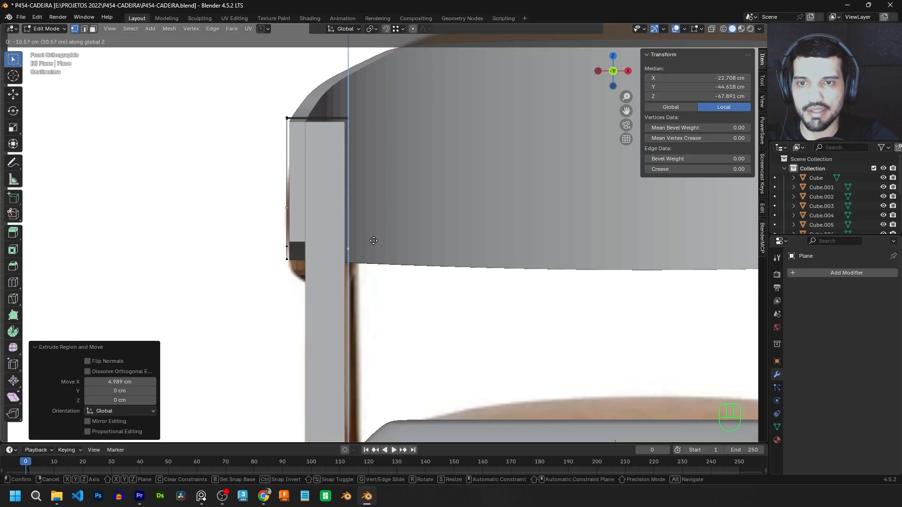
pyautogui.keyDown('shift'); pyautogui.click(374, 244); pyautogui.keyUp('shift')
# Close the underside of the pad by bridging the bottom edges of its outer and inner sides with Bridge Edge Loops.
pyautogui.moveTo(374, 244); pyautogui.dragTo(391, 252, button='middle')
pyautogui.keyDown('shift'); pyautogui.click(360, 250); pyautogui.keyUp('shift')
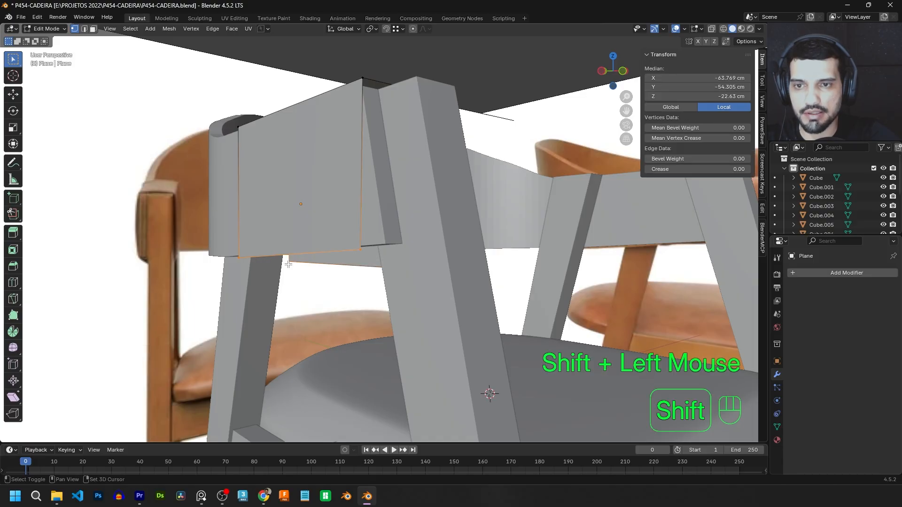
pyautogui.moveTo(288, 265); pyautogui.dragTo(490, 226, button='middle')
pyautogui.keyDown('shift'); pyautogui.click(304, 225); pyautogui.keyUp('shift')
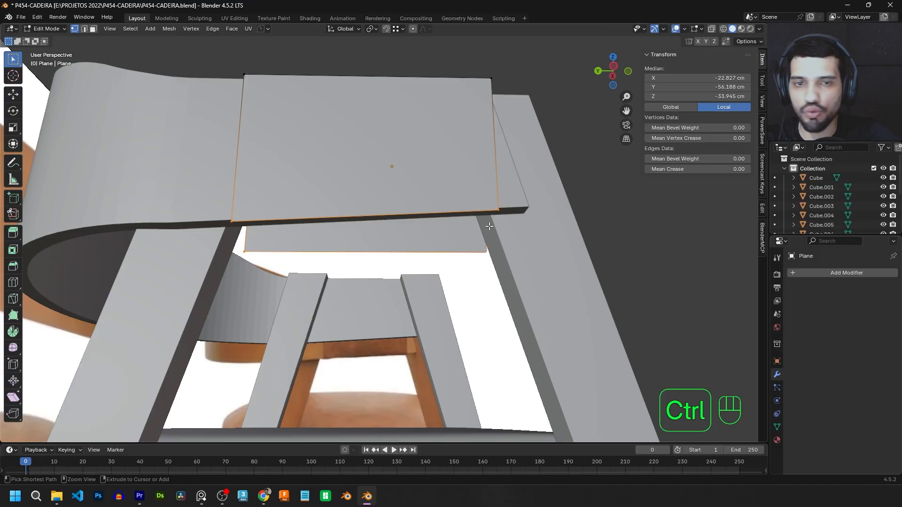
pyautogui.hotkey('ctrl', 'e')
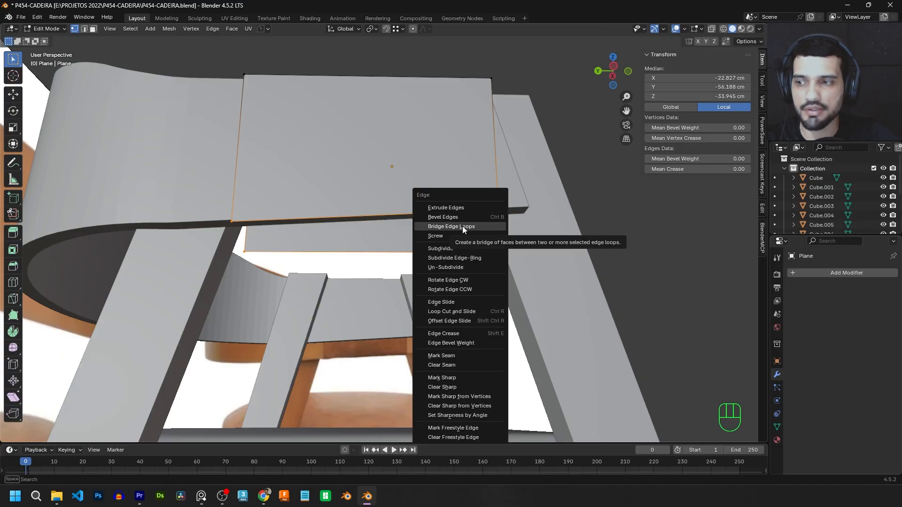
pyautogui.click(462, 226)
pyautogui.moveTo(432, 216); pyautogui.dragTo(349, 123, button='middle')
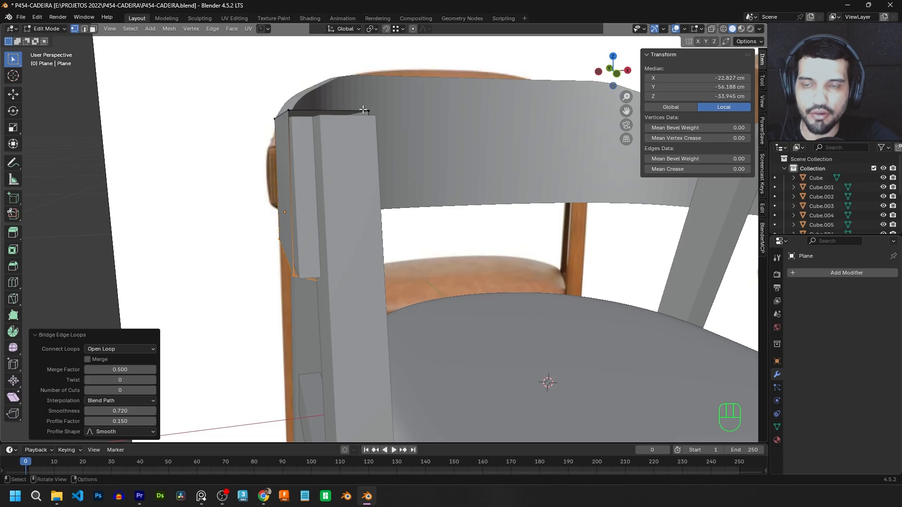
pyautogui.moveTo(393, 109); pyautogui.dragTo(400, 117, button='middle')
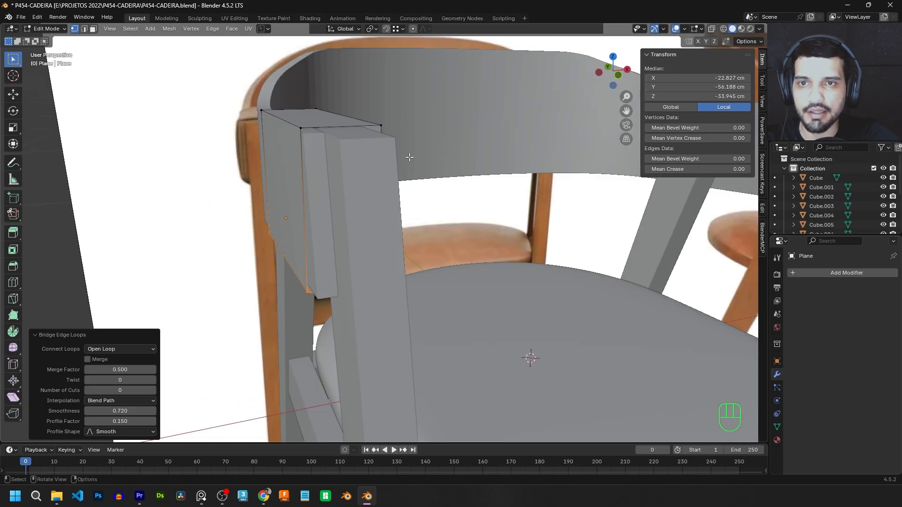
pyautogui.press('Tab')
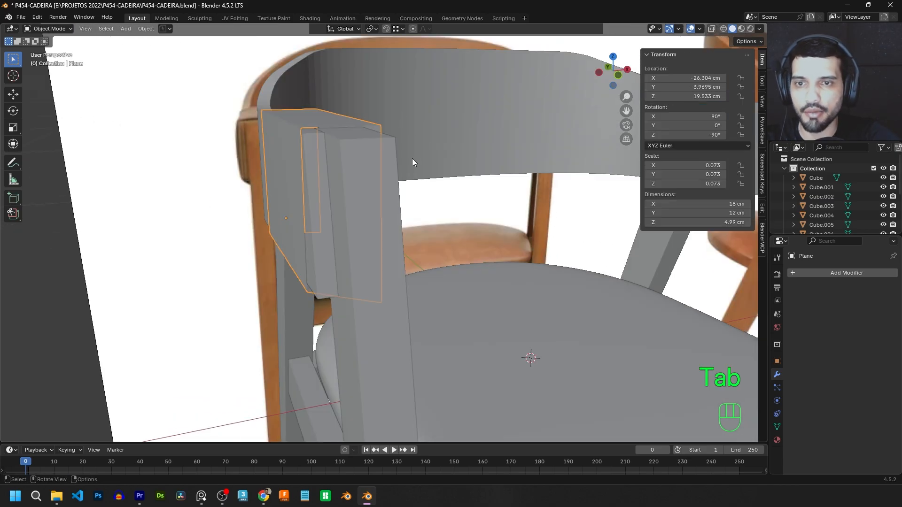
# Add a Solidify modifier to the armrest pad and set its thickness to 2 cm.
pyautogui.click(805, 272)
pyautogui.moveTo(357, 140); pyautogui.dragTo(611, 226, button='middle')
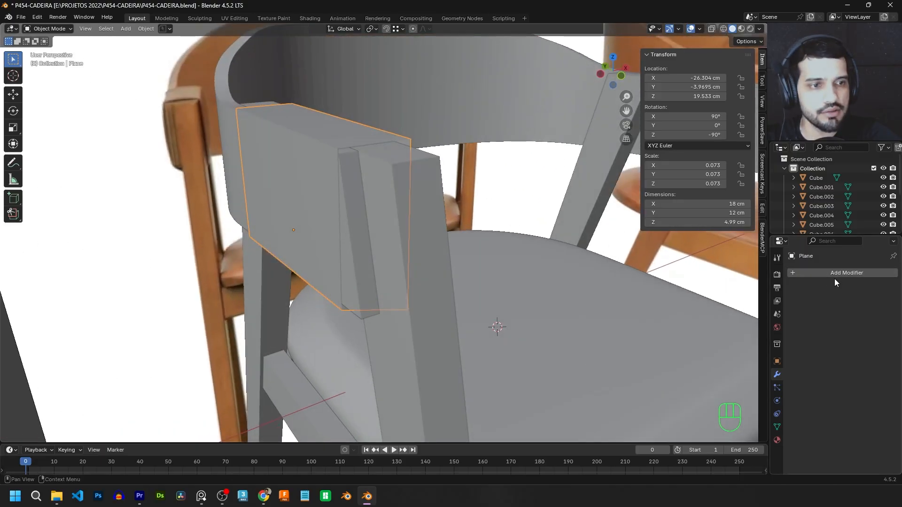
pyautogui.click(838, 271)
pyautogui.click(794, 271)
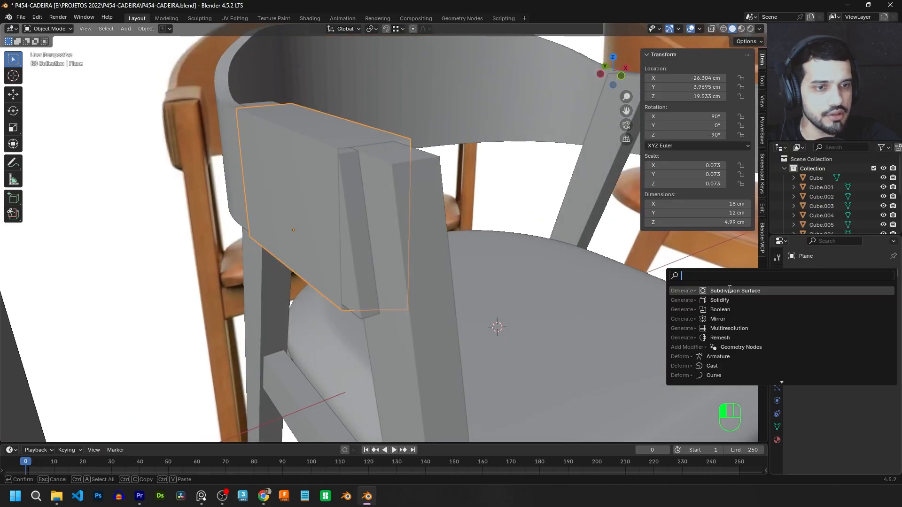
pyautogui.click(721, 300)
pyautogui.moveTo(360, 113); pyautogui.dragTo(414, 159, button='middle')
pyautogui.scroll(2, 325, 88)
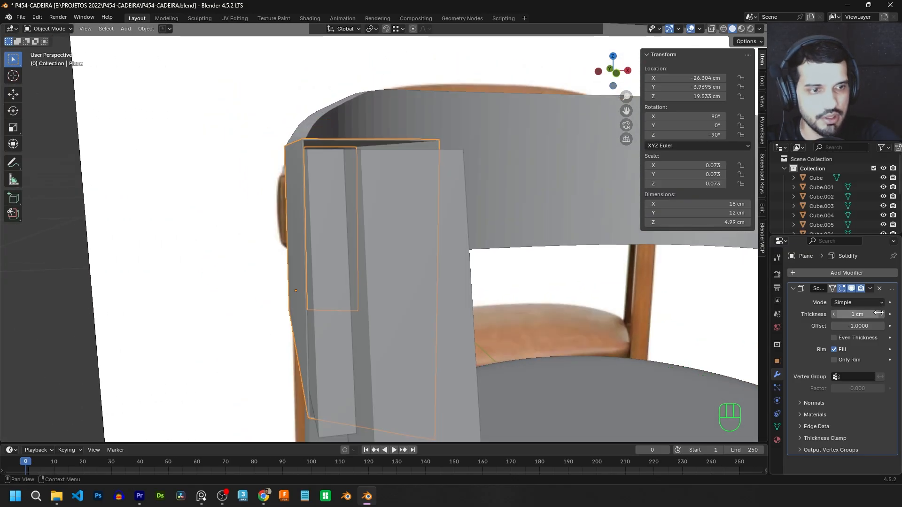
pyautogui.click(878, 314)
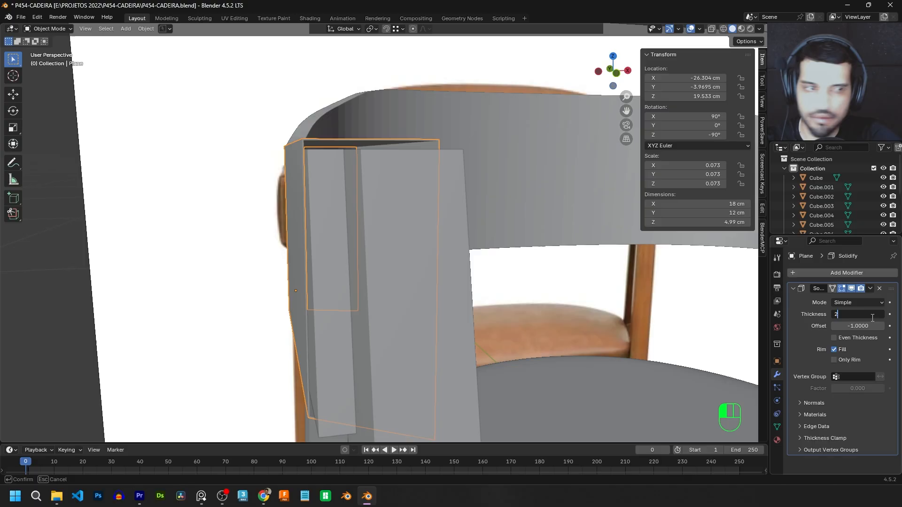
pyautogui.press('Return')
# Bevel the armrest pad's long upper and lower edges with a width of about 5.39 cm and 6 segments.
pyautogui.moveTo(518, 183); pyautogui.dragTo(509, 187, button='middle')
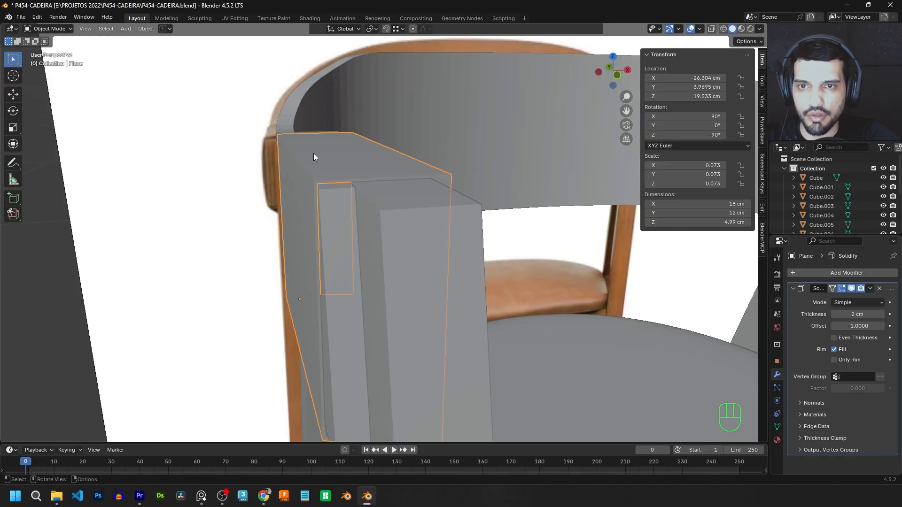
pyautogui.press('Tab')
pyautogui.click(300, 160)
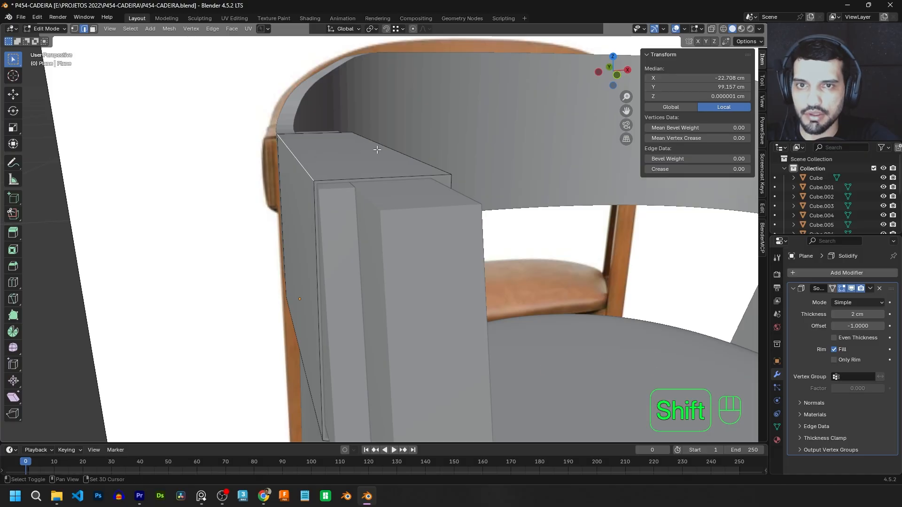
pyautogui.keyDown('shift'); pyautogui.click(378, 149); pyautogui.keyUp('shift')
pyautogui.keyDown('shift'); pyautogui.moveTo(378, 149); pyautogui.dragTo(394, 50, button='middle'); pyautogui.keyUp('shift')
pyautogui.keyDown('shift'); pyautogui.click(328, 280); pyautogui.keyUp('shift')
pyautogui.moveTo(328, 280); pyautogui.dragTo(371, 239, button='middle')
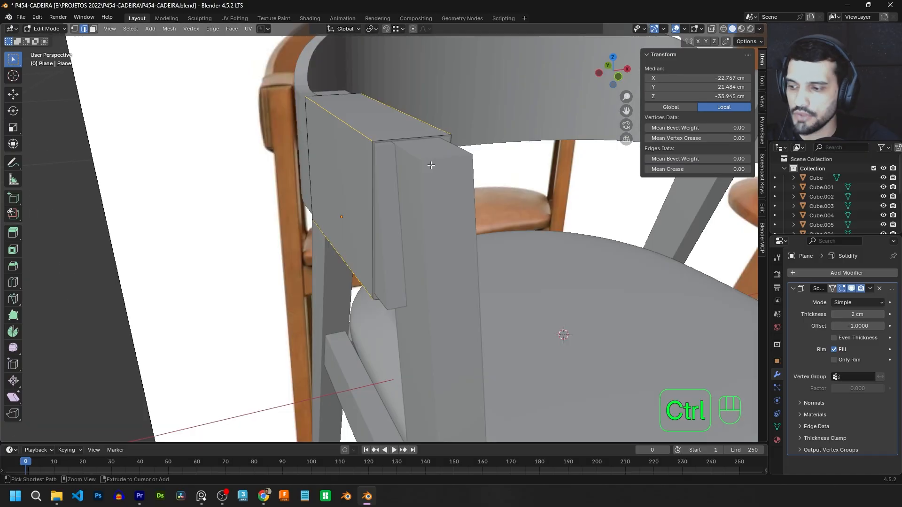
pyautogui.hotkey('ctrl', 'b')
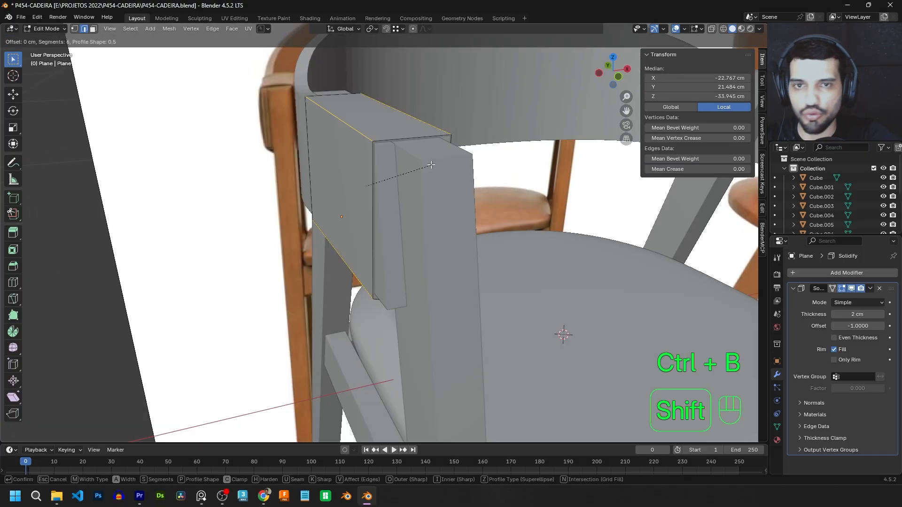
pyautogui.keyDown('shift'); pyautogui.click(486, 168); pyautogui.keyUp('shift')
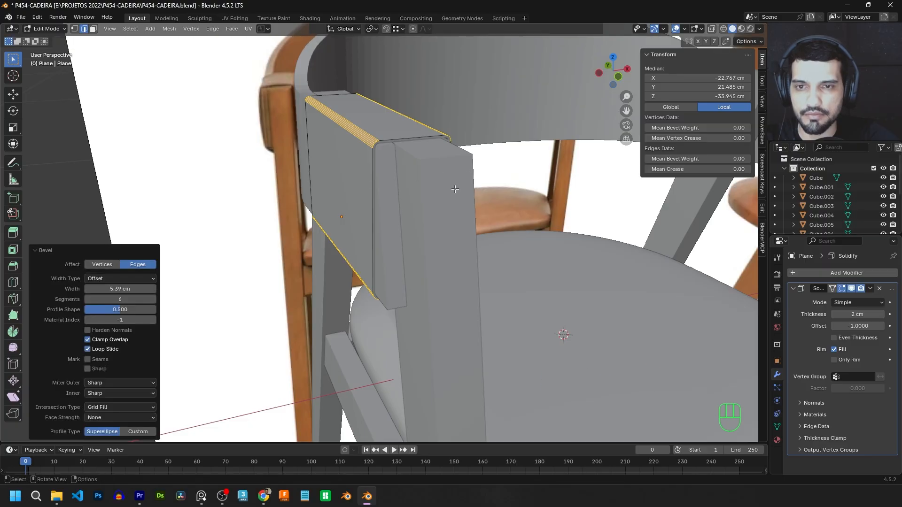
# Return to Object Mode and apply the armrest pad's Solidify modifier.
pyautogui.moveTo(436, 183); pyautogui.dragTo(593, 217, button='middle')
pyautogui.click(870, 288)
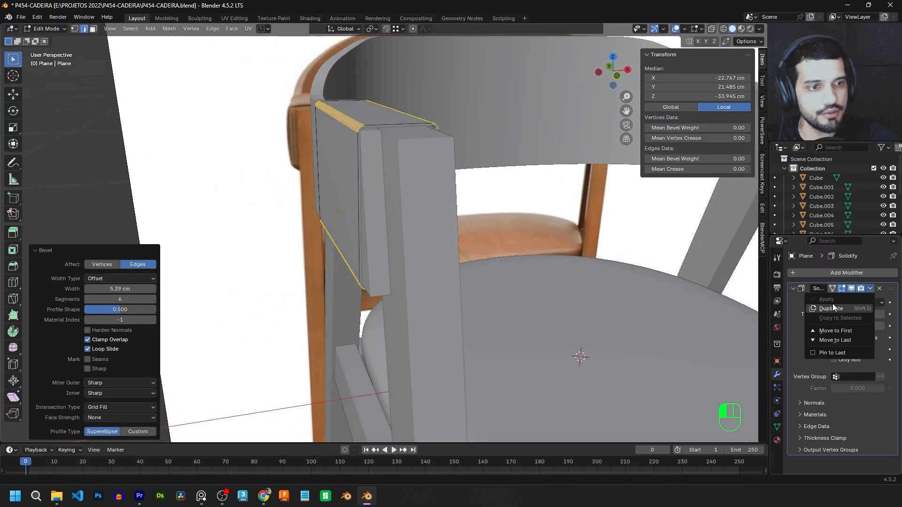
pyautogui.click(45, 29)
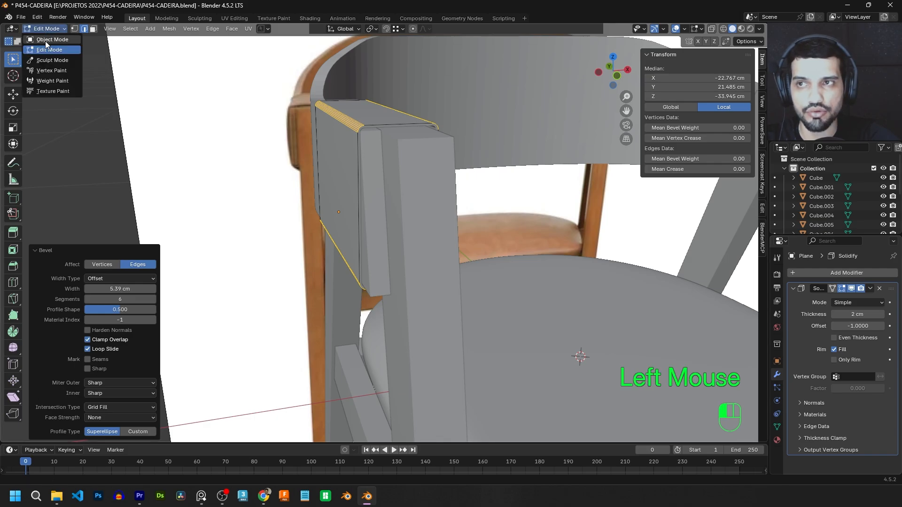
pyautogui.click(46, 40)
pyautogui.click(870, 288)
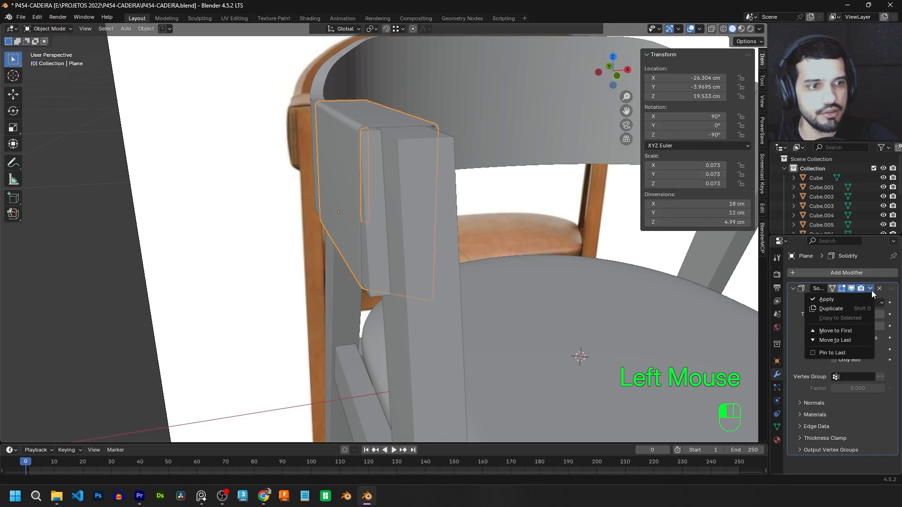
pyautogui.click(837, 305)
pyautogui.scroll(-2, 414, 143)
pyautogui.click(370, 148)
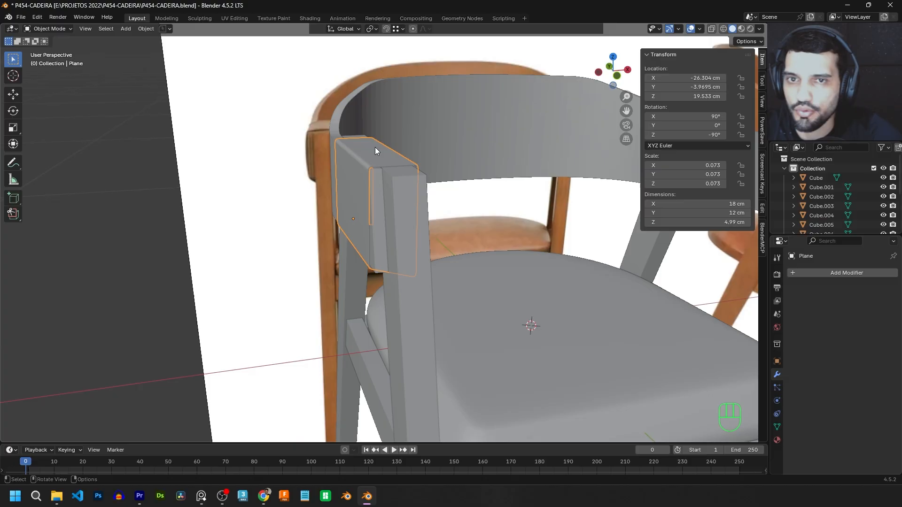
# Add a Subdivision modifier to the armrest pad with 3 levels for viewport and render.
pyautogui.scroll(2, 375, 145)
pyautogui.moveTo(376, 142); pyautogui.dragTo(410, 129, button='middle')
pyautogui.press('Tab')
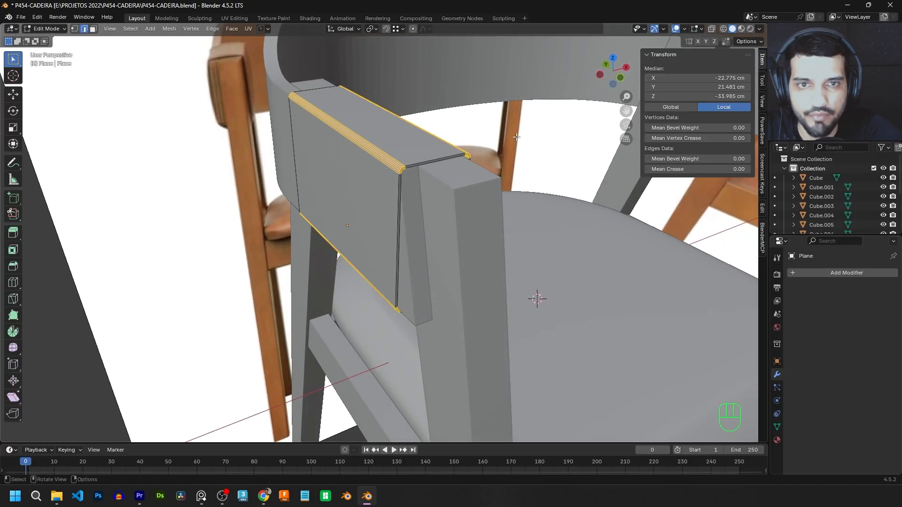
pyautogui.press('Tab')
pyautogui.click(843, 271)
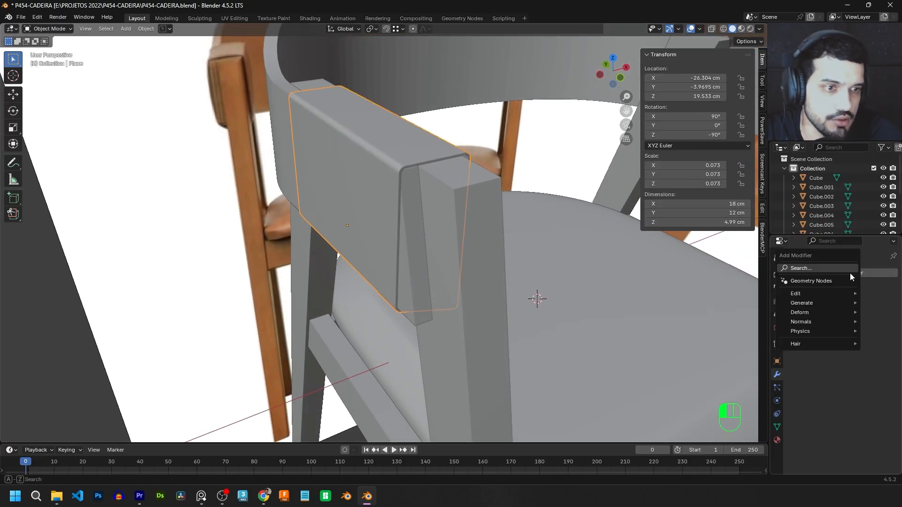
pyautogui.click(822, 266)
pyautogui.click(747, 295)
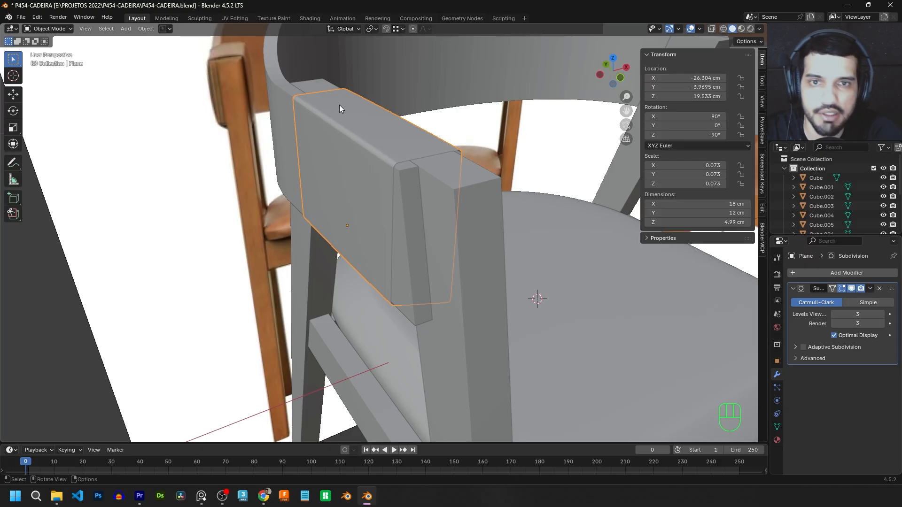
# Add two edge loops around the armrest pad and spread them along Y toward its ends.
pyautogui.moveTo(340, 105); pyautogui.dragTo(413, 155, button='middle')
pyautogui.press('Tab')
pyautogui.hotkey('ctrl', 'r')
pyautogui.scroll(1, 358, 150)
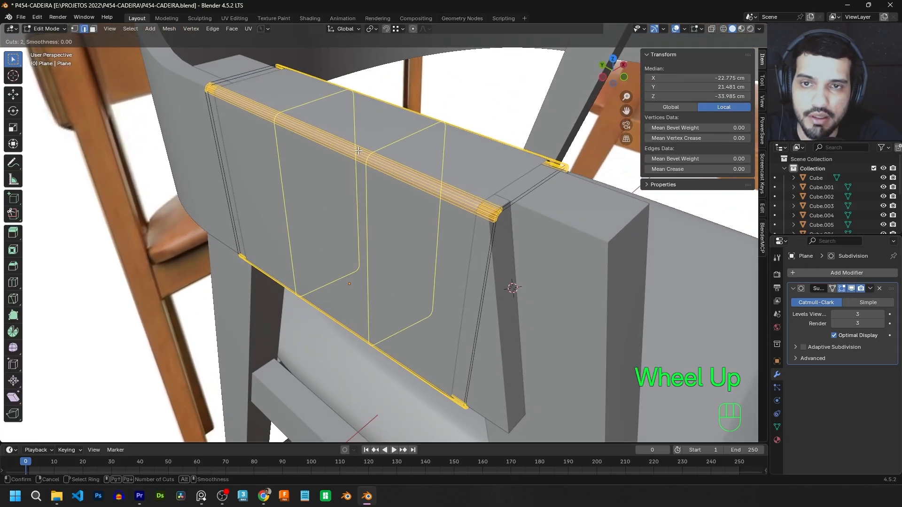
pyautogui.click(358, 150)
pyautogui.press('s')
pyautogui.press('y')
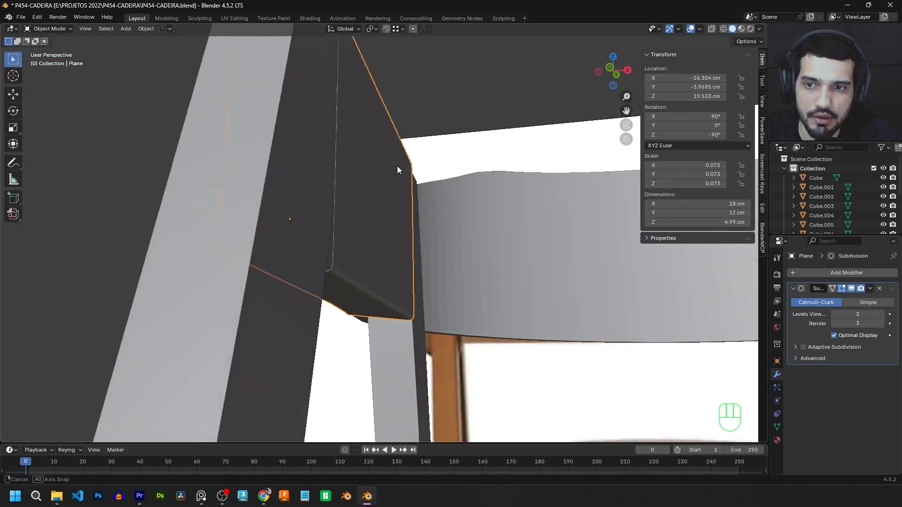
# Apply the pad's Subdivision modifier and shade the pad and the curved backrest smooth.
pyautogui.moveTo(397, 166); pyautogui.dragTo(517, 188, button='middle')
pyautogui.click(869, 289)
pyautogui.click(851, 300)
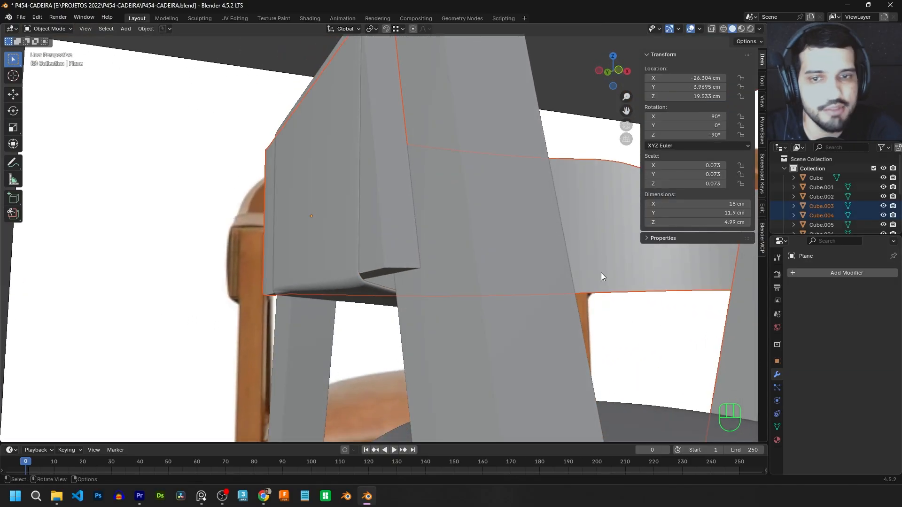
pyautogui.rightClick(329, 216)
pyautogui.click(291, 216)
pyautogui.moveTo(291, 216); pyautogui.dragTo(400, 202, button='middle')
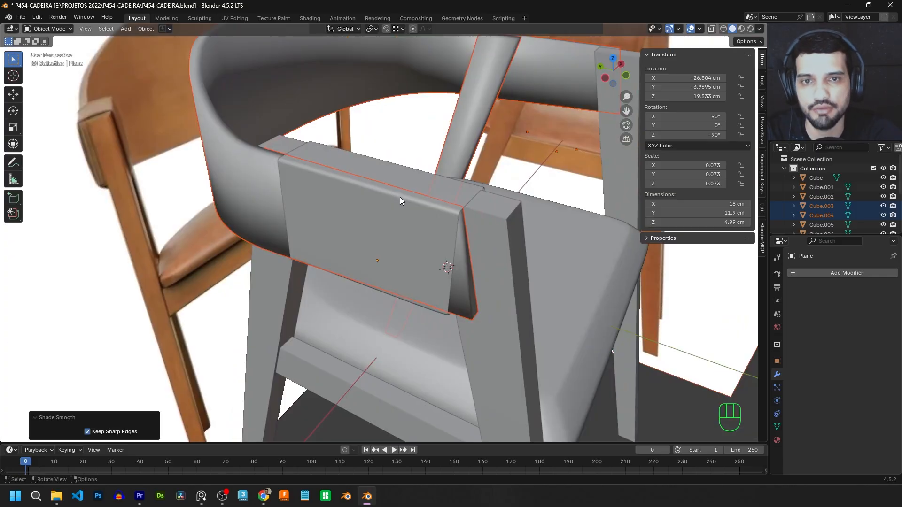
pyautogui.click(411, 211)
pyautogui.click(426, 214)
pyautogui.scroll(-3, 505, 106)
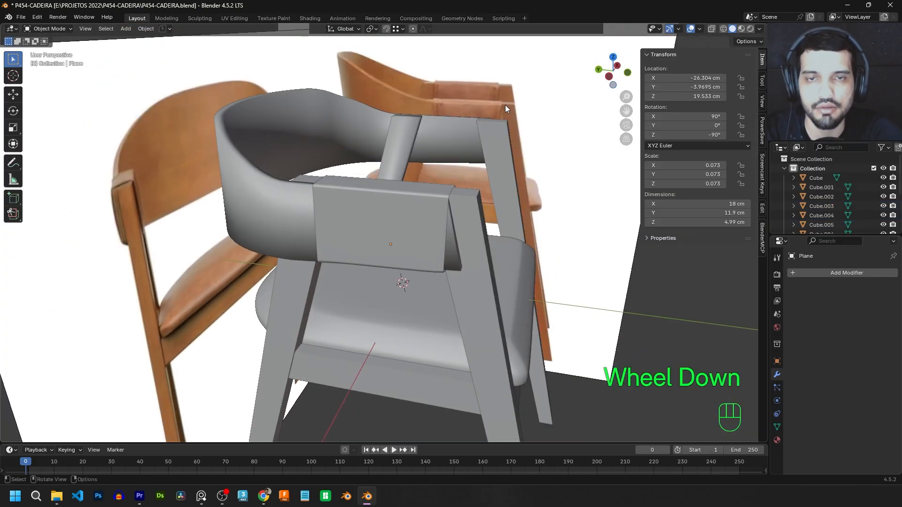
# Add a cube, scale it down to about 1.44 cm and move it toward the armrest pad.
pyautogui.moveTo(441, 106); pyautogui.dragTo(475, 159, button='middle')
pyautogui.scroll(-3, 336, 212)
pyautogui.moveTo(439, 243); pyautogui.dragTo(427, 194, button='middle')
pyautogui.scroll(-4, 427, 193)
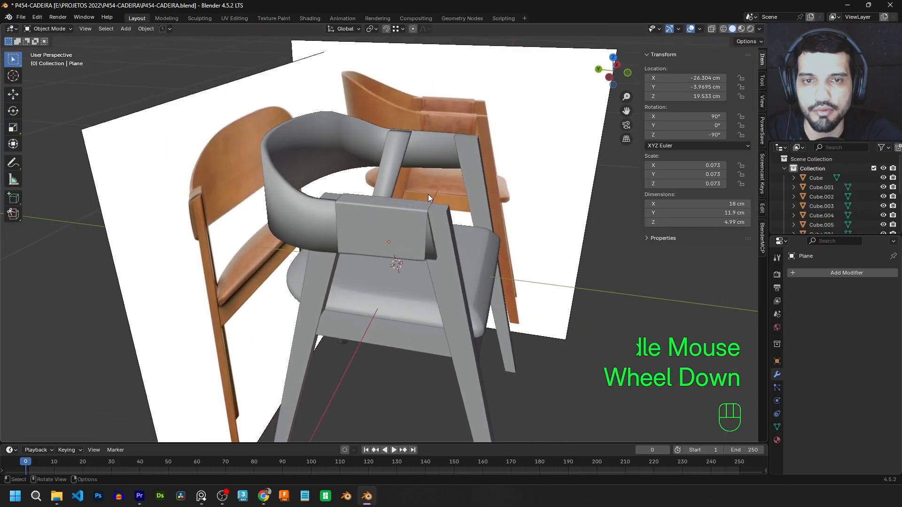
pyautogui.click(594, 228)
pyautogui.hotkey('shift', 'a')
pyautogui.moveTo(621, 285)
pyautogui.click(657, 294)
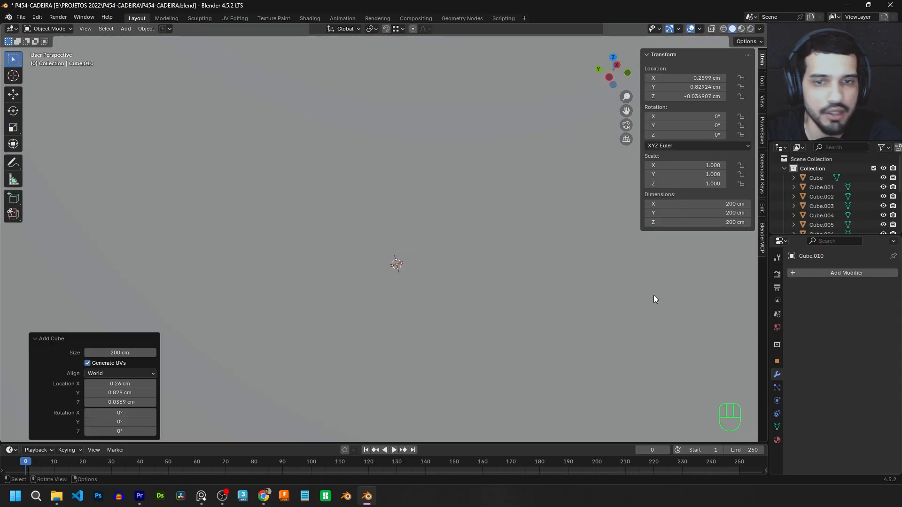
pyautogui.scroll(-5, 654, 297)
pyautogui.press('s')
pyautogui.click(392, 235)
pyautogui.scroll(4, 376, 222)
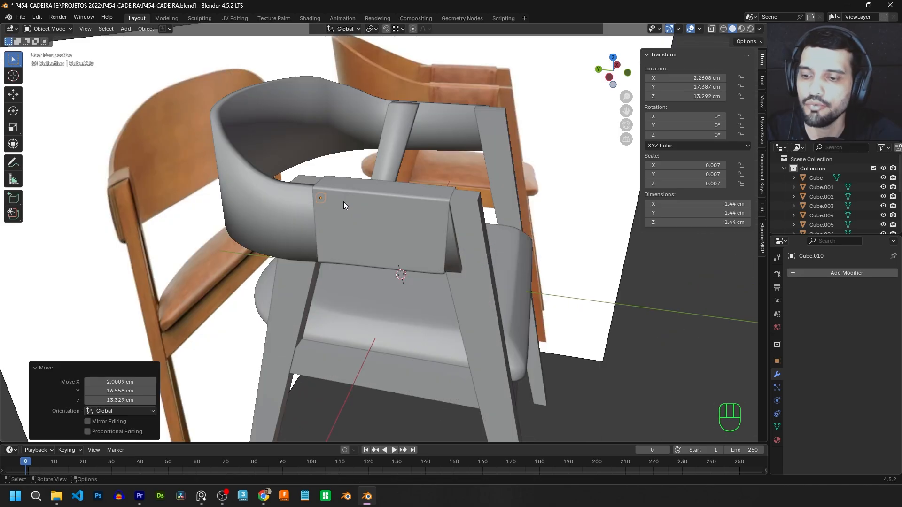
# In left wireframe view, move the cube to the pad's upper rear corner and hide the pad to expose the reference stitching.
pyautogui.press('KP_3')
pyautogui.press('KP_9')
pyautogui.press('z')
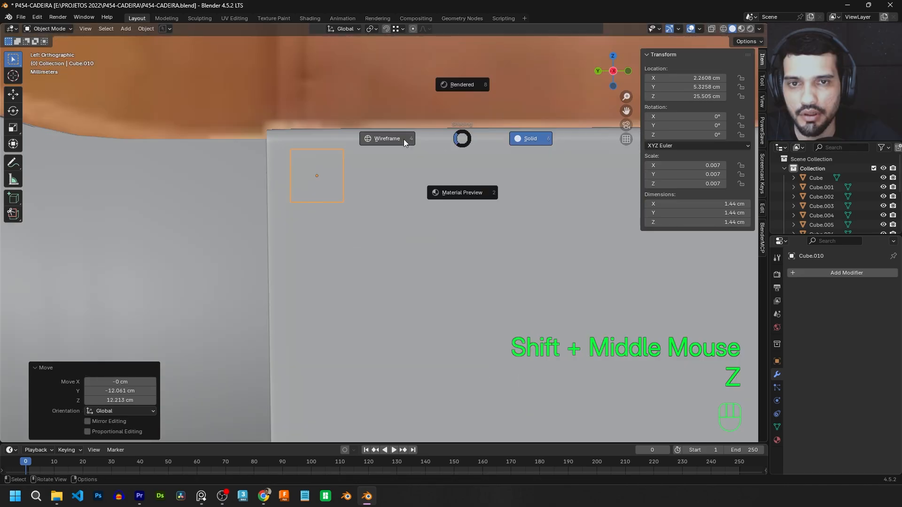
pyautogui.click(394, 136)
pyautogui.scroll(-4, 362, 178)
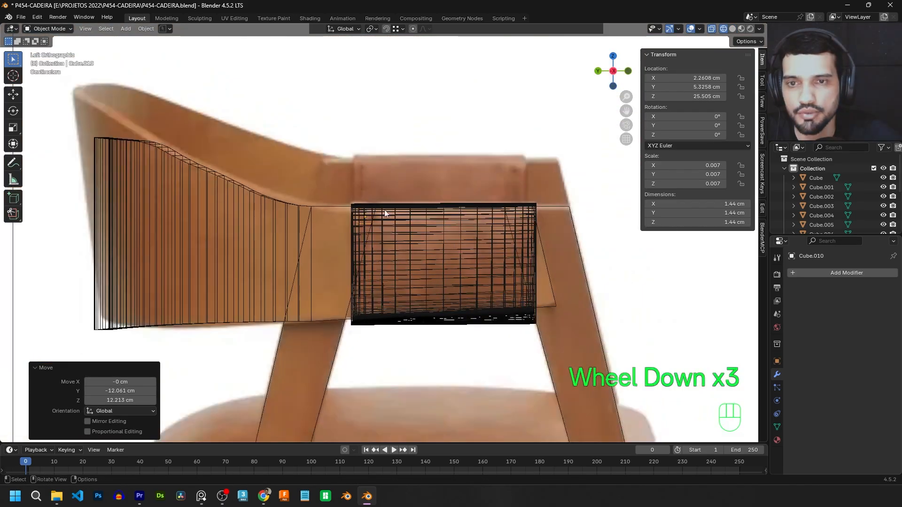
pyautogui.scroll(3, 370, 193)
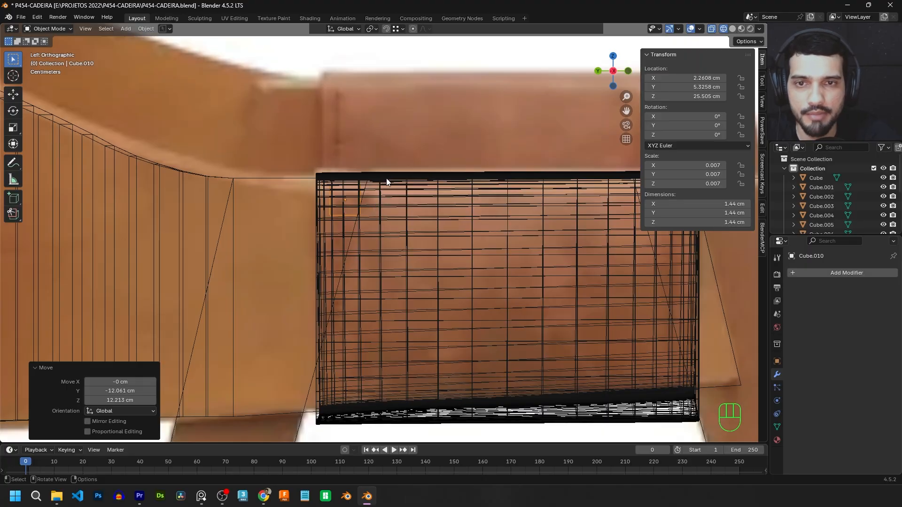
pyautogui.click(388, 178)
pyautogui.scroll(-3, 695, 141)
# Scale the small cube down to about 0.3 cm and position it over the topmost stitch in the reference image.
pyautogui.click(347, 197)
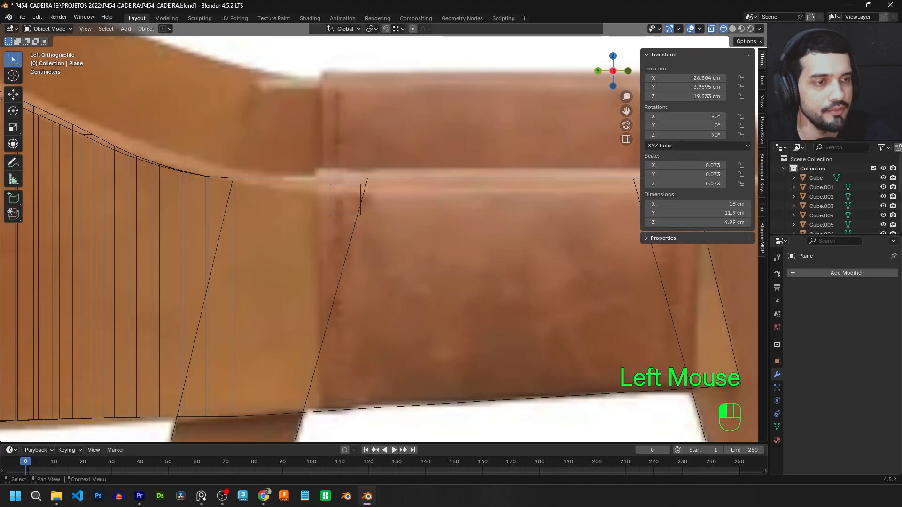
pyautogui.click(351, 189)
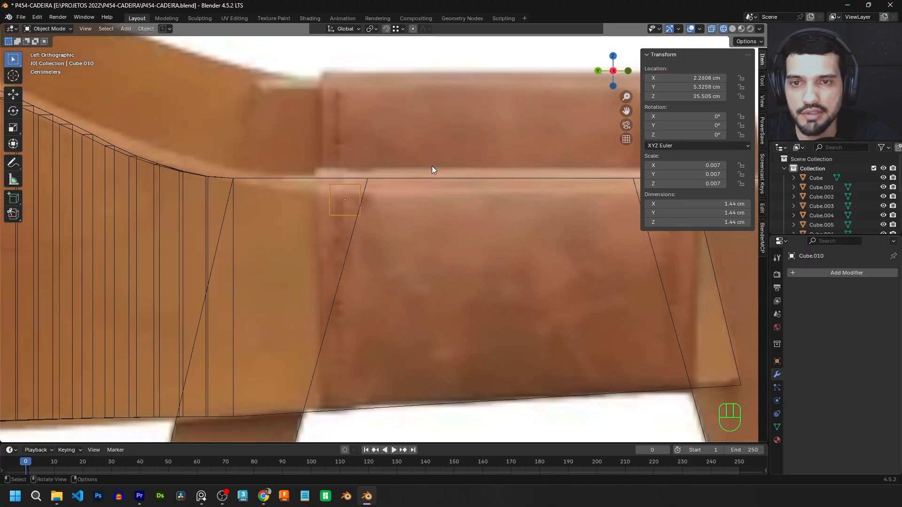
pyautogui.press('s')
pyautogui.click(363, 190)
pyautogui.press('g')
pyautogui.click(340, 189)
# Reshape the cube's mesh into a narrow upright stitch about 0.18 cm wide and 0.74 cm tall.
pyautogui.press('Tab')
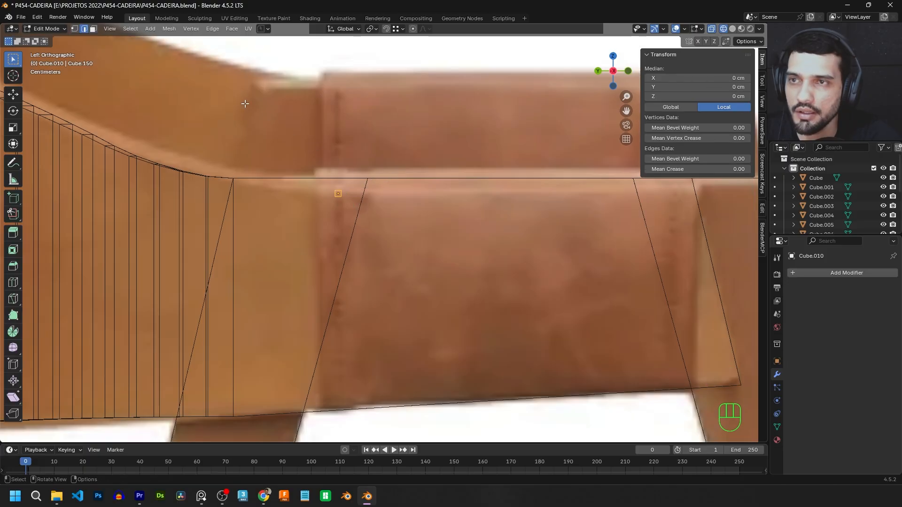
pyautogui.click(336, 189)
pyautogui.press('g')
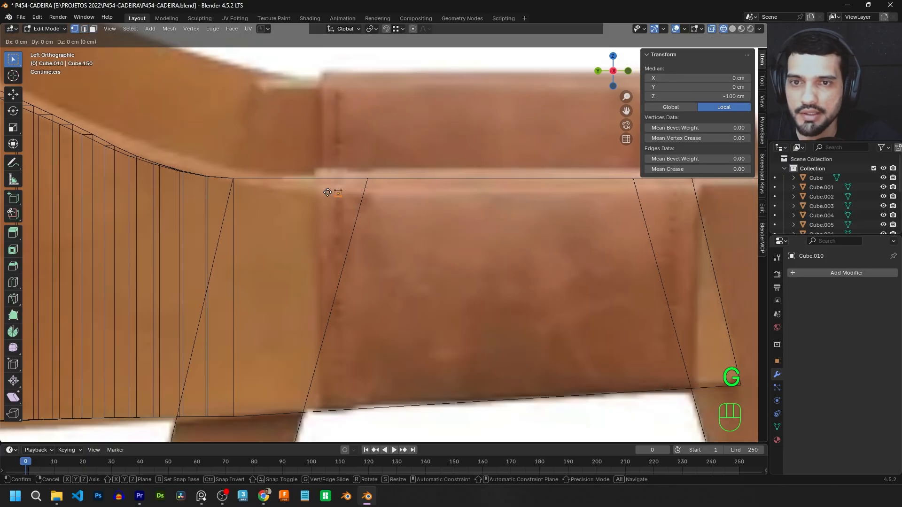
pyautogui.press('z')
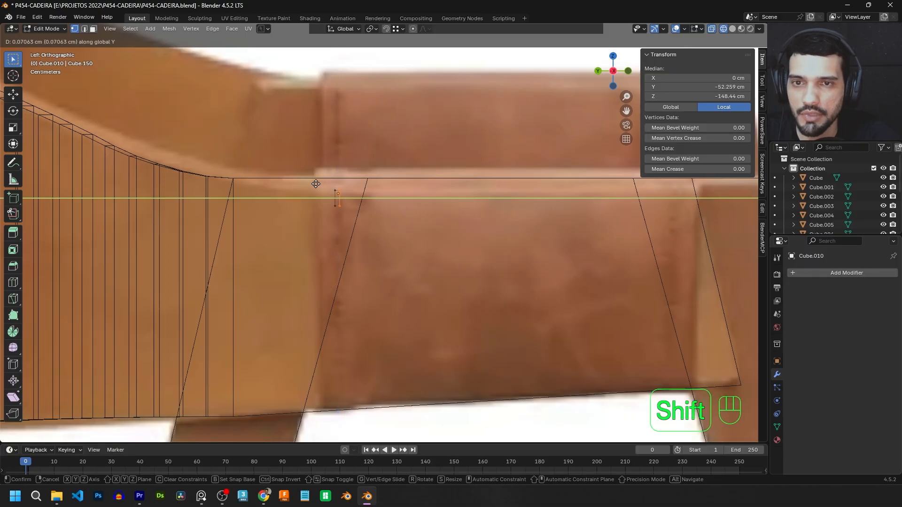
pyautogui.keyDown('shift'); pyautogui.click(316, 184); pyautogui.keyUp('shift')
pyautogui.keyDown('shift'); pyautogui.scroll(2, 361, 190); pyautogui.keyUp('shift')
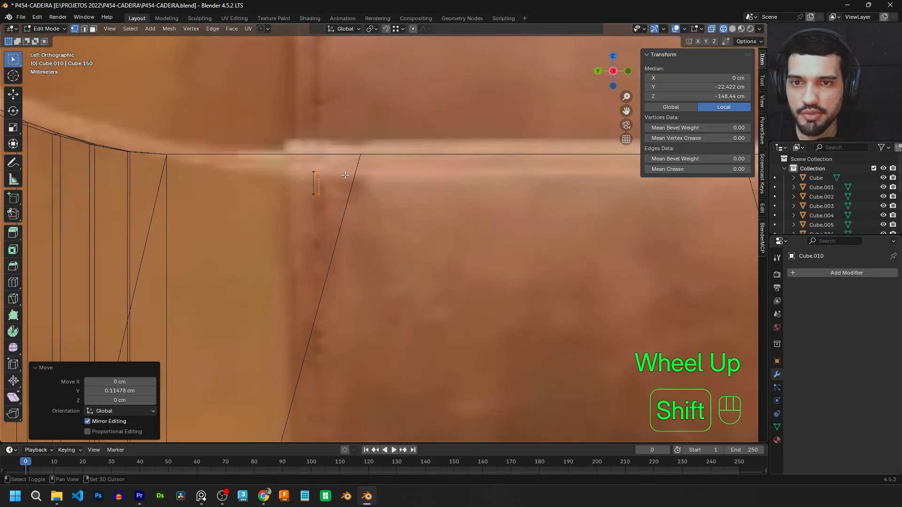
pyautogui.keyDown('shift'); pyautogui.moveTo(357, 188); pyautogui.dragTo(361, 190, button='middle'); pyautogui.keyUp('shift')
# In top view, move the stitch along X up against the armrest pad's outer side.
pyautogui.press('Tab')
pyautogui.press('KP_7')
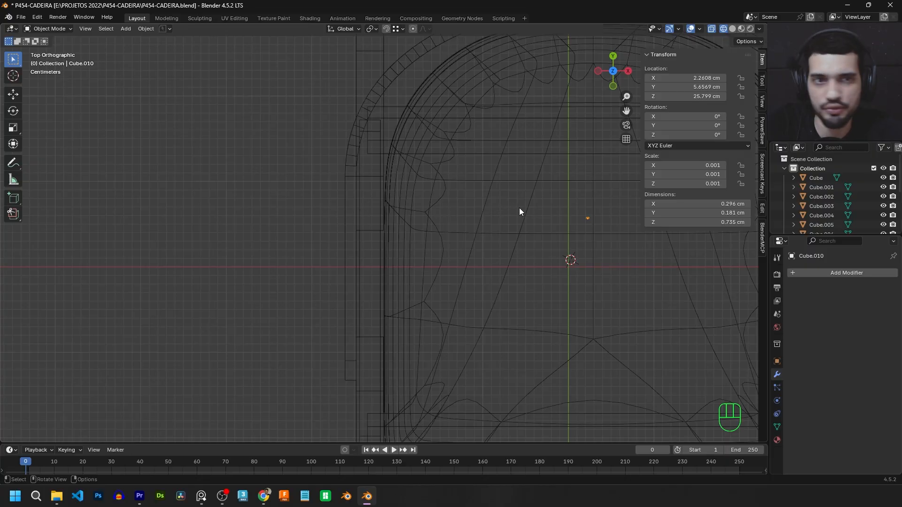
pyautogui.click(545, 200)
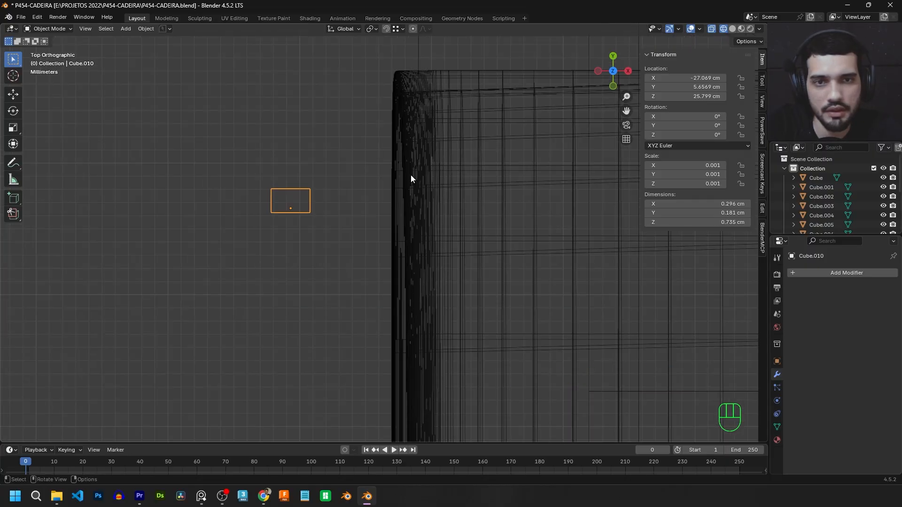
pyautogui.press('g')
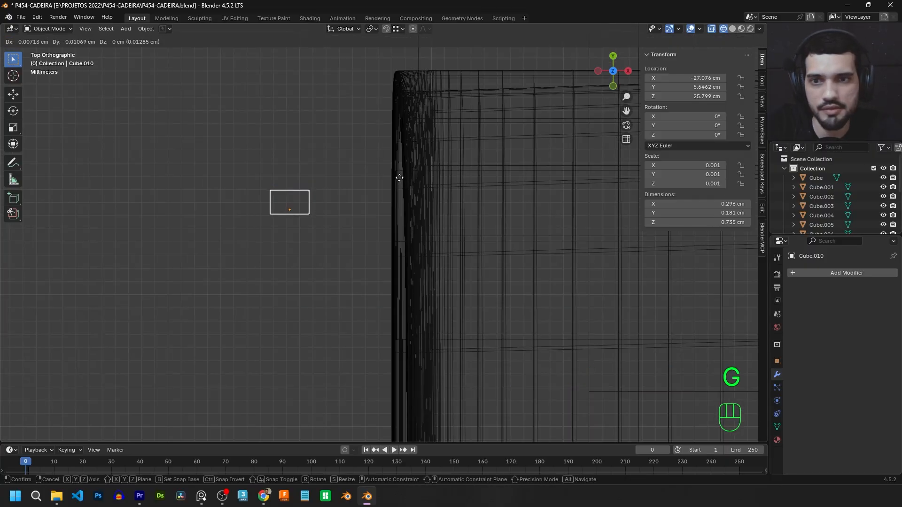
pyautogui.press('x')
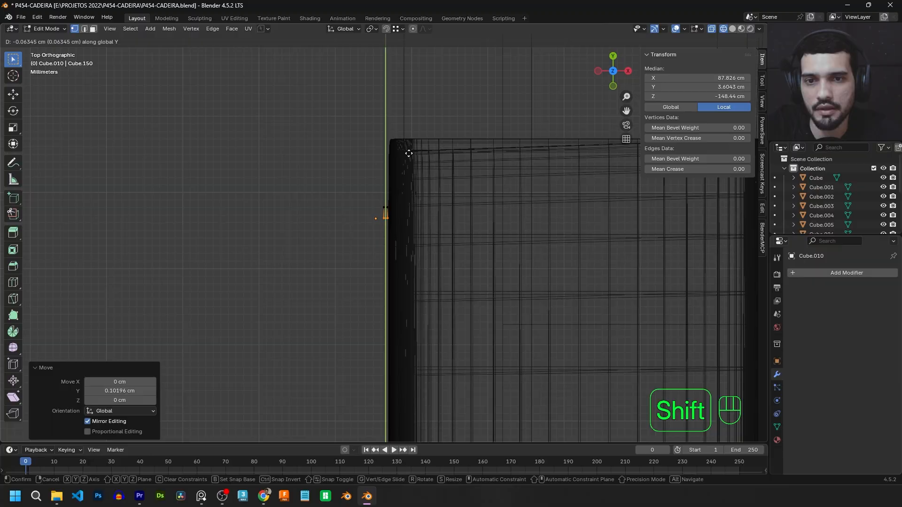
# Shift the stitch's selected vertices about -0.063 cm along Y and compare its shape with the reference in right view.
pyautogui.keyDown('shift'); pyautogui.click(408, 154); pyautogui.keyUp('shift')
pyautogui.moveTo(409, 153); pyautogui.dragTo(459, 145, button='middle')
pyautogui.scroll(-2, 430, 145)
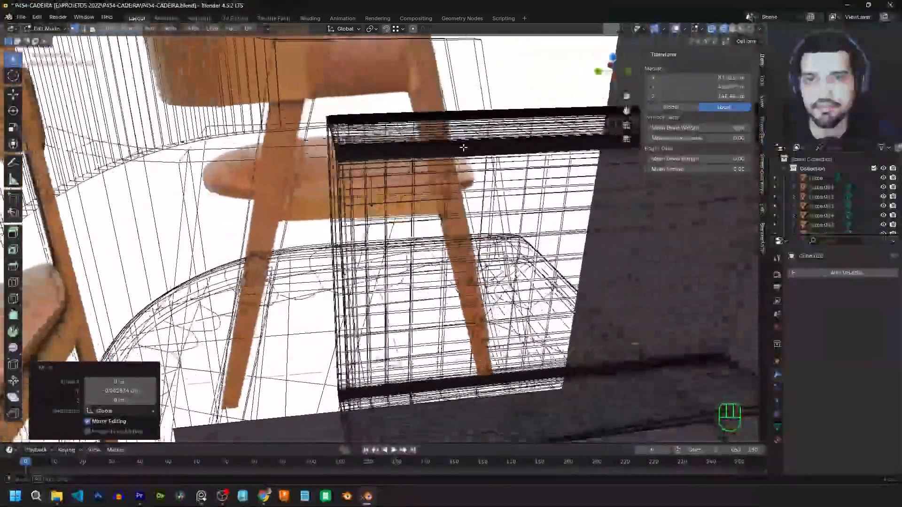
pyautogui.press('KP_1')
pyautogui.press('KP_7')
pyautogui.press('KP_3')
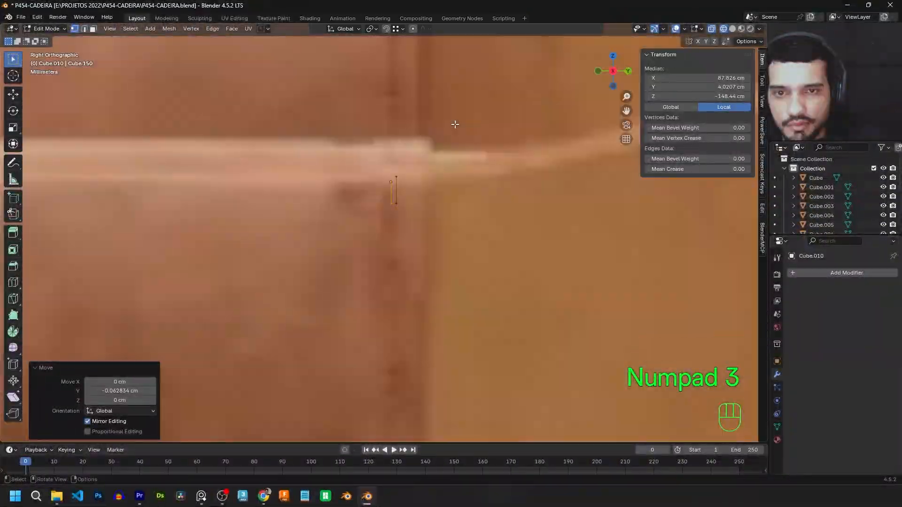
# In left view, duplicate the stitch about 0.81 cm down along Z and fine-align the copy beneath the original.
pyautogui.scroll(-5, 385, 222)
pyautogui.click(385, 223)
pyautogui.press('Tab')
pyautogui.scroll(5, 389, 222)
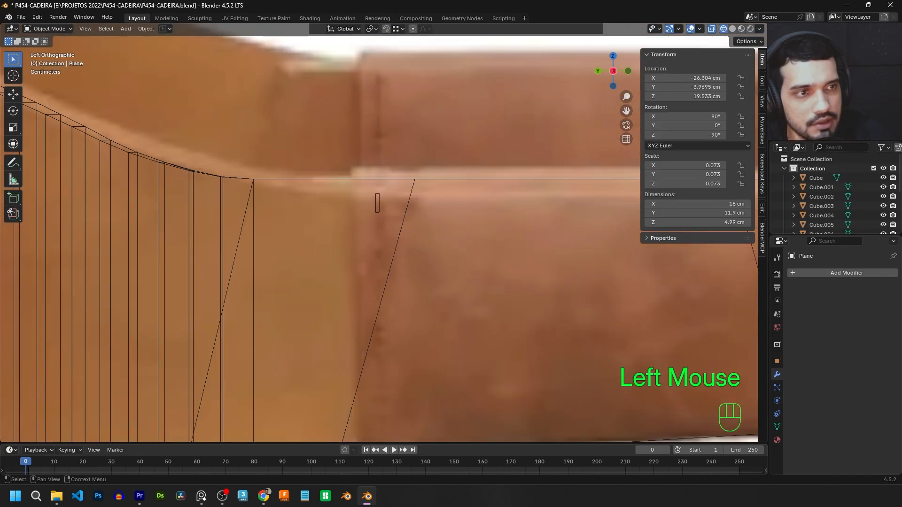
pyautogui.click(377, 203)
pyautogui.hotkey('shift', 'd')
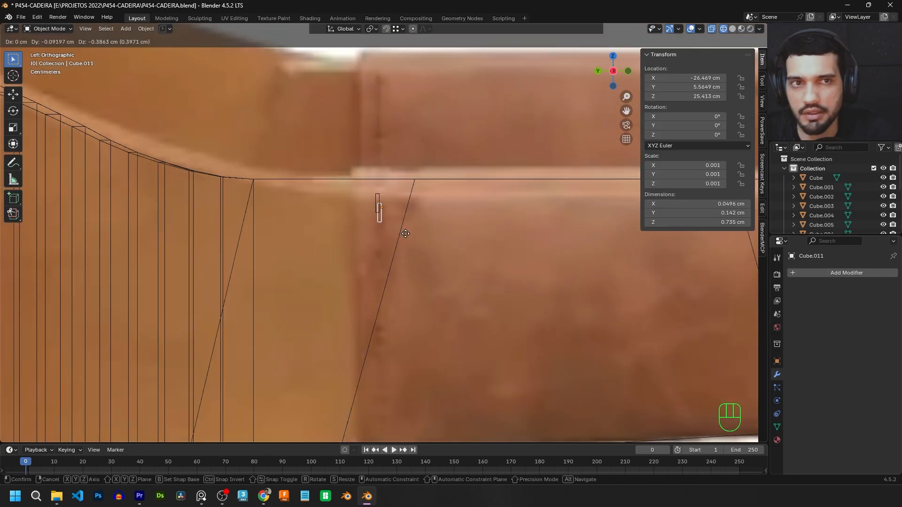
pyautogui.press('z')
pyautogui.keyDown('shift'); pyautogui.click(419, 276); pyautogui.keyUp('shift')
pyautogui.scroll(3, 420, 276)
pyautogui.press('g')
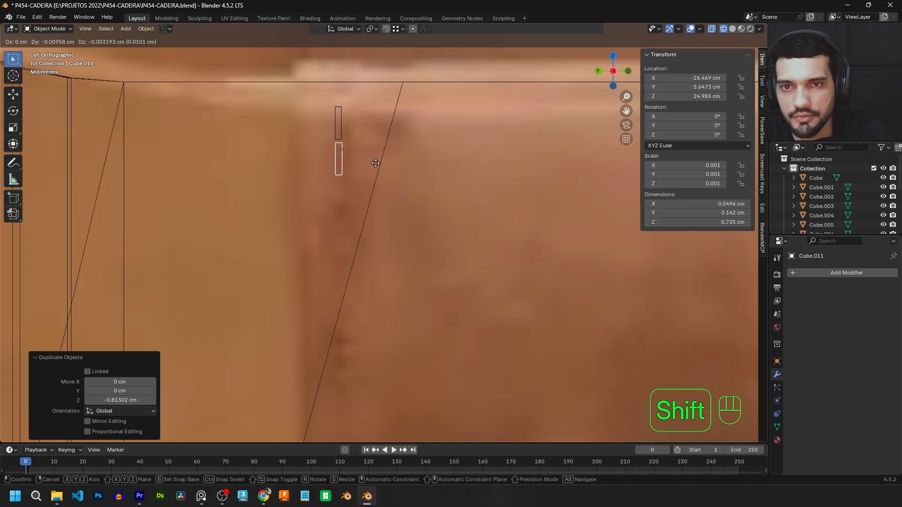
pyautogui.keyDown('shift'); pyautogui.click(378, 165); pyautogui.keyUp('shift')
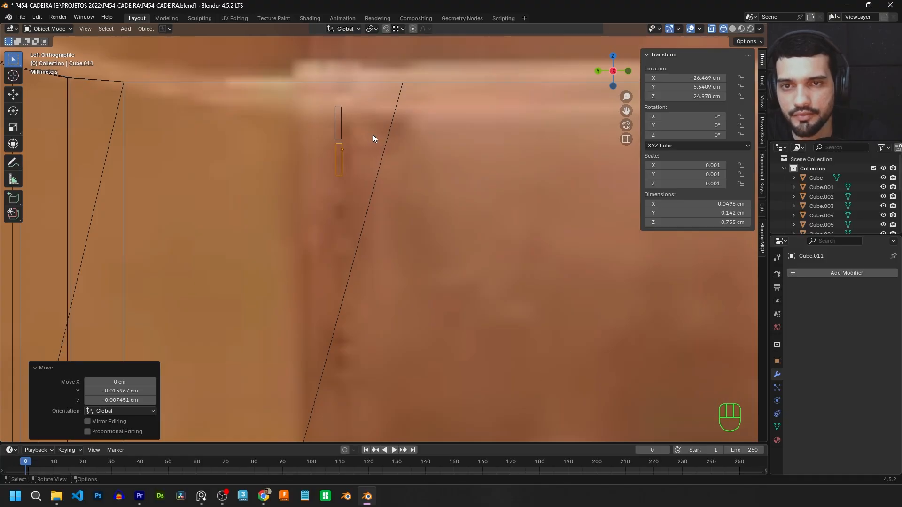
# Duplicate the lowest stitch twice, placing the third and fourth stitches about 0.83 cm apart down the pad's seam.
pyautogui.hotkey('shift', 'd')
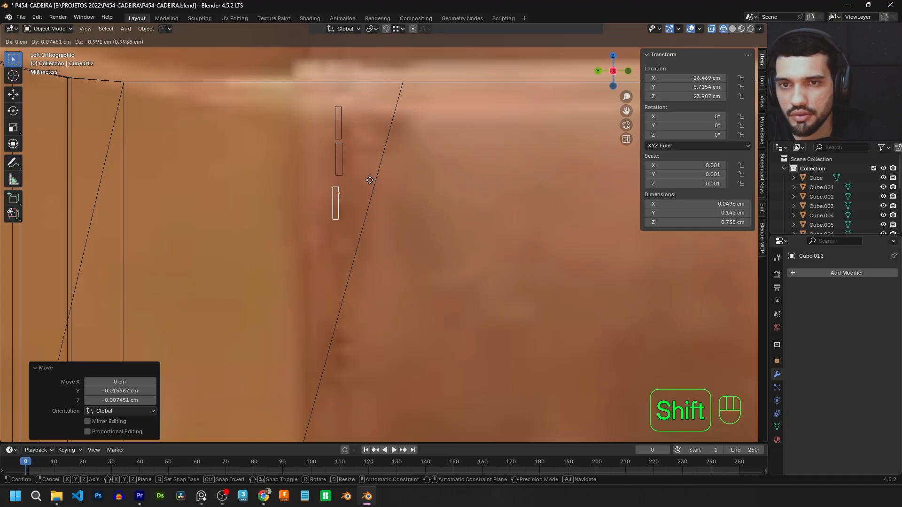
pyautogui.keyDown('shift'); pyautogui.click(404, 110); pyautogui.keyUp('shift')
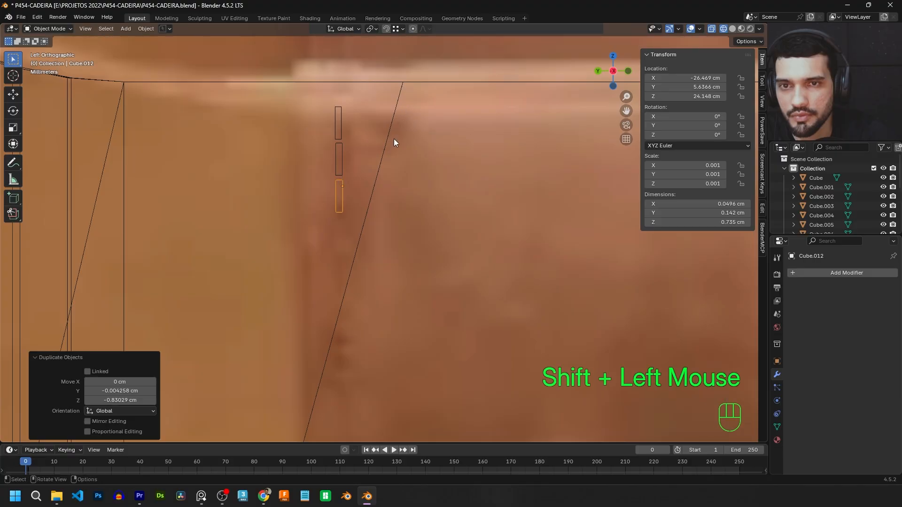
pyautogui.press('g')
pyautogui.press('Escape')
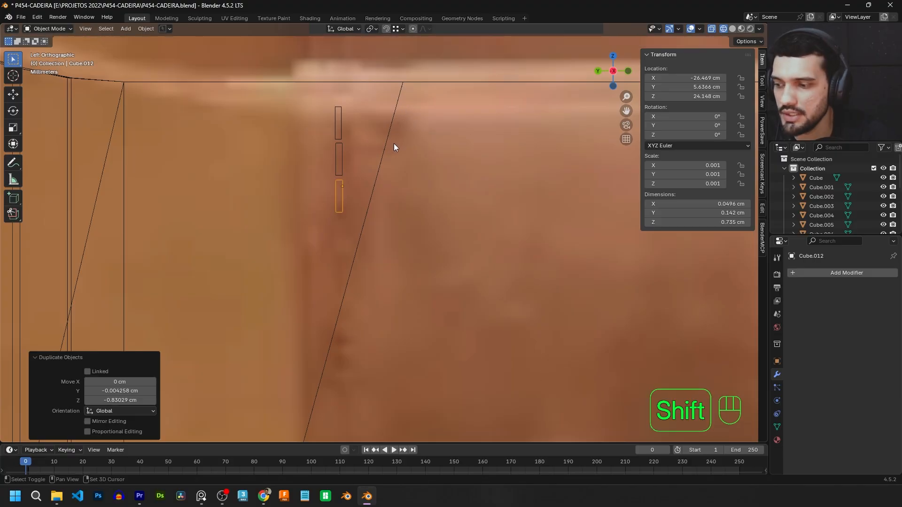
pyautogui.hotkey('shift', 'd')
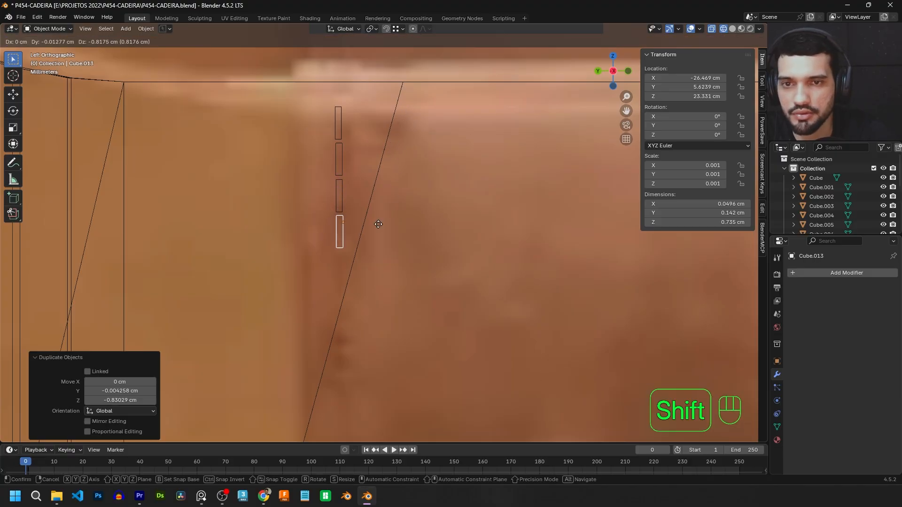
pyautogui.keyDown('shift'); pyautogui.click(376, 227); pyautogui.keyUp('shift')
# Add the fifth and sixth stitches by duplicating the lowest one about 0.83 cm and 0.81 cm further down the seam.
pyautogui.scroll(1, 376, 229)
pyautogui.keyDown('shift'); pyautogui.moveTo(374, 256); pyautogui.dragTo(404, 170, button='middle'); pyautogui.keyUp('shift')
pyautogui.hotkey('shift', 'd')
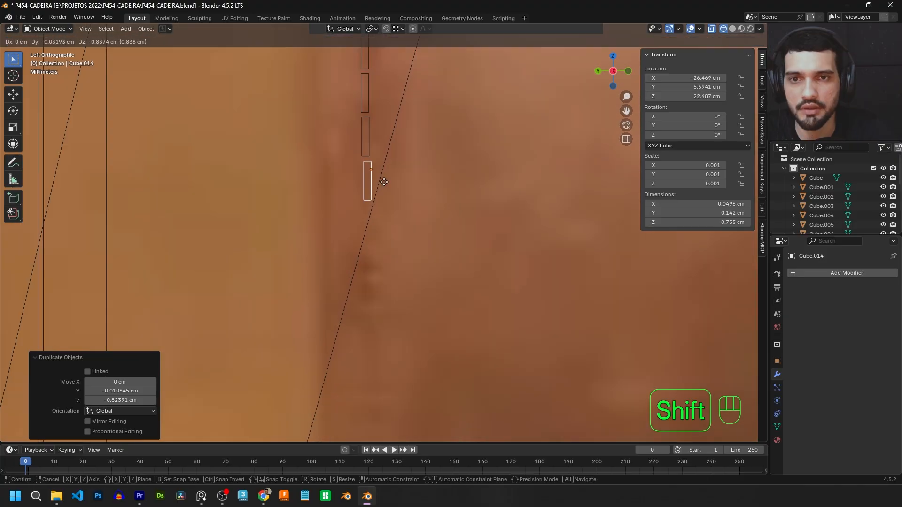
pyautogui.keyDown('shift'); pyautogui.click(370, 181); pyautogui.keyUp('shift')
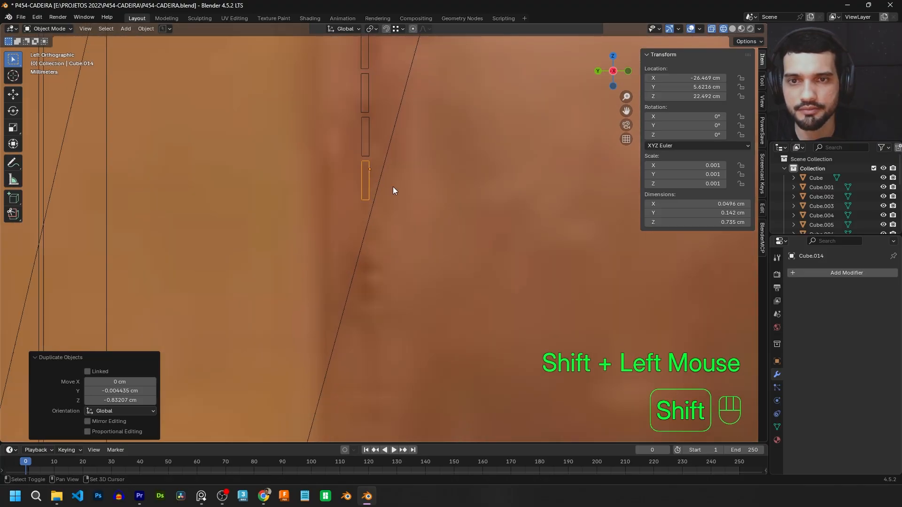
pyautogui.keyDown('shift'); pyautogui.moveTo(393, 187); pyautogui.dragTo(401, 110, button='middle'); pyautogui.keyUp('shift')
pyautogui.hotkey('shift', 'd')
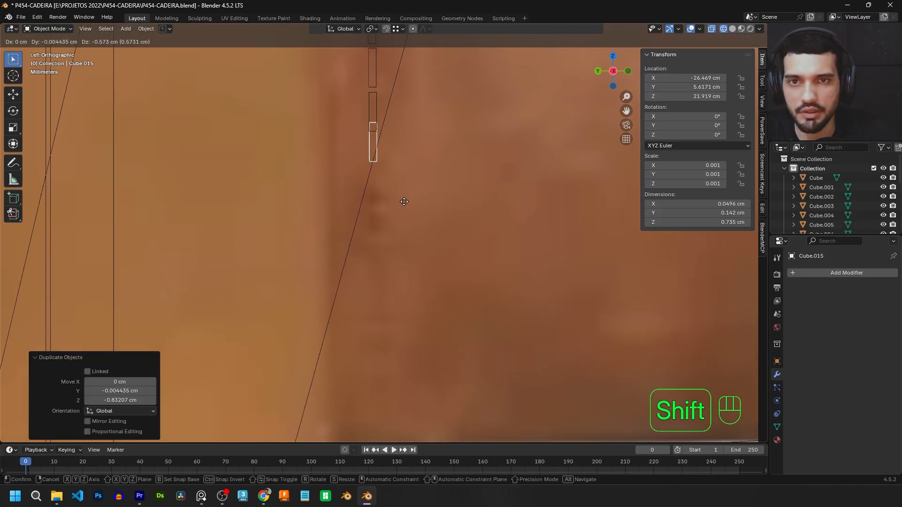
pyautogui.keyDown('shift'); pyautogui.click(403, 321); pyautogui.keyUp('shift')
# Continue the seam with the seventh, eighth and ninth stitches, each duplicated down from the previous one, the last about 0.88 cm below.
pyautogui.keyDown('shift'); pyautogui.moveTo(413, 282); pyautogui.dragTo(413, 251, button='middle'); pyautogui.keyUp('shift')
pyautogui.hotkey('shift', 'd')
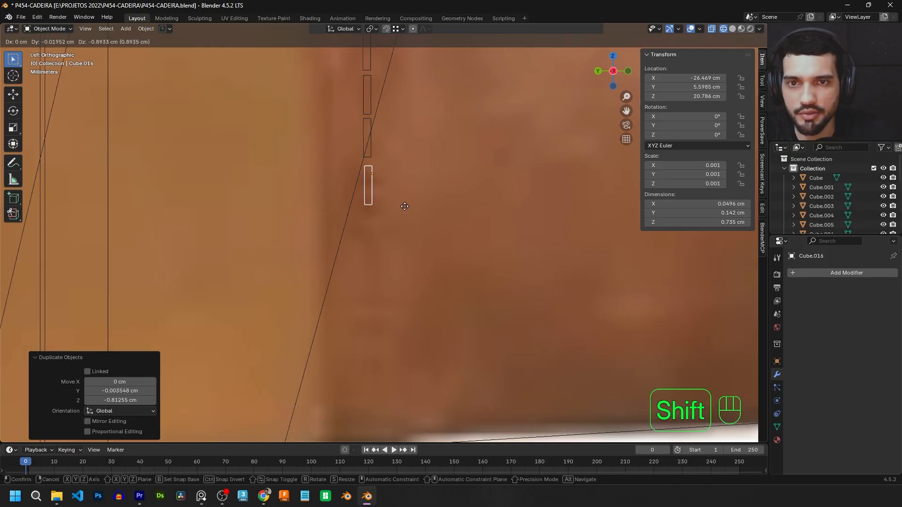
pyautogui.hotkey('shift', 'd')
pyautogui.keyDown('shift'); pyautogui.moveTo(411, 178); pyautogui.dragTo(421, 149, button='middle'); pyautogui.keyUp('shift')
pyautogui.keyDown('shift'); pyautogui.click(415, 207); pyautogui.keyUp('shift')
pyautogui.hotkey('shift', 'd')
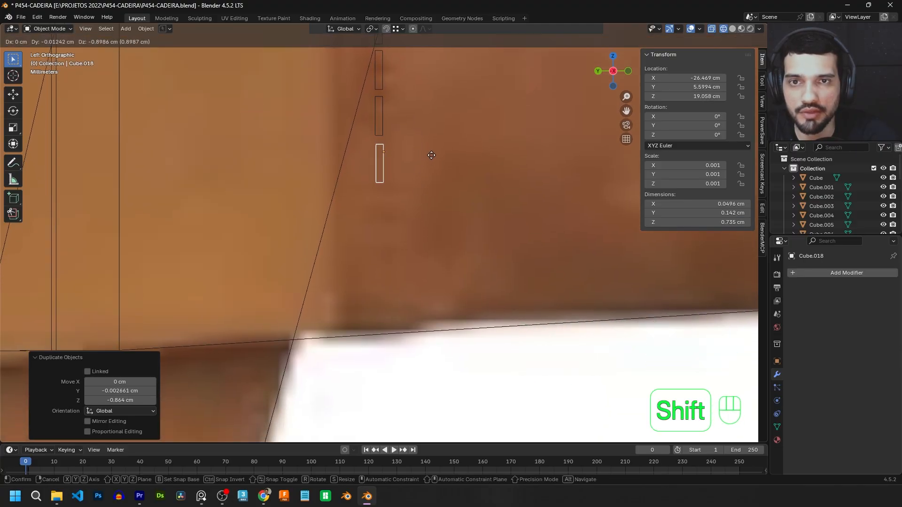
pyautogui.keyDown('shift'); pyautogui.click(409, 176); pyautogui.keyUp('shift')
# Duplicate three more stitches down to the pad's lower edge at spacings of about 0.84, 0.87 and 0.88 cm.
pyautogui.keyDown('shift'); pyautogui.moveTo(409, 176); pyautogui.dragTo(410, 136, button='middle'); pyautogui.keyUp('shift')
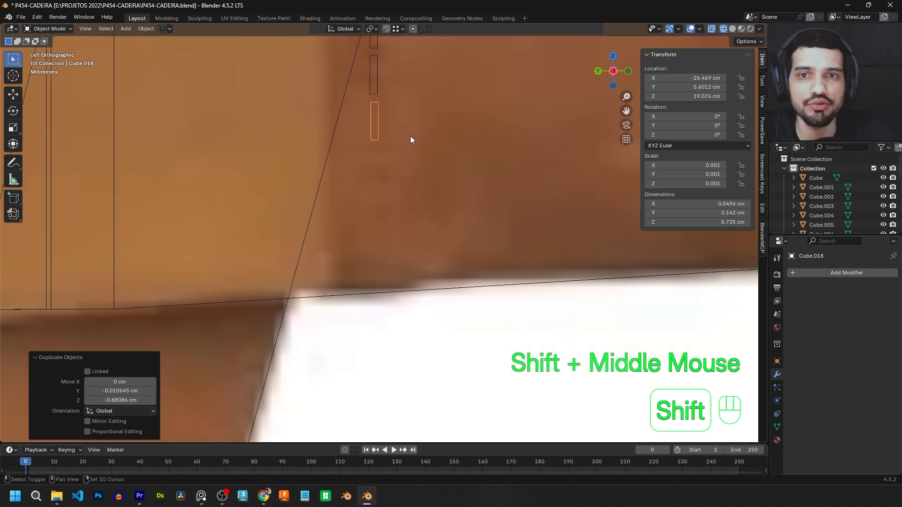
pyautogui.hotkey('shift', 'd')
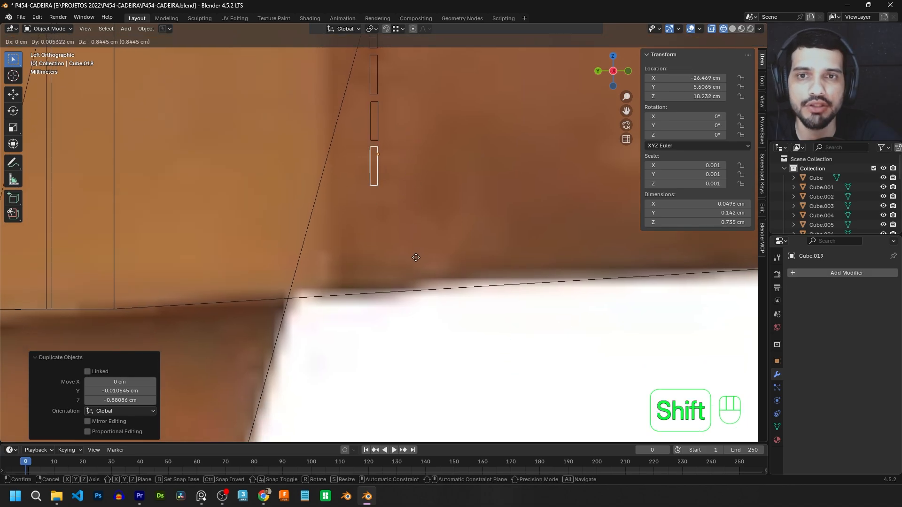
pyautogui.keyDown('shift'); pyautogui.click(417, 257); pyautogui.keyUp('shift')
pyautogui.keyDown('shift'); pyautogui.moveTo(418, 257); pyautogui.dragTo(425, 161, button='middle'); pyautogui.keyUp('shift')
pyautogui.hotkey('shift', 'd')
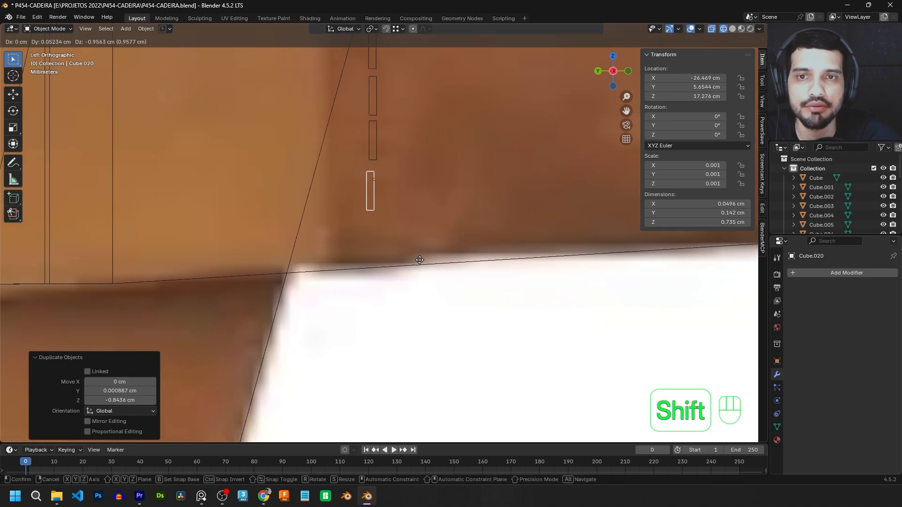
pyautogui.keyDown('shift'); pyautogui.click(454, 216); pyautogui.keyUp('shift')
pyautogui.hotkey('shift', 'd')
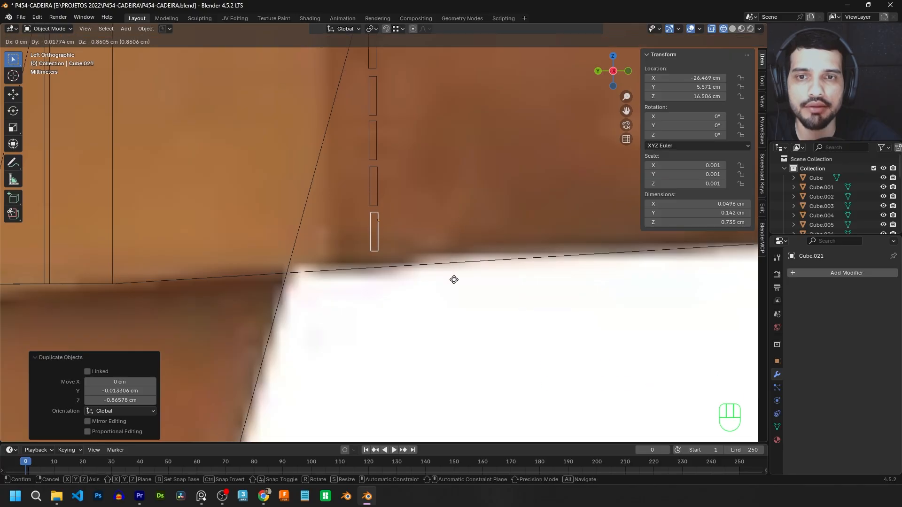
pyautogui.keyDown('shift'); pyautogui.click(450, 293); pyautogui.keyUp('shift')
# Select all twelve stitches of the row from top to bottom and join them into one object.
pyautogui.scroll(-2, 402, 64)
pyautogui.keyDown('shift'); pyautogui.moveTo(403, 64); pyautogui.dragTo(391, 203, button='middle'); pyautogui.keyUp('shift')
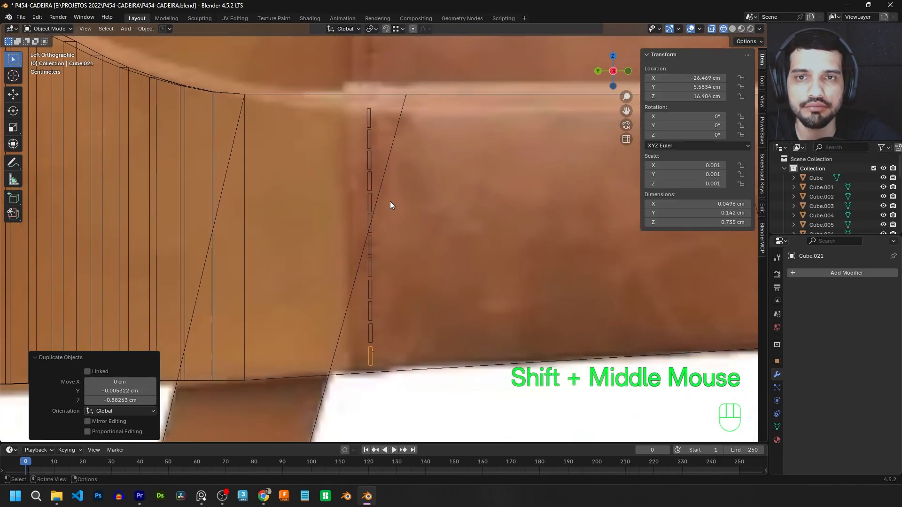
pyautogui.click(369, 116)
pyautogui.keyDown('shift'); pyautogui.click(370, 143); pyautogui.keyUp('shift')
pyautogui.keyDown('shift'); pyautogui.click(369, 160); pyautogui.keyUp('shift')
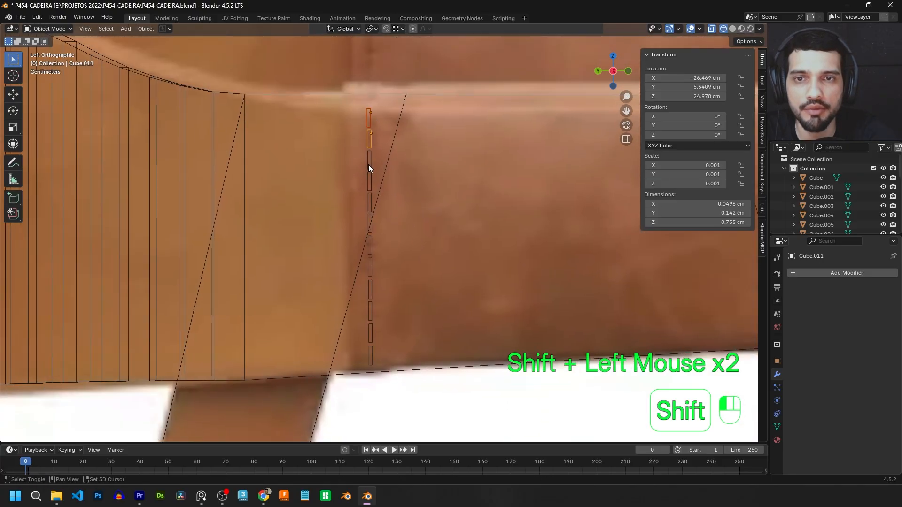
pyautogui.keyDown('shift'); pyautogui.click(370, 186); pyautogui.keyUp('shift')
pyautogui.keyDown('shift'); pyautogui.click(370, 202); pyautogui.keyUp('shift')
pyautogui.keyDown('shift'); pyautogui.click(370, 226); pyautogui.keyUp('shift')
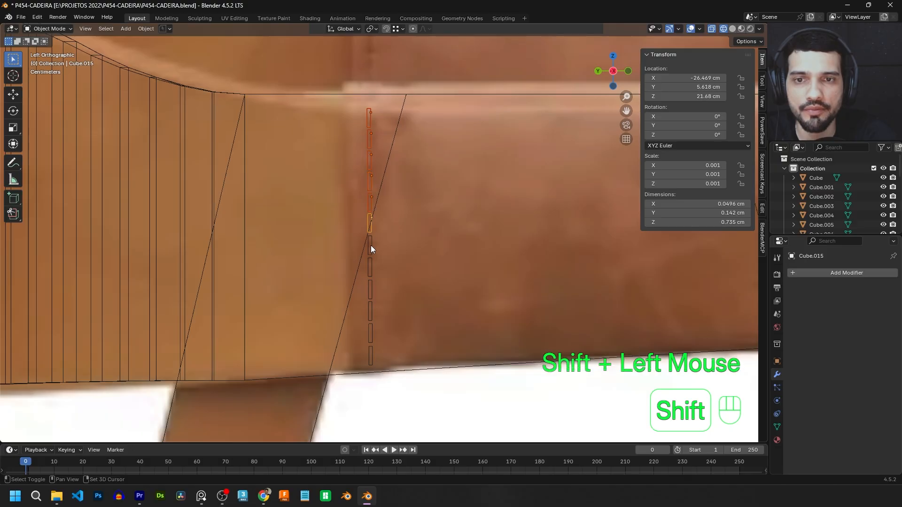
pyautogui.keyDown('shift'); pyautogui.click(371, 245); pyautogui.keyUp('shift')
pyautogui.keyDown('shift'); pyautogui.click(370, 267); pyautogui.keyUp('shift')
pyautogui.keyDown('shift'); pyautogui.click(371, 310); pyautogui.keyUp('shift')
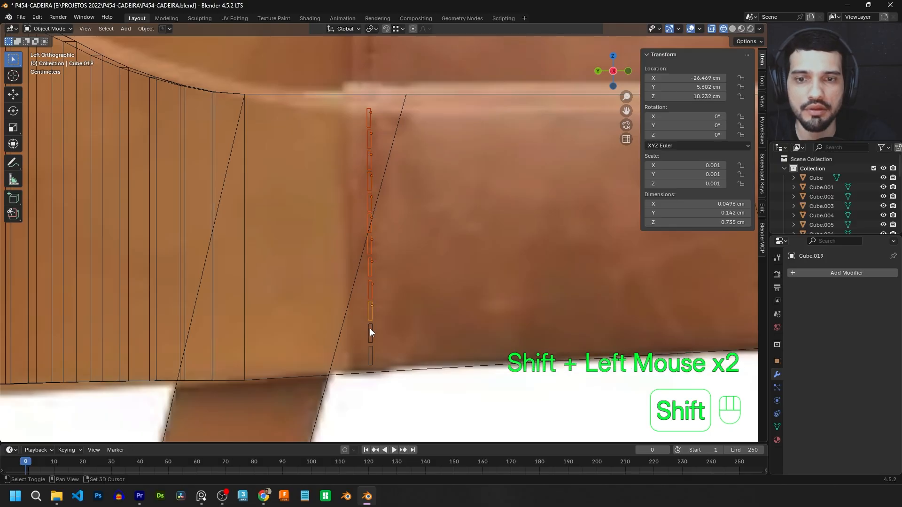
pyautogui.keyDown('shift'); pyautogui.click(370, 330); pyautogui.keyUp('shift')
pyautogui.keyDown('shift'); pyautogui.click(372, 350); pyautogui.keyUp('shift')
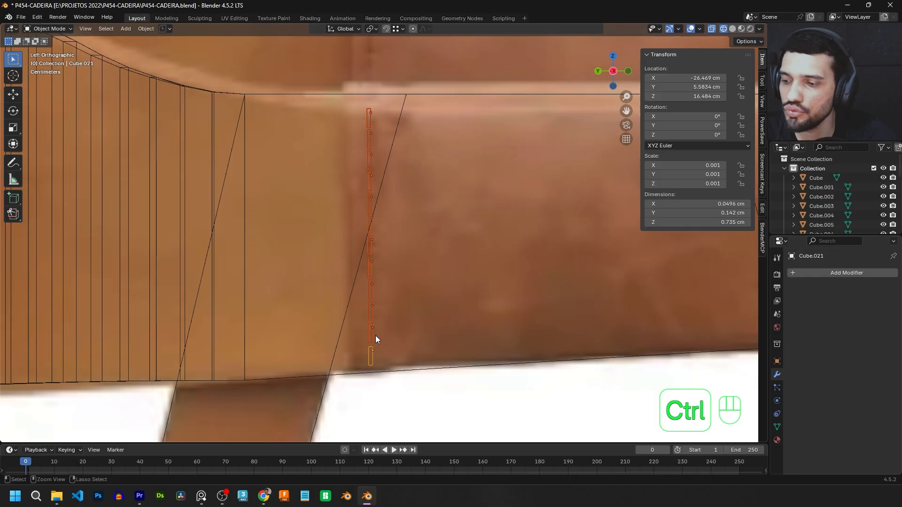
pyautogui.hotkey('ctrl', 'j')
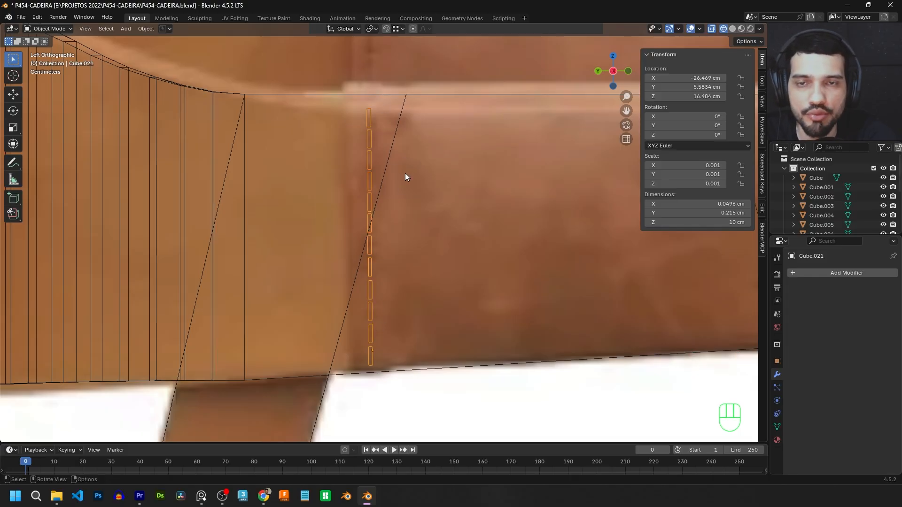
# Move the joined stitch row up along Z by about 0.16 cm.
pyautogui.press('g')
pyautogui.press('z')
pyautogui.press('shift')
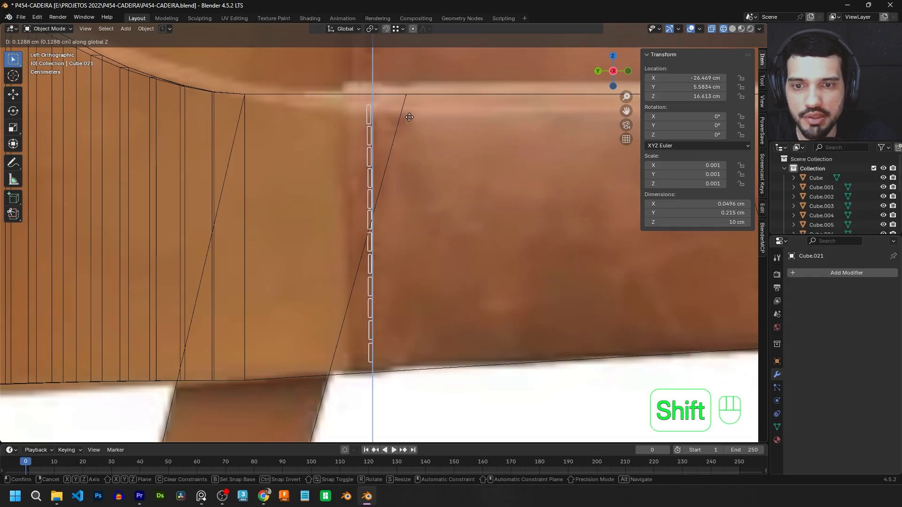
pyautogui.keyDown('shift'); pyautogui.click(409, 115); pyautogui.keyUp('shift')
pyautogui.scroll(-2, 410, 111)
pyautogui.keyDown('shift'); pyautogui.moveTo(410, 111); pyautogui.dragTo(369, 187, button='middle'); pyautogui.keyUp('shift')
pyautogui.hotkey('shift', 'd')
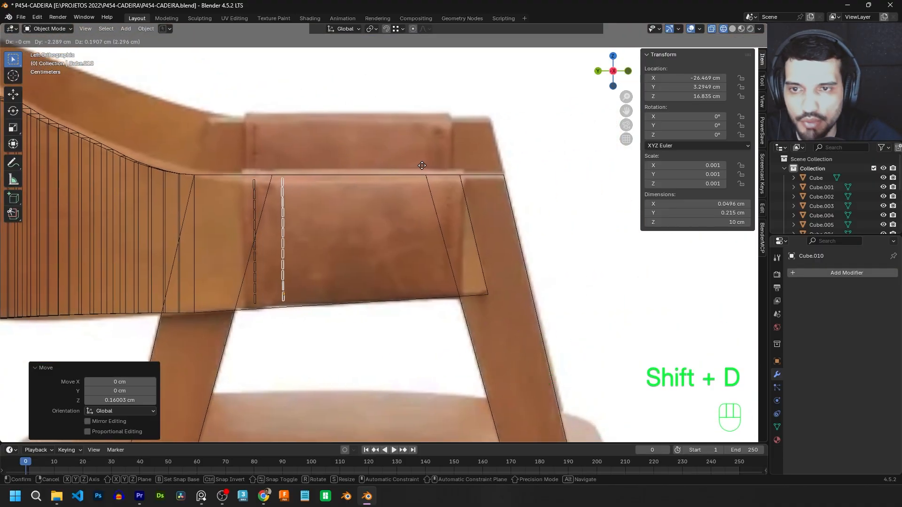
pyautogui.click(426, 164)
pyautogui.hotkey('ctrl', 'z')
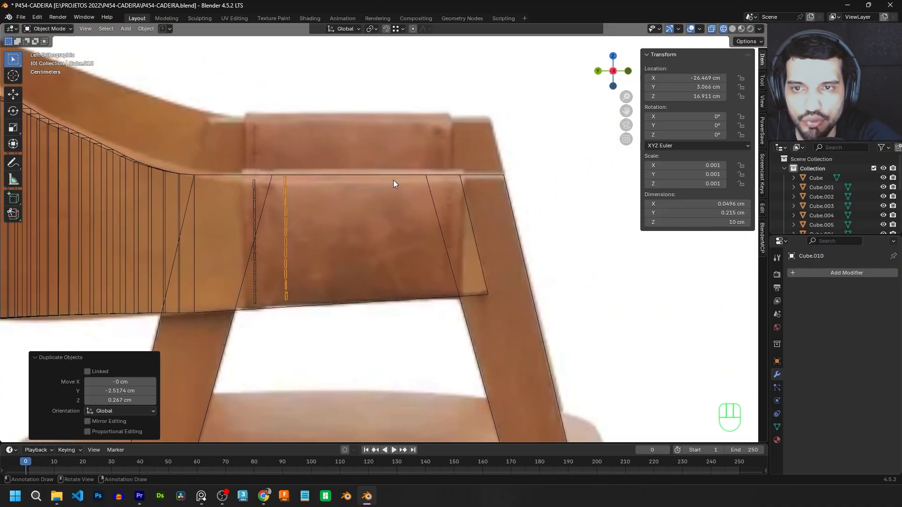
# Duplicate the stitch row and move the copy about -15.91 cm along Y to the pad's opposite seam.
pyautogui.hotkey('shift', 'd')
pyautogui.press('Escape')
pyautogui.press('g')
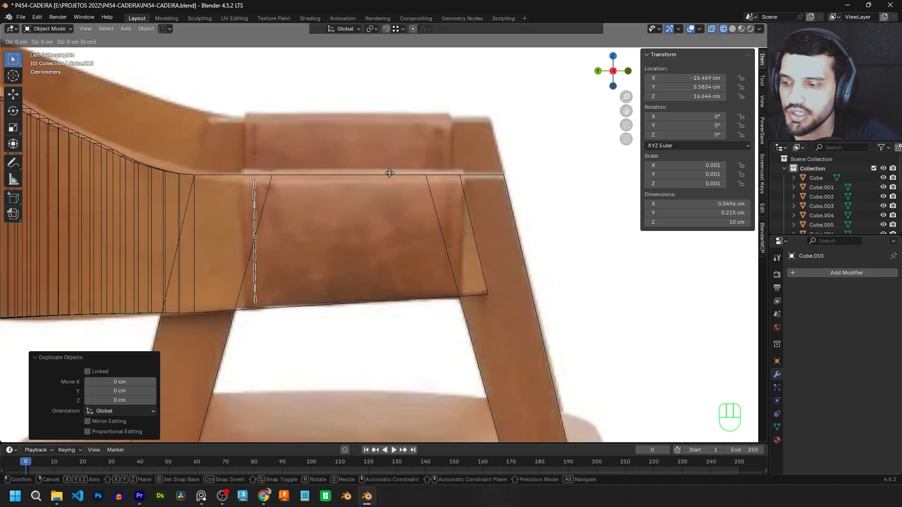
pyautogui.press('y')
pyautogui.keyDown('shift'); pyautogui.click(636, 163); pyautogui.keyUp('shift')
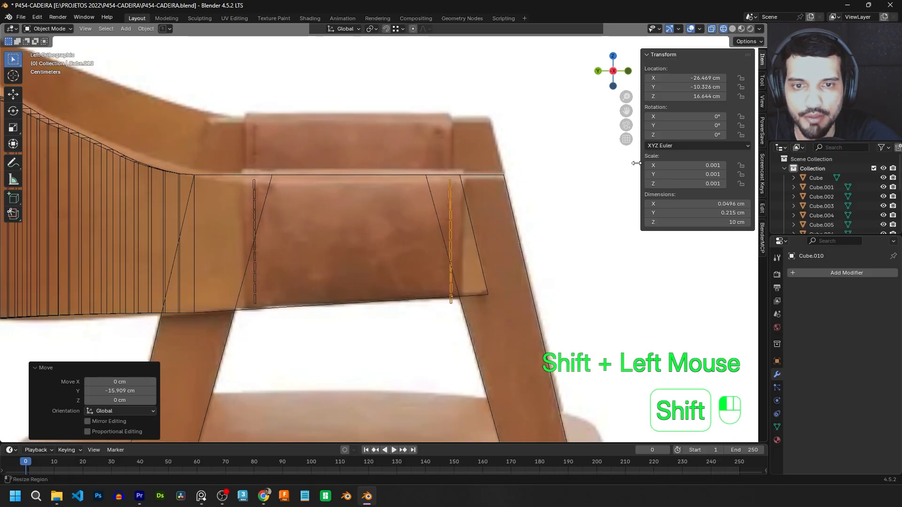
# Delete the vertices of the lowest stitch in the copied row, which extends past the pad's lower edge.
pyautogui.scroll(3, 514, 157)
pyautogui.keyDown('shift'); pyautogui.moveTo(515, 157); pyautogui.dragTo(362, 149, button='middle'); pyautogui.keyUp('shift')
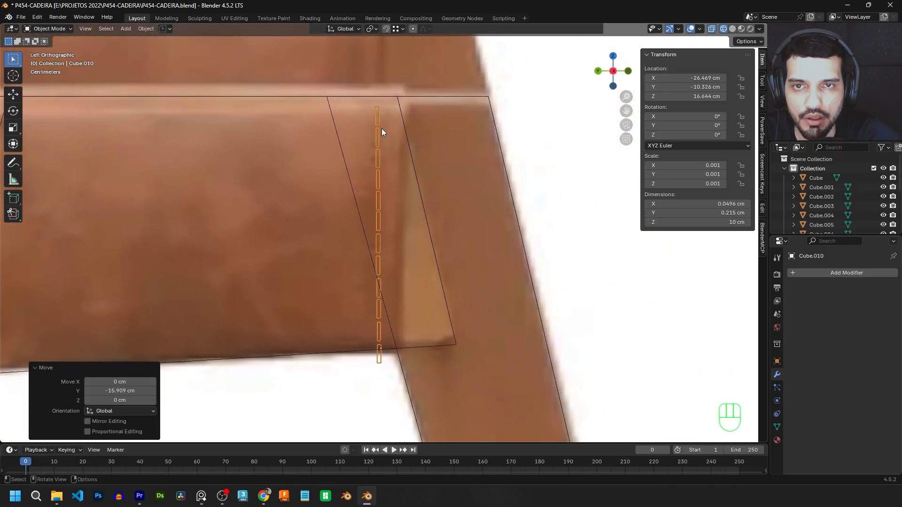
pyautogui.press('Tab')
pyautogui.moveTo(394, 380); pyautogui.dragTo(364, 344)
pyautogui.press('x')
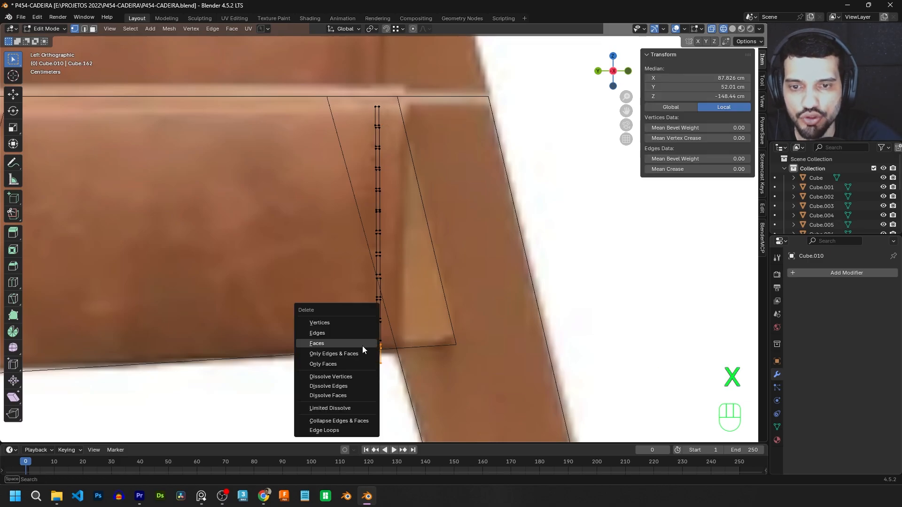
pyautogui.click(319, 323)
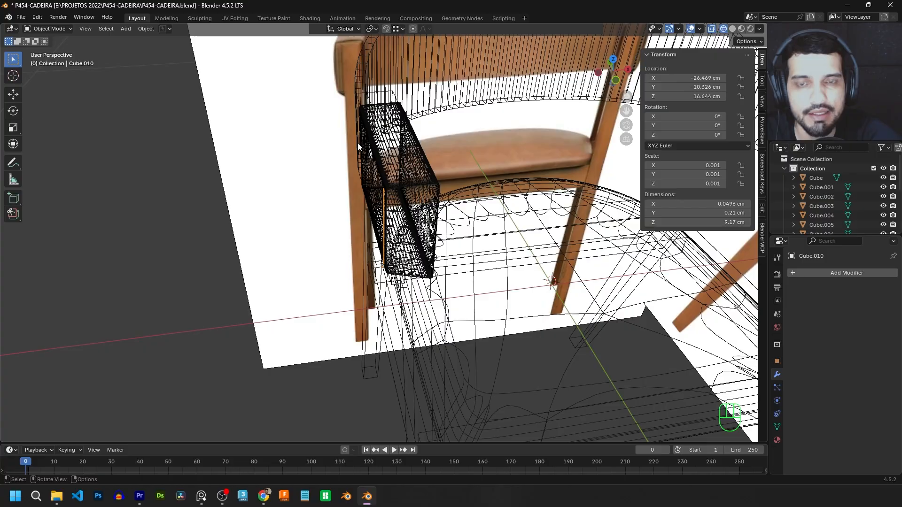
# Add the original stitch row to the selection and switch the viewport to solid shading.
pyautogui.moveTo(362, 111); pyautogui.dragTo(347, 199, button='middle')
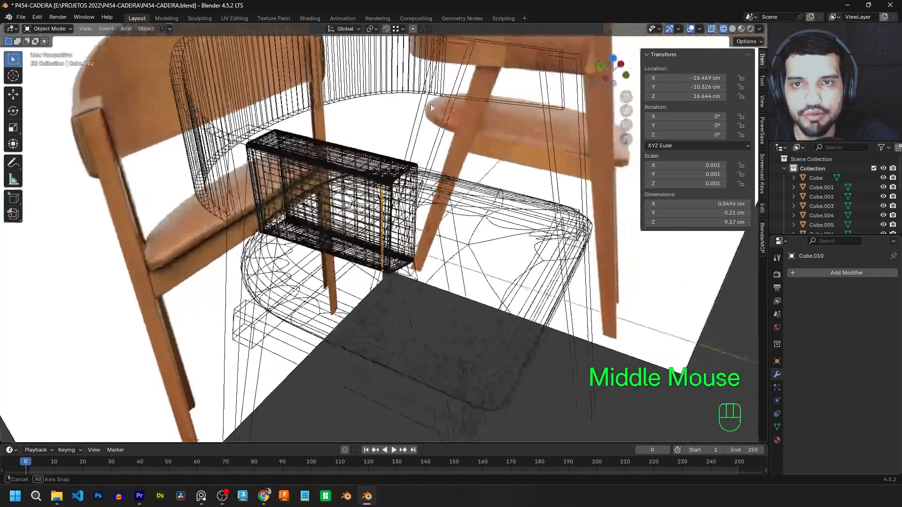
pyautogui.keyDown('shift'); pyautogui.click(255, 163); pyautogui.keyUp('shift')
pyautogui.scroll(-3, 276, 169)
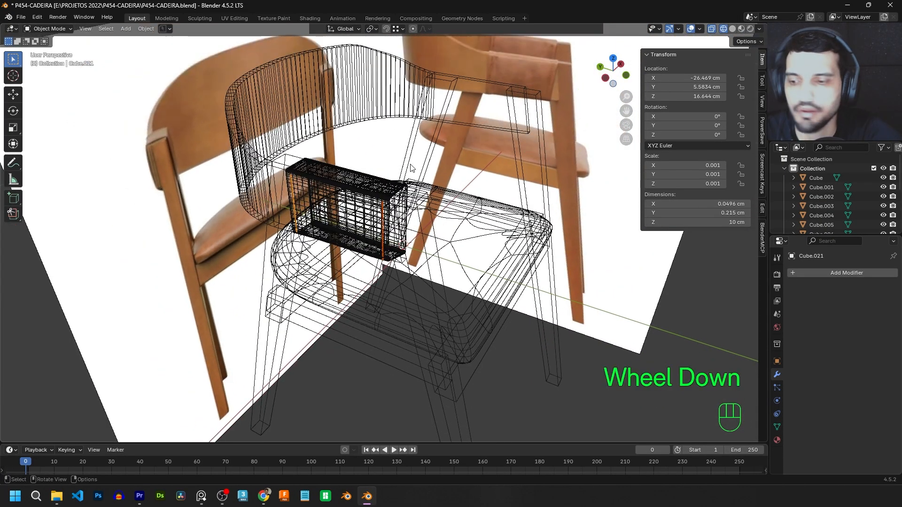
pyautogui.press('z')
pyautogui.click(452, 178)
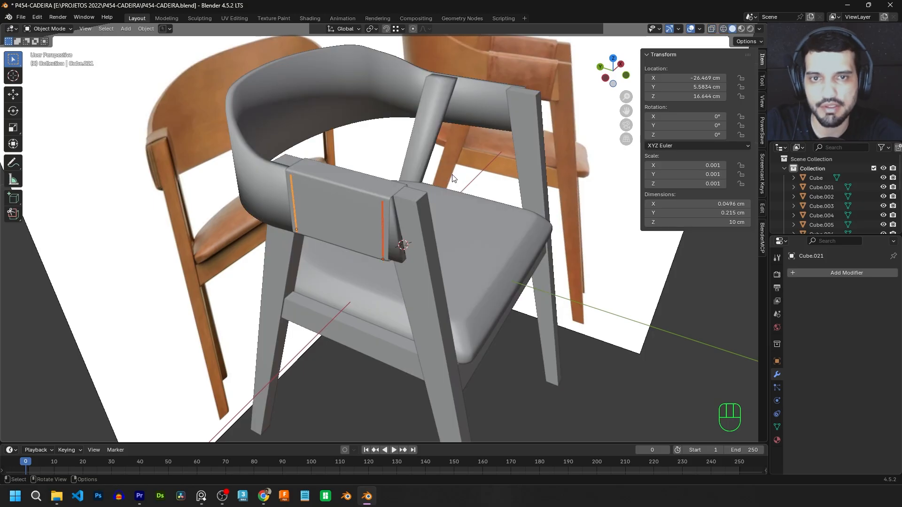
# Reselect both stitch rows on the armrest pad's outer side, with the copied row as the active object.
pyautogui.press('Tab')
pyautogui.press('Tab')
pyautogui.click(452, 177)
pyautogui.moveTo(453, 177); pyautogui.dragTo(398, 217, button='middle')
pyautogui.keyDown('shift'); pyautogui.click(381, 201); pyautogui.keyUp('shift')
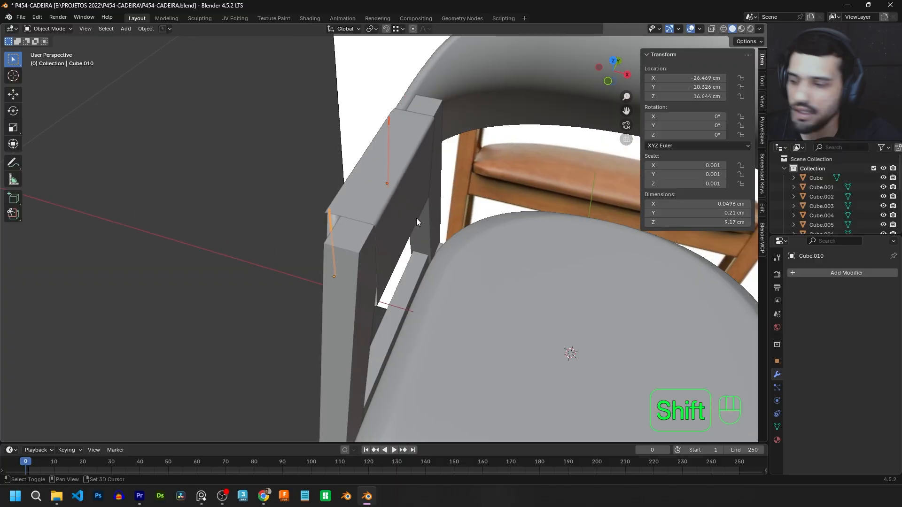
# Duplicate both stitch rows and move the copies 5.1097 cm along X to the armrest pad's inner side.
pyautogui.hotkey('shift', 'd')
pyautogui.press('x')
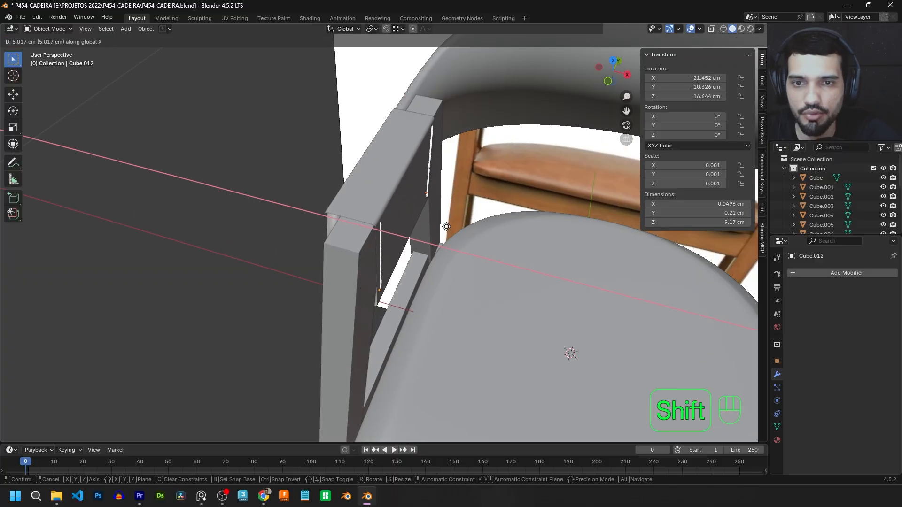
pyautogui.keyDown('shift'); pyautogui.click(453, 233); pyautogui.keyUp('shift')
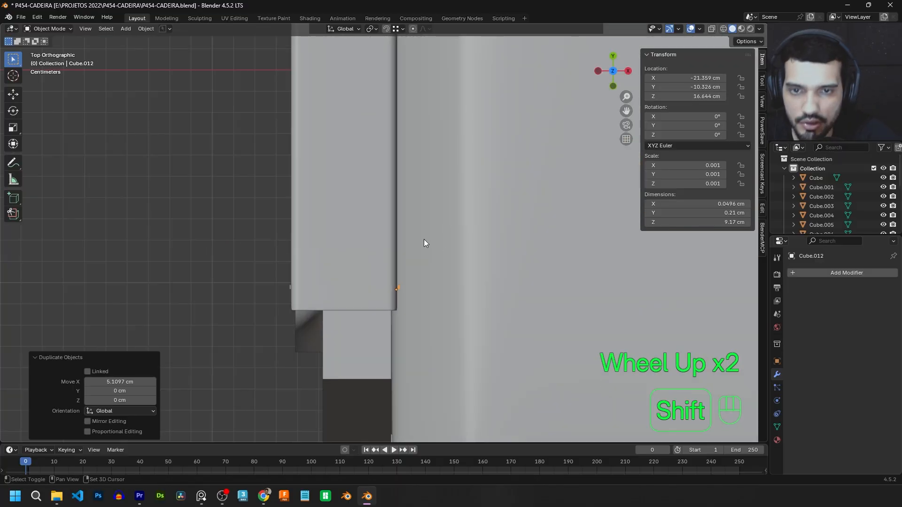
# Shift the inner stitch rows about -0.077 cm along X so they sit against the pad's inner face.
pyautogui.keyDown('shift'); pyautogui.scroll(1, 384, 182); pyautogui.keyUp('shift')
pyautogui.scroll(2, 384, 181)
pyautogui.keyDown('shift'); pyautogui.moveTo(424, 239); pyautogui.dragTo(432, 188, button='middle'); pyautogui.keyUp('shift')
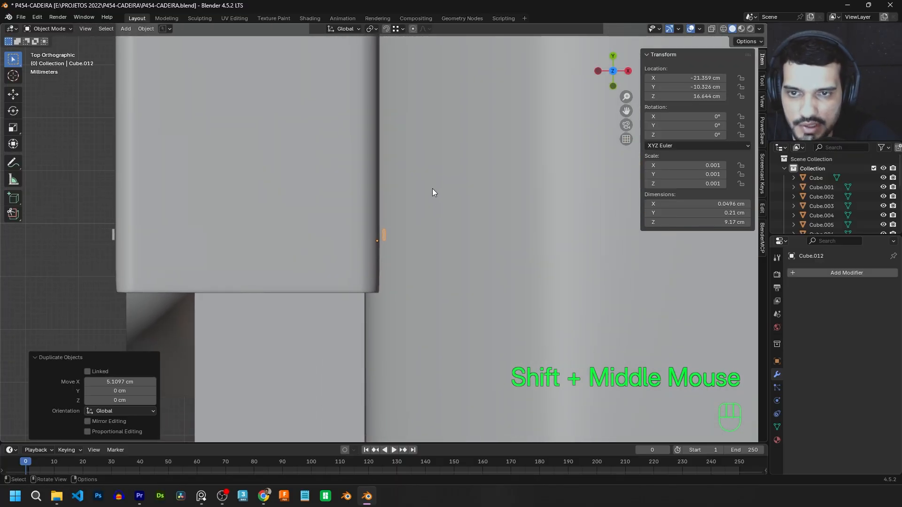
pyautogui.scroll(3, 435, 188)
pyautogui.keyDown('shift'); pyautogui.moveTo(380, 199); pyautogui.dragTo(409, 176, button='middle'); pyautogui.keyUp('shift')
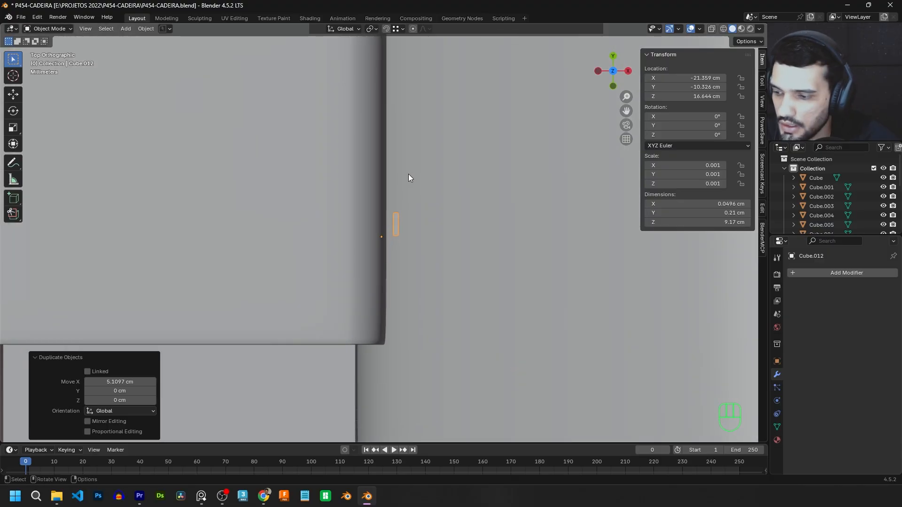
pyautogui.press('g')
pyautogui.press('x')
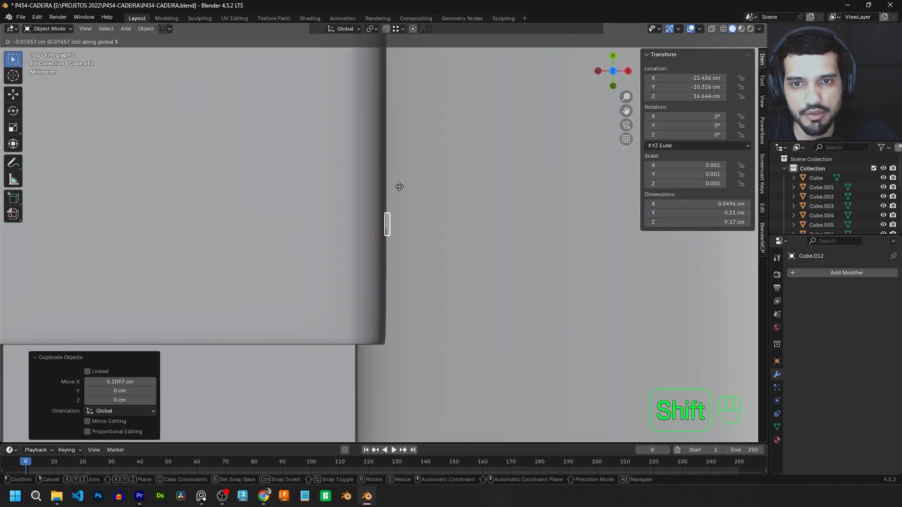
pyautogui.keyDown('shift'); pyautogui.click(399, 187); pyautogui.keyUp('shift')
# Select both outer stitch rows and move them about 0.033 cm along X into the pad's outer face.
pyautogui.keyDown('shift'); pyautogui.moveTo(271, 225); pyautogui.dragTo(591, 221, button='middle'); pyautogui.keyUp('shift')
pyautogui.click(157, 214)
pyautogui.keyDown('shift'); pyautogui.moveTo(258, 90); pyautogui.dragTo(332, 214, button='middle'); pyautogui.keyUp('shift')
pyautogui.keyDown('shift'); pyautogui.moveTo(351, 155); pyautogui.dragTo(354, 371, button='middle'); pyautogui.keyUp('shift')
pyautogui.keyDown('shift'); pyautogui.moveTo(332, 197); pyautogui.dragTo(335, 402, button='middle'); pyautogui.keyUp('shift')
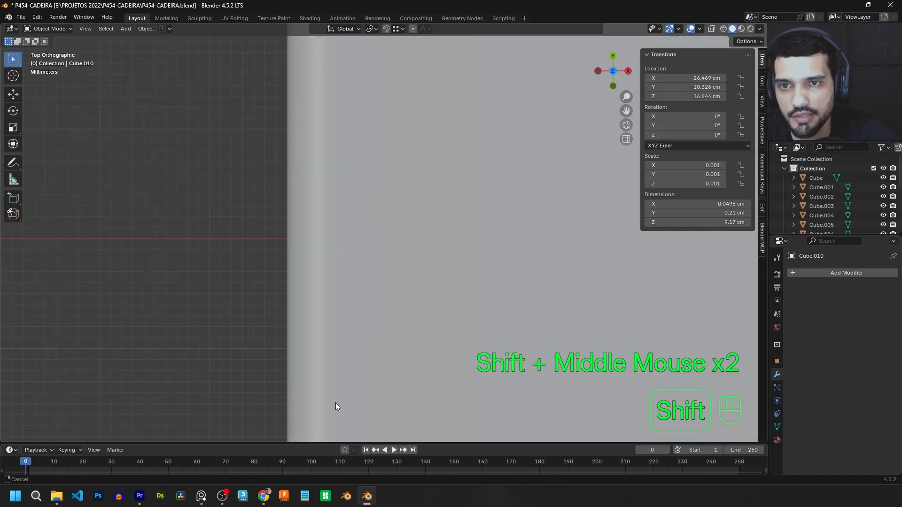
pyautogui.keyDown('shift'); pyautogui.moveTo(319, 155); pyautogui.dragTo(303, 385, button='middle'); pyautogui.keyUp('shift')
pyautogui.keyDown('shift'); pyautogui.click(271, 165); pyautogui.keyUp('shift')
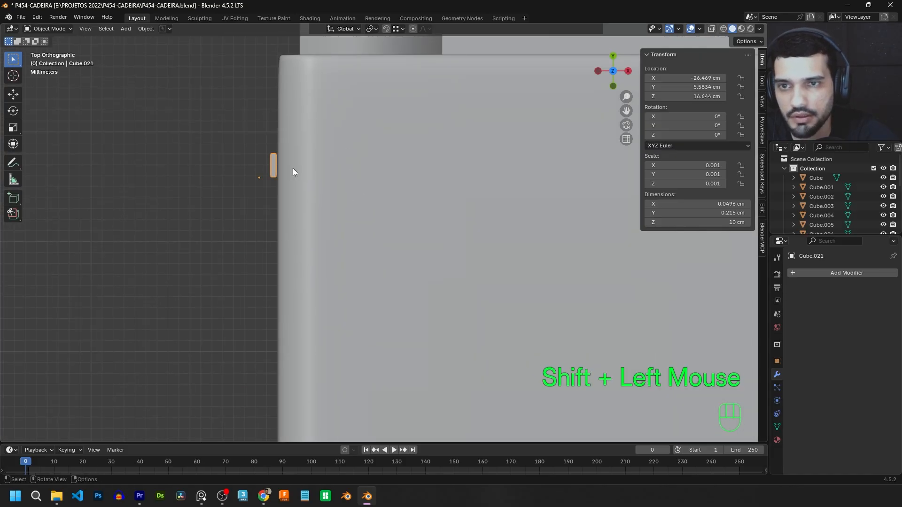
pyautogui.press('g')
pyautogui.press('x')
pyautogui.keyDown('shift'); pyautogui.click(355, 173); pyautogui.keyUp('shift')
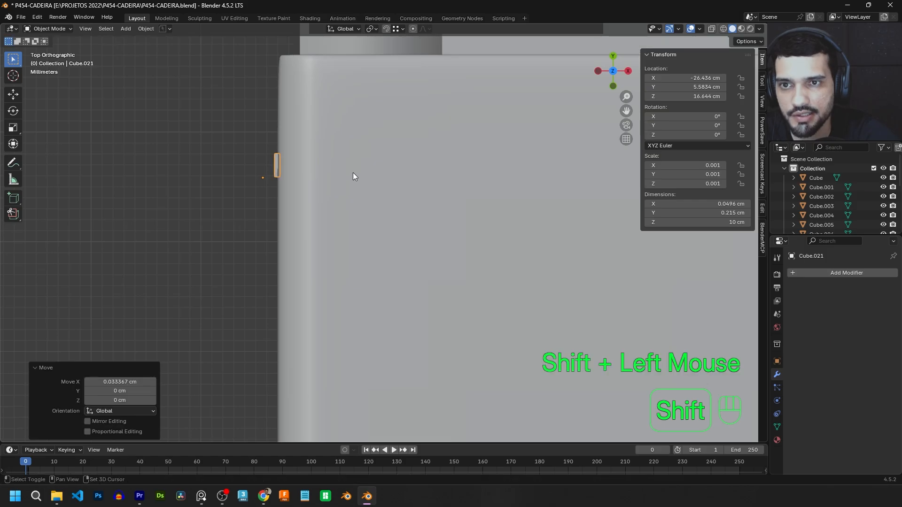
# Select the armrest pad together with all four of its stitch rows.
pyautogui.scroll(-11, 354, 175)
pyautogui.keyDown('shift'); pyautogui.moveTo(422, 186); pyautogui.dragTo(286, 93, button='middle'); pyautogui.keyUp('shift')
pyautogui.scroll(11, 246, 322)
pyautogui.click(370, 261)
pyautogui.keyDown('shift'); pyautogui.click(346, 240); pyautogui.keyUp('shift')
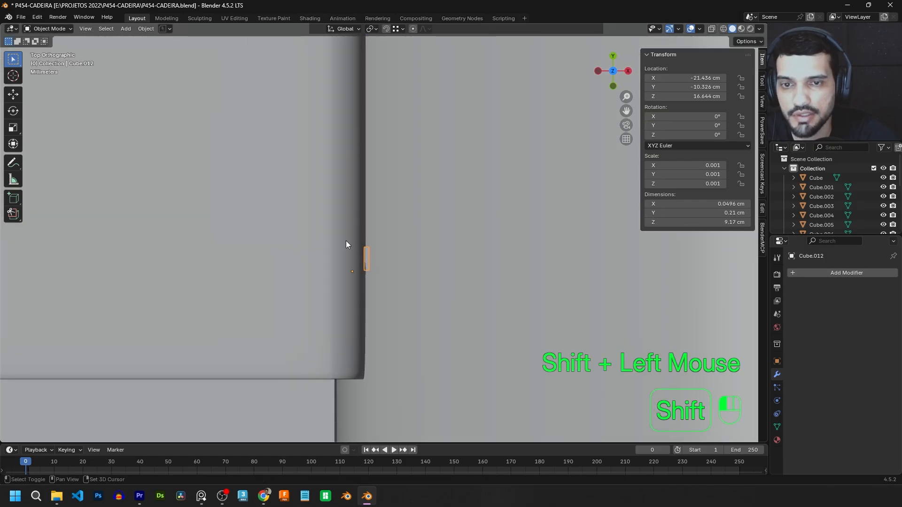
pyautogui.scroll(-5, 460, 237)
pyautogui.keyDown('shift'); pyautogui.moveTo(531, 236); pyautogui.dragTo(610, 292, button='middle'); pyautogui.keyUp('shift')
pyautogui.scroll(4, 211, 295)
pyautogui.keyDown('shift'); pyautogui.moveTo(269, 268); pyautogui.dragTo(309, 241, button='middle'); pyautogui.keyUp('shift')
pyautogui.keyDown('shift'); pyautogui.click(117, 345); pyautogui.keyUp('shift')
pyautogui.scroll(-10, 384, 188)
pyautogui.keyDown('shift'); pyautogui.moveTo(437, 134); pyautogui.dragTo(433, 311, button='middle'); pyautogui.keyUp('shift')
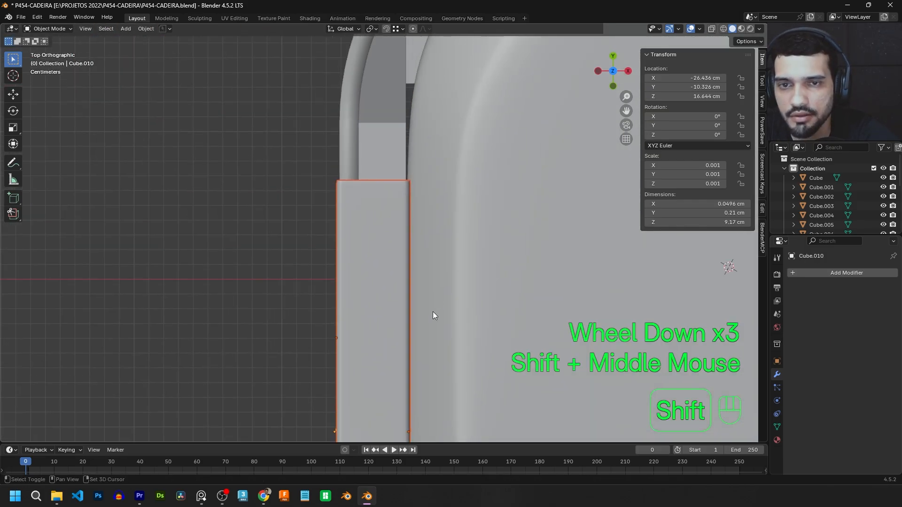
pyautogui.scroll(5, 359, 139)
pyautogui.scroll(5, 250, 111)
pyautogui.keyDown('shift'); pyautogui.moveTo(226, 55); pyautogui.dragTo(388, 249, button='middle'); pyautogui.keyUp('shift')
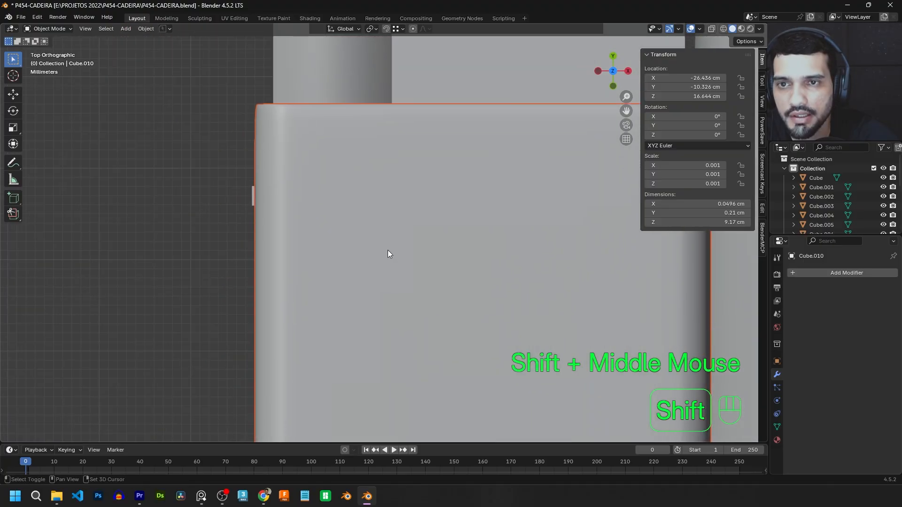
pyautogui.keyDown('shift'); pyautogui.click(253, 196); pyautogui.keyUp('shift')
pyautogui.keyDown('shift'); pyautogui.moveTo(285, 196); pyautogui.dragTo(423, 172, button='middle'); pyautogui.keyUp('shift')
pyautogui.keyDown('shift'); pyautogui.moveTo(360, 177); pyautogui.dragTo(372, 179); pyautogui.keyUp('shift')
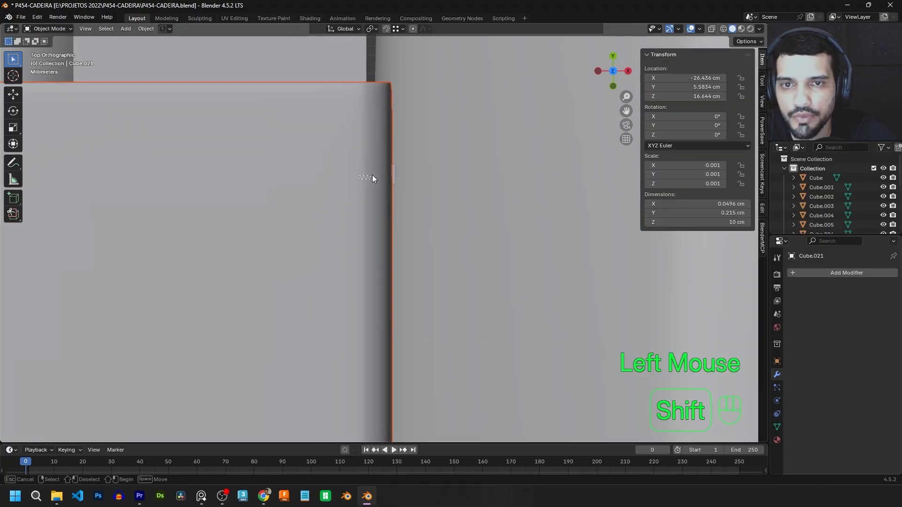
pyautogui.keyDown('shift'); pyautogui.click(396, 177); pyautogui.keyUp('shift')
# Duplicate the stitched armrest pad and move the copy about 53.5 cm along X onto the opposite armrest.
pyautogui.scroll(-5, 395, 174)
pyautogui.keyDown('shift'); pyautogui.moveTo(558, 253); pyautogui.dragTo(297, 219, button='middle'); pyautogui.keyUp('shift')
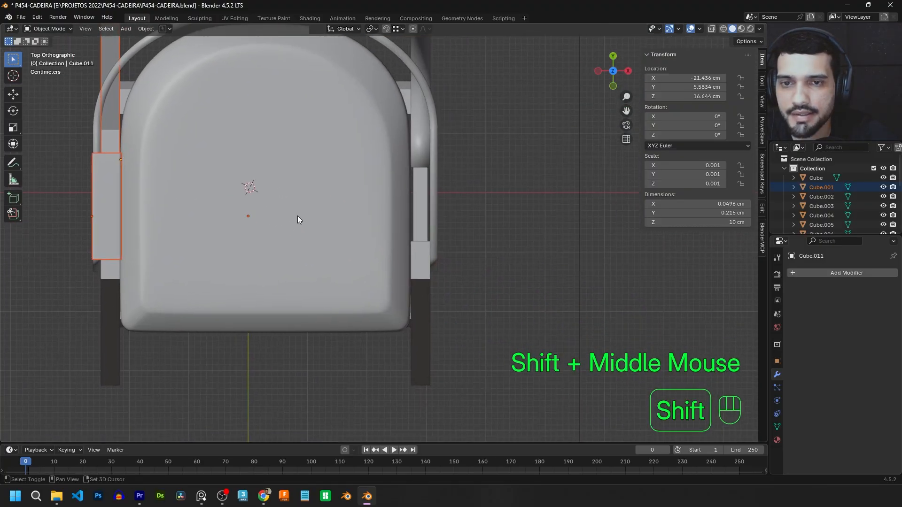
pyautogui.hotkey('shift', 'd')
pyautogui.press('x')
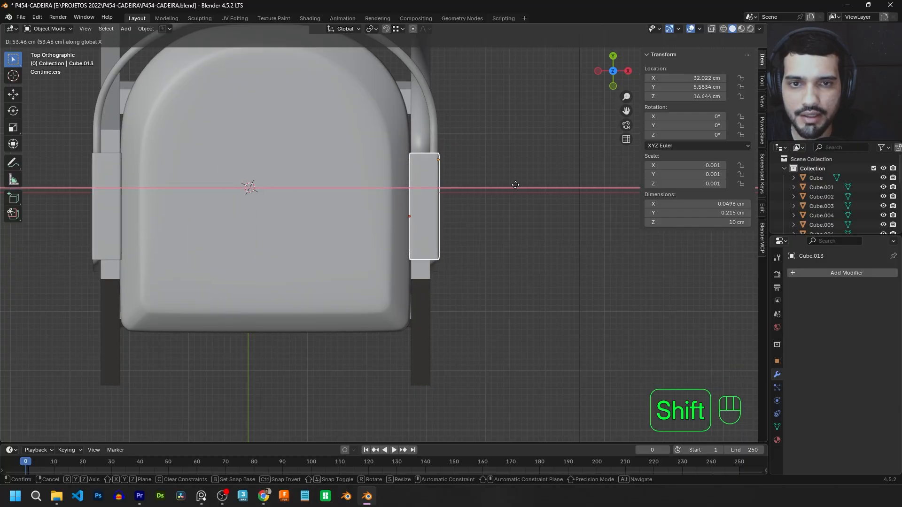
pyautogui.keyDown('shift'); pyautogui.click(481, 149); pyautogui.keyUp('shift')
pyautogui.moveTo(481, 149); pyautogui.dragTo(488, 234, button='middle')
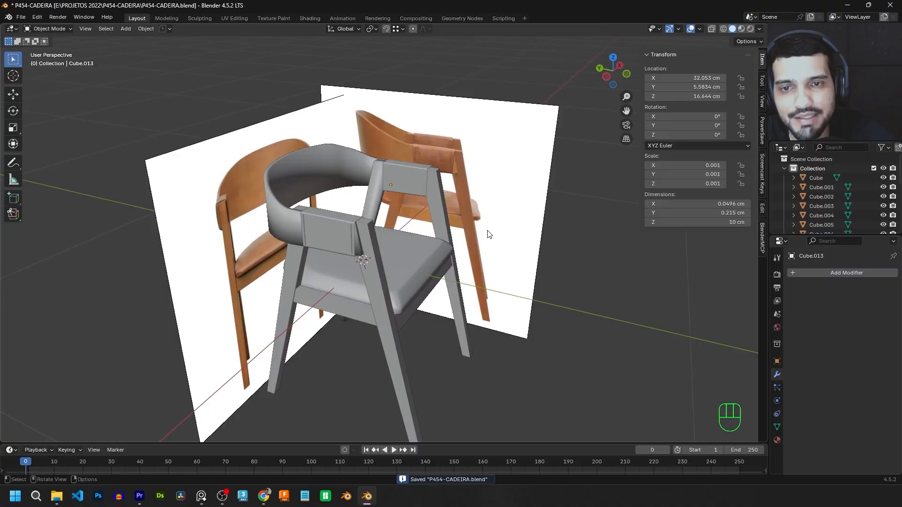
pyautogui.scroll(2, 488, 234)
pyautogui.scroll(-1, 438, 249)
pyautogui.keyDown('shift'); pyautogui.moveTo(331, 224); pyautogui.dragTo(458, 207, button='middle'); pyautogui.keyUp('shift')
pyautogui.scroll(-1, 438, 250)
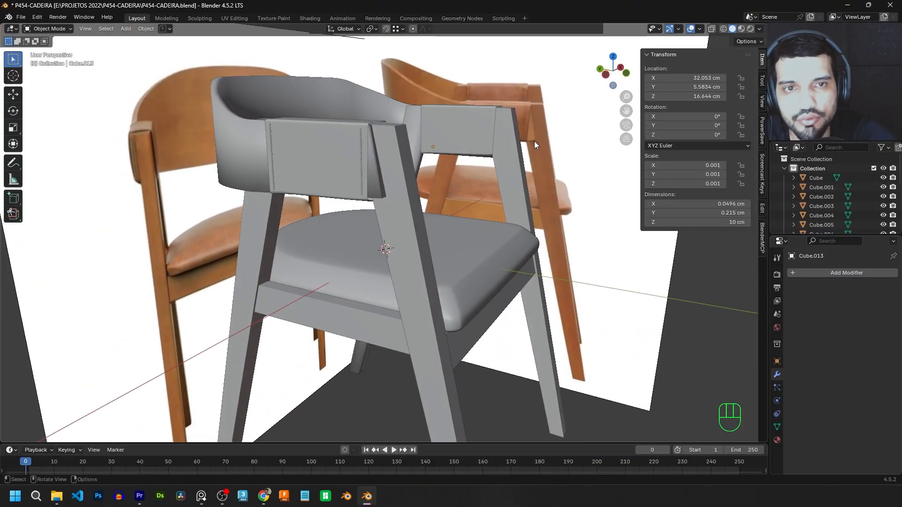
pyautogui.moveTo(163, 182); pyautogui.dragTo(144, 224, button='middle')
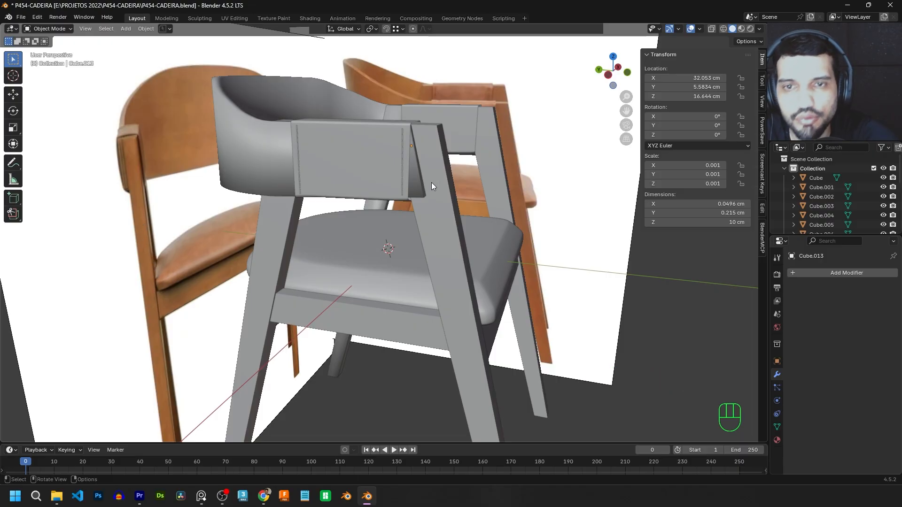
# Bevel the lower corner edges at both front ends of the curved backrest by about 1 cm with 6 segments.
pyautogui.click(418, 186)
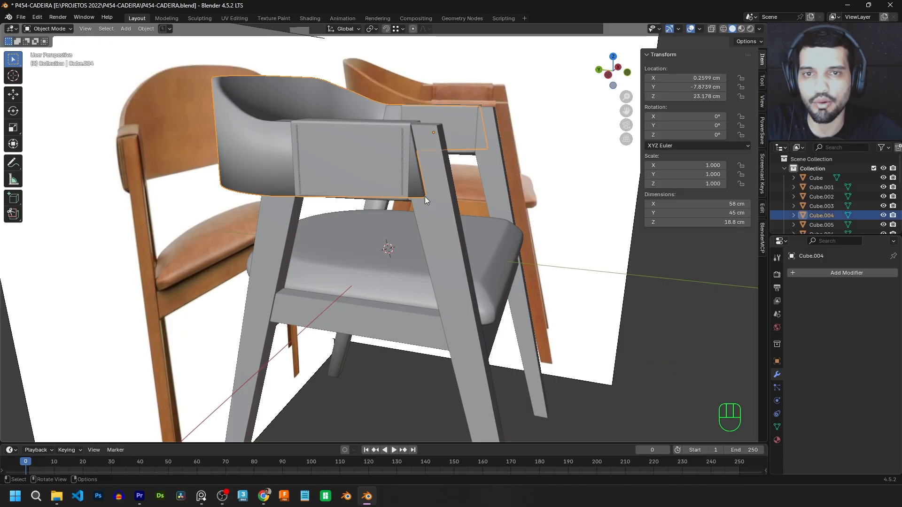
pyautogui.press('Tab')
pyautogui.scroll(3, 461, 158)
pyautogui.keyDown('shift'); pyautogui.moveTo(461, 158); pyautogui.dragTo(301, 227, button='middle'); pyautogui.keyUp('shift')
pyautogui.click(410, 242)
pyautogui.click(410, 242)
pyautogui.keyDown('shift'); pyautogui.click(564, 211); pyautogui.keyUp('shift')
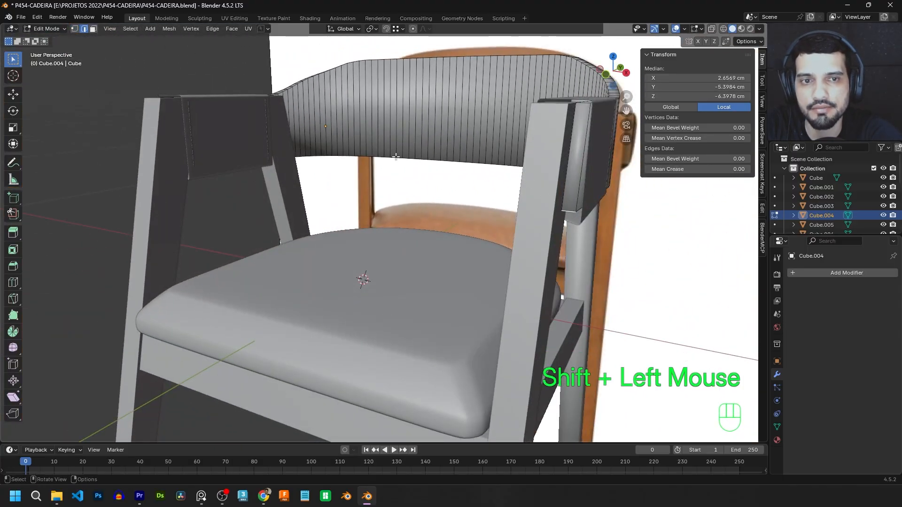
pyautogui.moveTo(564, 211); pyautogui.dragTo(407, 153, button='middle')
pyautogui.scroll(3, 407, 154)
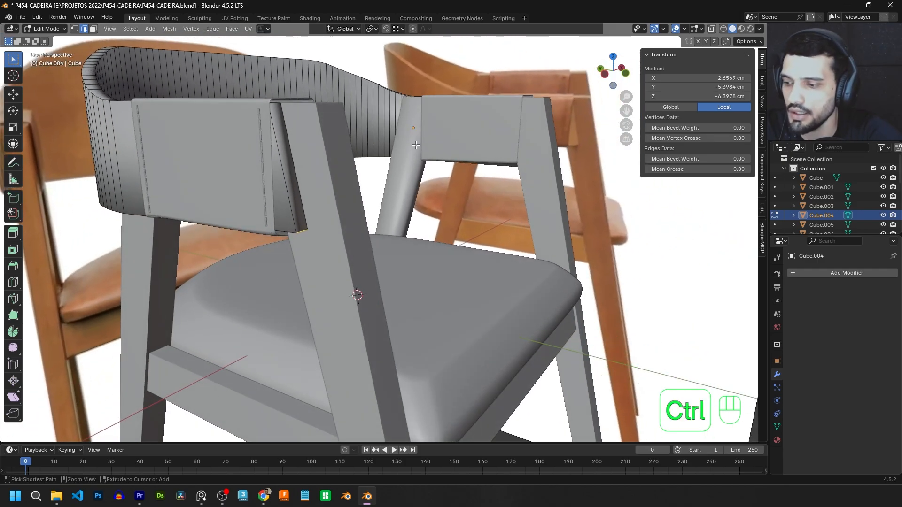
pyautogui.hotkey('ctrl', 'b')
pyautogui.press('shift')
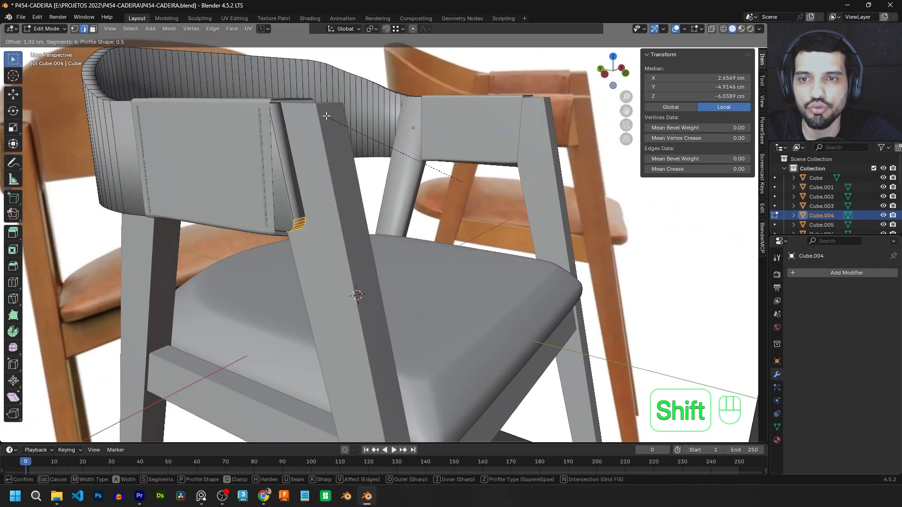
pyautogui.keyDown('shift'); pyautogui.click(329, 100); pyautogui.keyUp('shift')
pyautogui.moveTo(328, 100); pyautogui.dragTo(473, 144, button='middle')
pyautogui.press('Tab')
pyautogui.scroll(-2, 402, 129)
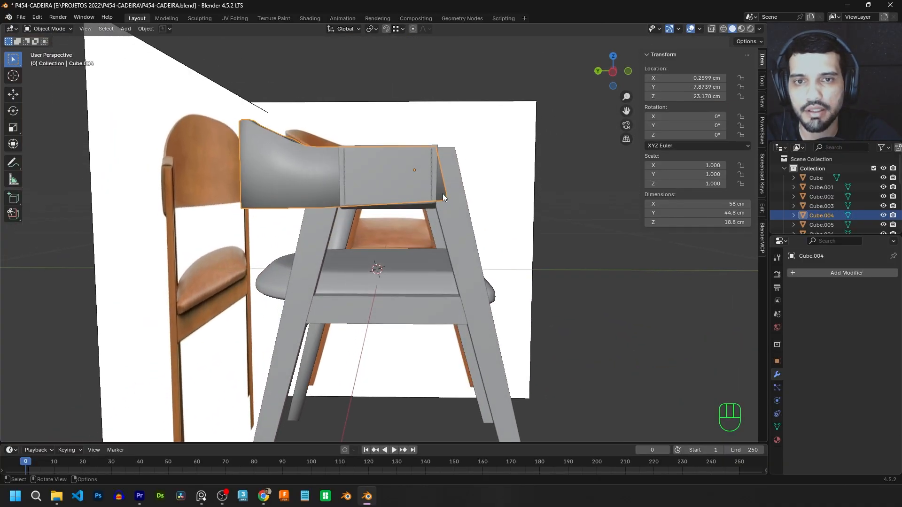
# Select the edge loops outlining the curved backrest and bevel them 0.15 cm with 3 segments.
pyautogui.moveTo(443, 193); pyautogui.dragTo(301, 206, button='middle')
pyautogui.press('Tab')
pyautogui.doubleClick(266, 211)
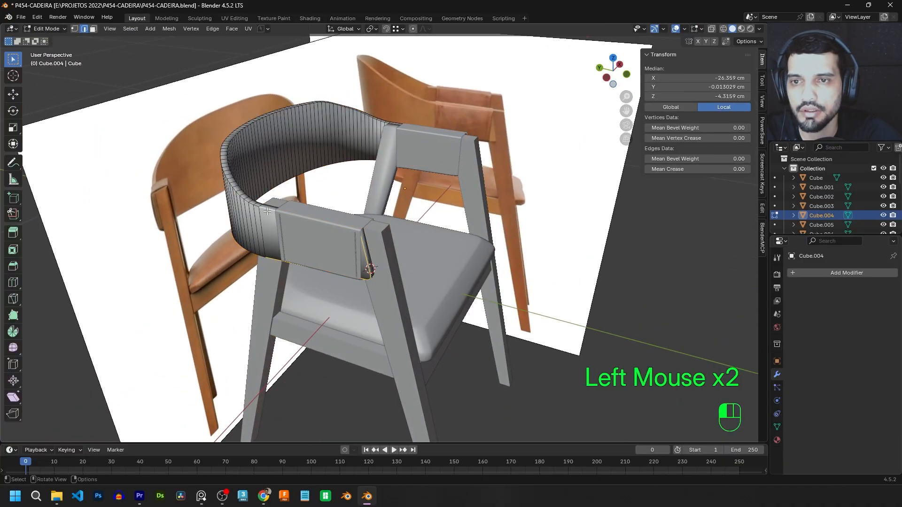
pyautogui.keyDown('shift'); pyautogui.doubleClick(260, 204); pyautogui.keyUp('shift')
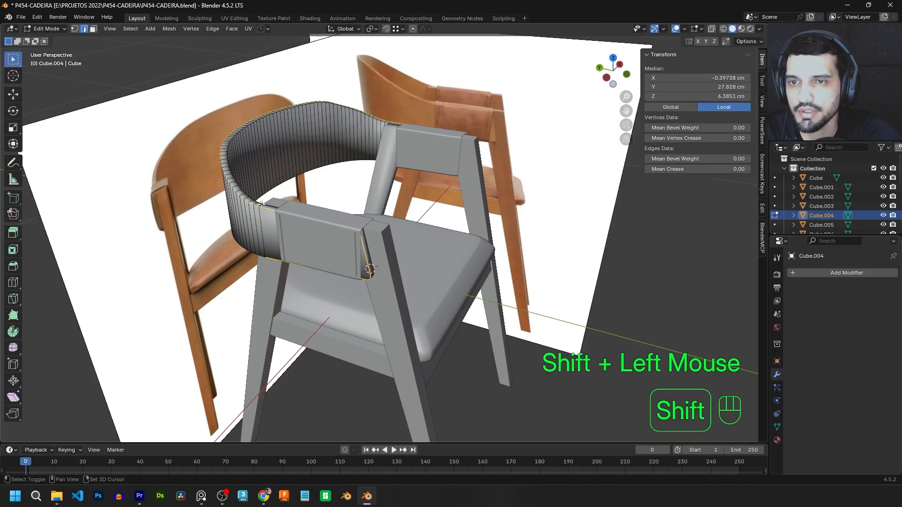
pyautogui.moveTo(260, 204); pyautogui.dragTo(423, 234, button='middle')
pyautogui.keyDown('shift'); pyautogui.doubleClick(308, 226); pyautogui.keyUp('shift')
pyautogui.scroll(4, 308, 226)
pyautogui.moveTo(437, 188); pyautogui.dragTo(514, 212, button='middle')
pyautogui.scroll(-4, 480, 141)
pyautogui.keyDown('shift'); pyautogui.moveTo(514, 211); pyautogui.dragTo(426, 164, button='middle'); pyautogui.keyUp('shift')
pyautogui.scroll(1, 426, 165)
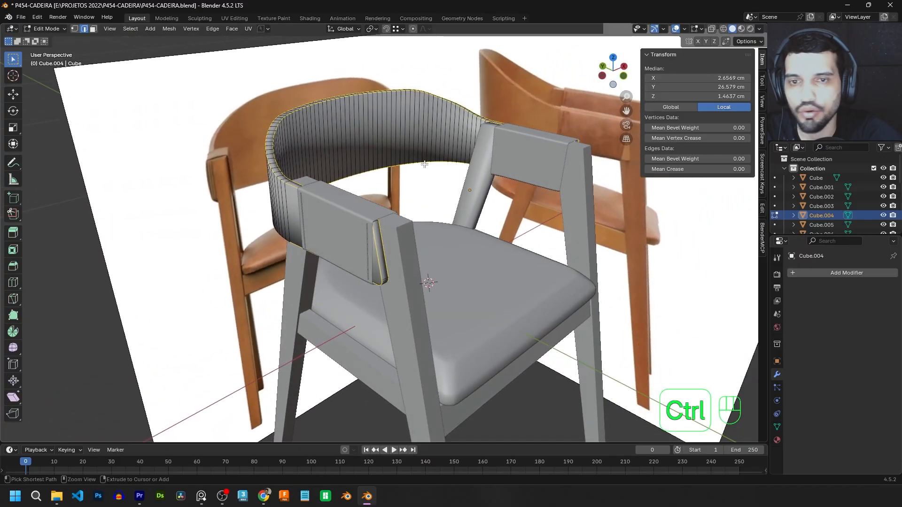
pyautogui.hotkey('ctrl', 'b')
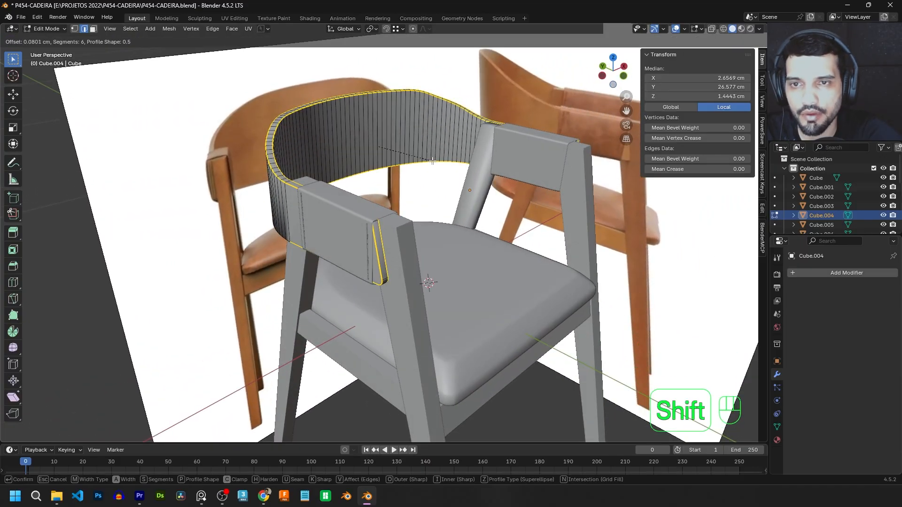
pyautogui.keyDown('shift'); pyautogui.scroll(-5, 435, 160); pyautogui.keyUp('shift')
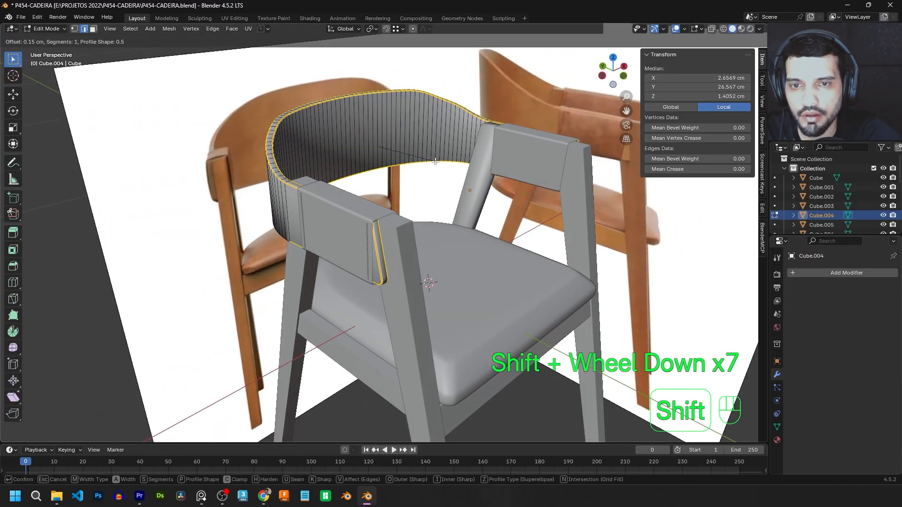
pyautogui.keyDown('shift'); pyautogui.scroll(2, 436, 162); pyautogui.keyUp('shift')
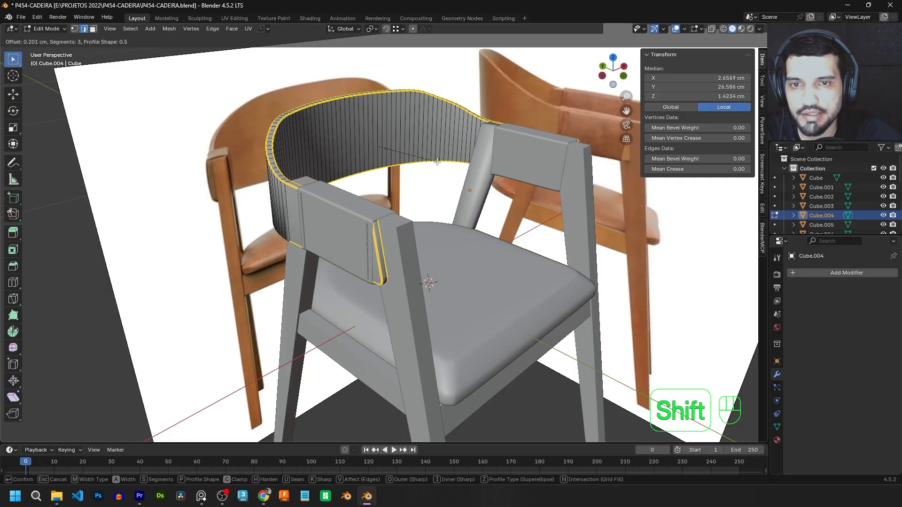
pyautogui.keyDown('shift'); pyautogui.click(435, 161); pyautogui.keyUp('shift')
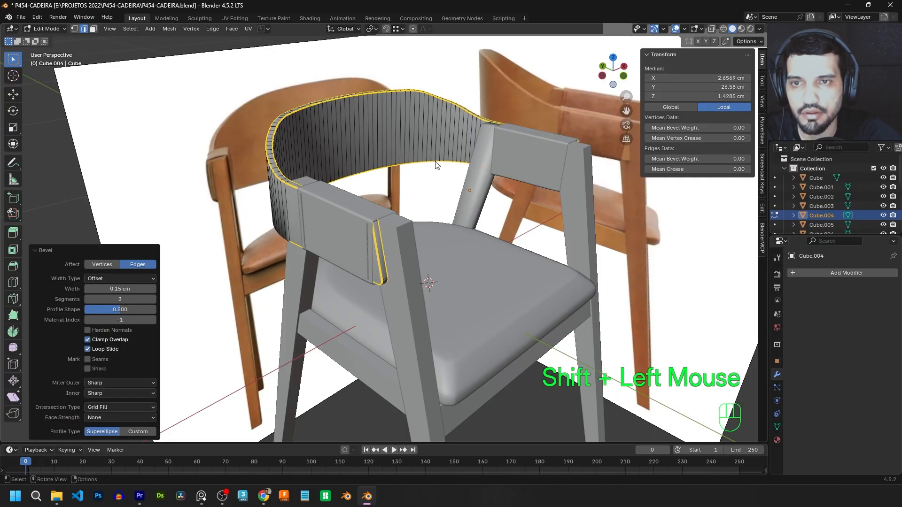
# Finish editing the backrest mesh and smooth its shading.
pyautogui.press('Tab')
pyautogui.scroll(1, 273, 162)
pyautogui.moveTo(272, 162); pyautogui.dragTo(290, 155, button='middle')
pyautogui.rightClick(293, 191)
pyautogui.click(292, 191)
# Select the four chair legs and the seat frame rails and switch the viewport to wireframe display.
pyautogui.click(348, 202)
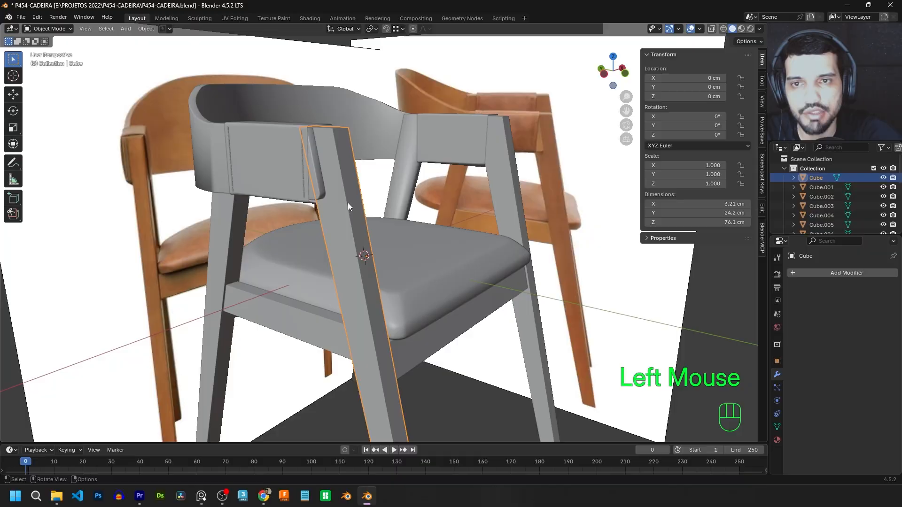
pyautogui.scroll(-5, 347, 202)
pyautogui.click(353, 237)
pyautogui.keyDown('shift'); pyautogui.click(384, 225); pyautogui.keyUp('shift')
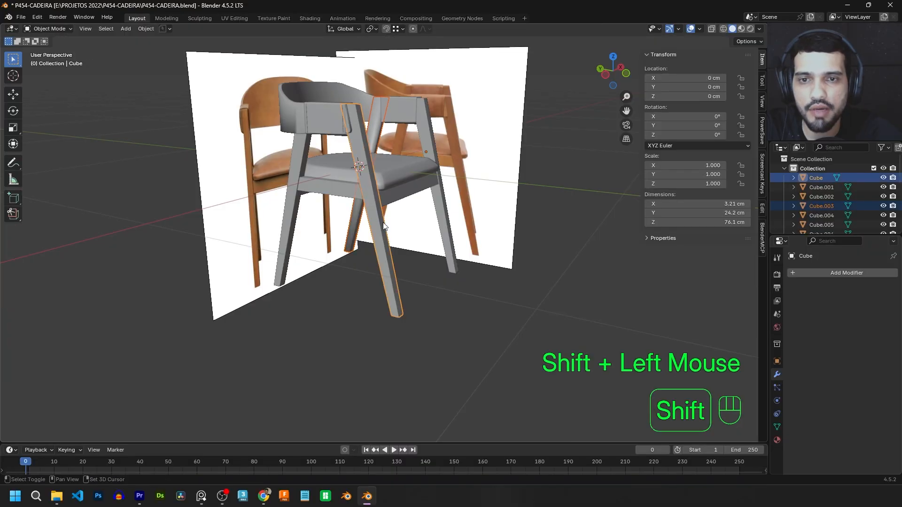
pyautogui.keyDown('shift'); pyautogui.click(425, 179); pyautogui.keyUp('shift')
pyautogui.keyDown('shift'); pyautogui.click(324, 191); pyautogui.keyUp('shift')
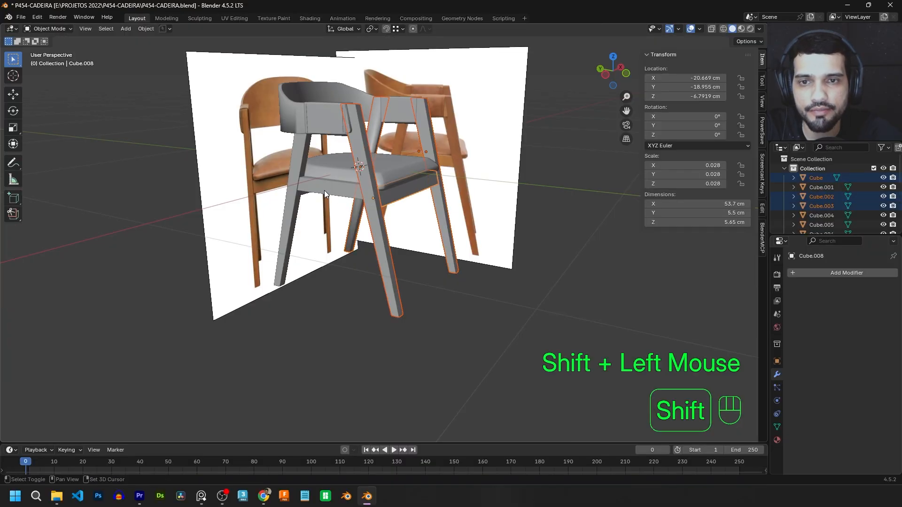
pyautogui.keyDown('shift'); pyautogui.click(292, 203); pyautogui.keyUp('shift')
pyautogui.moveTo(292, 203); pyautogui.dragTo(328, 198, button='middle')
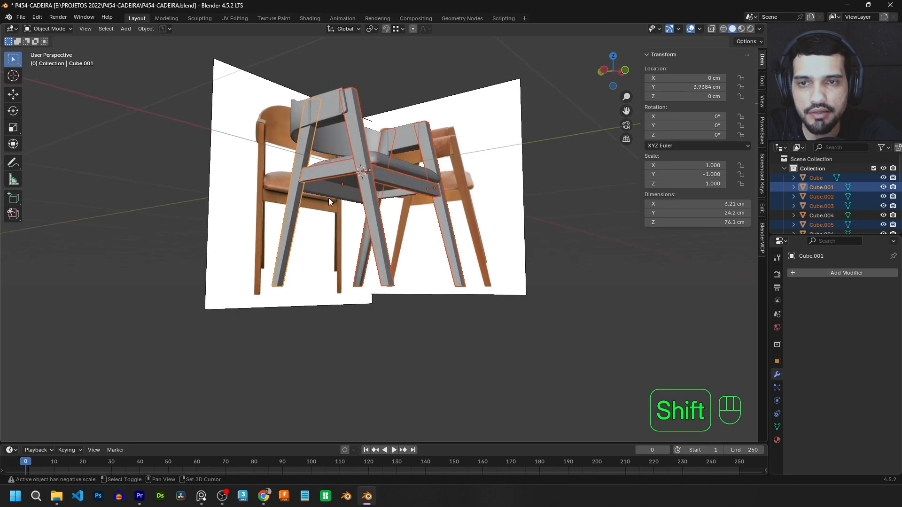
pyautogui.keyDown('shift'); pyautogui.click(380, 202); pyautogui.keyUp('shift')
pyautogui.keyDown('shift'); pyautogui.click(398, 196); pyautogui.keyUp('shift')
pyautogui.moveTo(398, 196); pyautogui.dragTo(418, 219, button='middle')
pyautogui.press('z')
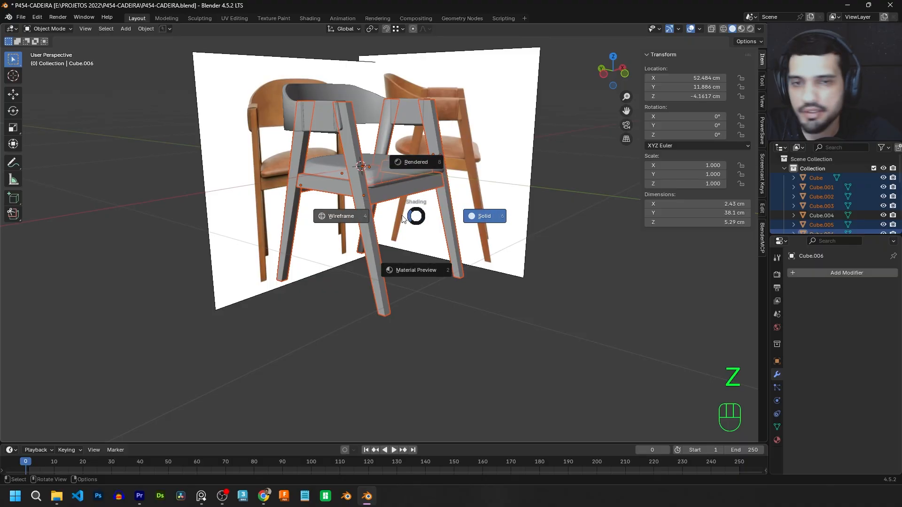
pyautogui.click(339, 215)
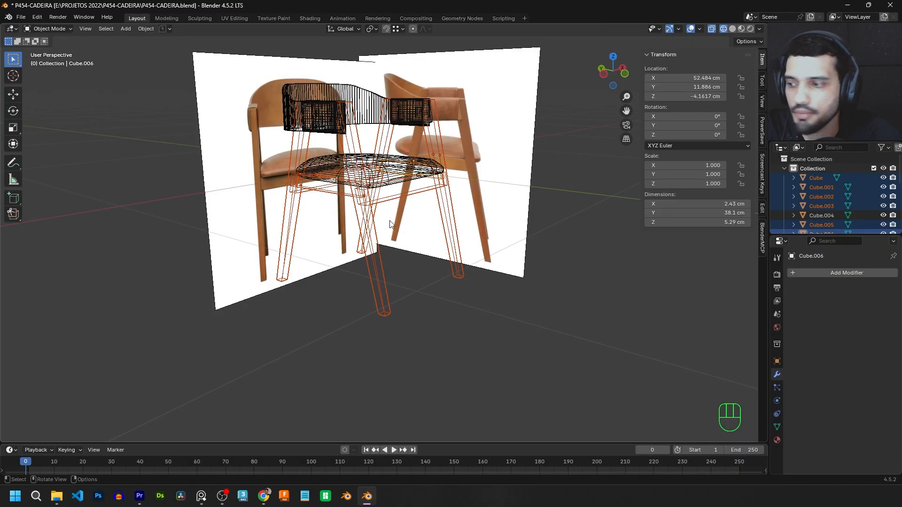
# Bevel all edges of the four legs and seat frame rails together by about 0.06 cm with 3 segments.
pyautogui.press('Tab')
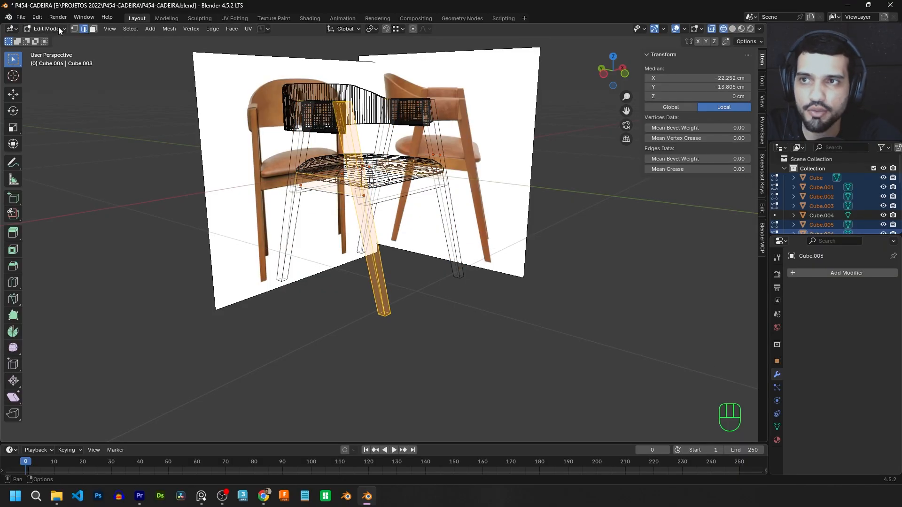
pyautogui.press('a')
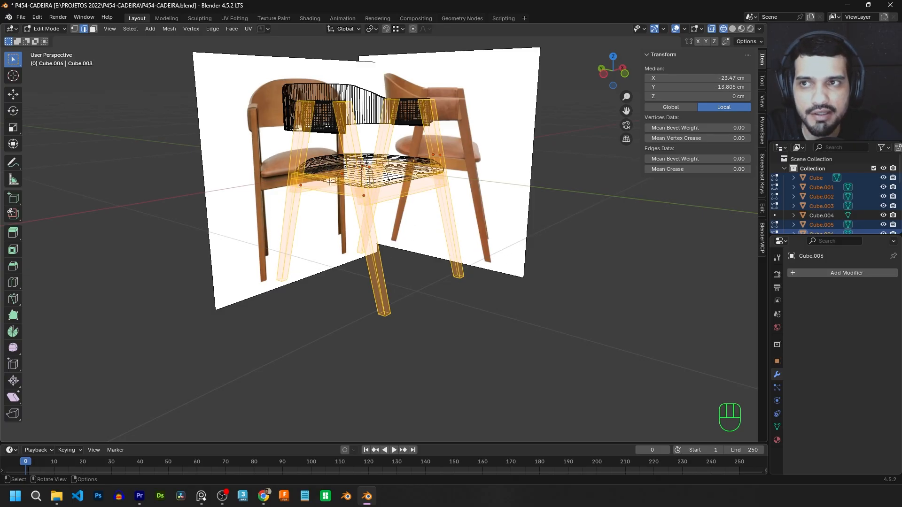
pyautogui.scroll(3, 423, 313)
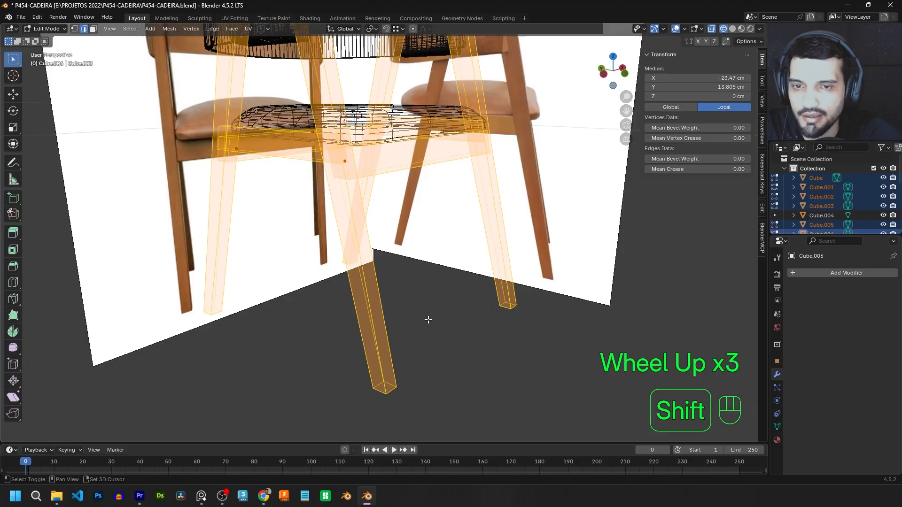
pyautogui.scroll(2, 443, 242)
pyautogui.keyDown('shift'); pyautogui.moveTo(427, 318); pyautogui.dragTo(444, 238, button='middle'); pyautogui.keyUp('shift')
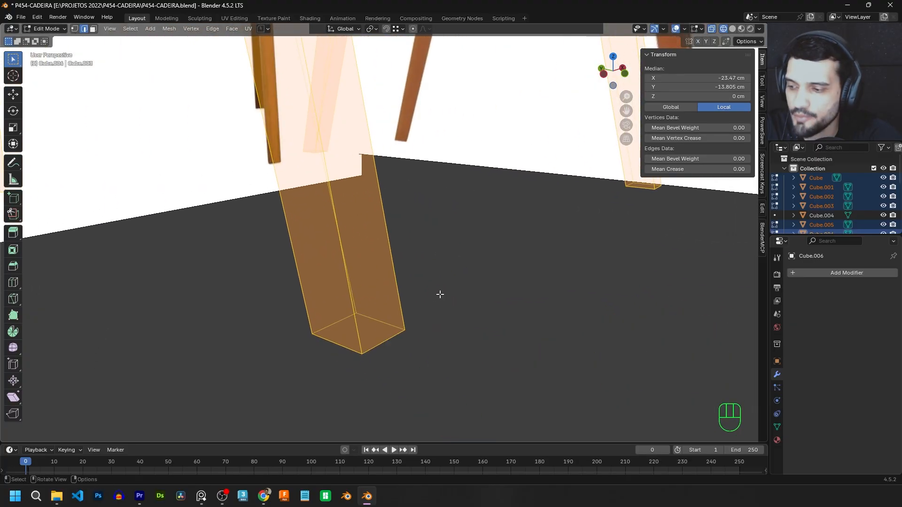
pyautogui.hotkey('ctrl', 'b')
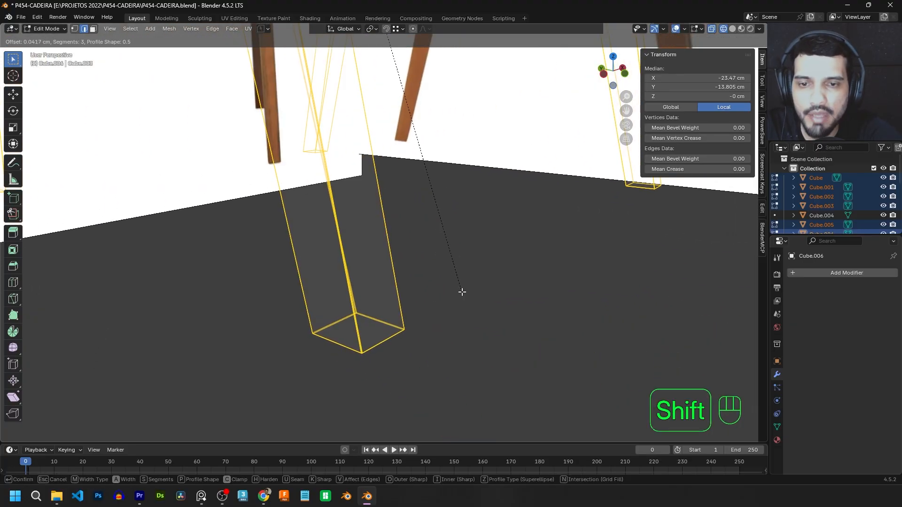
pyautogui.click(400, 313)
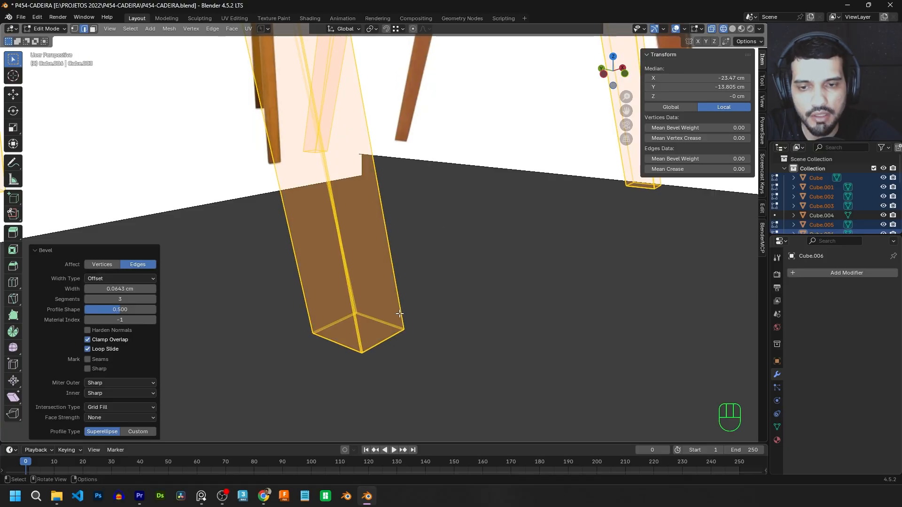
pyautogui.press('Tab')
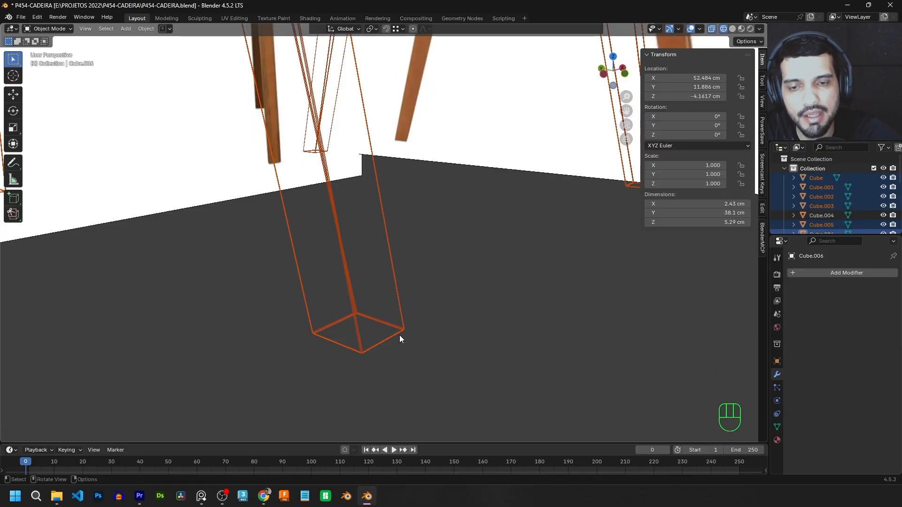
# Return the viewport to solid shading and deselect the legs and seat frame rails.
pyautogui.scroll(-4, 403, 329)
pyautogui.moveTo(378, 253)
pyautogui.mouseDown(button='middle')
pyautogui.moveTo(427, 292)
pyautogui.moveTo(429, 338)
pyautogui.mouseUp(button='middle')
pyautogui.press('Tab')
pyautogui.press('Tab')
pyautogui.press('z')
pyautogui.click(494, 340)
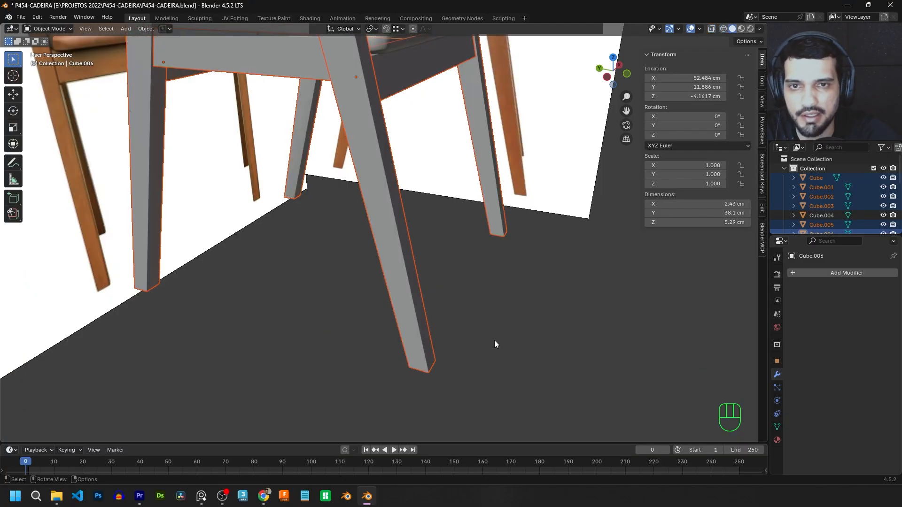
pyautogui.click(494, 340)
# Delete the rear stitch row on the outer face of the armrest pad on the positive X side.
pyautogui.keyDown('shift'); pyautogui.moveTo(453, 276); pyautogui.dragTo(466, 406, button='middle'); pyautogui.keyUp('shift')
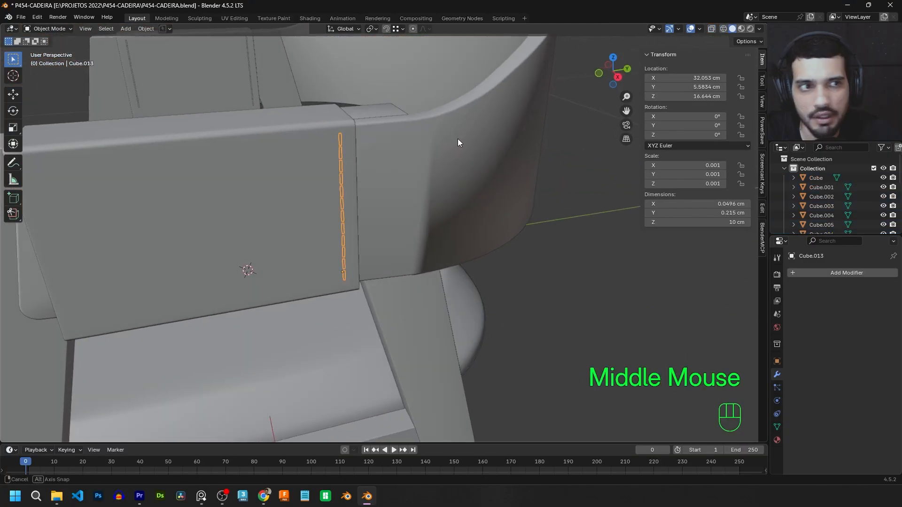
pyautogui.moveTo(459, 141); pyautogui.dragTo(415, 181, button='middle')
pyautogui.scroll(-2, 322, 152)
pyautogui.press('Delete')
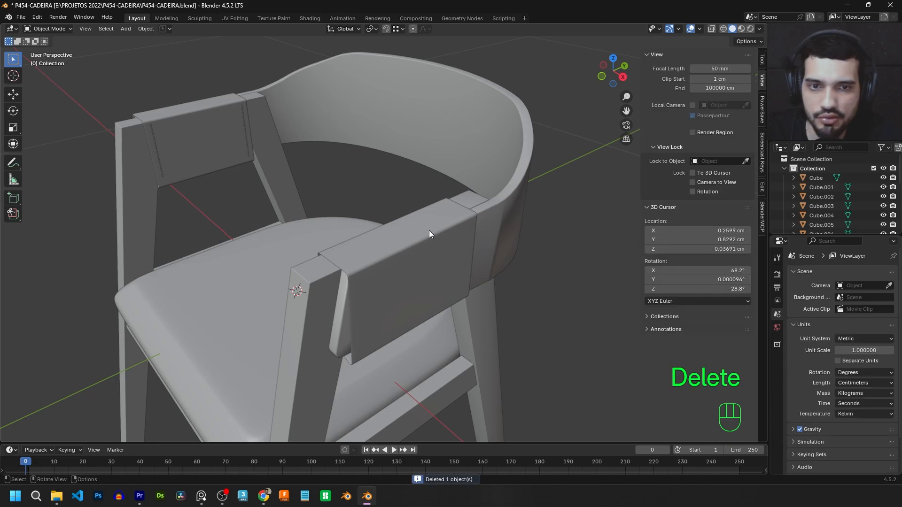
# Duplicate the front and rear stitch rows of the negative-X armrest pad along X onto the opposite pad.
pyautogui.click(245, 111)
pyautogui.keyDown('shift'); pyautogui.moveTo(271, 116); pyautogui.dragTo(409, 166, button='middle'); pyautogui.keyUp('shift')
pyautogui.scroll(2, 409, 165)
pyautogui.keyDown('shift'); pyautogui.moveTo(367, 125); pyautogui.dragTo(413, 178, button='middle'); pyautogui.keyUp('shift')
pyautogui.click(413, 177)
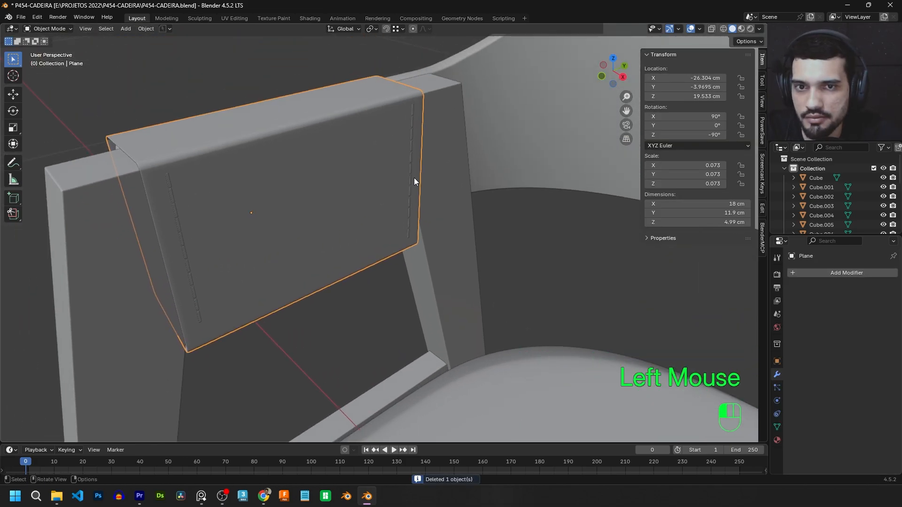
pyautogui.click(412, 176)
pyautogui.click(408, 180)
pyautogui.keyDown('shift'); pyautogui.click(178, 225); pyautogui.keyUp('shift')
pyautogui.moveTo(185, 172); pyautogui.dragTo(429, 259, button='middle')
pyautogui.hotkey('shift', 'd')
pyautogui.press('x')
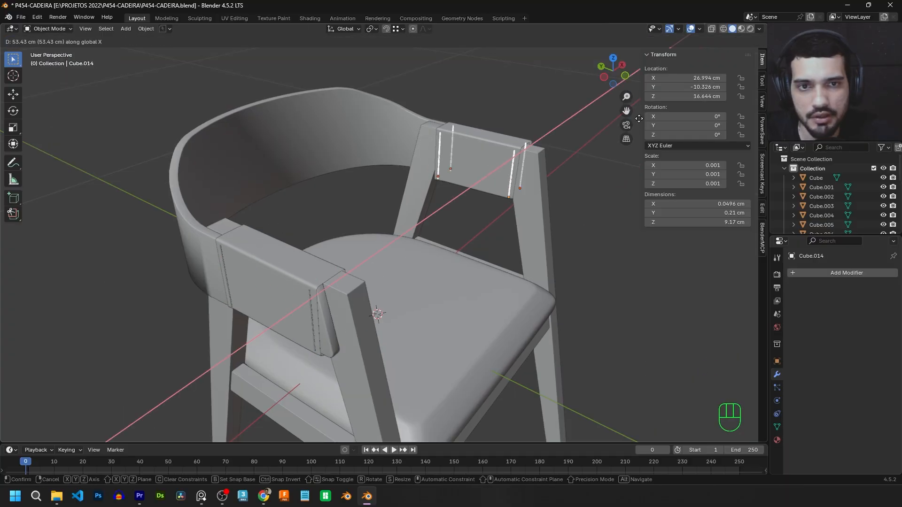
pyautogui.keyDown('shift'); pyautogui.click(642, 115); pyautogui.keyUp('shift')
# Shift the copied stitch rows by -1.3451 cm along X to line them up with the pad's faces in top view.
pyautogui.keyDown('shift'); pyautogui.moveTo(588, 162); pyautogui.dragTo(376, 155, button='middle'); pyautogui.keyUp('shift')
pyautogui.keyDown('shift'); pyautogui.click(306, 165); pyautogui.keyUp('shift')
pyautogui.scroll(-3, 306, 165)
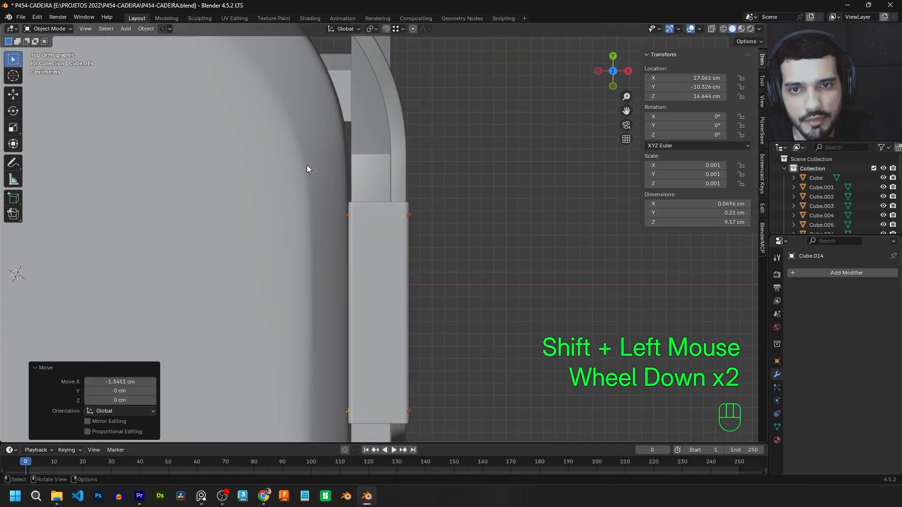
pyautogui.keyDown('shift'); pyautogui.moveTo(349, 264); pyautogui.dragTo(359, 218, button='middle'); pyautogui.keyUp('shift')
# Inspect the whole chair from several angles against the reference image.
pyautogui.click(406, 270)
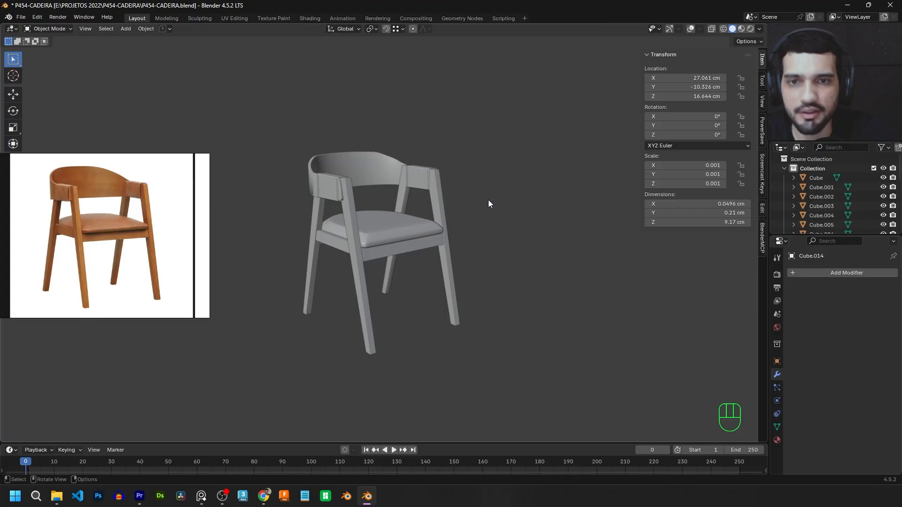
pyautogui.scroll(3, 471, 181)
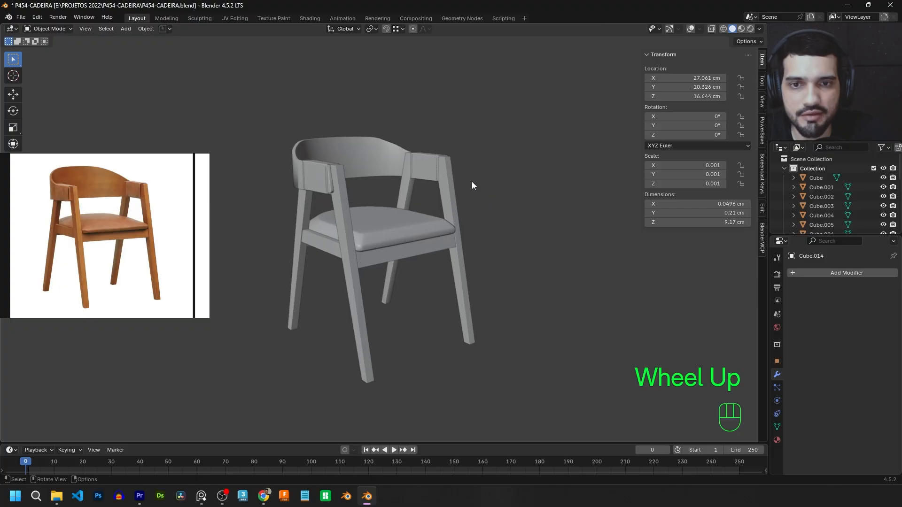
pyautogui.moveTo(538, 203); pyautogui.dragTo(572, 195, button='middle')
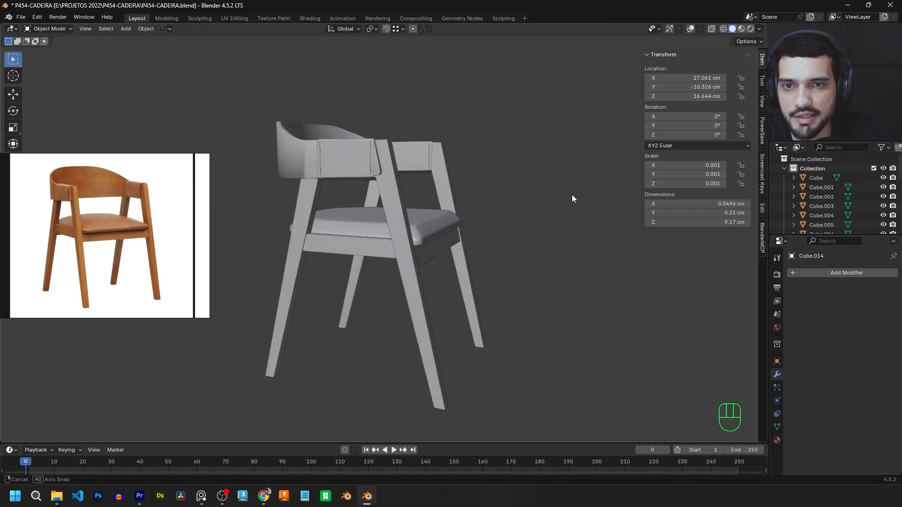